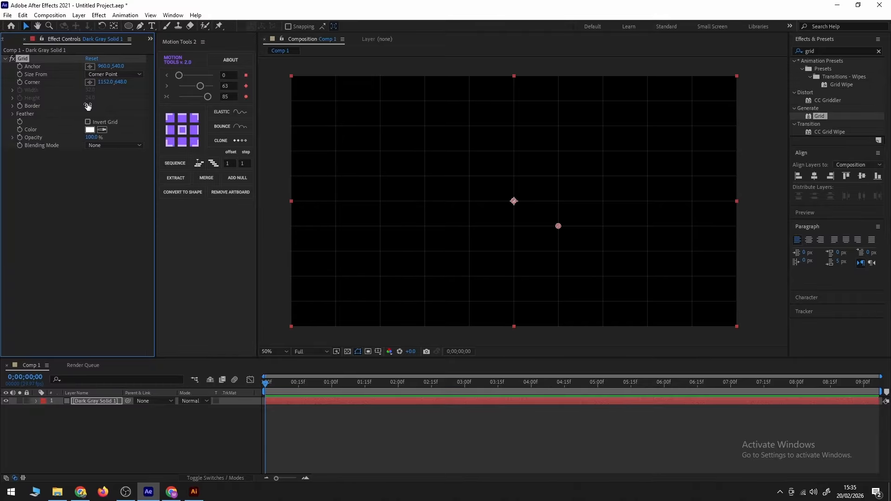
# - Set the Grid effect's border to 1 and its anchor to 896, 433
pyautogui.click(123, 62)
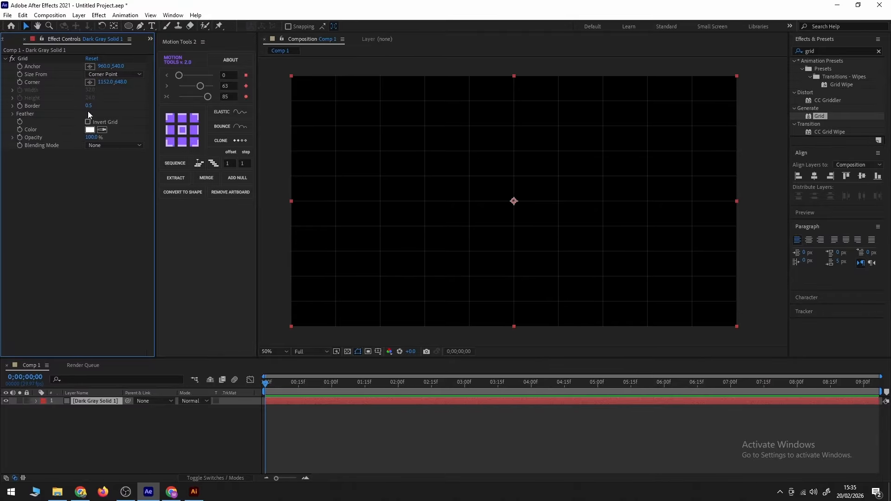
pyautogui.moveTo(88, 103); pyautogui.dragTo(90, 95)
pyautogui.moveTo(120, 66); pyautogui.dragTo(68, 63)
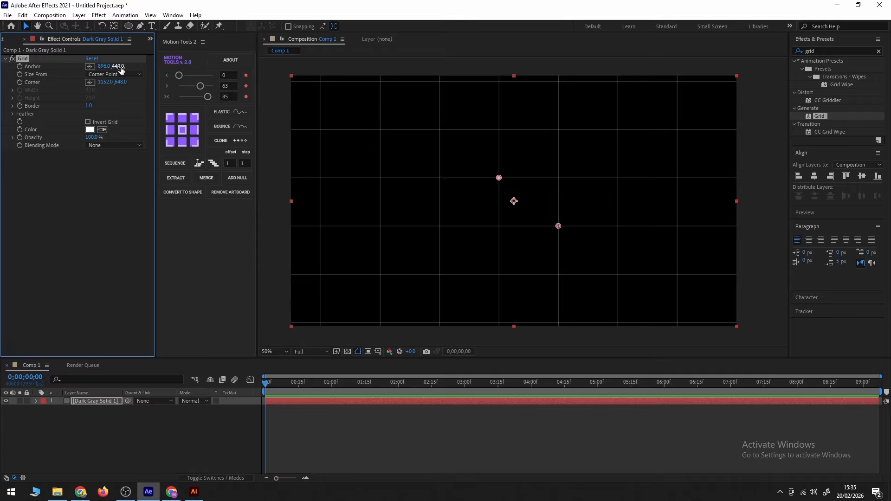
pyautogui.moveTo(122, 67); pyautogui.dragTo(120, 66)
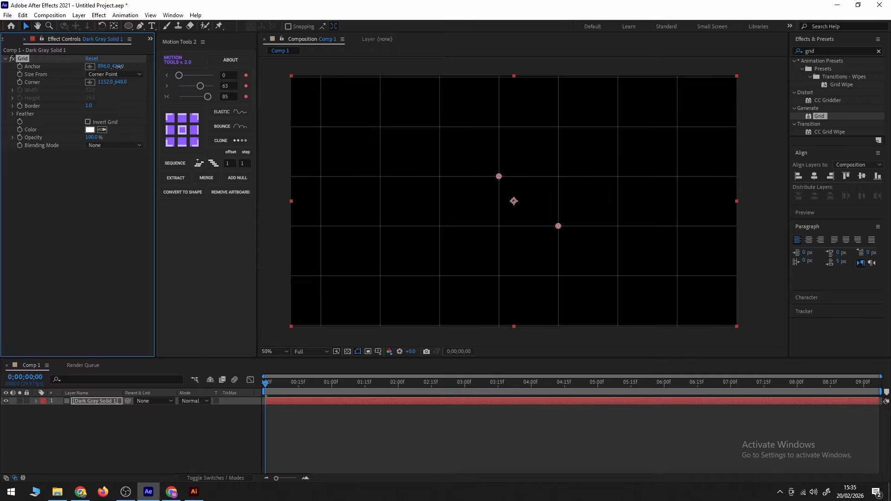
# - Lock the dark gray solid and draw a rectangle over the first full cell in the grid's third row
pyautogui.click(26, 400)
pyautogui.moveTo(128, 25); pyautogui.dragTo(165, 29)
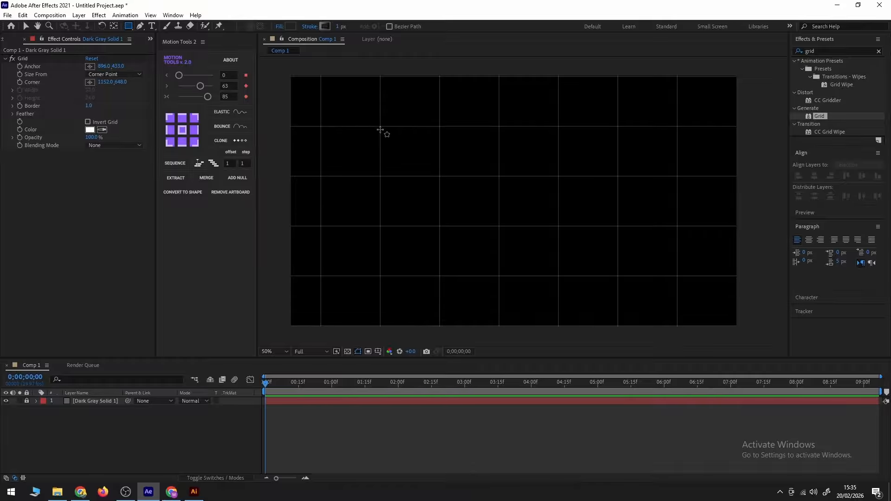
pyautogui.moveTo(321, 177); pyautogui.dragTo(379, 225)
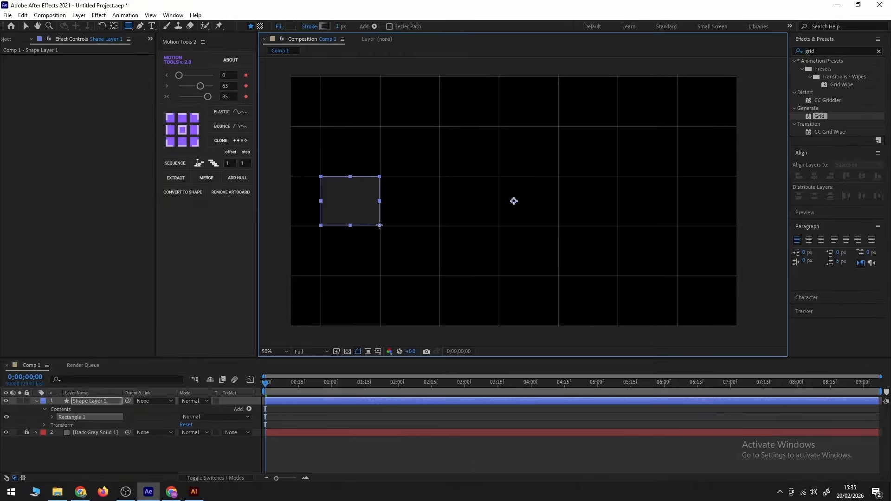
# - Centre the shape layer's anchor point on the rectangle and stretch the rectangle's edges to meet the surrounding grid lines
pyautogui.click(114, 26)
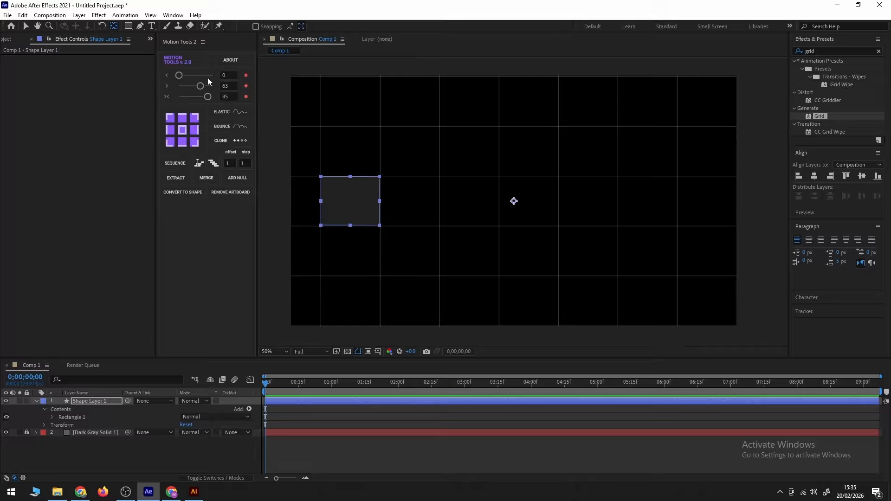
pyautogui.keyDown('ctrl'); pyautogui.doubleClick(113, 26); pyautogui.keyUp('ctrl')
pyautogui.scroll(2, 316, 231)
pyautogui.moveTo(378, 225)
pyautogui.mouseDown()
pyautogui.moveTo(432, 224)
pyautogui.moveTo(392, 232)
pyautogui.mouseUp()
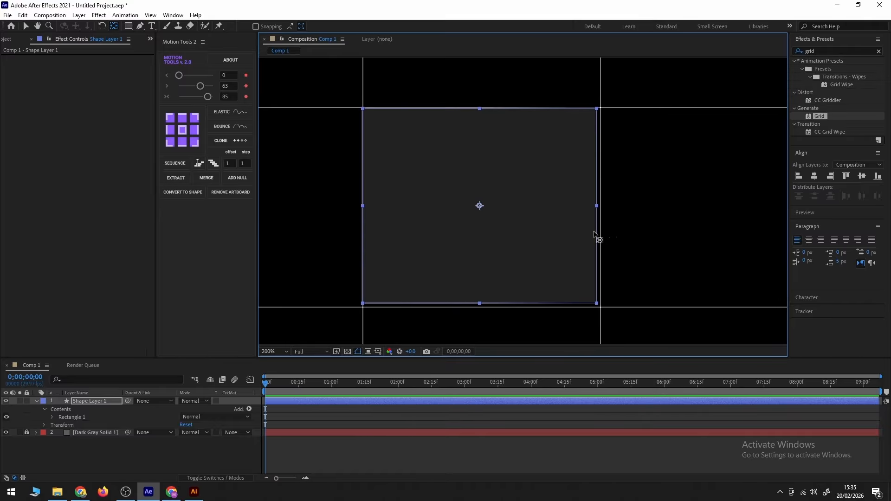
pyautogui.press('v')
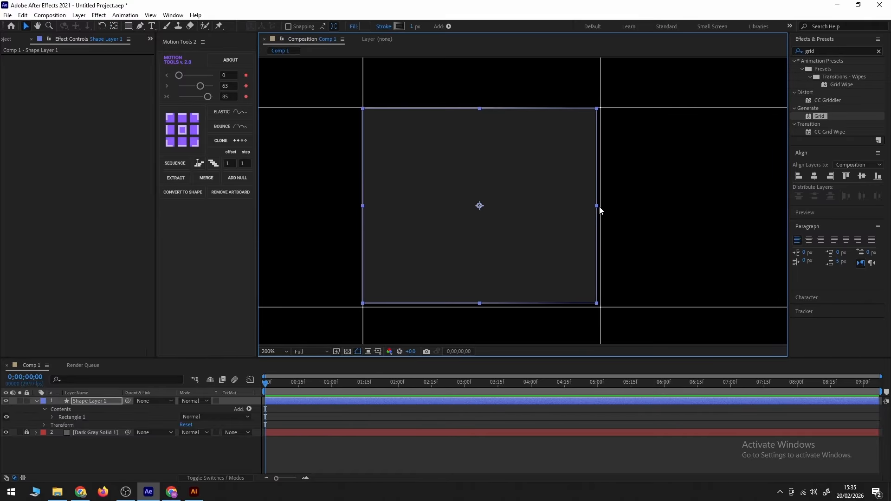
pyautogui.moveTo(597, 206); pyautogui.dragTo(599, 206)
pyautogui.press('Right')
pyautogui.press('Right')
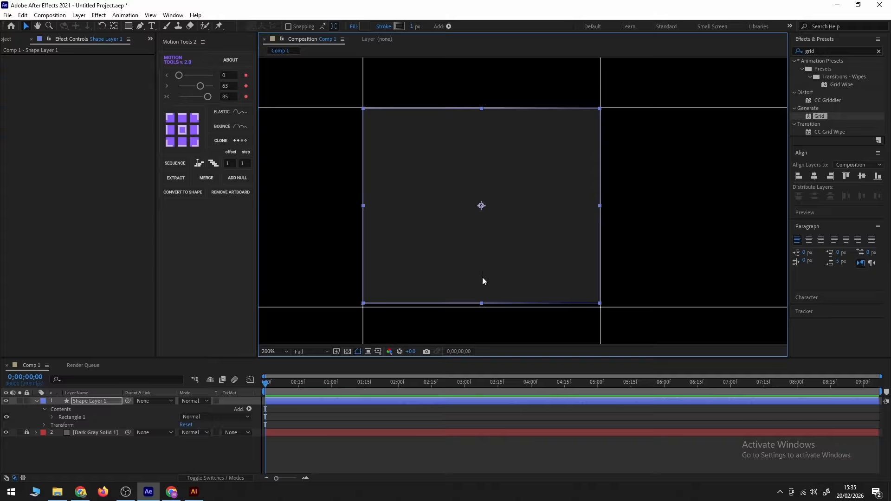
pyautogui.moveTo(481, 304); pyautogui.dragTo(481, 306)
pyautogui.press('Down')
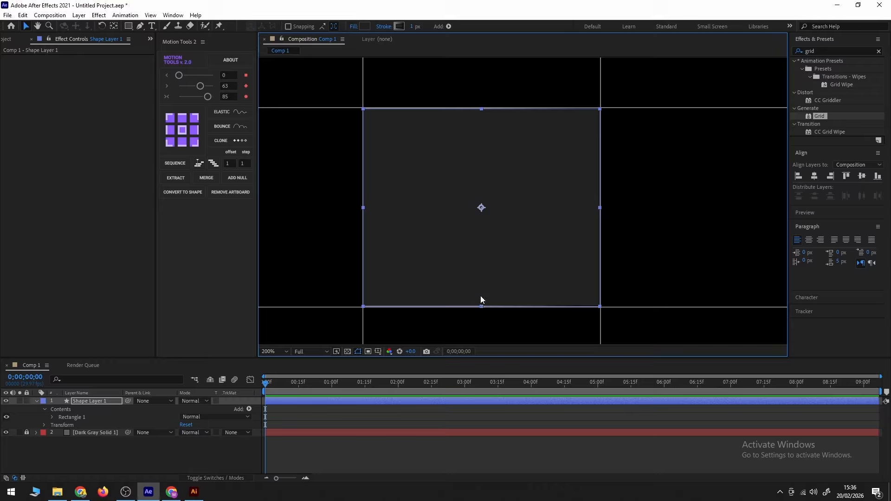
# - Duplicate Rectangle 1 inside the shape layer and move the copy diagonally down one cell to position -452, 211
pyautogui.scroll(-1, 491, 259)
pyautogui.moveTo(549, 235); pyautogui.dragTo(471, 181)
pyautogui.moveTo(346, 179); pyautogui.dragTo(371, 207)
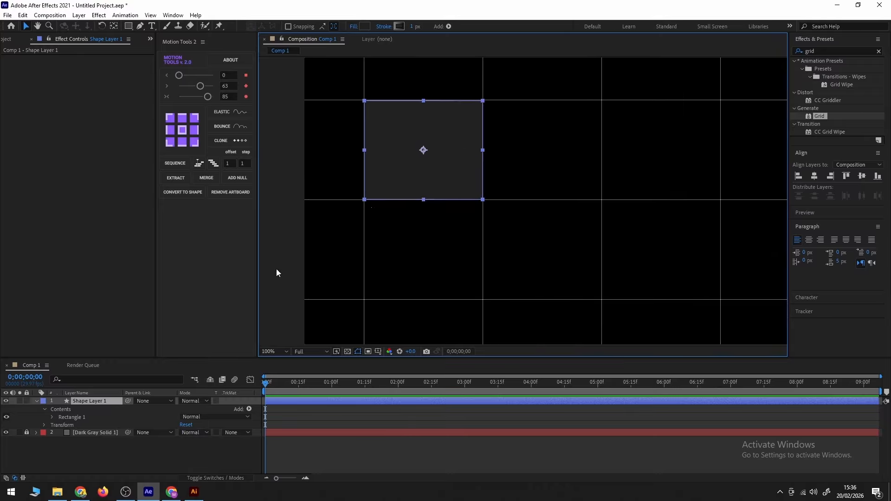
pyautogui.click(58, 418)
pyautogui.hotkey('ctrl', 'd')
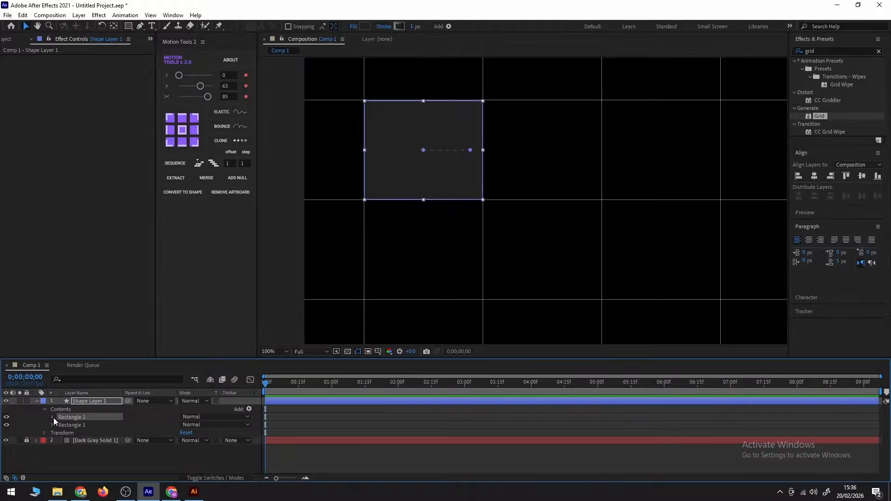
pyautogui.click(53, 417)
pyautogui.click(60, 448)
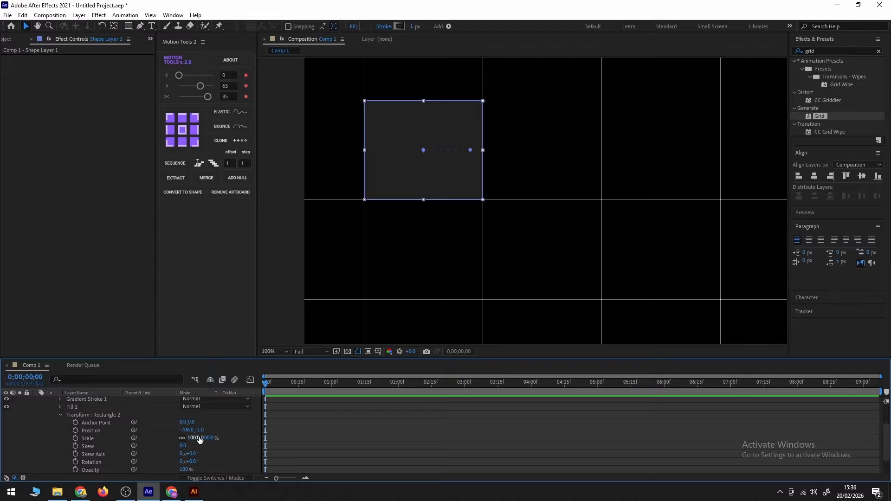
pyautogui.moveTo(205, 433); pyautogui.dragTo(326, 412)
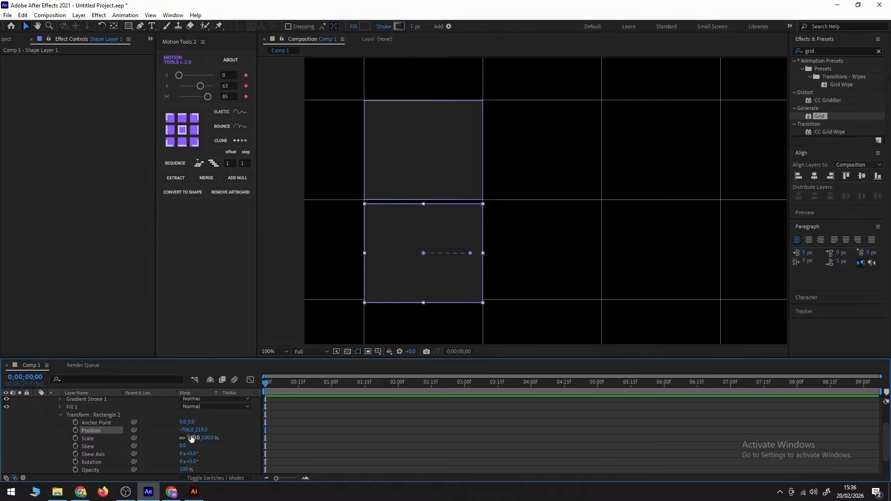
pyautogui.moveTo(188, 431); pyautogui.dragTo(300, 440)
pyautogui.moveTo(203, 430)
pyautogui.mouseDown()
pyautogui.moveTo(211, 431)
pyautogui.moveTo(199, 430)
pyautogui.mouseUp()
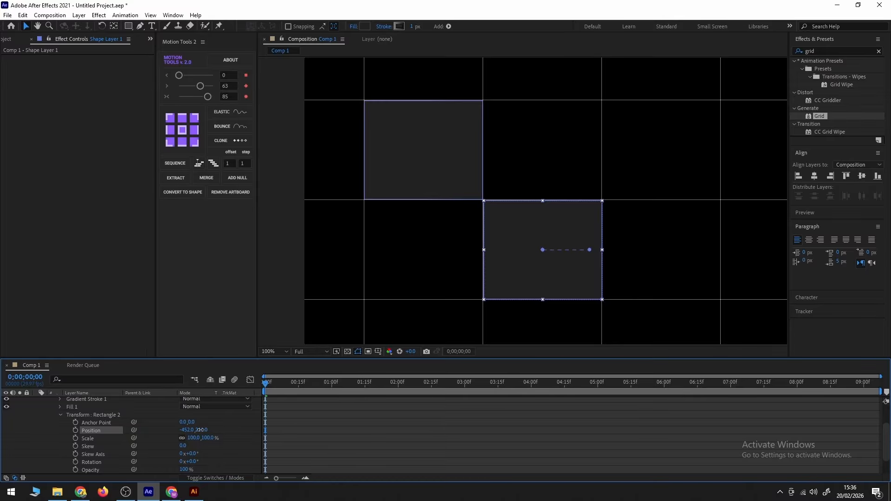
pyautogui.scroll(2, 525, 297)
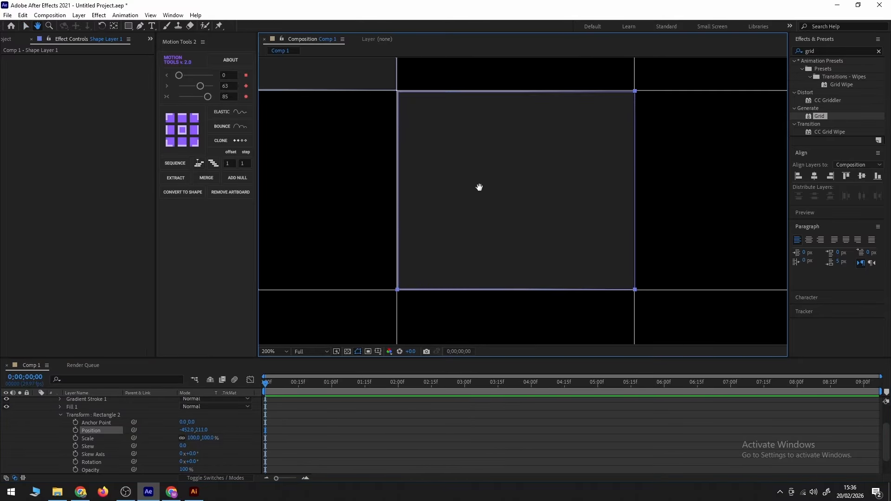
# - Set the stroke of the shape layer's rectangles to none
pyautogui.click(616, 452)
pyautogui.click(552, 194)
pyautogui.click(384, 26)
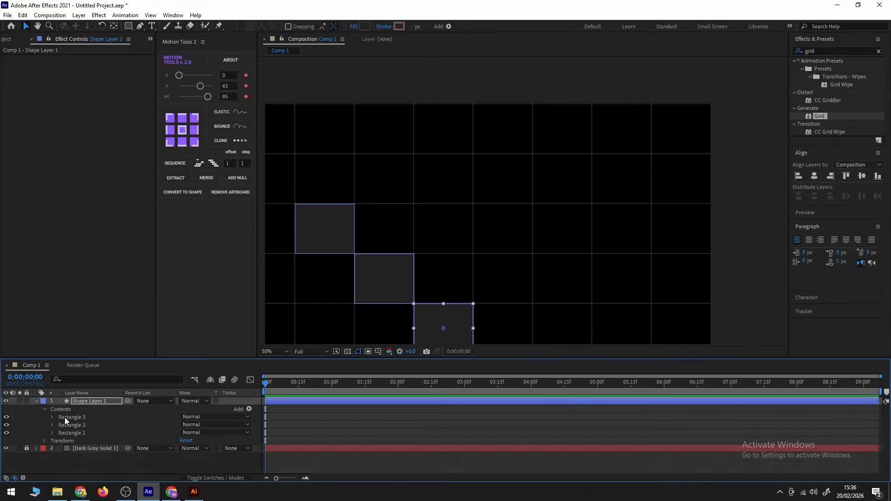
# - Place further copies of the rectangle in scattered grid cells, including one at 559, -426, and collapse the shape layer's properties
pyautogui.moveTo(200, 431); pyautogui.dragTo(233, 431)
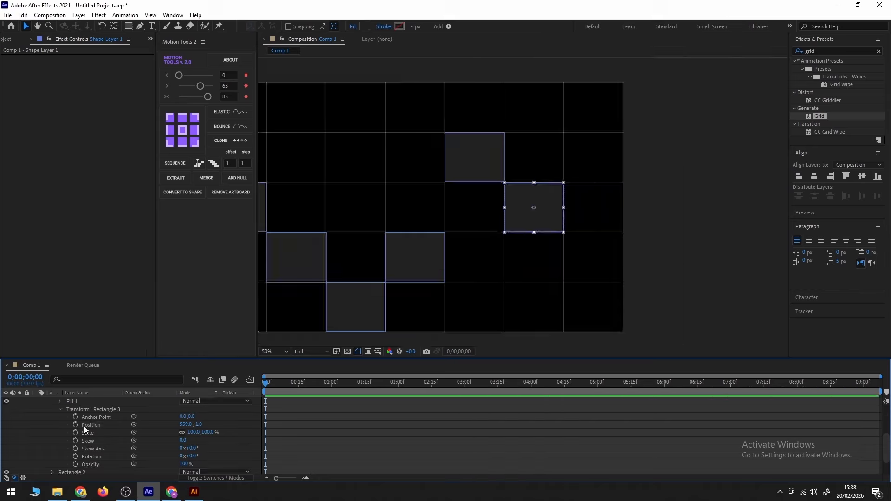
pyautogui.moveTo(551, 201); pyautogui.dragTo(609, 251)
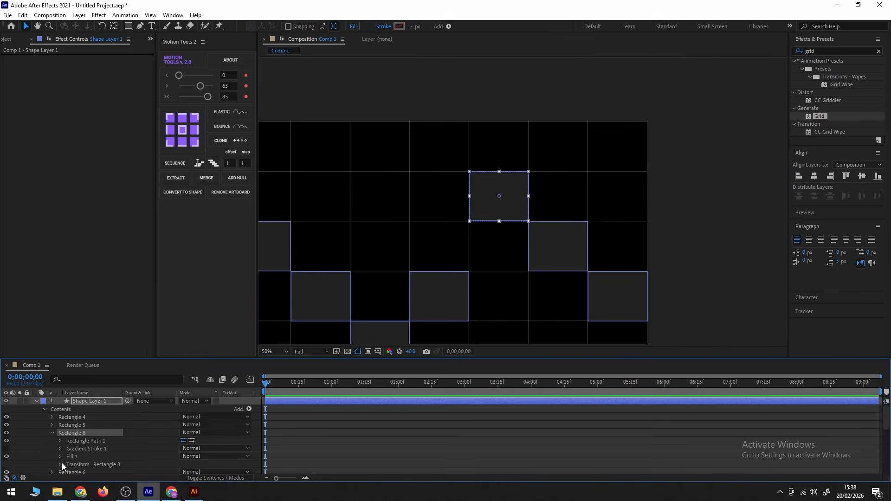
pyautogui.moveTo(499, 196); pyautogui.dragTo(575, 143)
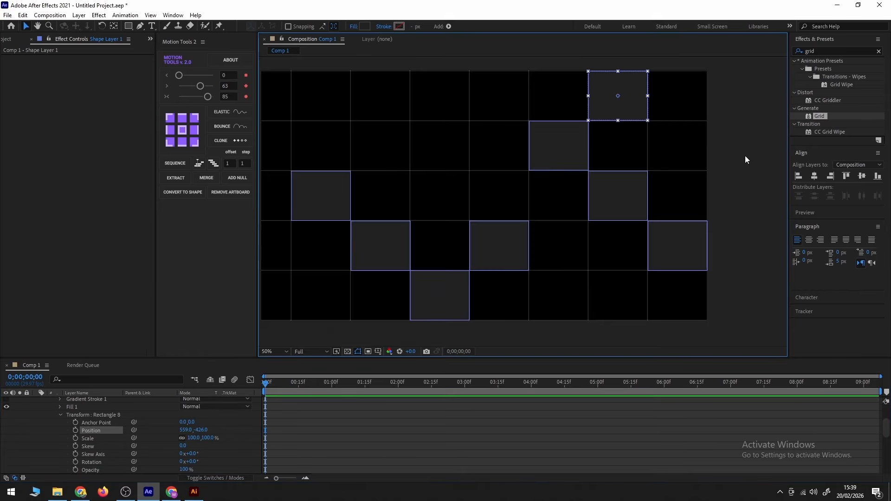
pyautogui.click(745, 155)
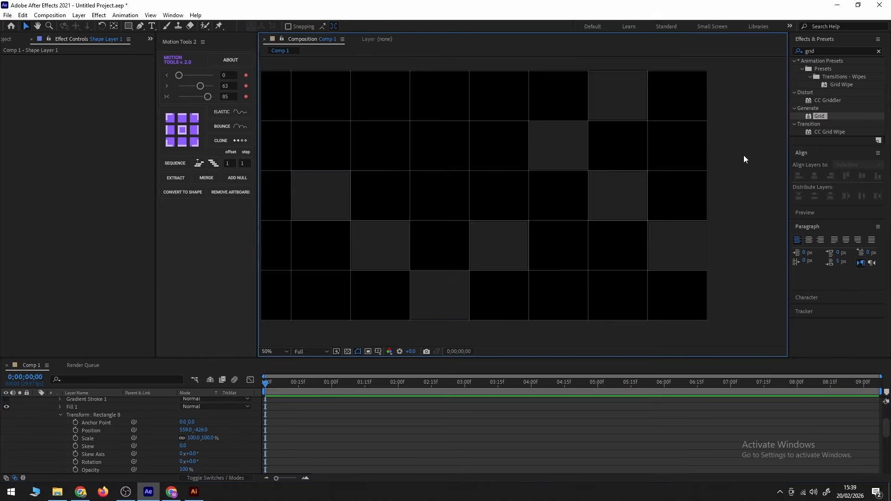
pyautogui.scroll(3, 40, 437)
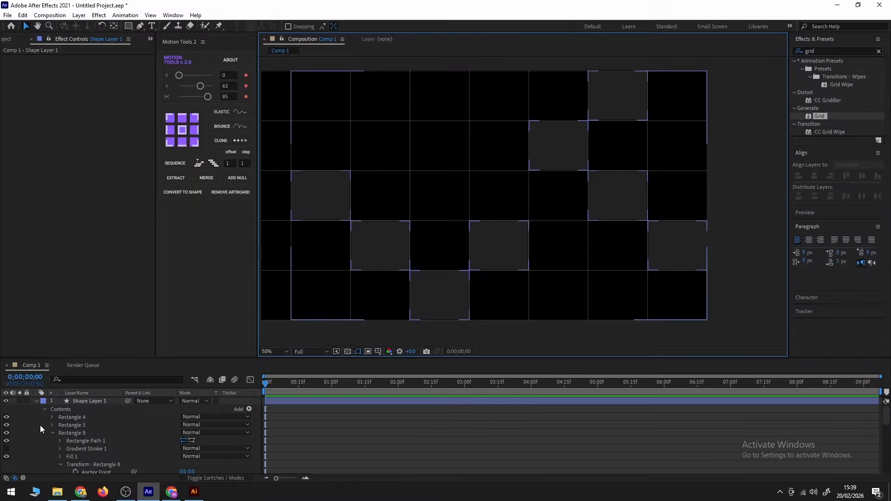
pyautogui.click(35, 401)
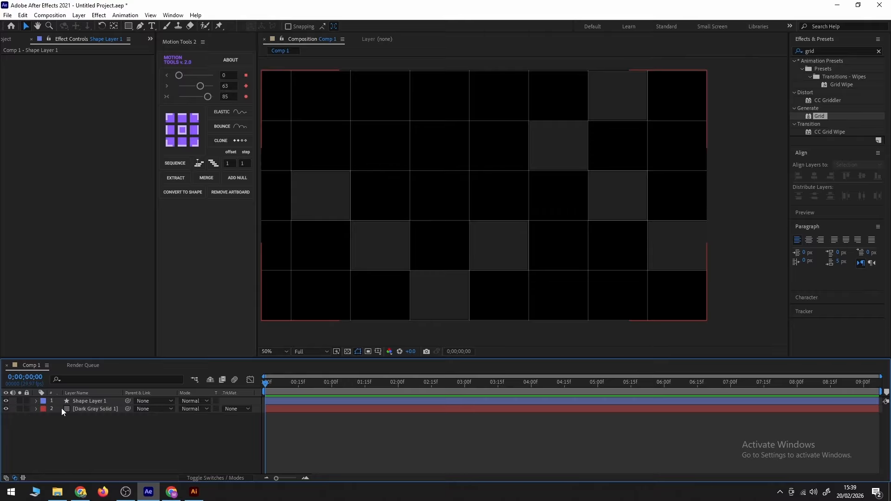
# - Set the dark gray solid's Grid border to 0.5 and its colour to red (FA0000)
pyautogui.click(98, 407)
pyautogui.click(88, 106)
pyautogui.write('.5')
pyautogui.press('Return')
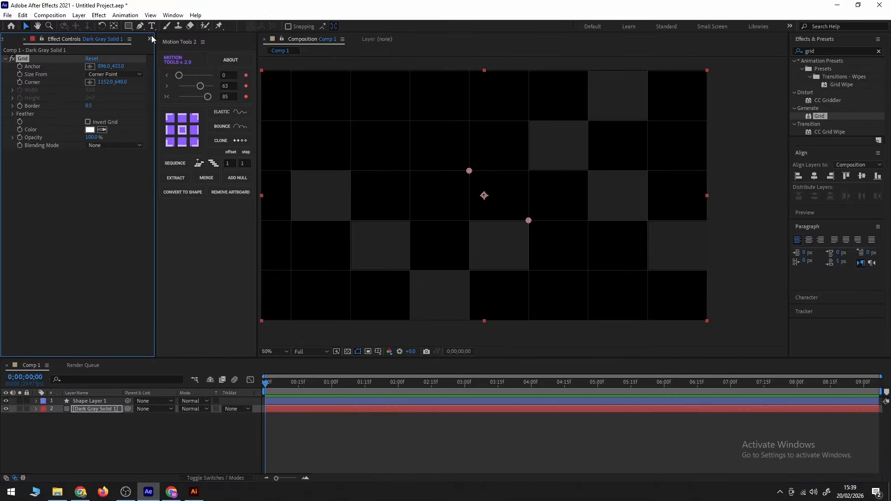
pyautogui.click(90, 130)
pyautogui.moveTo(554, 352); pyautogui.dragTo(606, 328)
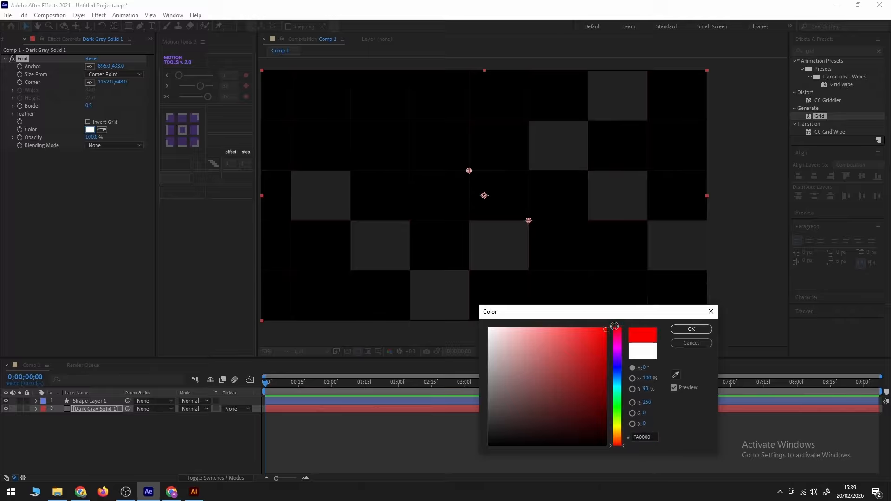
pyautogui.click(691, 329)
pyautogui.click(740, 195)
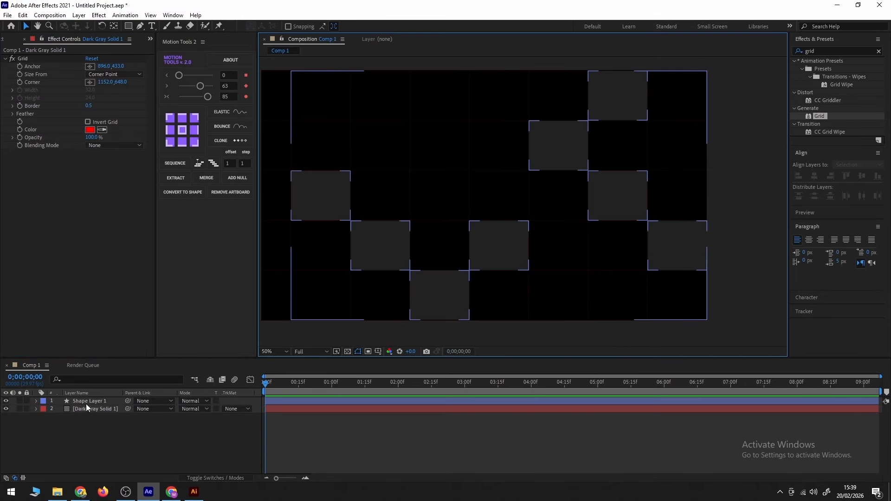
# - Lower the opacity of Shape Layer 1 to about 53%
pyautogui.click(88, 401)
pyautogui.press('t')
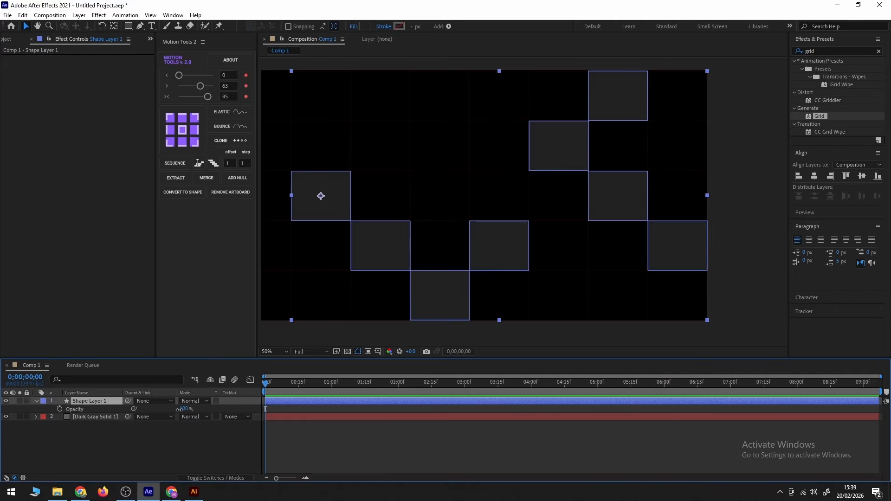
pyautogui.moveTo(179, 409); pyautogui.dragTo(161, 416)
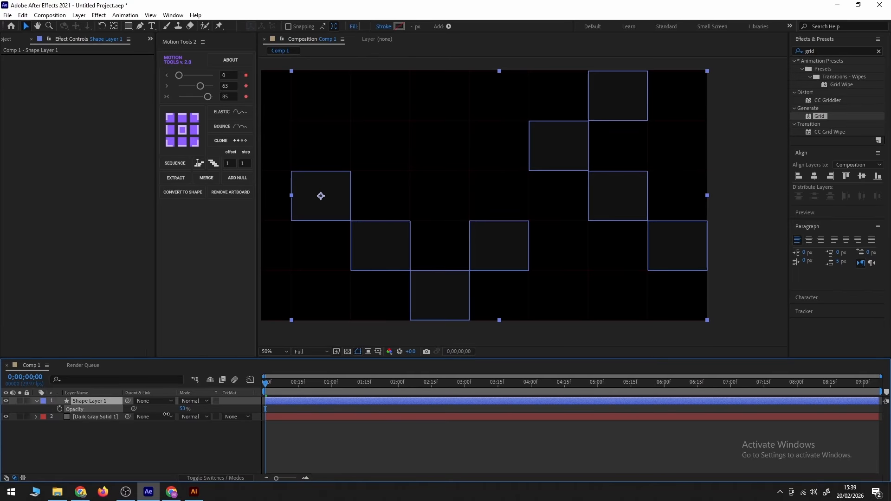
pyautogui.click(311, 454)
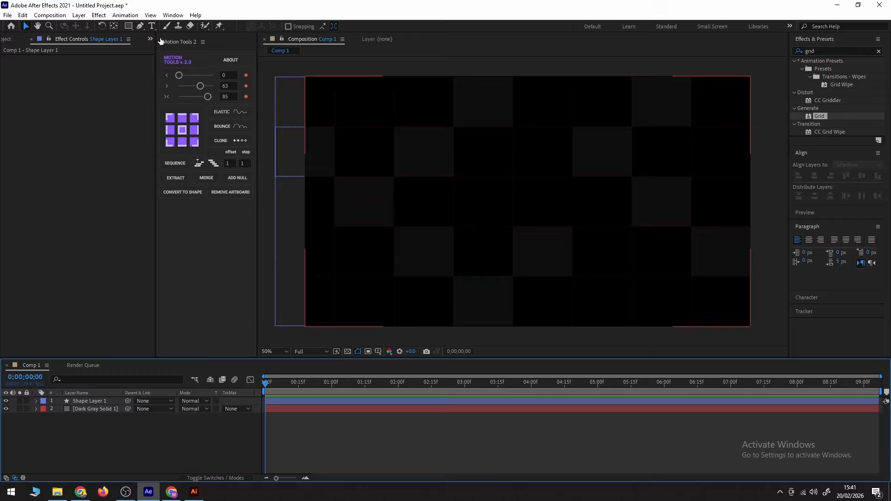
# - Show the title/action safe guides in the composition view
pyautogui.click(128, 27)
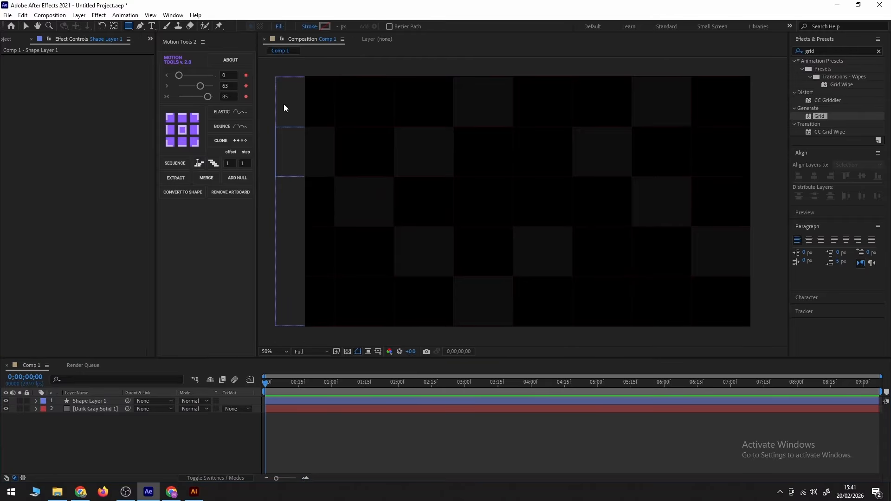
pyautogui.click(378, 351)
pyautogui.click(390, 361)
# - Draw a rounded rectangle about 684 by 160 px near the composition's centre on a new shape layer
pyautogui.moveTo(453, 171)
pyautogui.mouseDown()
pyautogui.moveTo(588, 227)
pyautogui.moveTo(566, 284)
pyautogui.moveTo(567, 219)
pyautogui.mouseUp()
pyautogui.hotkey('ctrl', 'z')
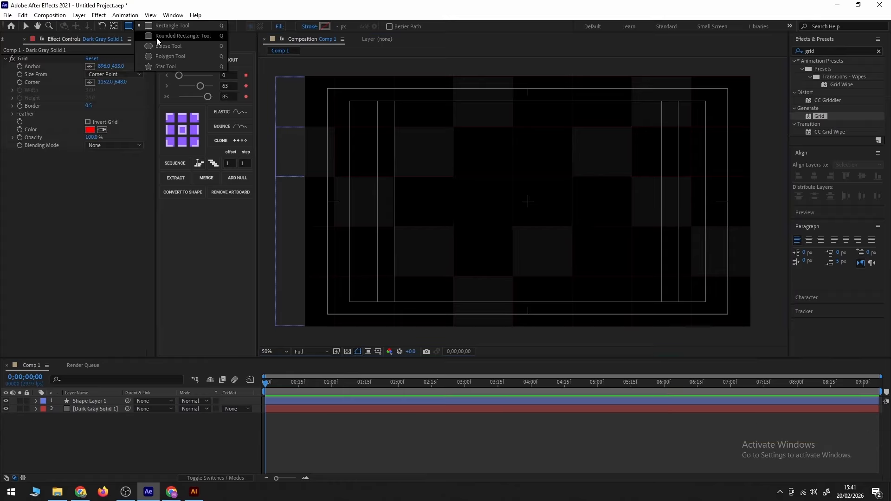
pyautogui.moveTo(450, 177)
pyautogui.mouseDown()
pyautogui.moveTo(575, 232)
pyautogui.moveTo(609, 214)
pyautogui.mouseUp()
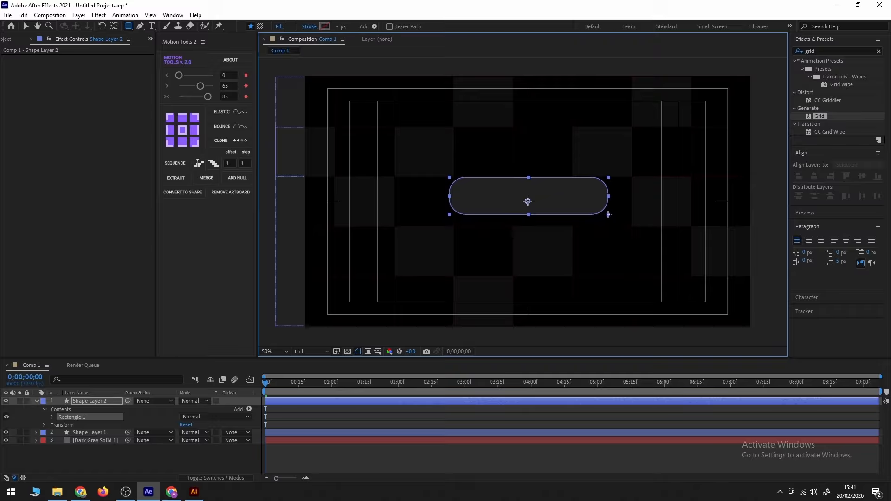
# - Set the roundness of the rounded rectangle's path on Shape Layer 2 to 171
pyautogui.click(47, 420)
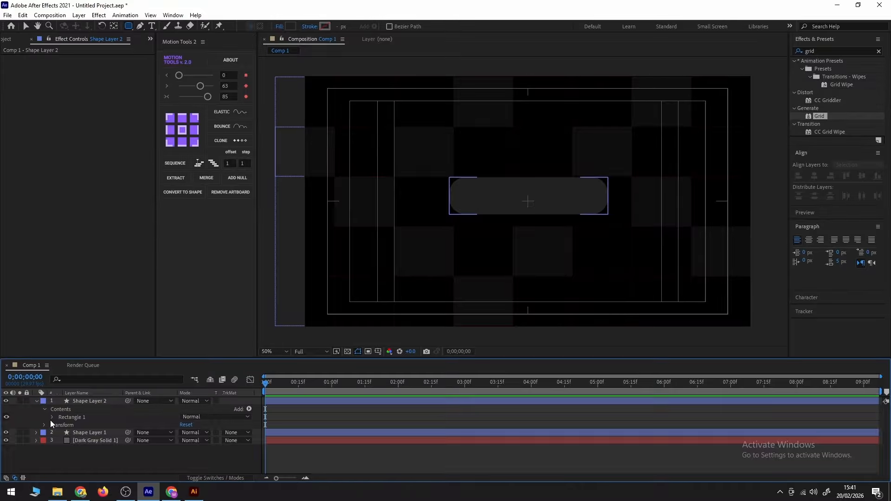
pyautogui.click(51, 418)
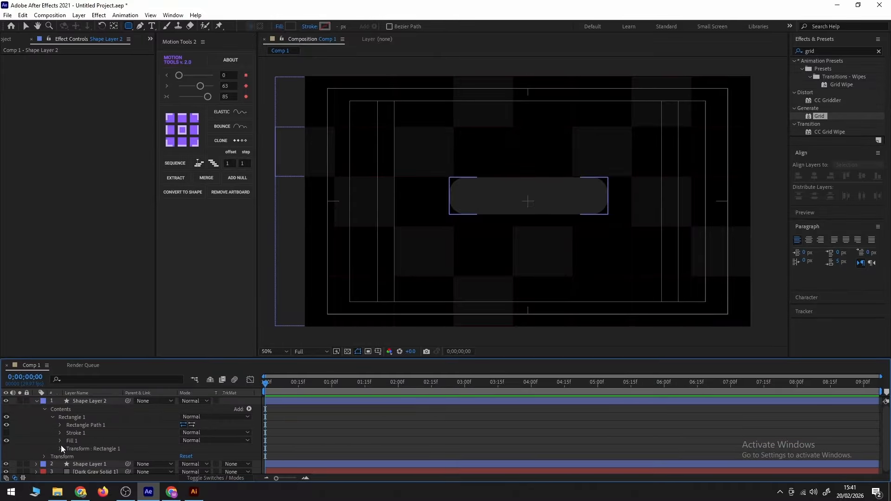
pyautogui.click(60, 425)
pyautogui.moveTo(186, 448); pyautogui.dragTo(378, 444)
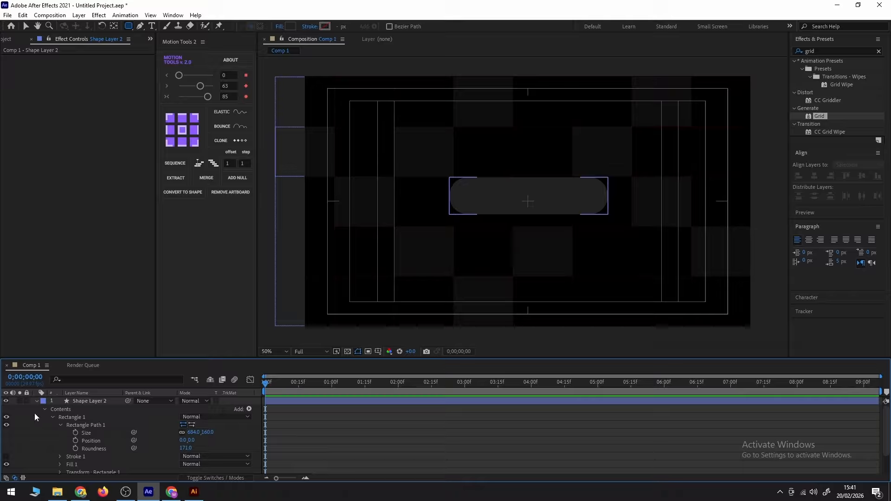
# - Align the rounded bar on Shape Layer 2 to the horizontal and vertical centre of the composition
pyautogui.click(36, 401)
pyautogui.click(93, 403)
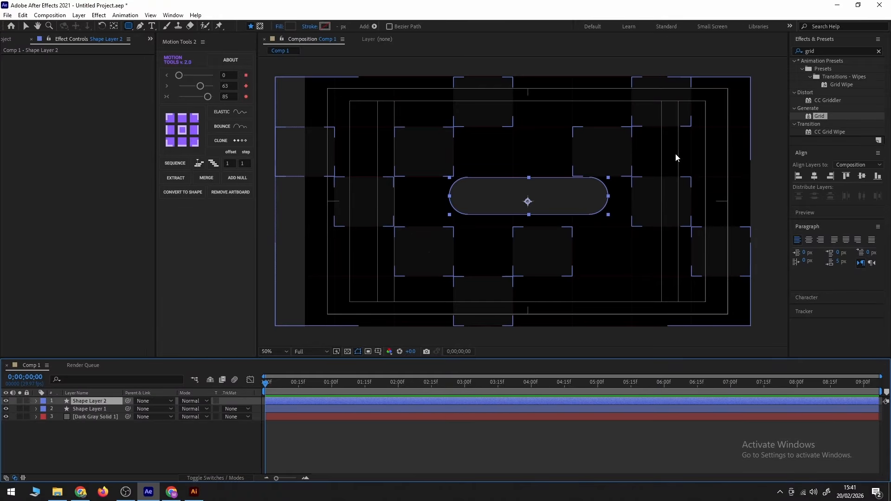
pyautogui.press('v')
pyautogui.click(545, 187)
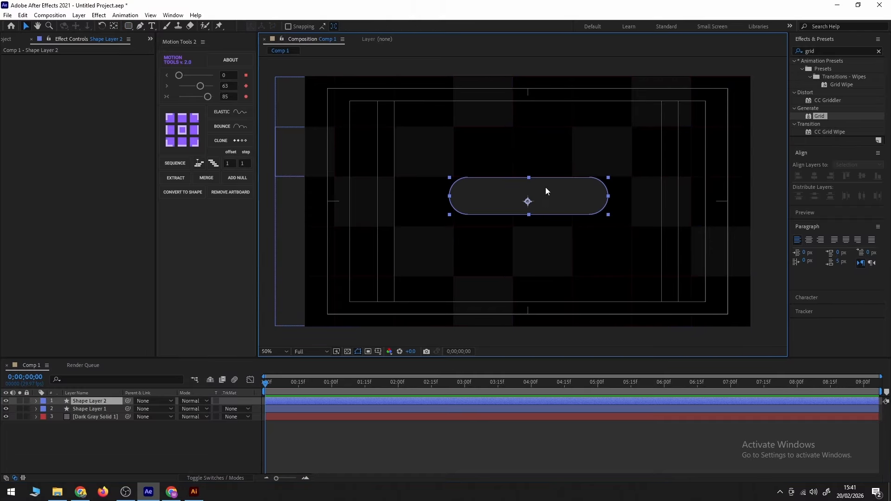
pyautogui.click(816, 176)
pyautogui.click(863, 175)
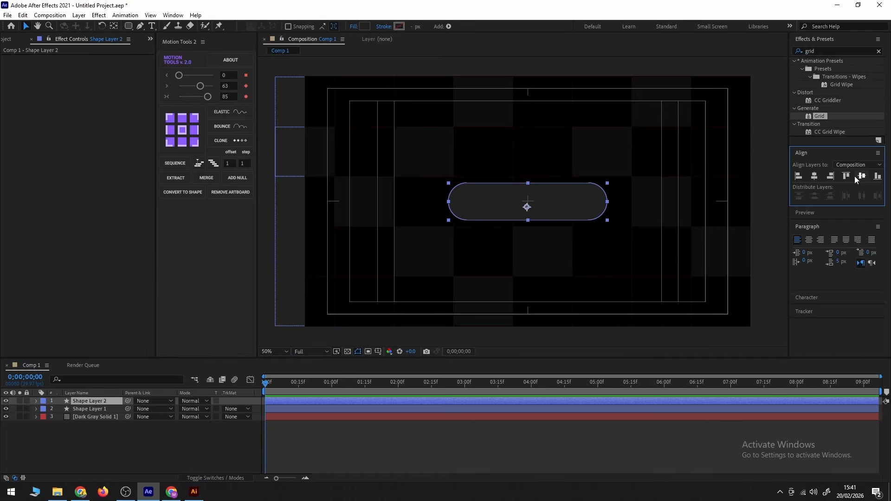
# - Centre Shape Layer 2's anchor point on the bar and align the layer horizontally to the composition's centre again
pyautogui.click(114, 25)
pyautogui.hotkey('ctrl', 'alt', 'Home')
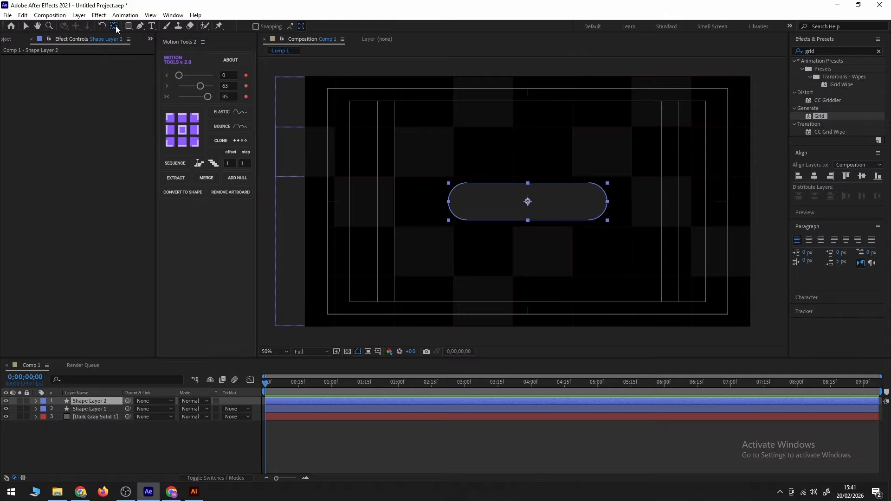
pyautogui.click(815, 176)
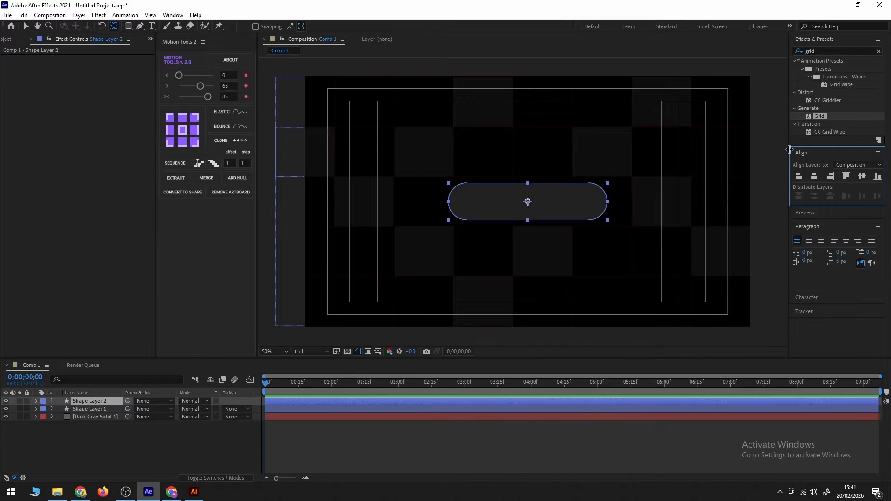
pyautogui.click(501, 66)
pyautogui.press('v')
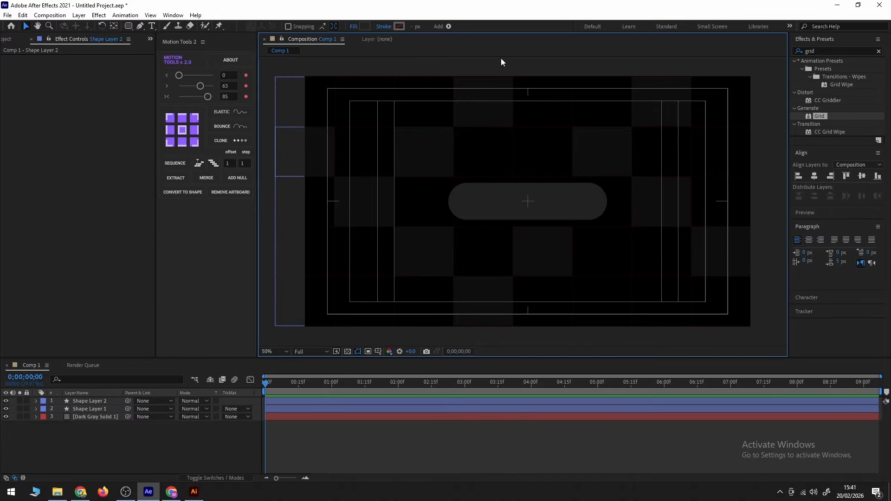
# - Change the bar's fill to a linear gradient and stretch it horizontally from the bar's left edge to its right edge
pyautogui.click(505, 193)
pyautogui.click(354, 26)
pyautogui.click(421, 220)
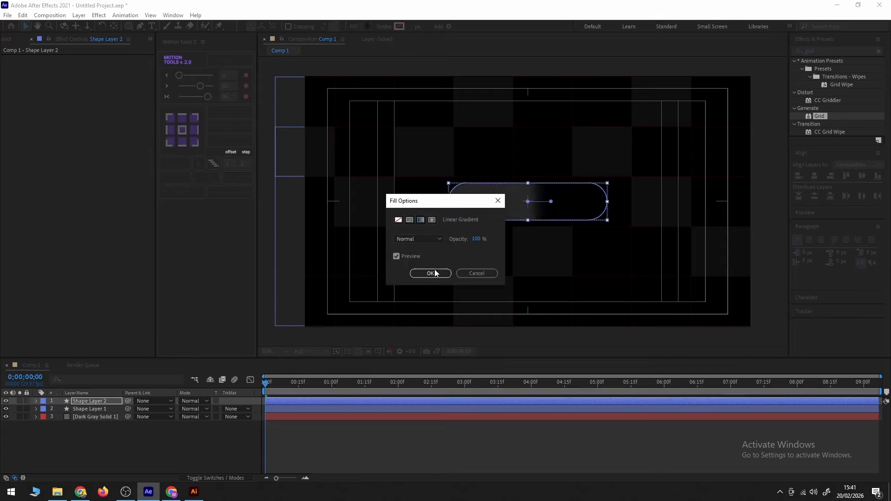
pyautogui.click(434, 273)
pyautogui.moveTo(552, 202); pyautogui.dragTo(604, 210)
pyautogui.moveTo(528, 201); pyautogui.dragTo(449, 210)
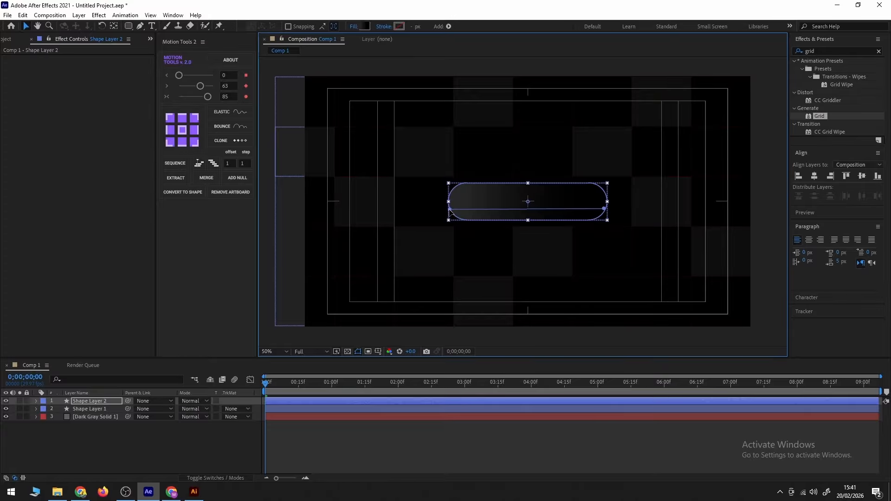
pyautogui.moveTo(604, 209); pyautogui.dragTo(608, 209)
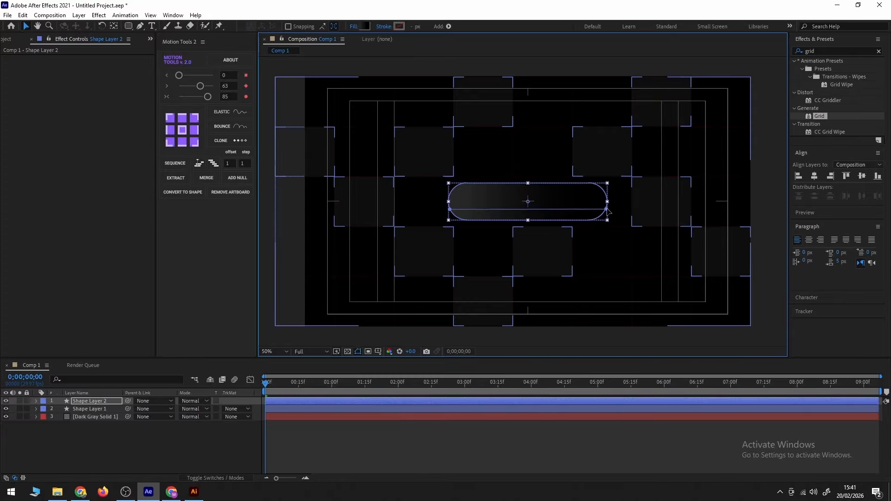
# - Change the bar's stroke to a linear gradient and stretch it horizontally across the full width of the bar
pyautogui.click(398, 27)
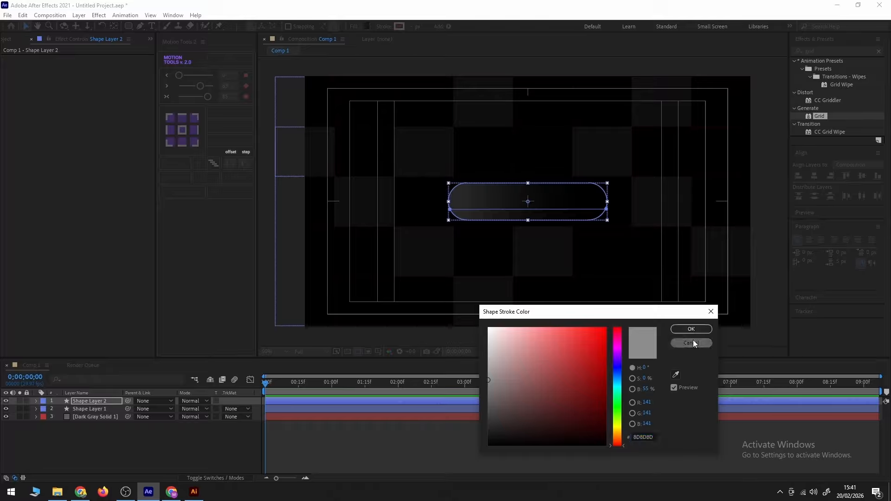
pyautogui.click(692, 342)
pyautogui.click(384, 26)
pyautogui.click(420, 220)
pyautogui.click(424, 274)
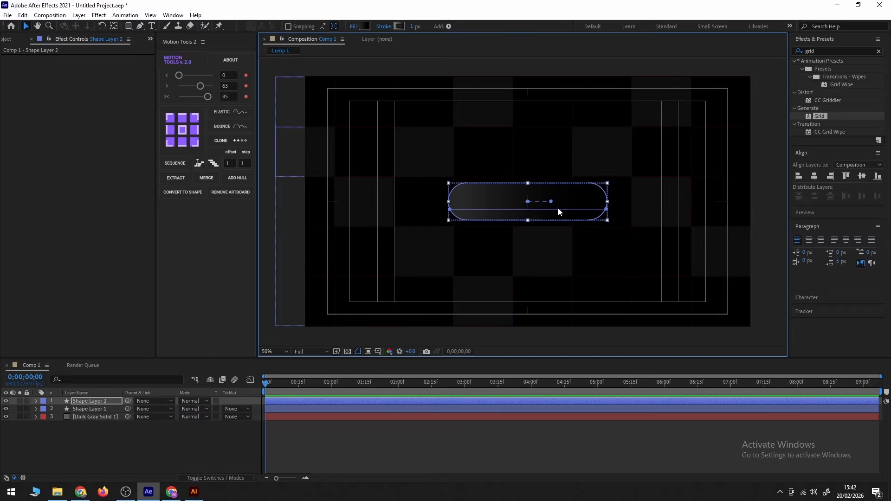
pyautogui.moveTo(551, 202); pyautogui.dragTo(610, 202)
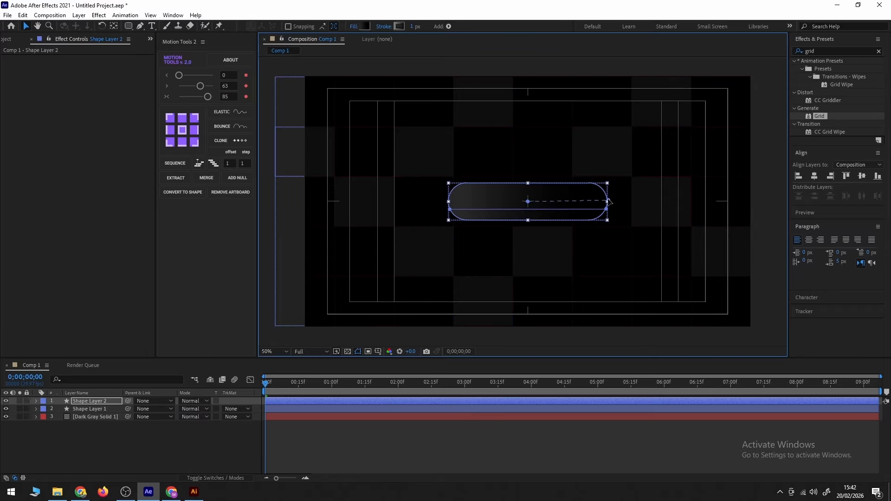
pyautogui.moveTo(528, 202); pyautogui.dragTo(452, 199)
# - Set the stroke gradient's start colour to grey 828282 and its end colour to black 000000
pyautogui.click(398, 27)
pyautogui.click(620, 287)
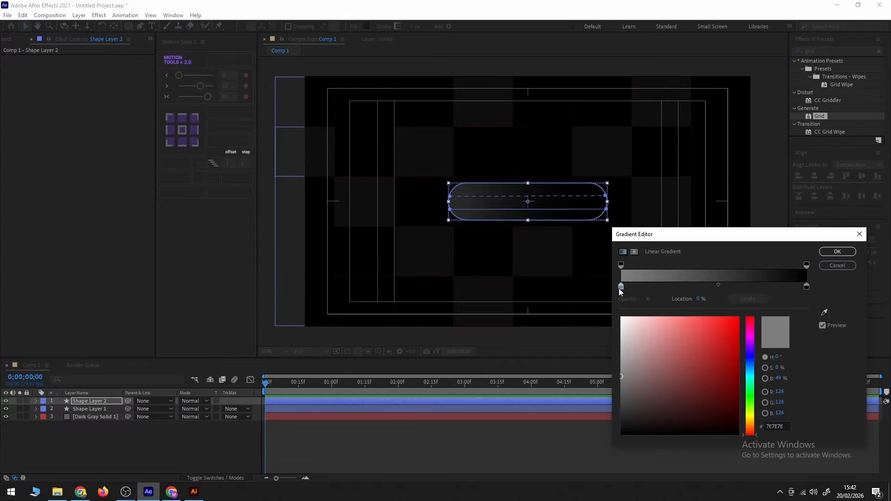
pyautogui.moveTo(620, 377); pyautogui.dragTo(620, 374)
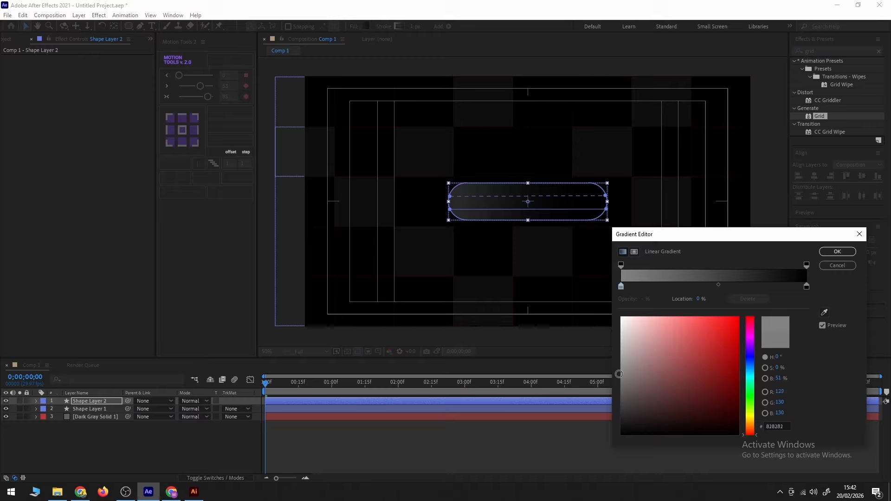
pyautogui.click(807, 287)
pyautogui.click(695, 434)
pyautogui.moveTo(715, 433); pyautogui.dragTo(753, 445)
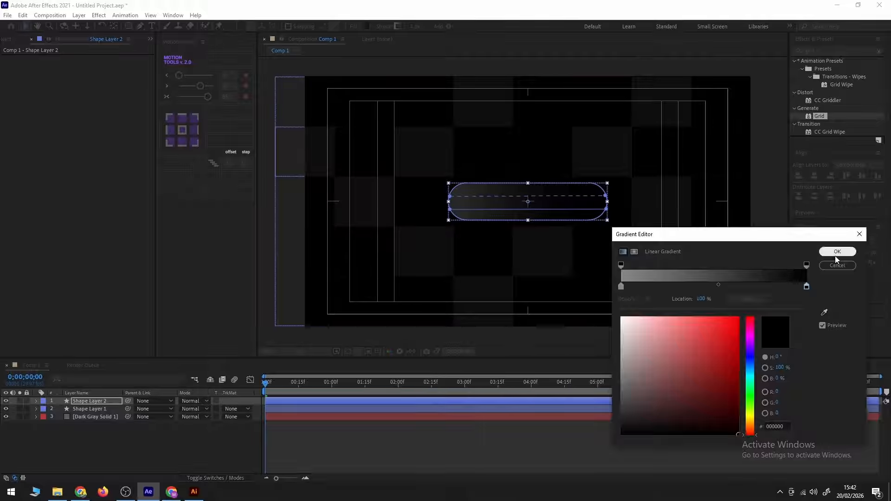
pyautogui.click(838, 252)
# - Review the two colour stops of the bar's fill gradient, then deselect the bar
pyautogui.click(366, 26)
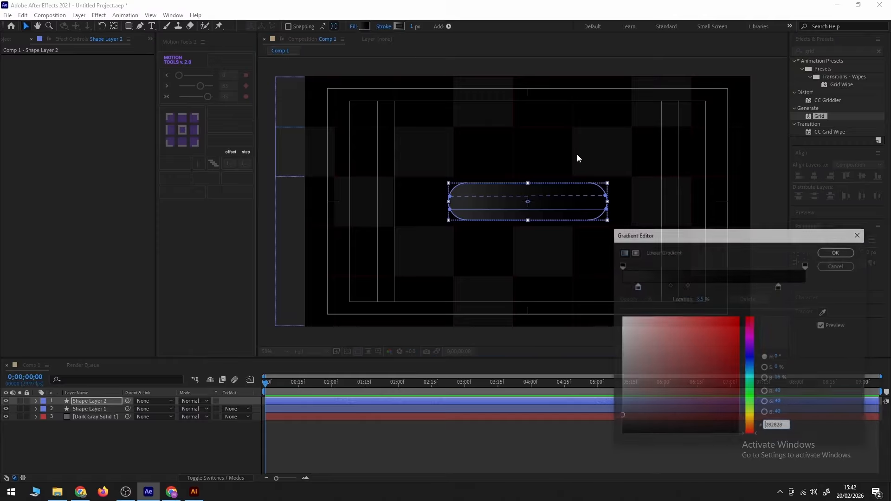
pyautogui.click(636, 286)
pyautogui.click(778, 288)
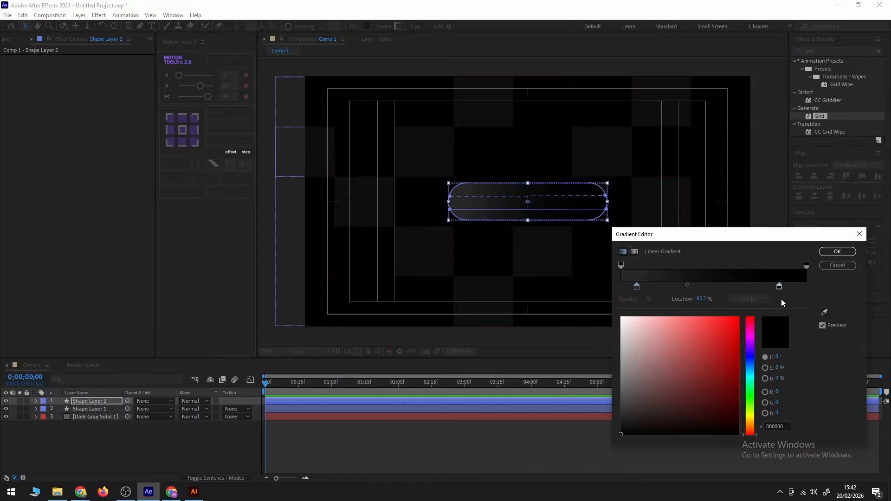
pyautogui.click(838, 252)
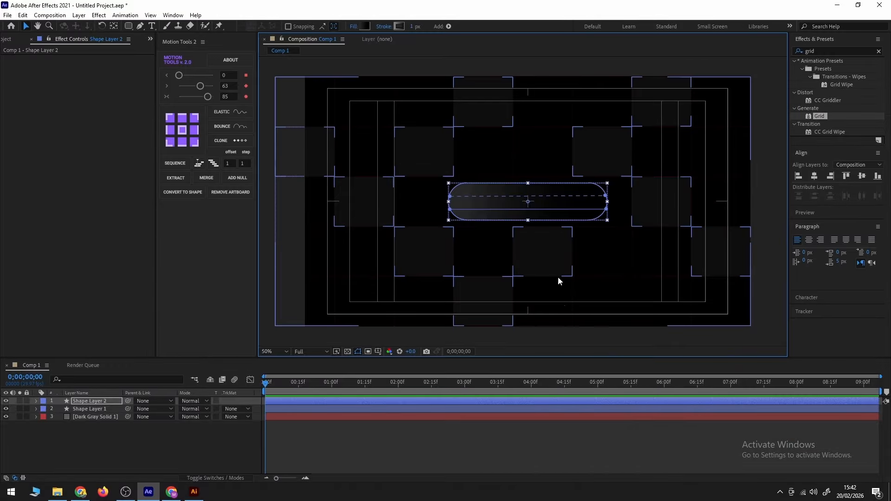
pyautogui.click(759, 143)
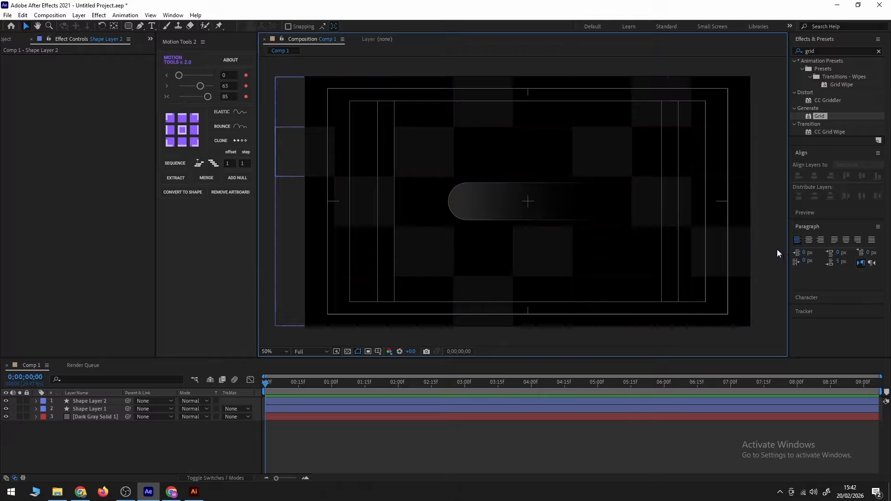
# - Keyframe Shape Layer 2's scale to grow from 0 at the first frame to 100% at frame 10
pyautogui.moveTo(777, 249); pyautogui.dragTo(520, 180)
pyautogui.click(520, 180)
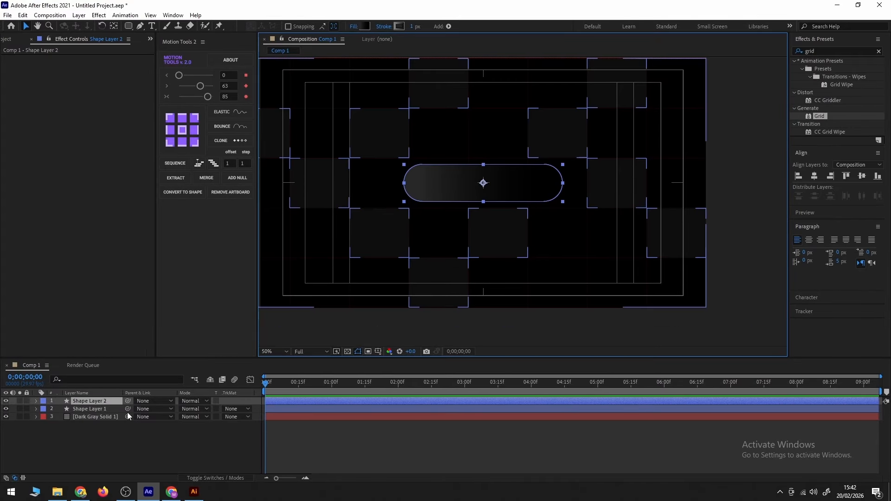
pyautogui.press('s')
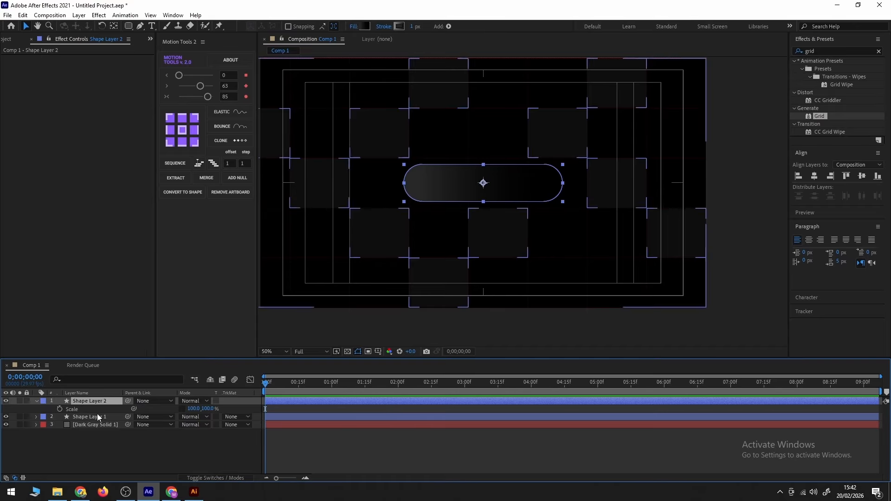
pyautogui.click(59, 409)
pyautogui.moveTo(269, 409); pyautogui.dragTo(288, 409)
pyautogui.moveTo(207, 408); pyautogui.dragTo(195, 409)
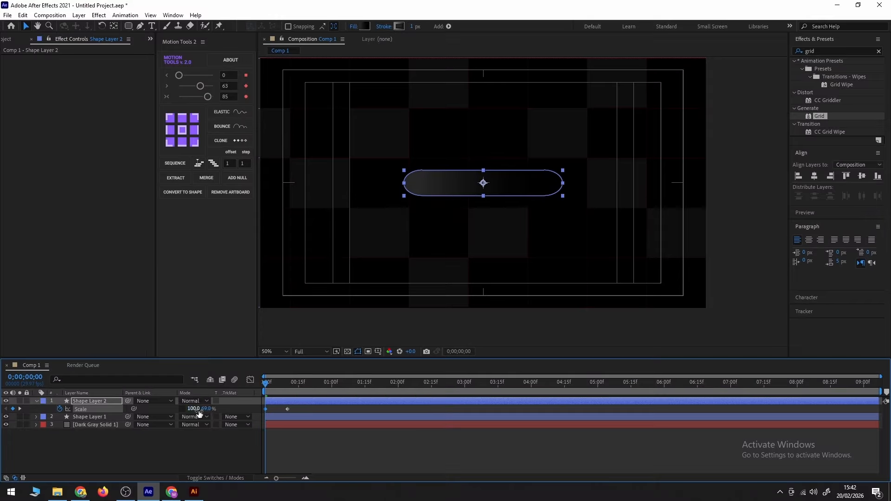
pyautogui.write('0')
pyautogui.press('Return')
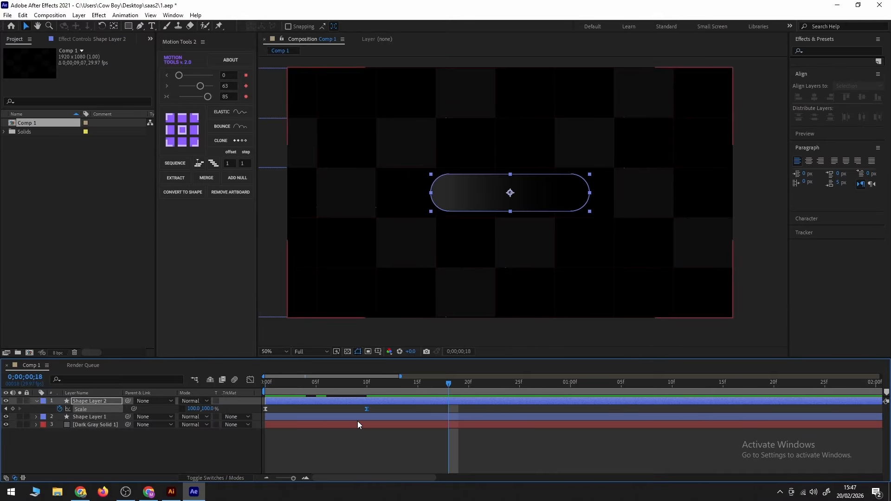
# - Set the in-and-out easing of the bar's scale keyframe to 78 in Motion Tools and preview the animation
pyautogui.moveTo(208, 97); pyautogui.dragTo(205, 100)
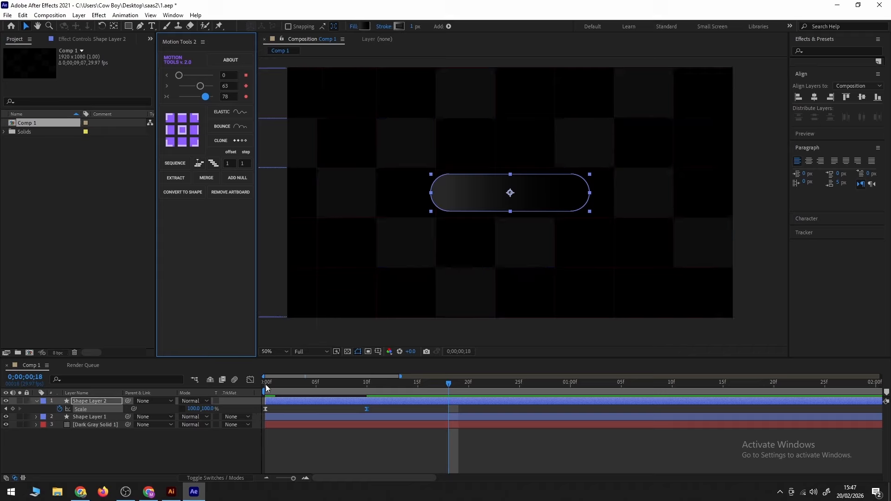
pyautogui.press('space')
pyautogui.click(314, 442)
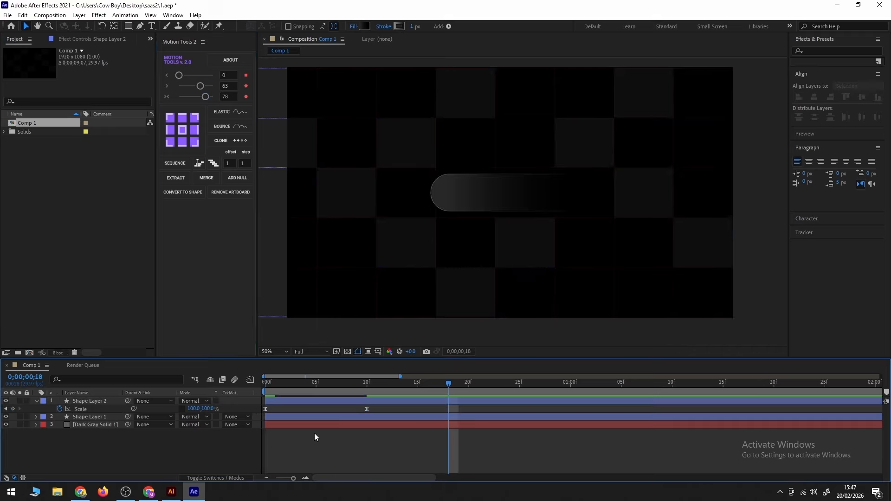
# - Draw a rectangular mask on Shape Layer 1 around the filled cells in the left half of the composition
pyautogui.click(298, 418)
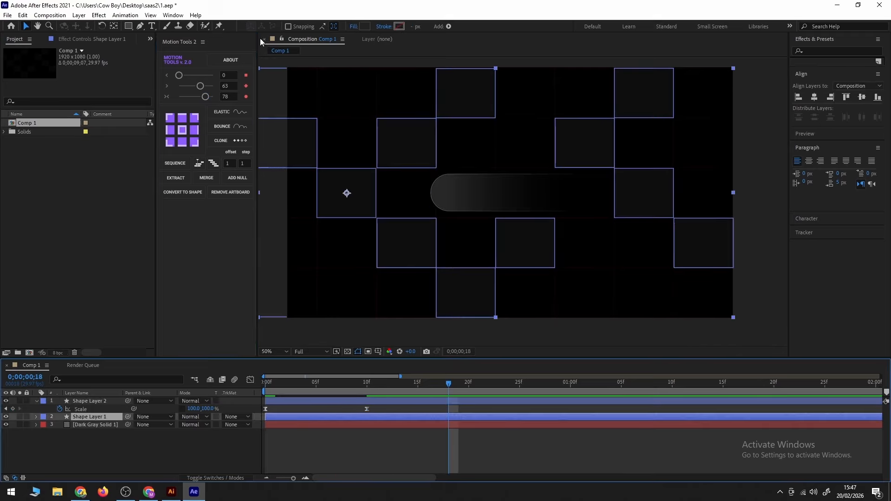
pyautogui.click(129, 26)
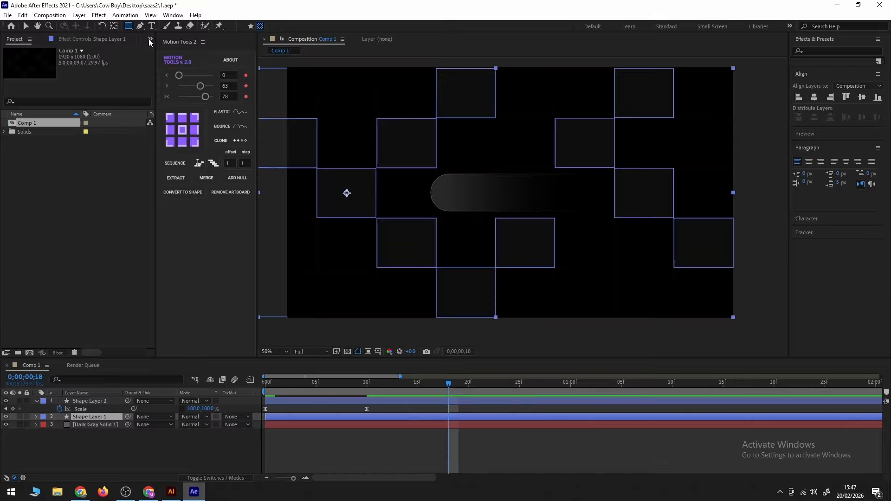
pyautogui.moveTo(328, 89); pyautogui.dragTo(488, 260)
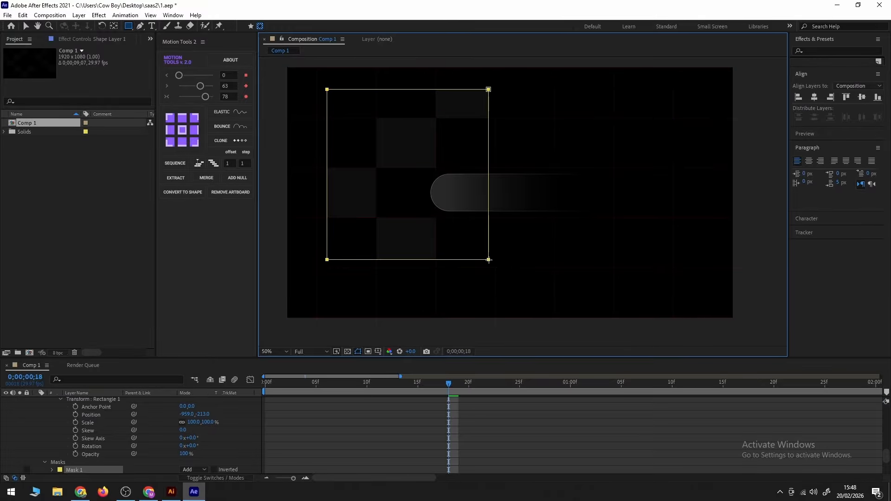
# - Set the feather of Mask 1 on Shape Layer 1 to 179 pixels
pyautogui.scroll(-2, 71, 438)
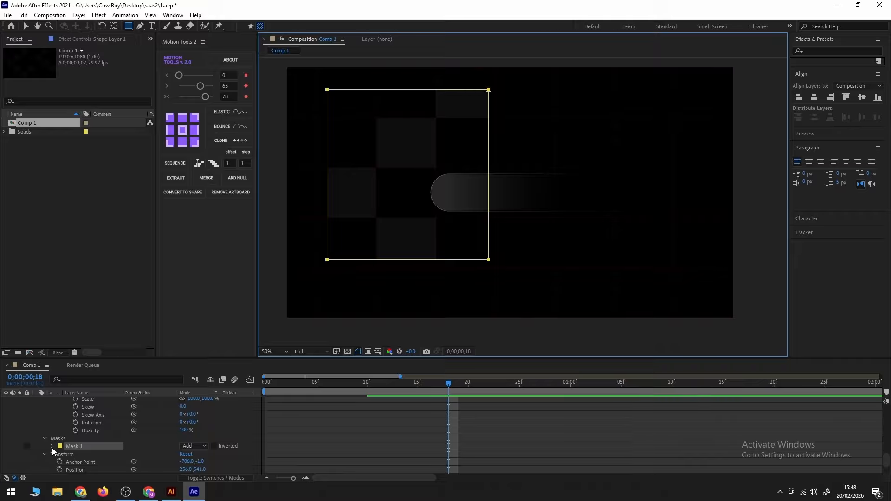
pyautogui.click(53, 447)
pyautogui.moveTo(188, 454); pyautogui.dragTo(289, 452)
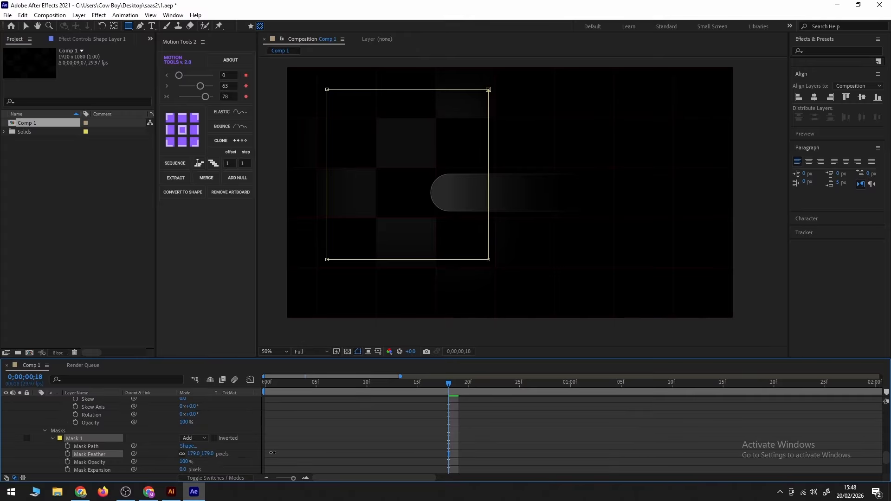
pyautogui.moveTo(272, 453); pyautogui.dragTo(272, 452)
pyautogui.press('v')
pyautogui.press('F2')
# - Collapse the properties of Shape Layer 1 and duplicate the layer
pyautogui.scroll(4, 63, 439)
pyautogui.scroll(5, 63, 439)
pyautogui.hotkey('ctrl', 'a')
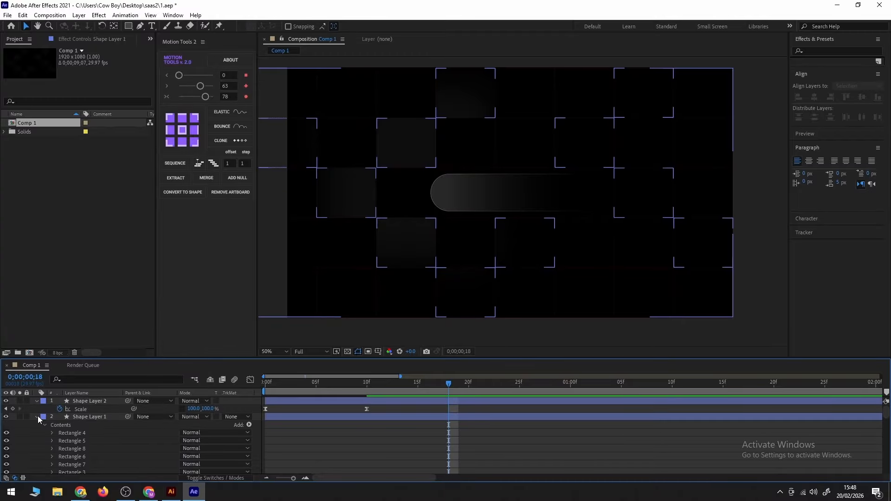
pyautogui.click(38, 416)
pyautogui.click(91, 416)
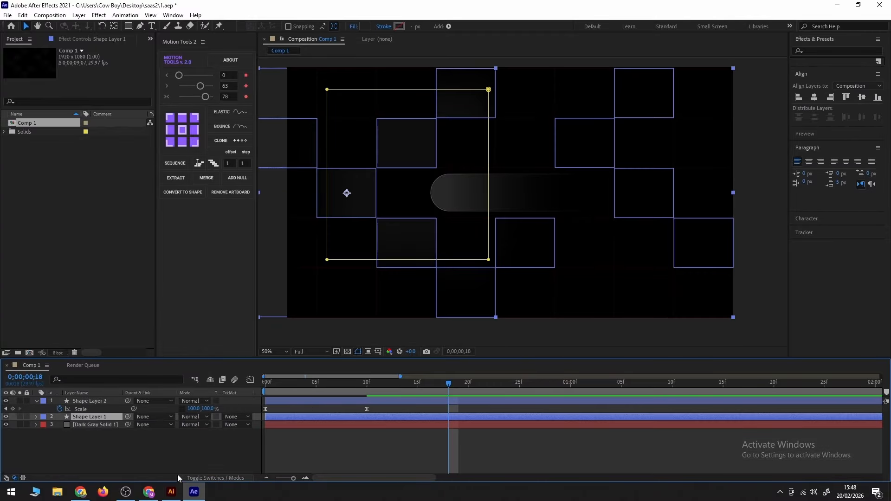
pyautogui.hotkey('ctrl', 'd')
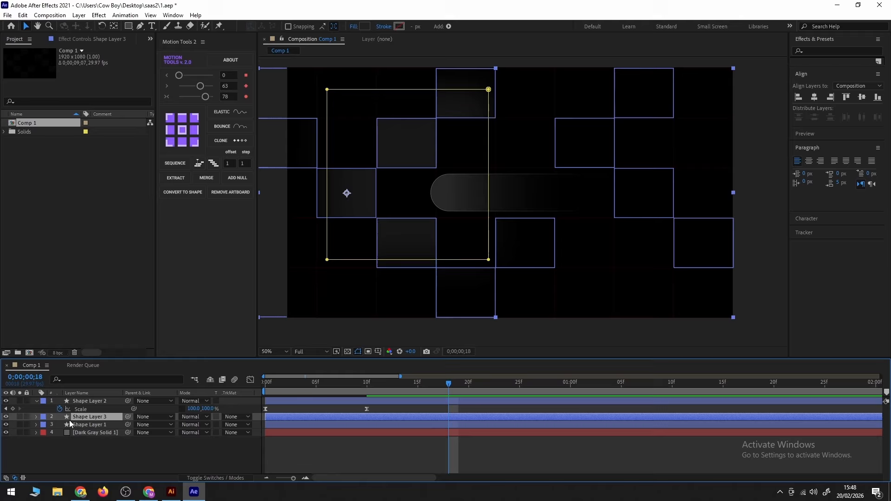
# - Delete the mask from the duplicated cell layer, Shape Layer 3
pyautogui.press('m')
pyautogui.click(87, 436)
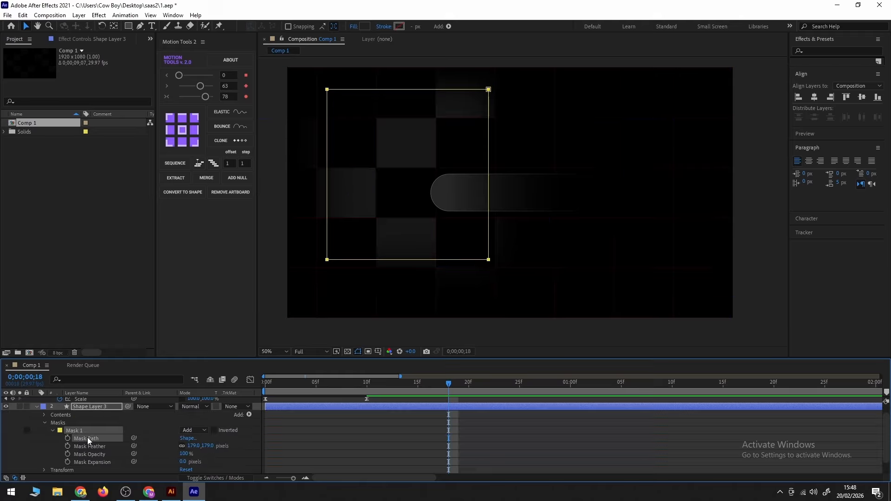
pyautogui.click(58, 423)
pyautogui.press('Delete')
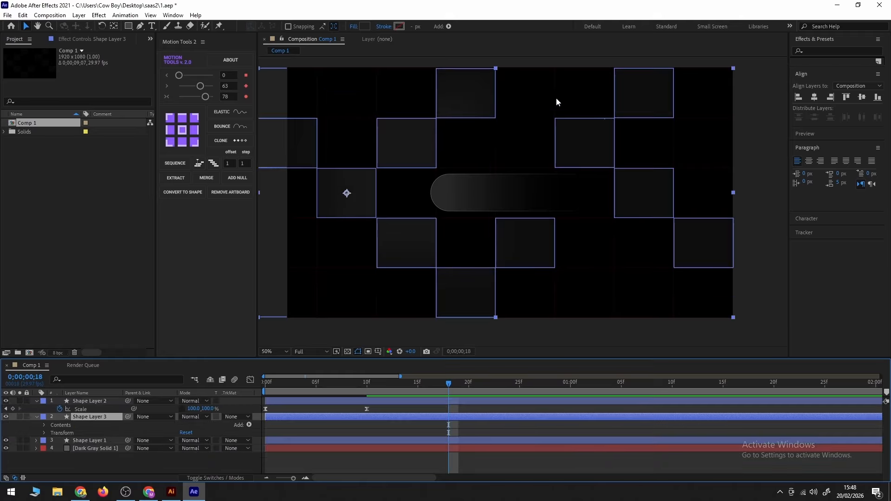
# - Draw a rectangular mask on Shape Layer 3 around the filled cells in the composition's upper-right area and shift it slightly down
pyautogui.click(129, 26)
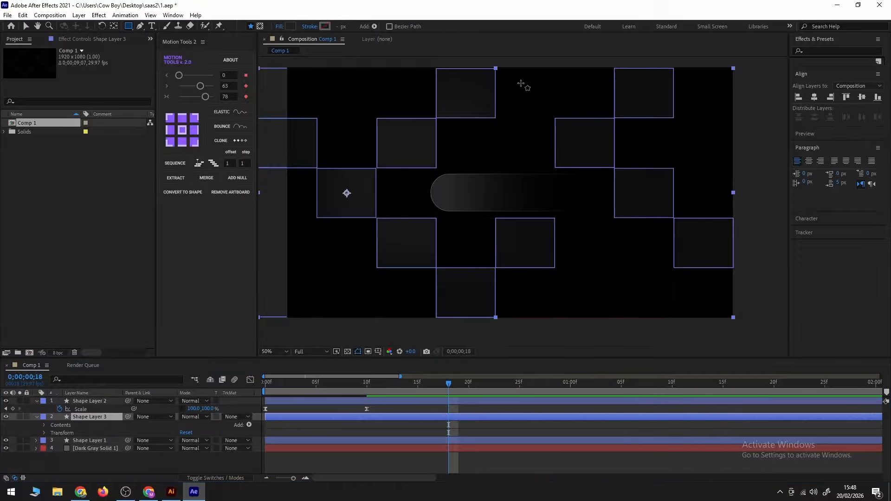
pyautogui.moveTo(510, 80)
pyautogui.mouseDown()
pyautogui.moveTo(712, 205)
pyautogui.moveTo(677, 258)
pyautogui.moveTo(665, 257)
pyautogui.mouseUp()
pyautogui.hotkey('ctrl', 'z')
pyautogui.click(260, 26)
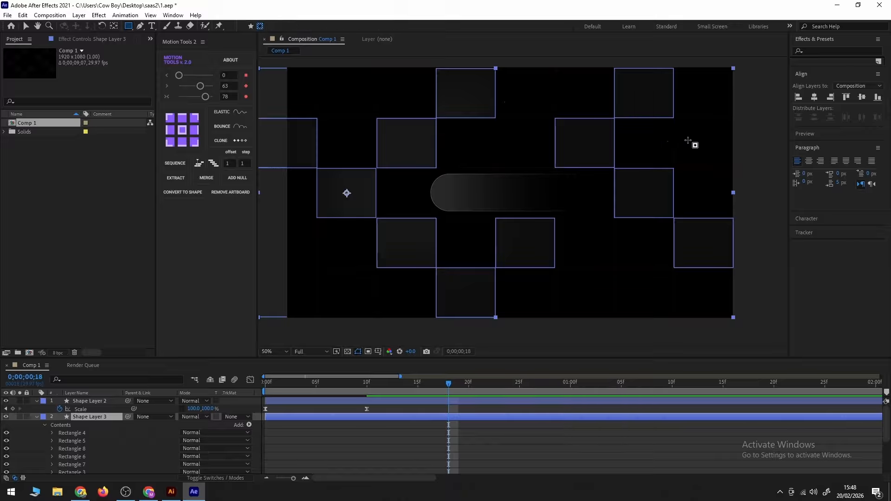
pyautogui.moveTo(550, 83)
pyautogui.mouseDown()
pyautogui.moveTo(731, 255)
pyautogui.moveTo(716, 262)
pyautogui.moveTo(682, 233)
pyautogui.moveTo(689, 221)
pyautogui.mouseUp()
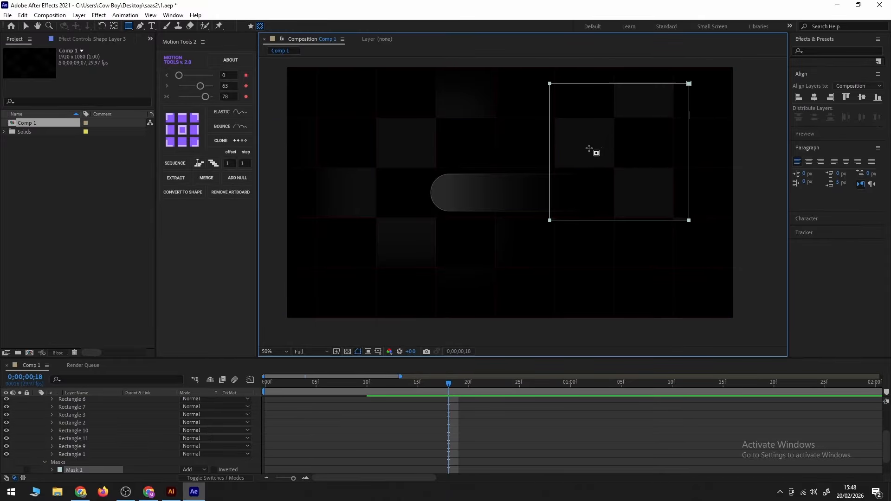
pyautogui.press('v')
pyautogui.moveTo(551, 221)
pyautogui.mouseDown()
pyautogui.moveTo(571, 235)
pyautogui.moveTo(553, 238)
pyautogui.mouseUp()
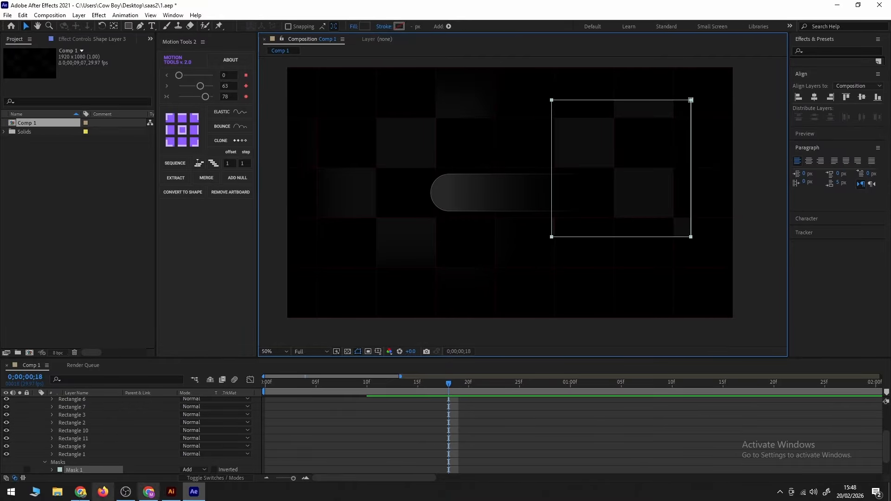
# - Set the feather of Mask 1 on Shape Layer 3 to 243 pixels
pyautogui.click(53, 469)
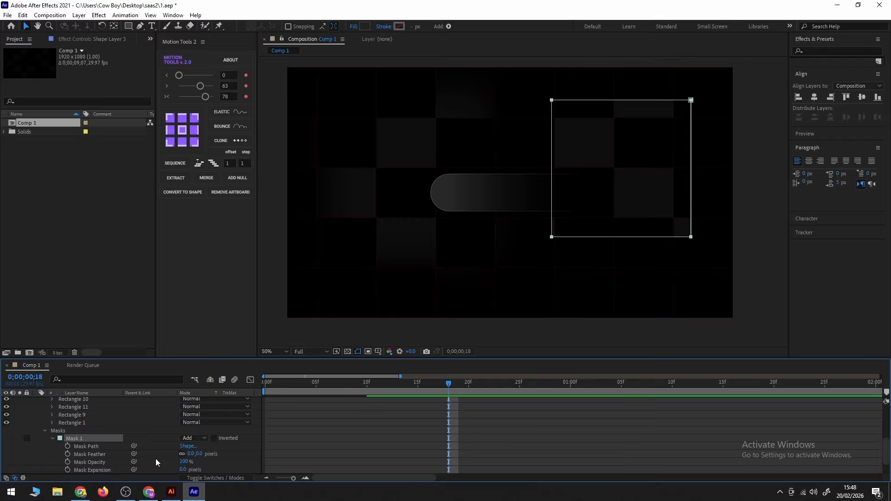
pyautogui.moveTo(187, 453); pyautogui.dragTo(260, 457)
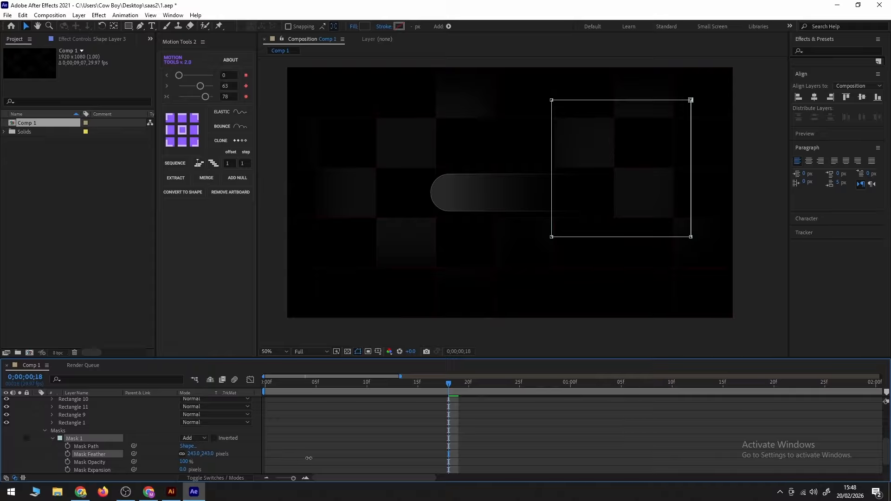
pyautogui.click(60, 431)
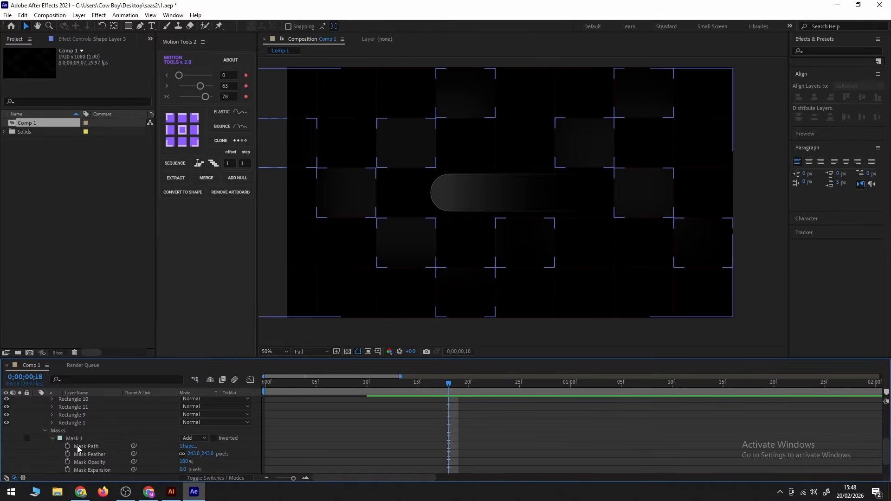
# - Adjust the lower-left corner of Shape Layer 3's mask slightly and move the whole mask toward the composition's right edge
pyautogui.moveTo(552, 237); pyautogui.dragTo(553, 236)
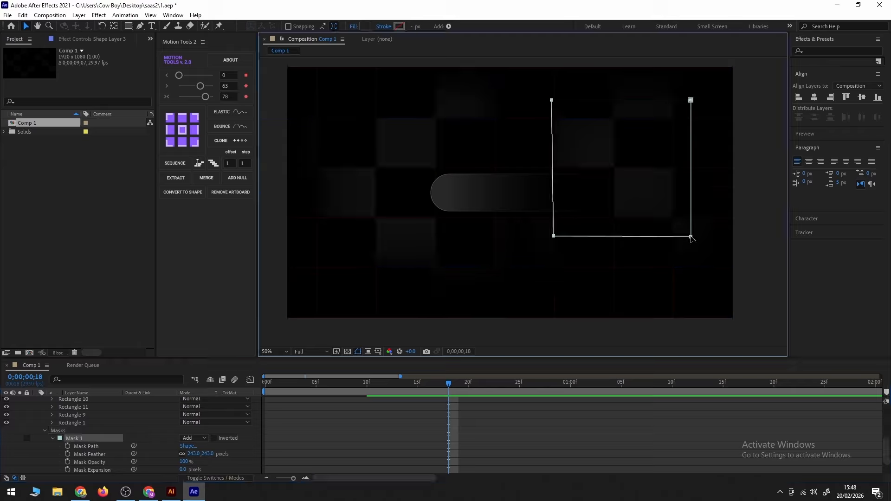
pyautogui.moveTo(691, 238); pyautogui.dragTo(715, 235)
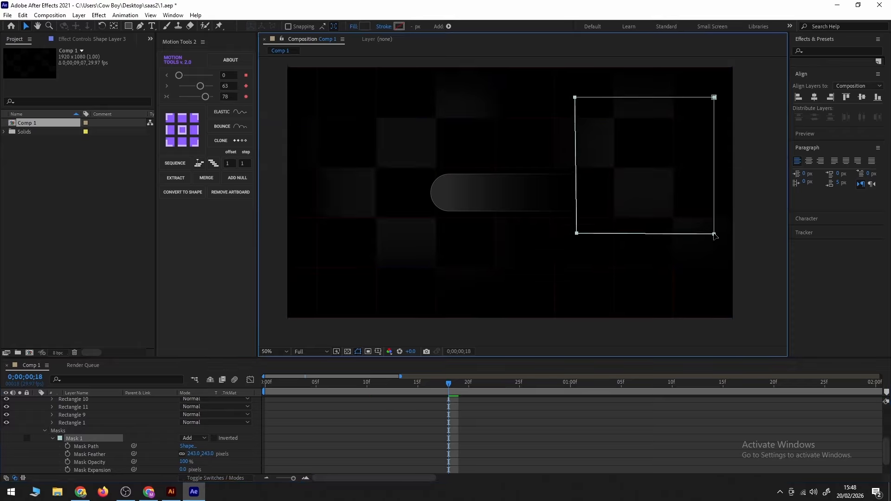
pyautogui.click(753, 162)
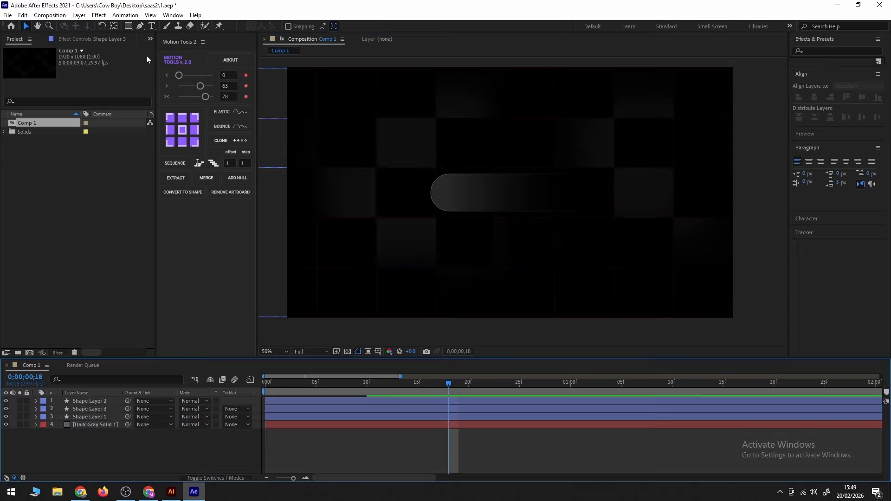
# - Draw a large circle over the centre of the composition on a new shape layer with the Ellipse tool
pyautogui.click(129, 27)
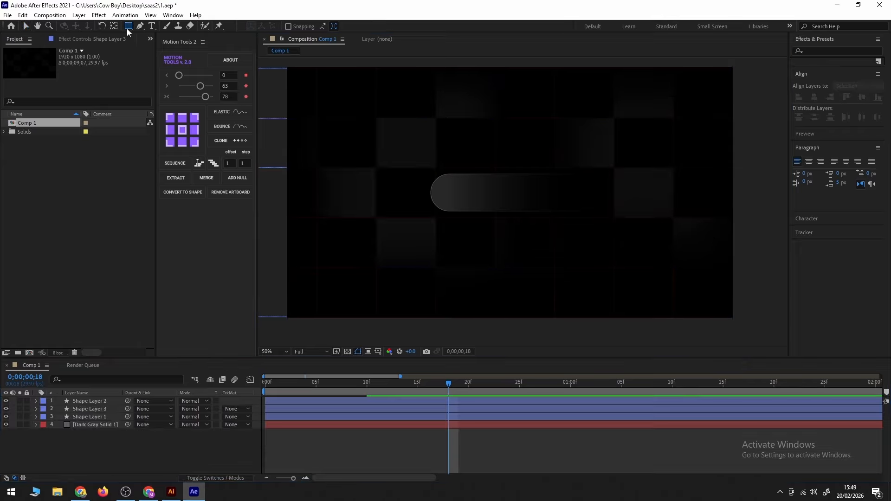
pyautogui.click(168, 46)
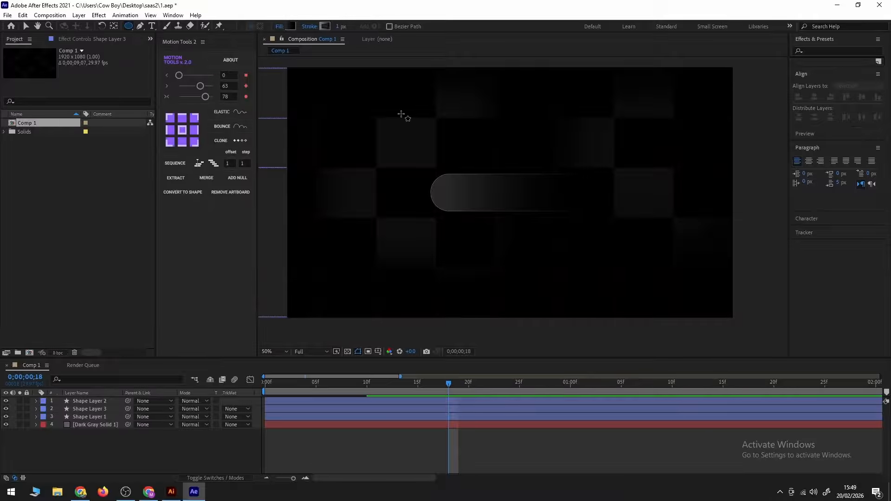
pyautogui.moveTo(401, 114); pyautogui.dragTo(590, 278)
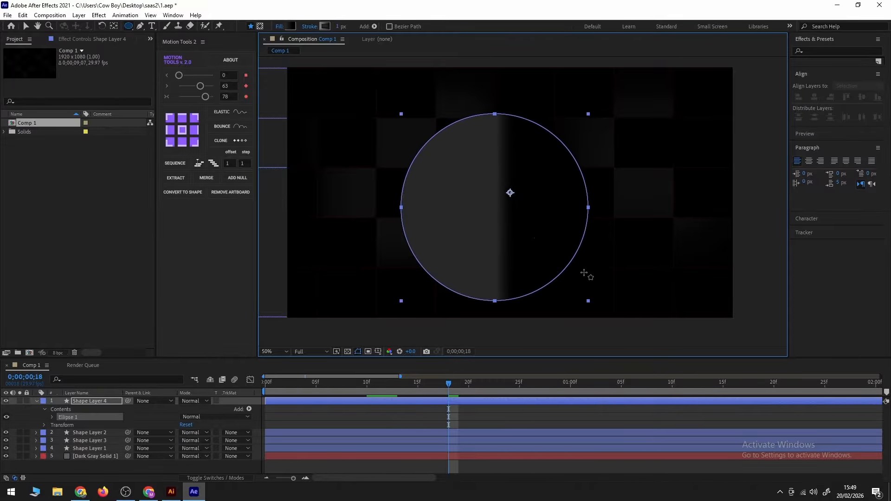
# - Set the circle's stroke to None and change its fill from a linear gradient to a solid colour
pyautogui.click(314, 30)
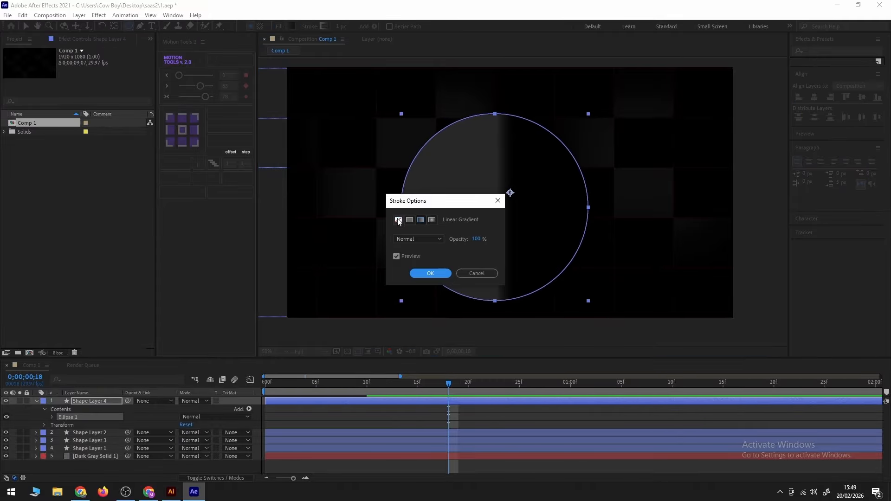
pyautogui.click(398, 219)
pyautogui.click(421, 273)
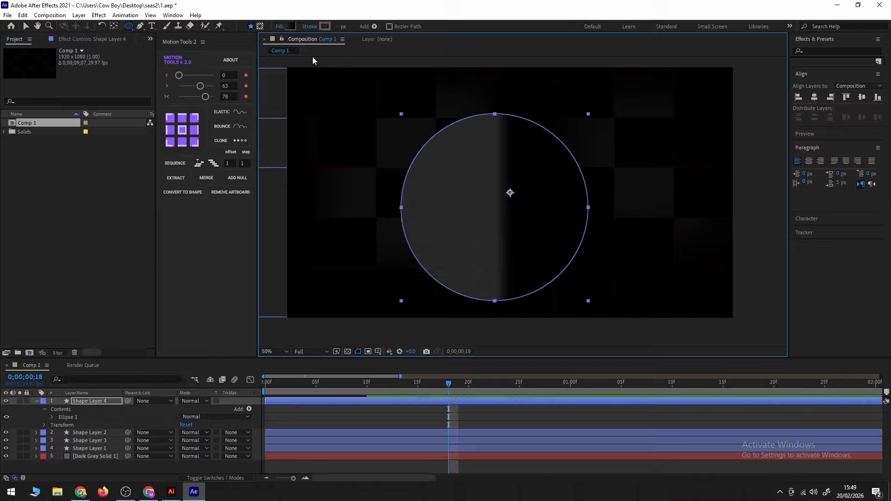
pyautogui.click(289, 27)
pyautogui.click(838, 252)
pyautogui.click(281, 28)
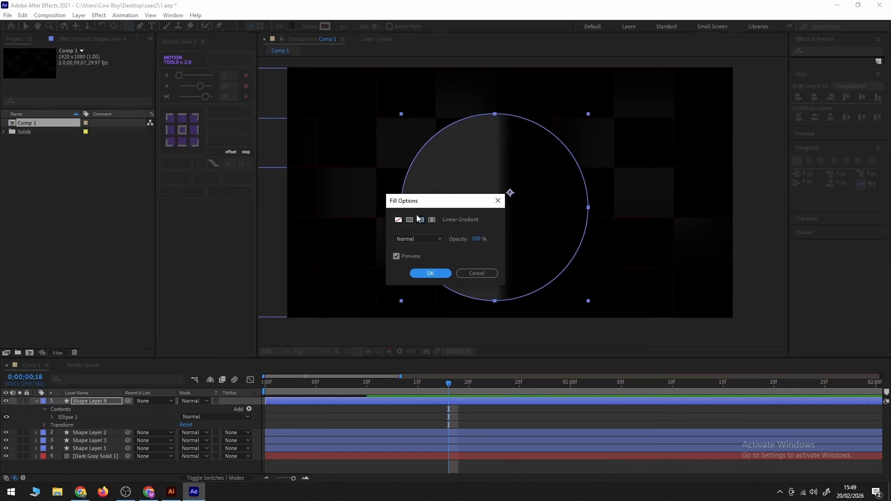
pyautogui.click(410, 219)
pyautogui.click(421, 273)
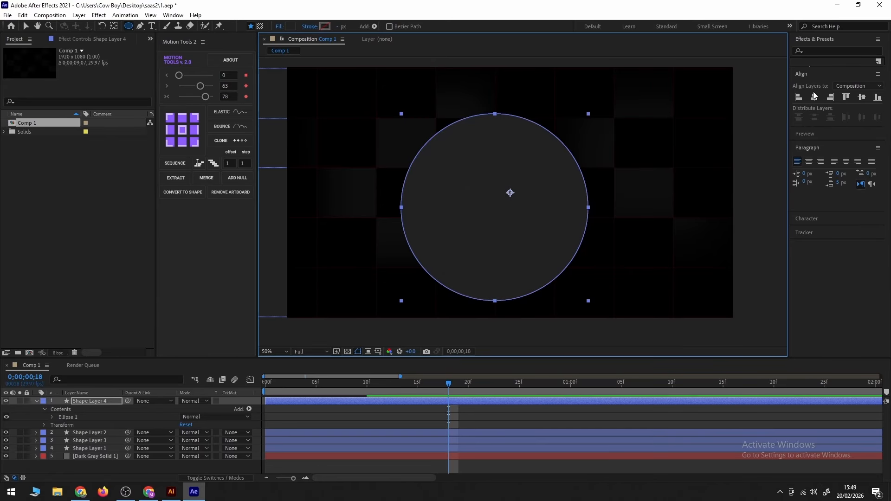
# - Apply Gaussian Blur to the circle on Shape Layer 4 with a blurriness of 255
pyautogui.click(810, 51)
pyautogui.write('g')
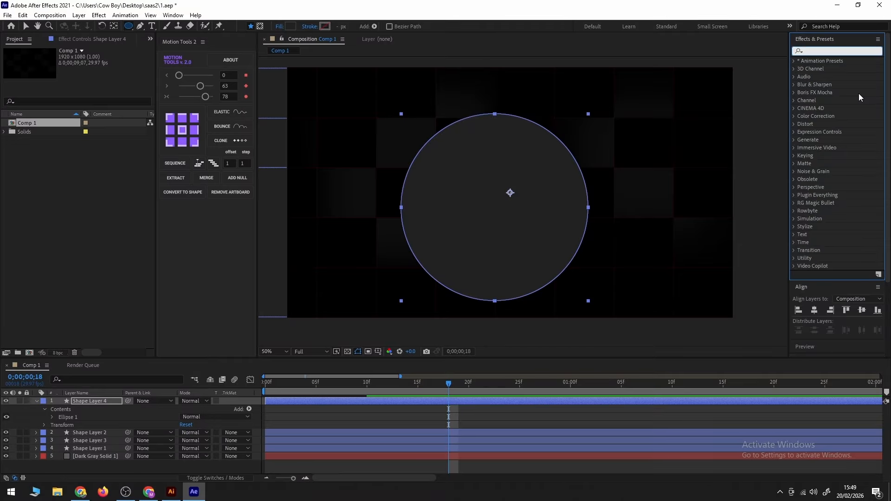
pyautogui.write('auss')
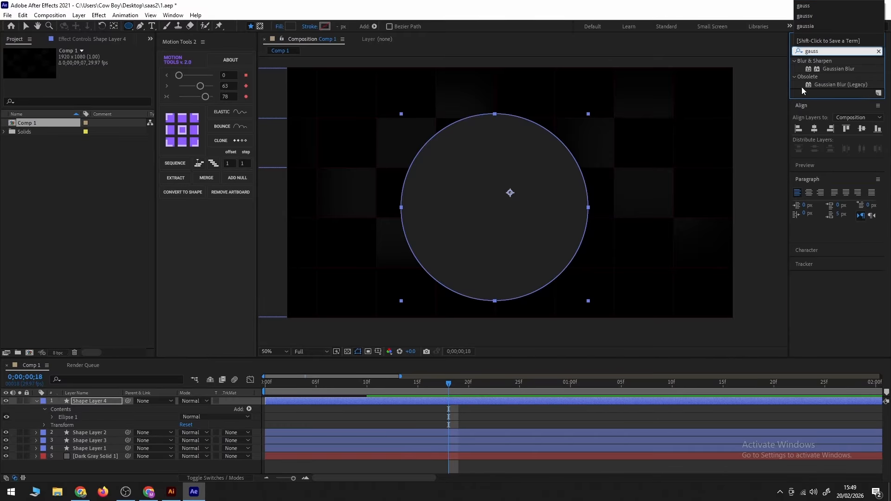
pyautogui.doubleClick(838, 68)
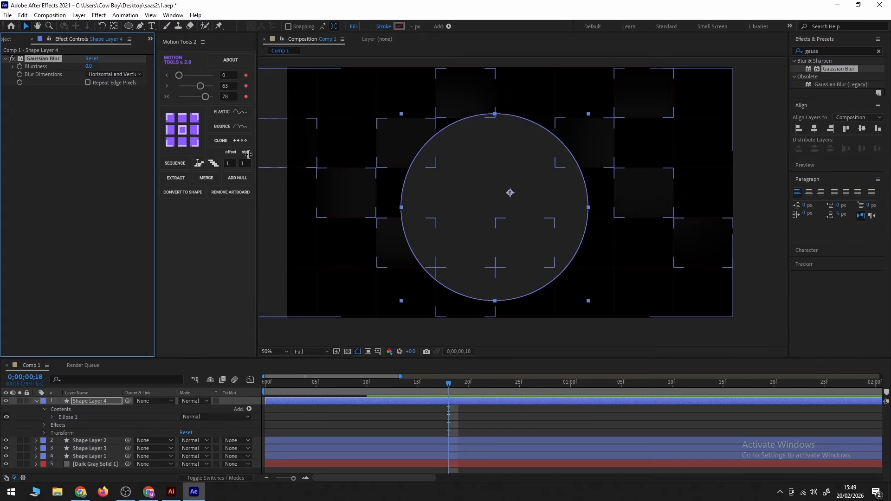
pyautogui.moveTo(109, 67); pyautogui.dragTo(626, 65)
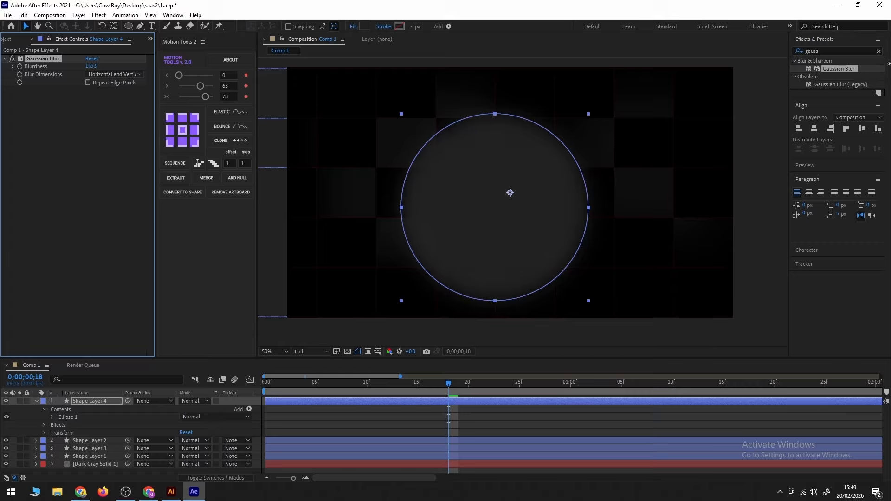
pyautogui.moveTo(91, 66); pyautogui.dragTo(380, 65)
# - Move the blurred circle up and slightly right, and place Shape Layer 4 directly above the Dark Gray Solid 1 layer
pyautogui.moveTo(464, 65); pyautogui.dragTo(546, 151)
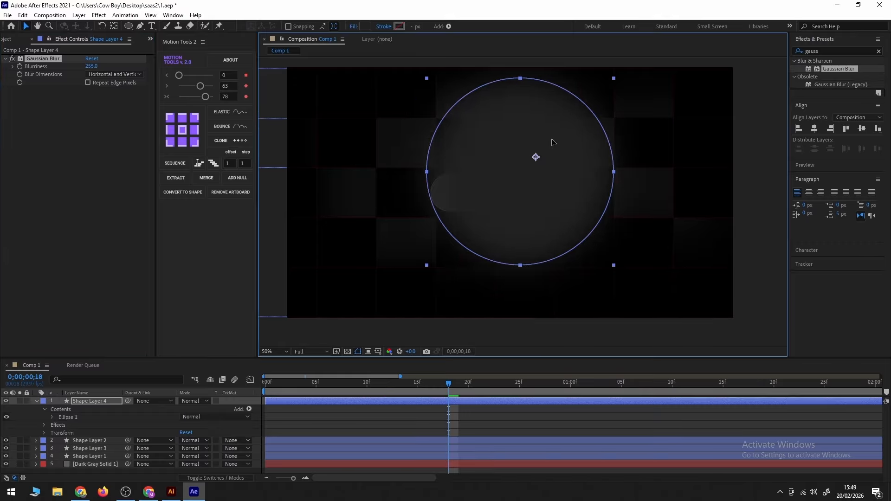
pyautogui.click(29, 403)
pyautogui.click(36, 401)
pyautogui.moveTo(96, 401); pyautogui.dragTo(96, 430)
# - Set the track matte of Dark Gray Solid 1 to Alpha Matte "Shape Layer 4"
pyautogui.click(97, 432)
pyautogui.click(239, 432)
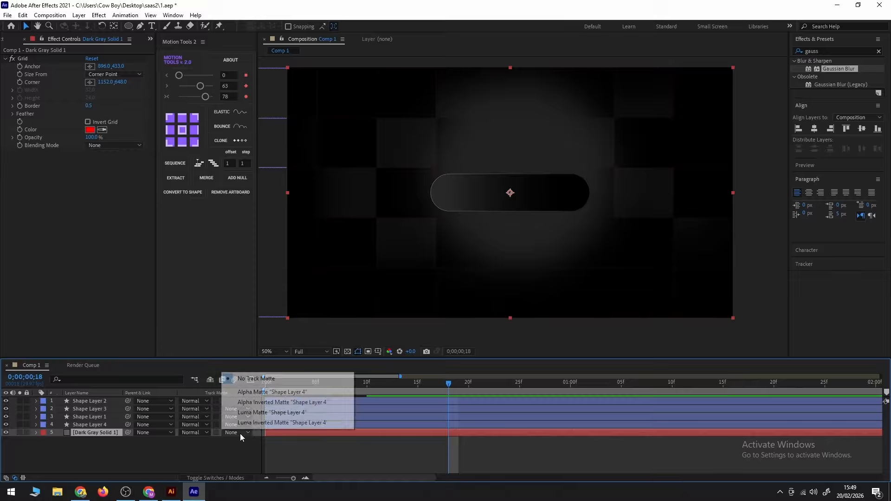
pyautogui.click(251, 393)
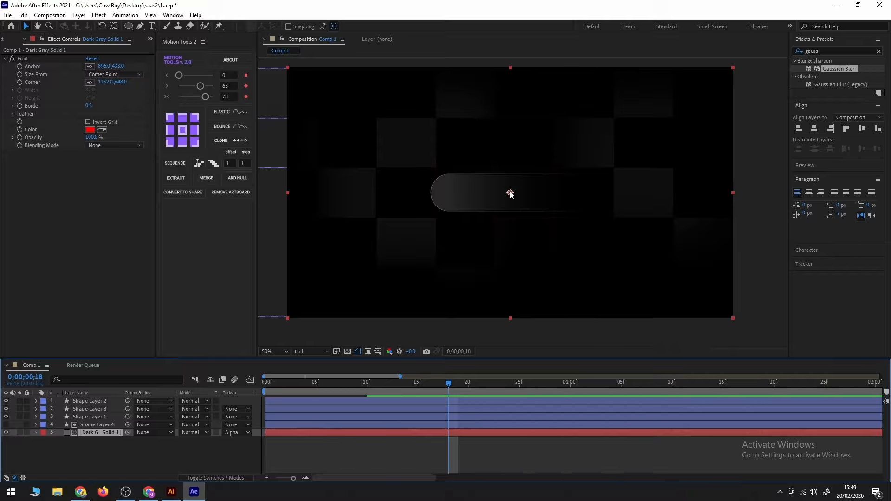
# - Move the matte circle on Shape Layer 4 down and slightly left so it surrounds the central bar
pyautogui.click(86, 425)
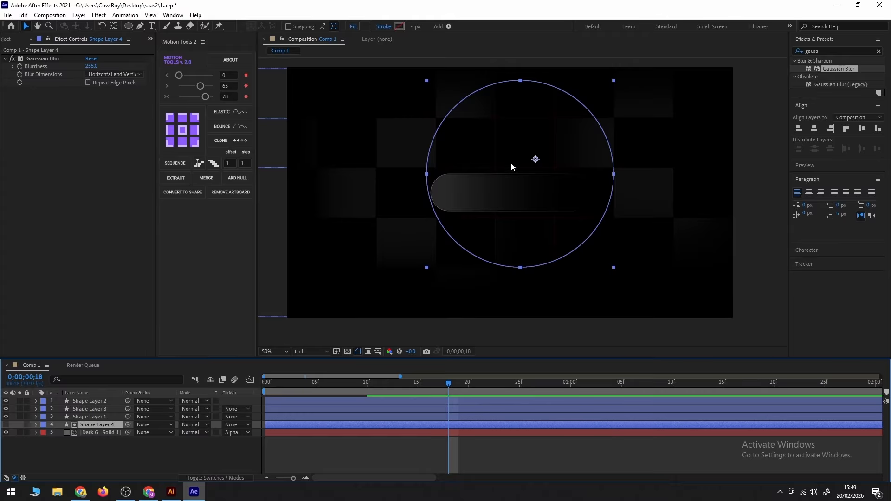
pyautogui.moveTo(534, 160); pyautogui.dragTo(528, 180)
pyautogui.click(750, 139)
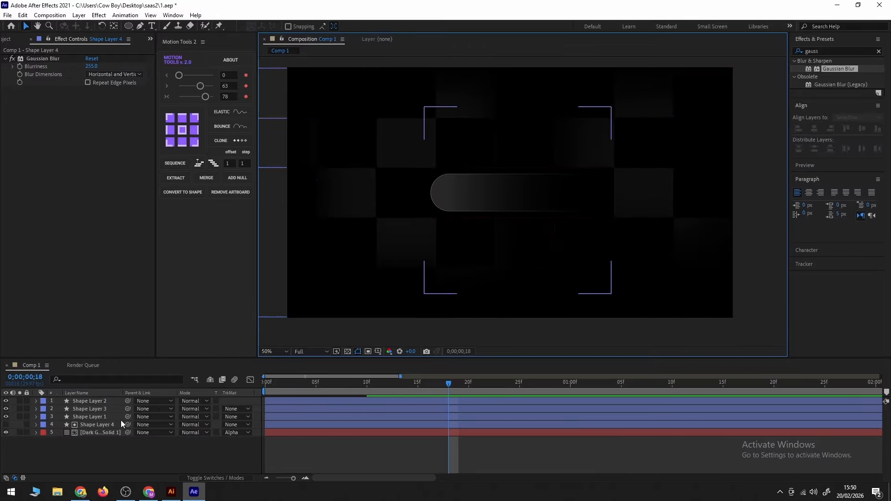
# - Pull all four corners of Shape Layer 1's mask inward to tighten it around the left filled cells, and deselect the layer
pyautogui.click(85, 415)
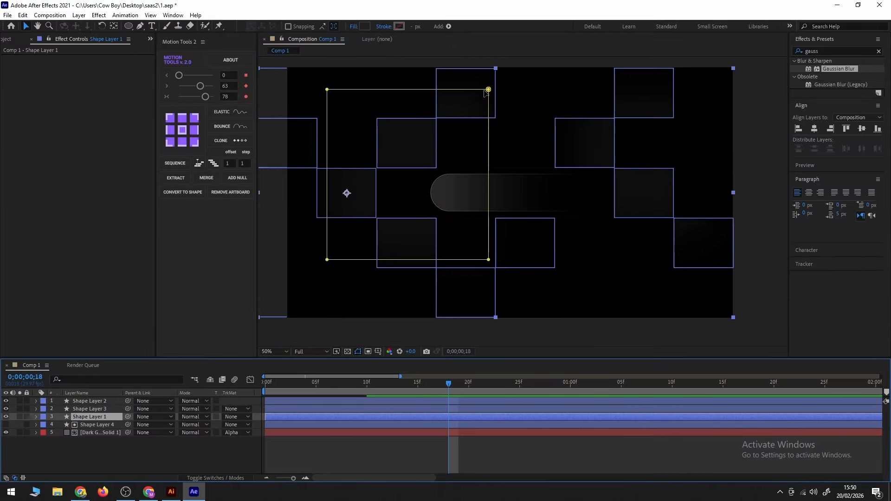
pyautogui.moveTo(490, 92); pyautogui.dragTo(471, 112)
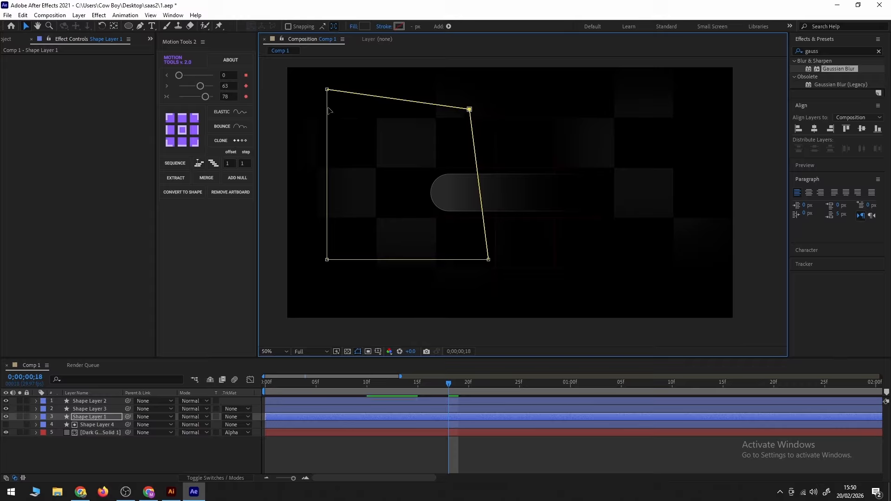
pyautogui.moveTo(327, 90); pyautogui.dragTo(348, 118)
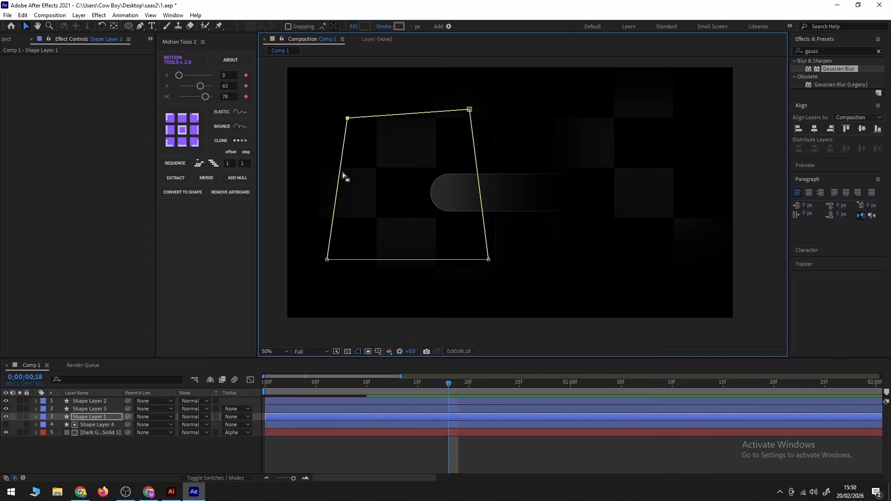
pyautogui.moveTo(328, 259); pyautogui.dragTo(341, 229)
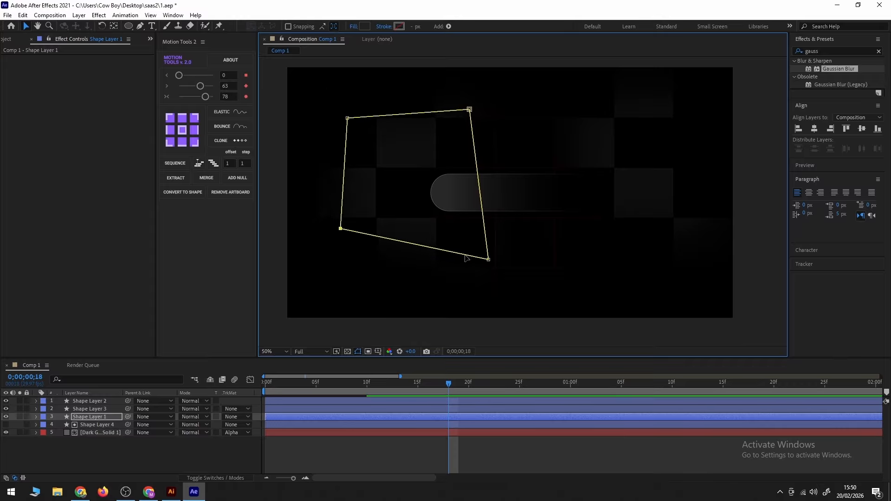
pyautogui.moveTo(489, 260); pyautogui.dragTo(468, 247)
pyautogui.press('F2')
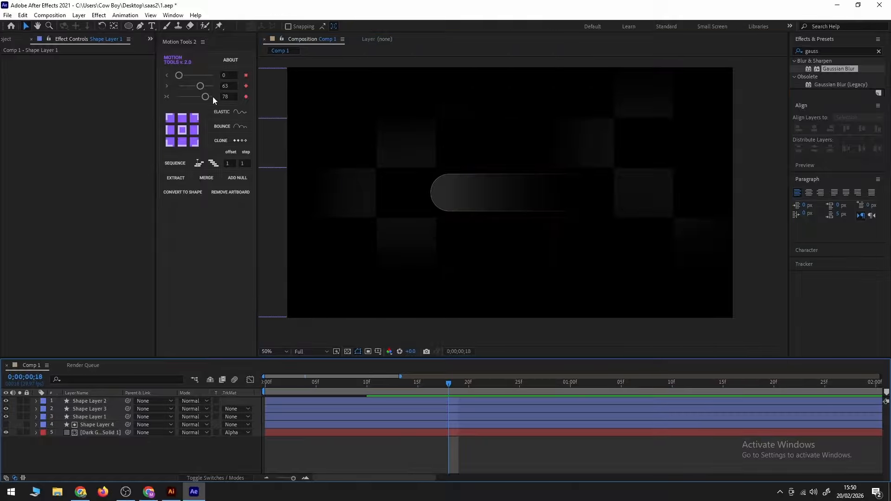
# - Draw a short vertical line up and left of the central bar's left end with the Pen tool and set its fill to None
pyautogui.click(141, 26)
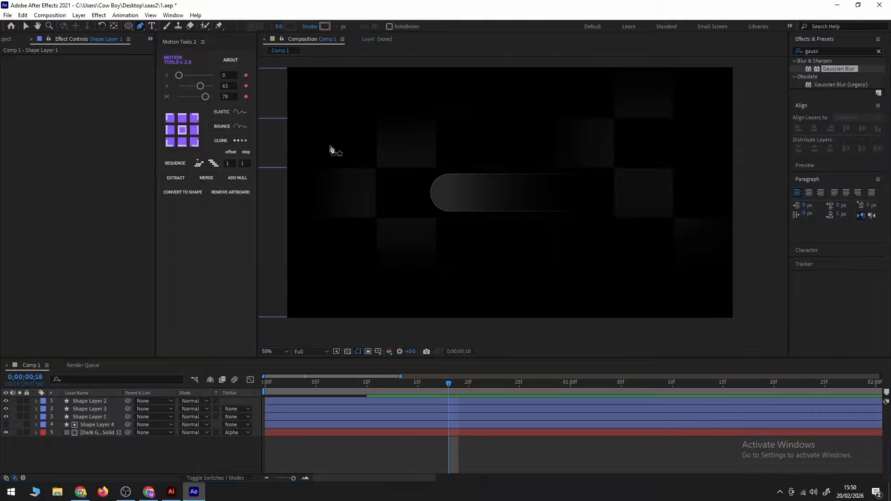
pyautogui.click(397, 151)
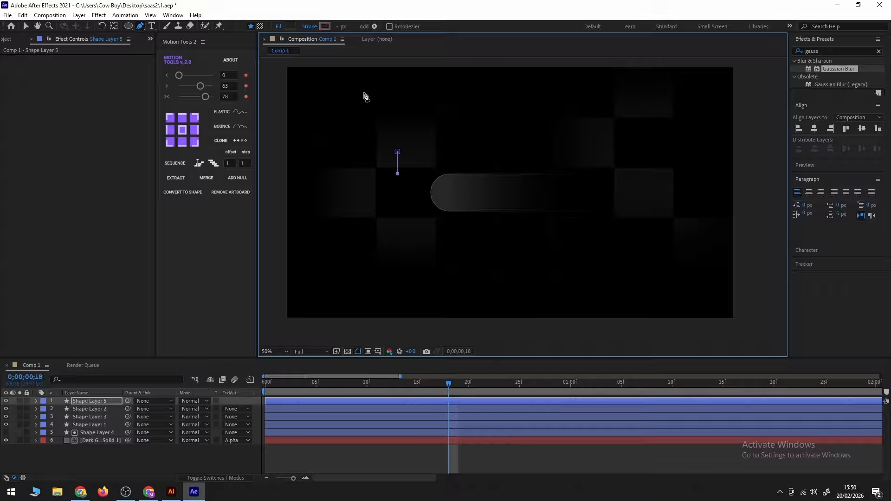
pyautogui.click(279, 27)
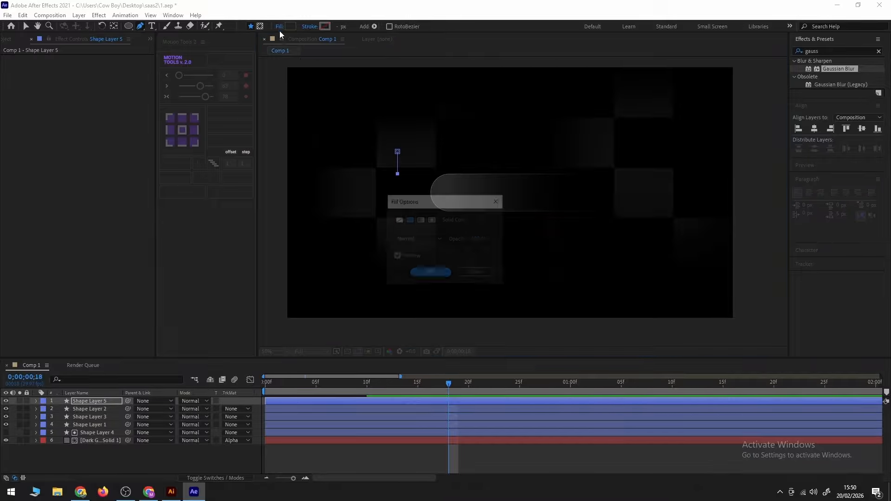
pyautogui.click(399, 220)
pyautogui.click(430, 274)
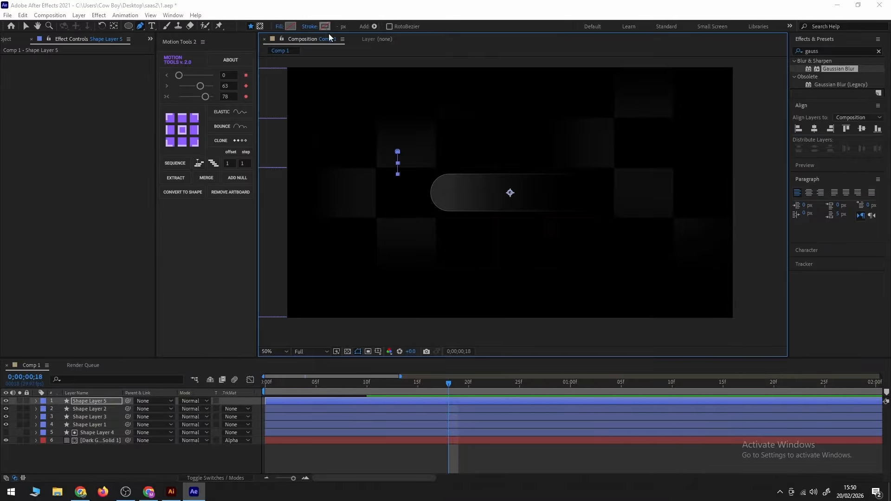
# - Set the stroke of the vertical line on Shape Layer 5 to bright red with a width of 3 px
pyautogui.click(326, 26)
pyautogui.click(606, 328)
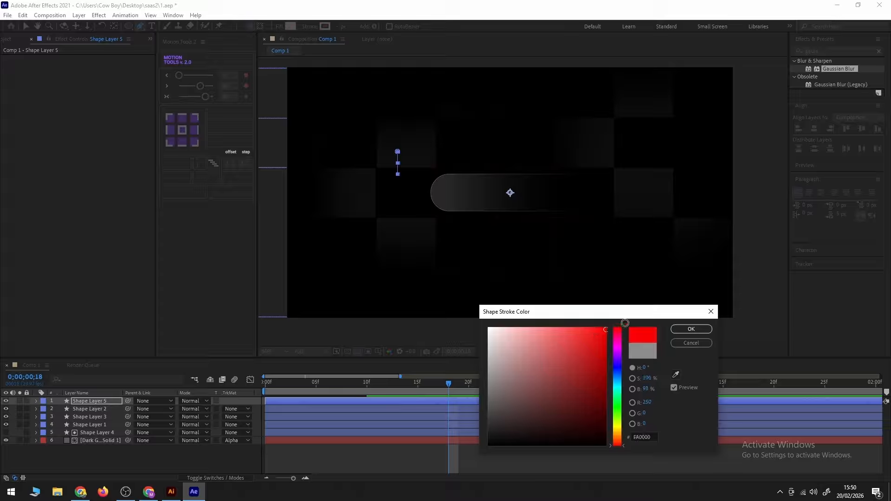
pyautogui.click(703, 342)
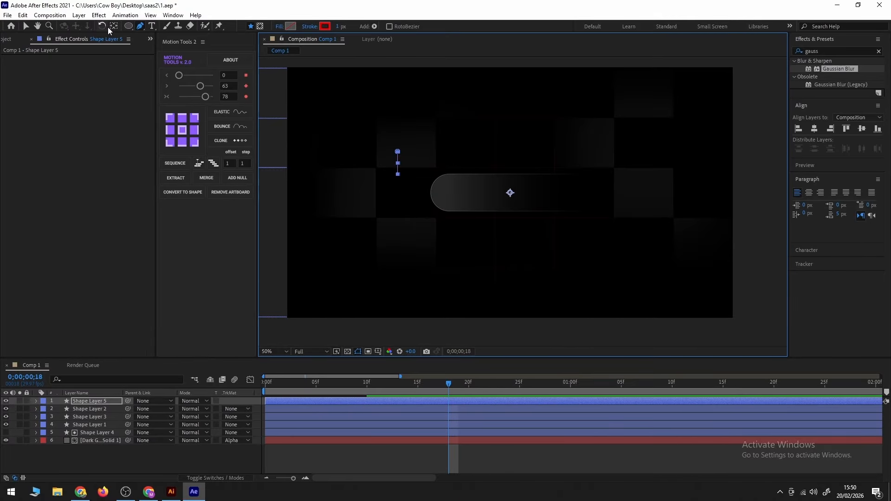
pyautogui.press('v')
pyautogui.click(324, 460)
pyautogui.click(325, 400)
pyautogui.click(410, 27)
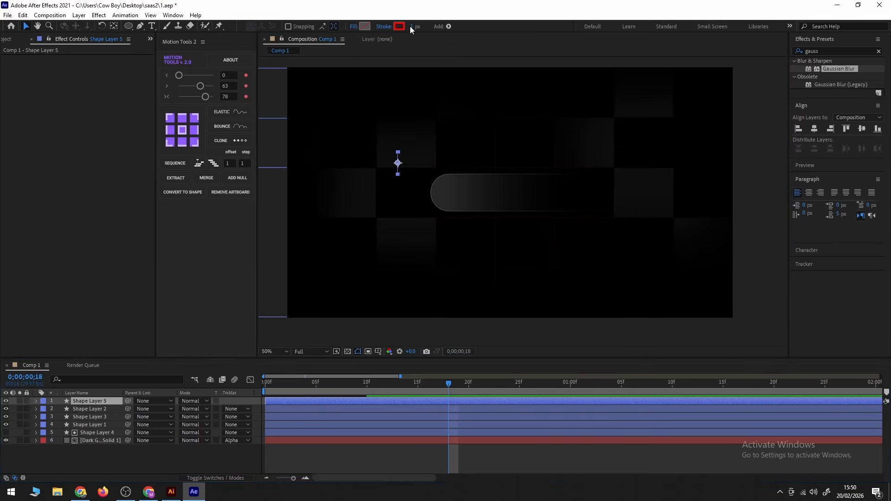
pyautogui.write('3')
pyautogui.press('Return')
pyautogui.click(319, 464)
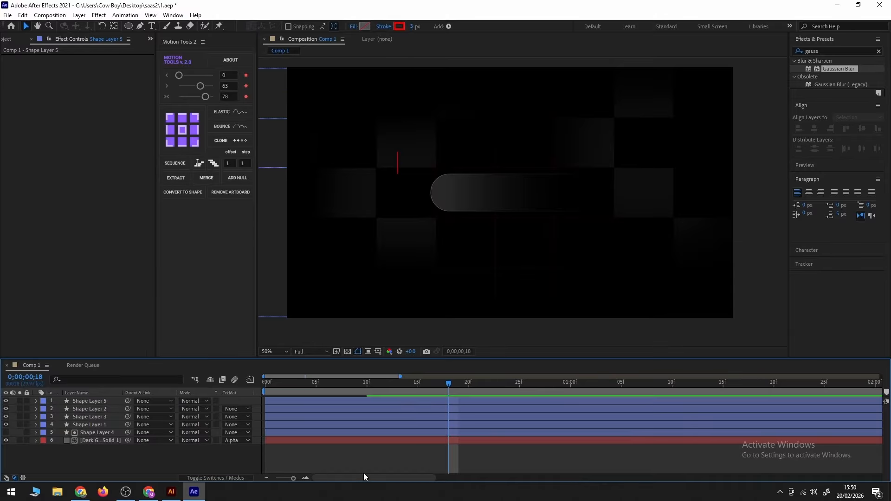
# - Set the Line Cap of Stroke 1 on Shape Layer 5 to Round Cap
pyautogui.click(397, 163)
pyautogui.click(36, 401)
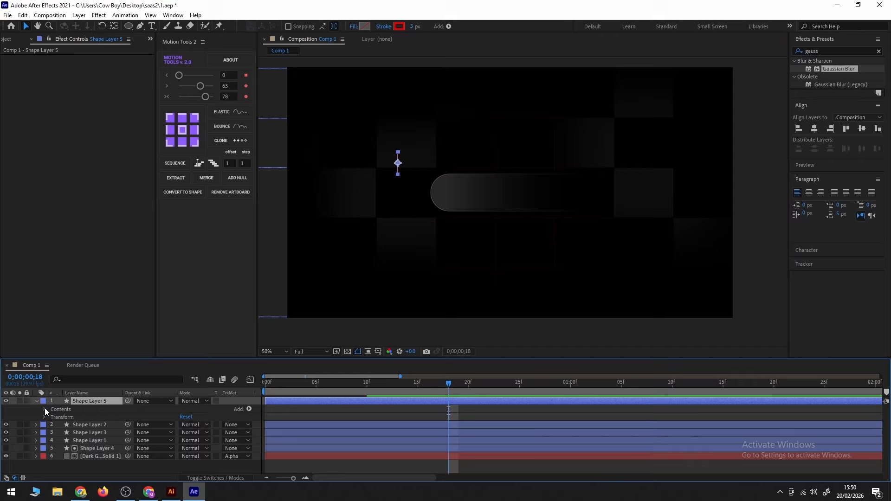
pyautogui.click(45, 409)
pyautogui.click(52, 418)
pyautogui.click(65, 435)
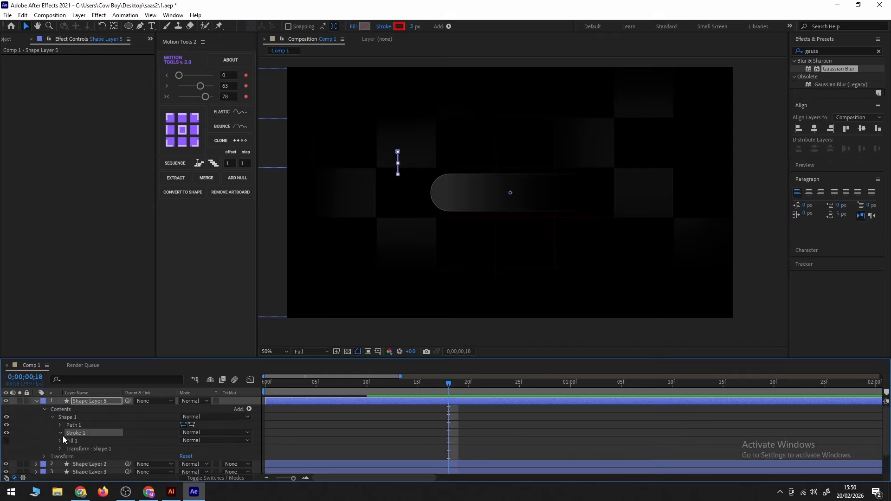
pyautogui.click(60, 433)
pyautogui.click(199, 442)
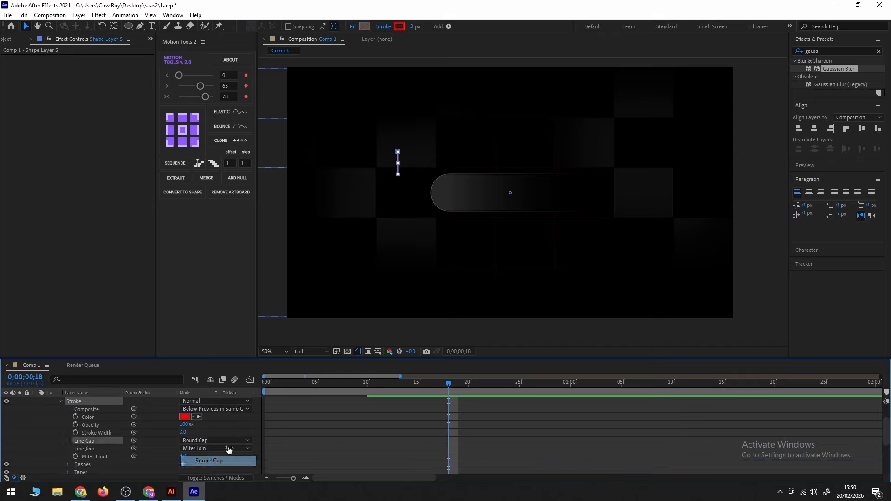
pyautogui.click(218, 458)
# - Set the stroke width of Shape Layer 5's line to 5 px and deselect the layer
pyautogui.scroll(2, 68, 424)
pyautogui.click(89, 402)
pyautogui.click(414, 27)
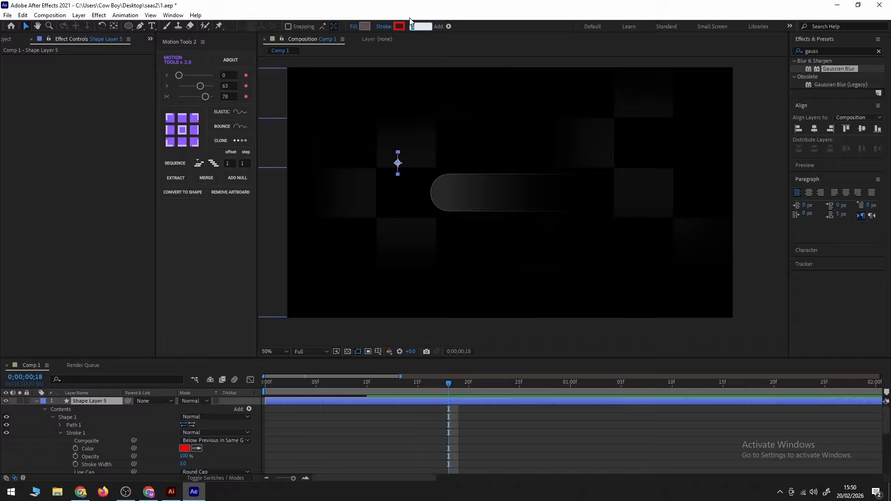
pyautogui.write('5')
pyautogui.press('Return')
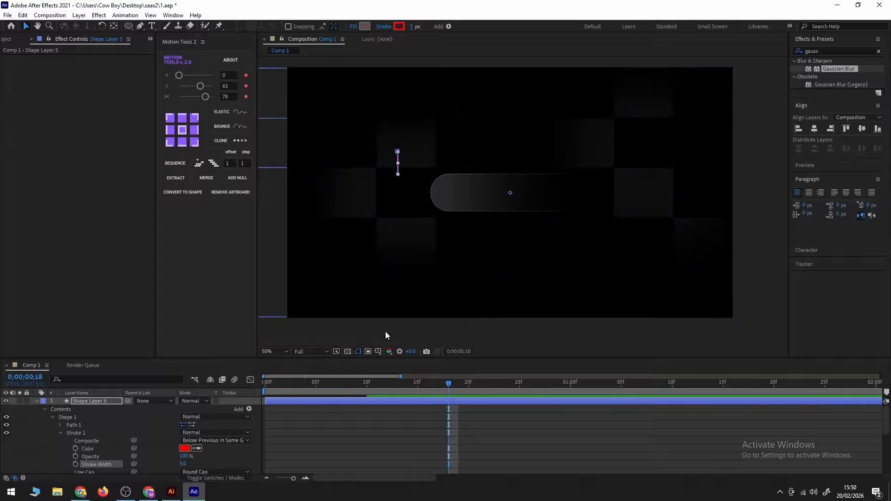
pyautogui.click(377, 446)
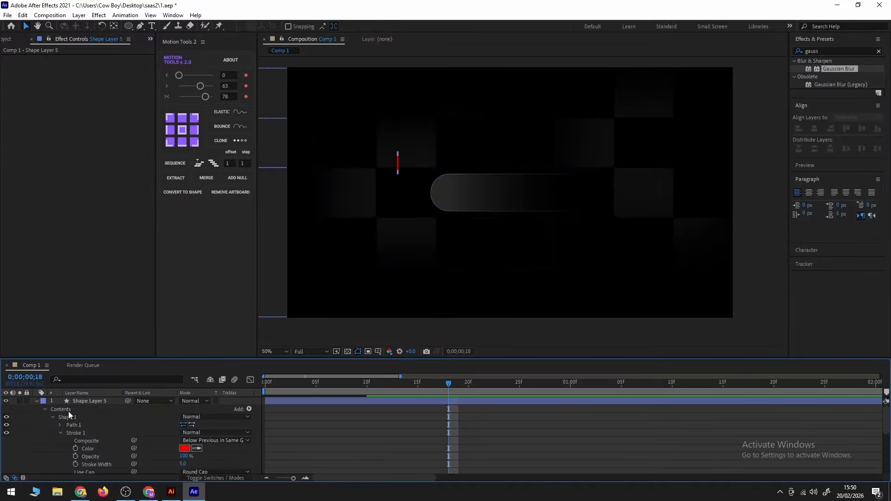
# - Duplicate Shape 1 inside Shape Layer 5's contents and collapse the original shape's stroke settings
pyautogui.click(52, 417)
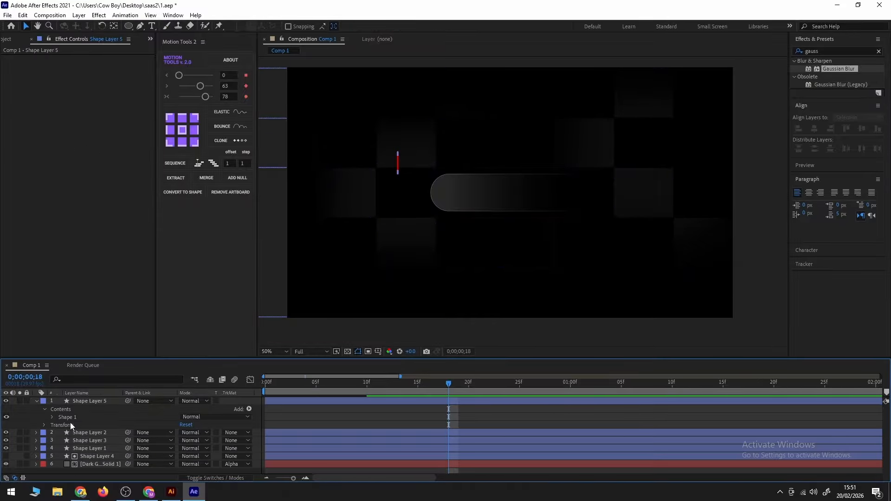
pyautogui.click(68, 418)
pyautogui.hotkey('ctrl', 'd')
pyautogui.click(51, 425)
pyautogui.scroll(-1, 54, 427)
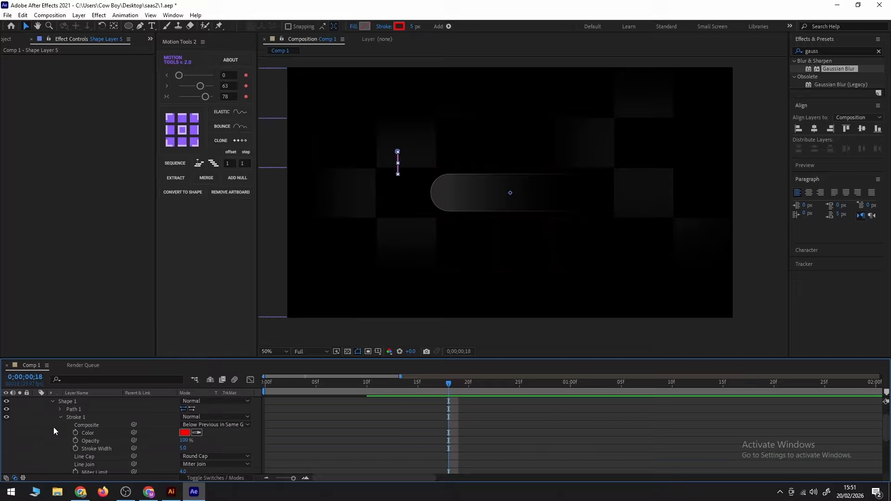
pyautogui.click(61, 417)
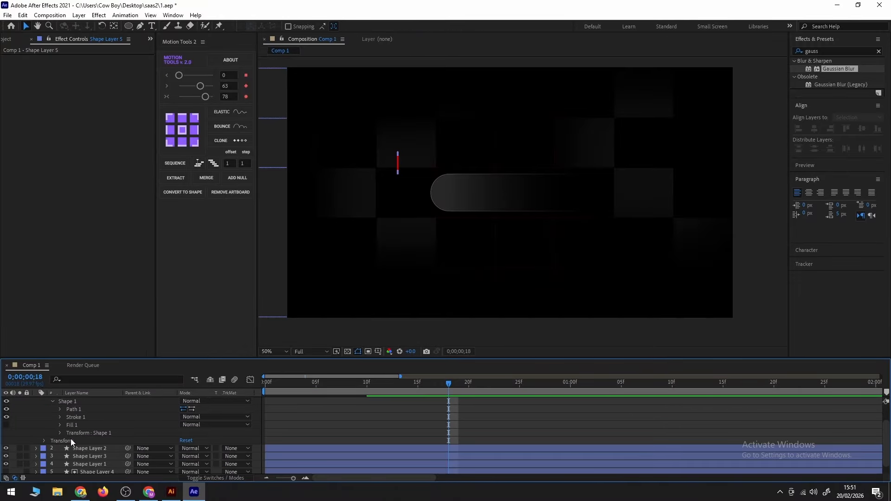
# - Move the anchor point of Shape 1 from the central bar to the middle of the short red line
pyautogui.click(61, 432)
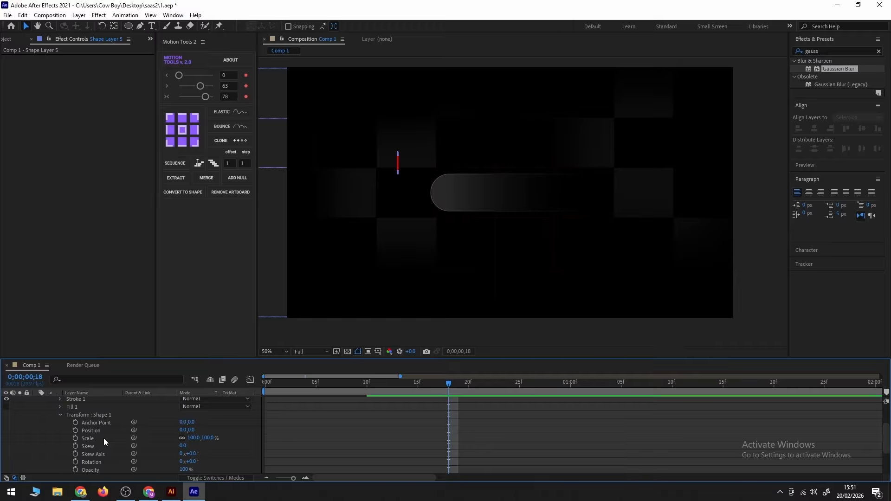
pyautogui.scroll(1, 378, 163)
pyautogui.moveTo(421, 173); pyautogui.dragTo(667, 204)
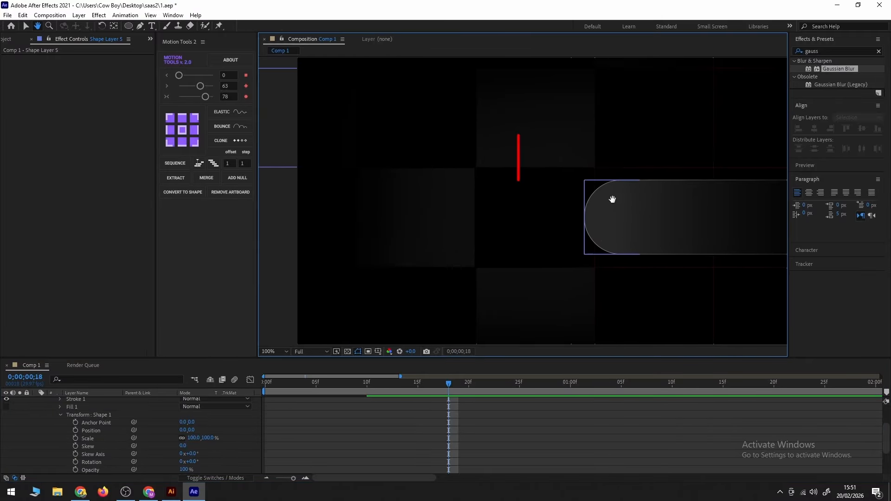
pyautogui.click(102, 461)
pyautogui.click(65, 425)
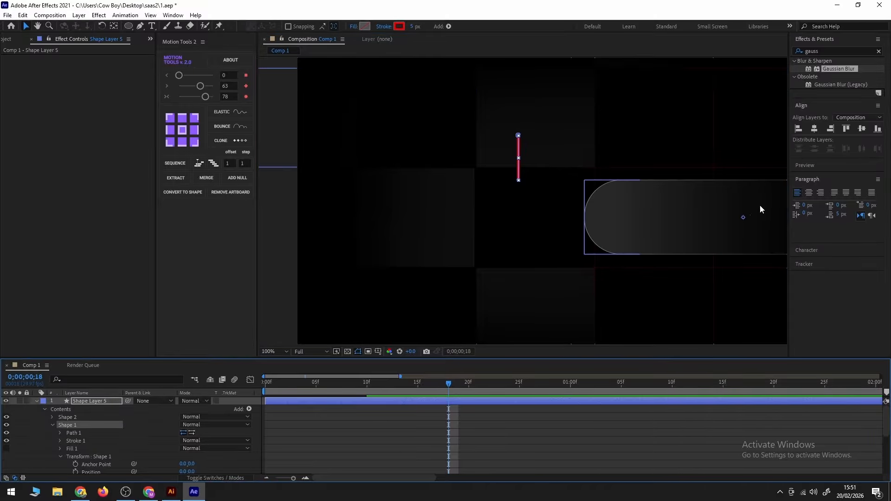
pyautogui.press('u')
pyautogui.press('y')
pyautogui.moveTo(743, 219); pyautogui.dragTo(515, 171)
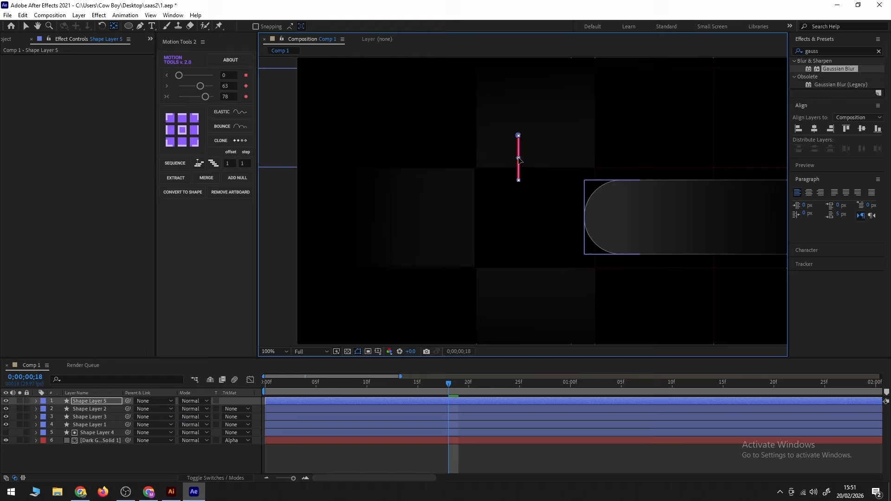
# - Set Shape 1's own transform rotation to 90° so it crosses its duplicate as a plus sign
pyautogui.click(36, 401)
pyautogui.click(44, 410)
pyautogui.click(52, 426)
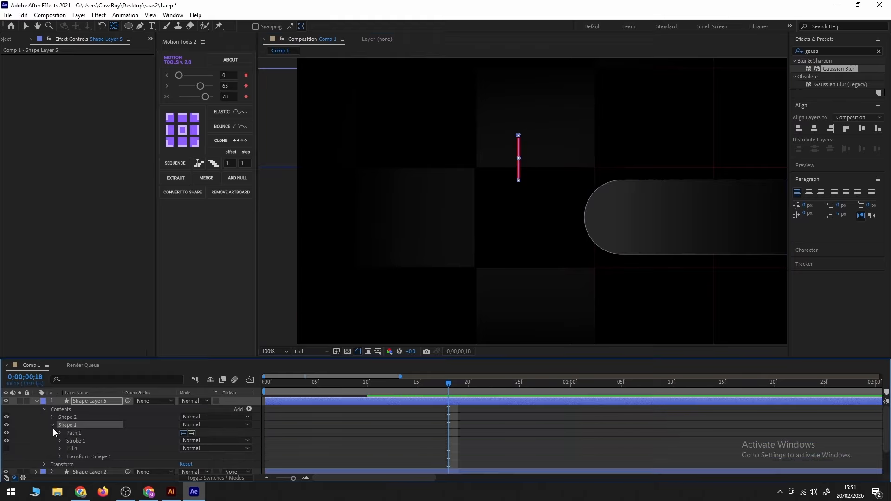
pyautogui.click(60, 456)
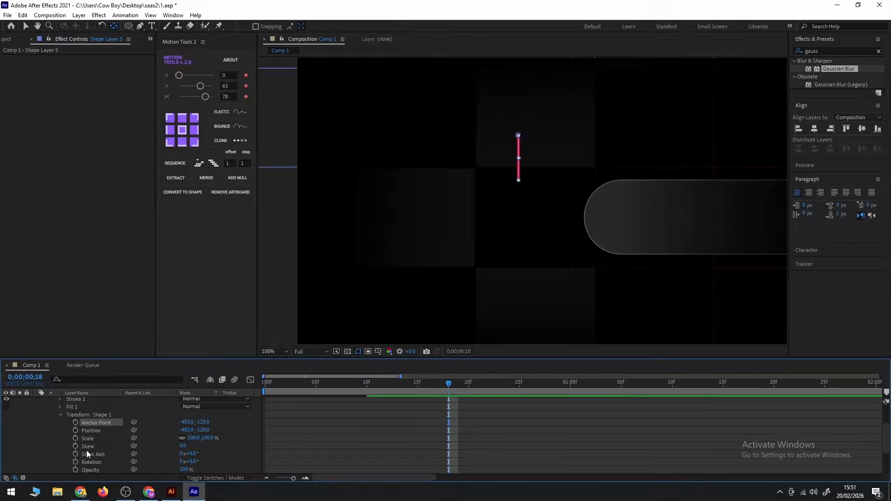
pyautogui.click(190, 462)
pyautogui.write('90')
pyautogui.press('Return')
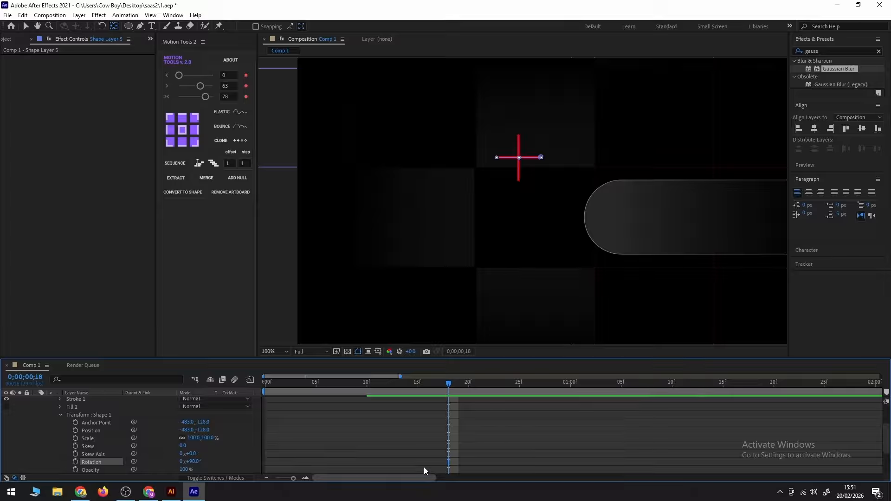
# - Set the stroke width of both plus-sign lines on Shape Layer 5 to 8 px and deselect the layer
pyautogui.scroll(3, 68, 425)
pyautogui.click(87, 402)
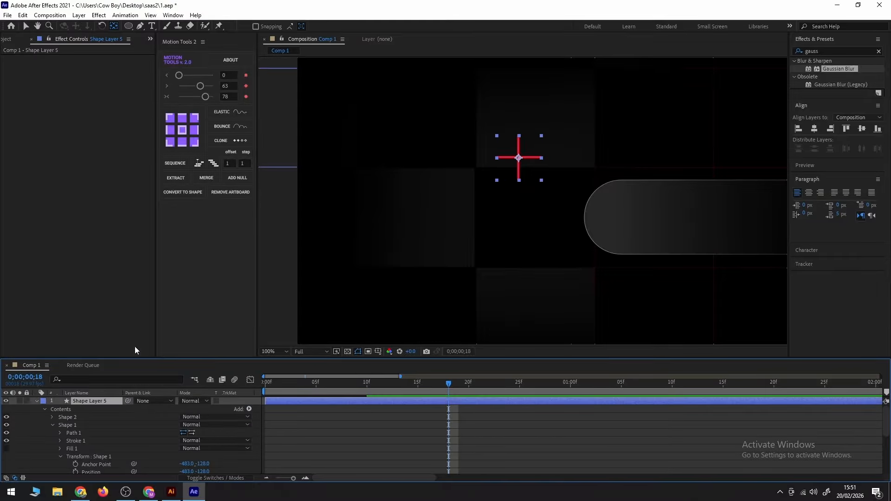
pyautogui.moveTo(412, 28); pyautogui.dragTo(744, 217)
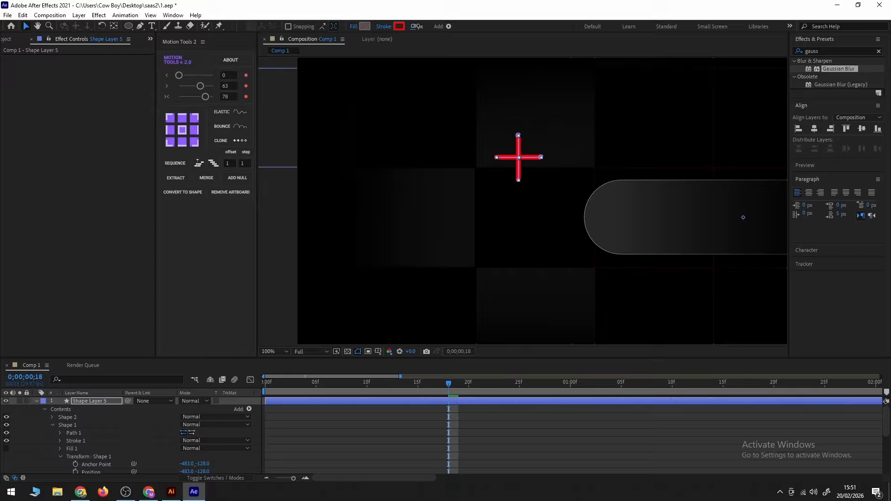
pyautogui.moveTo(415, 26); pyautogui.dragTo(414, 26)
pyautogui.click(60, 409)
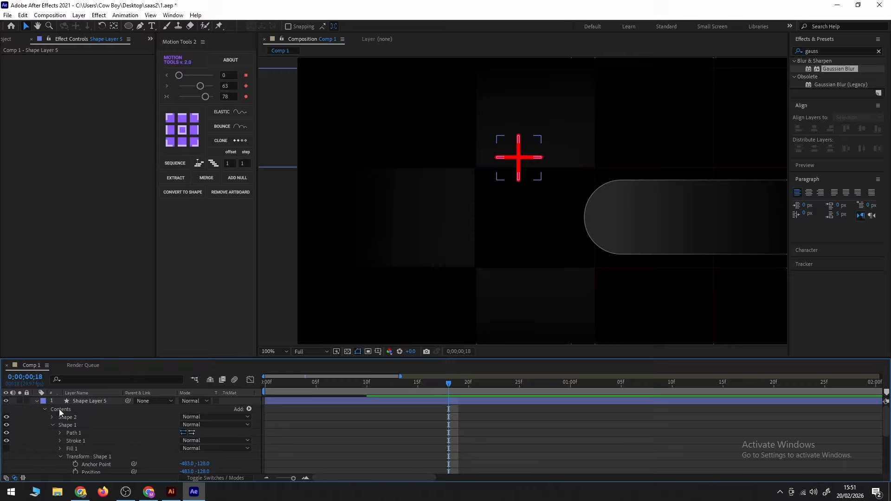
# - Scale the red plus sign on Shape Layer 5 down to 48% and move it inside the central bar's left end
pyautogui.click(37, 403)
pyautogui.click(77, 403)
pyautogui.press('s')
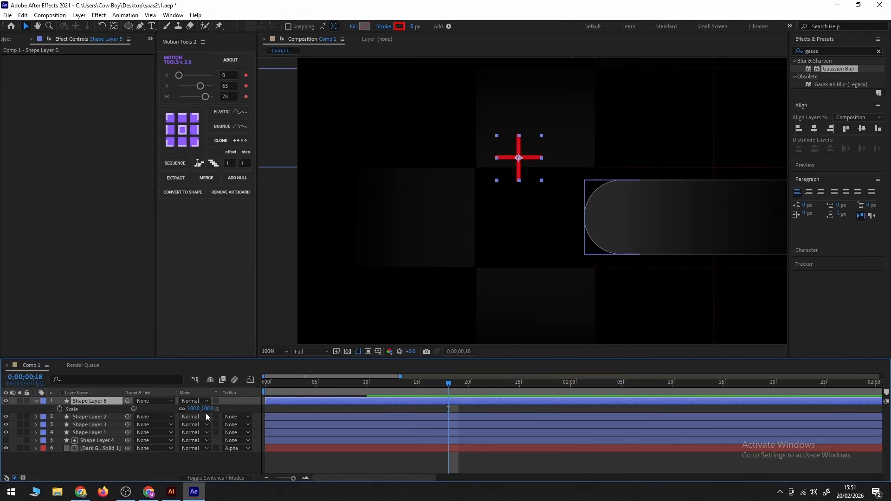
pyautogui.moveTo(194, 410); pyautogui.dragTo(169, 410)
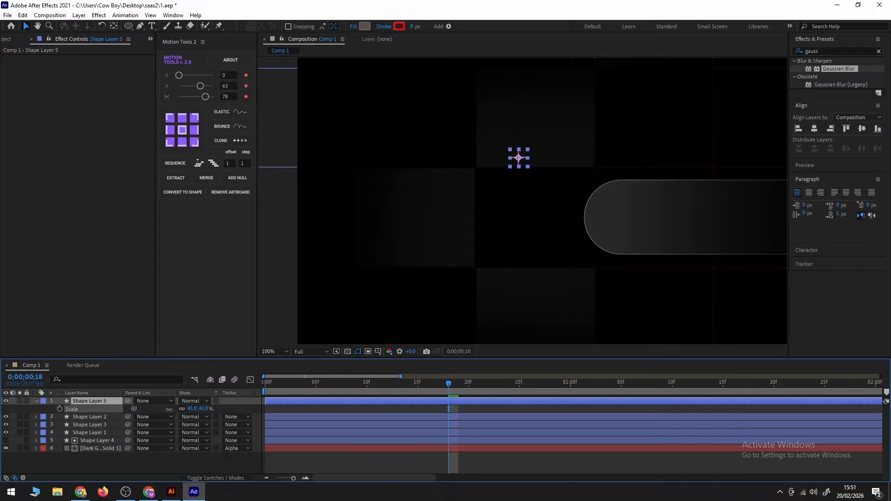
pyautogui.moveTo(521, 160); pyautogui.dragTo(629, 218)
pyautogui.click(376, 462)
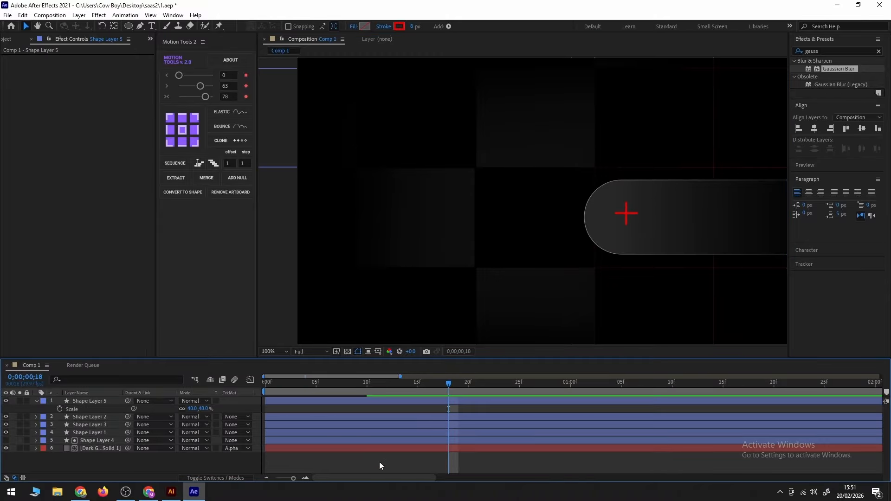
# - Center the bar on Shape Layer 2 horizontally in the composition, and center Shape Layer 5's plus sign horizontally and vertically
pyautogui.scroll(-3, 546, 251)
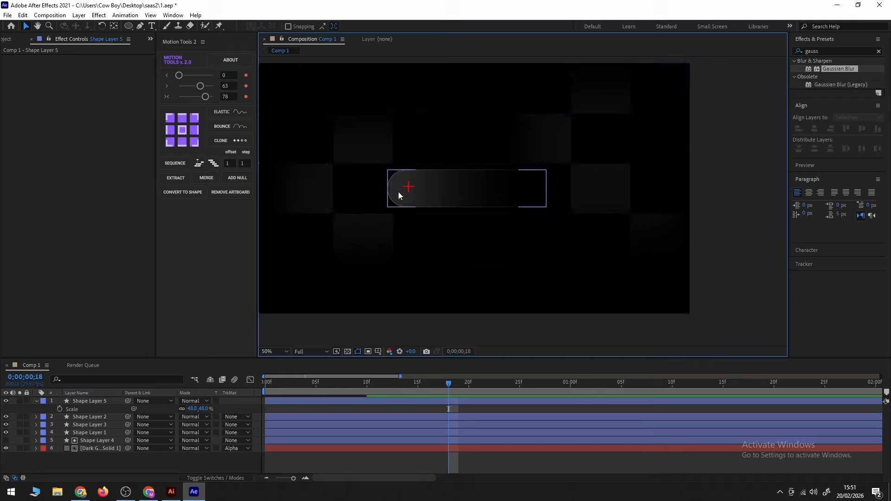
pyautogui.click(471, 184)
pyautogui.click(819, 130)
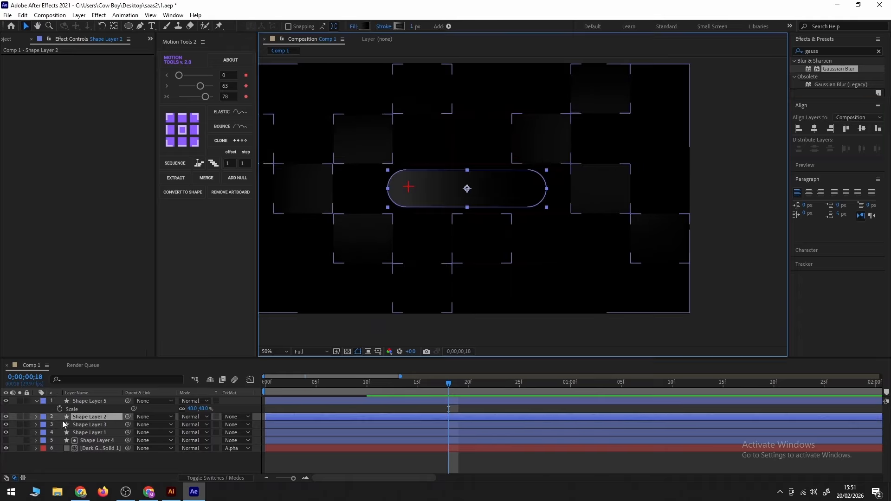
pyautogui.click(81, 401)
pyautogui.click(815, 129)
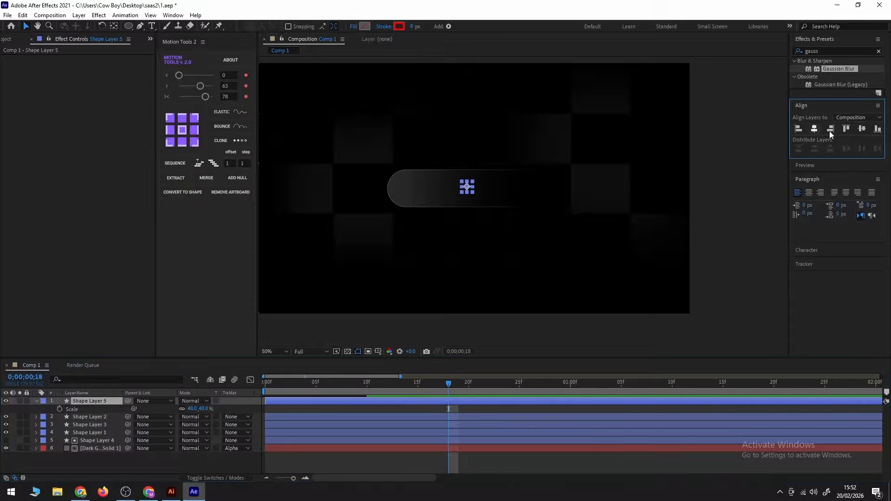
# - Set Shape Layer 5's X position to 687.5 to place the plus sign in the bar's left end, and deselect it
pyautogui.click(166, 414)
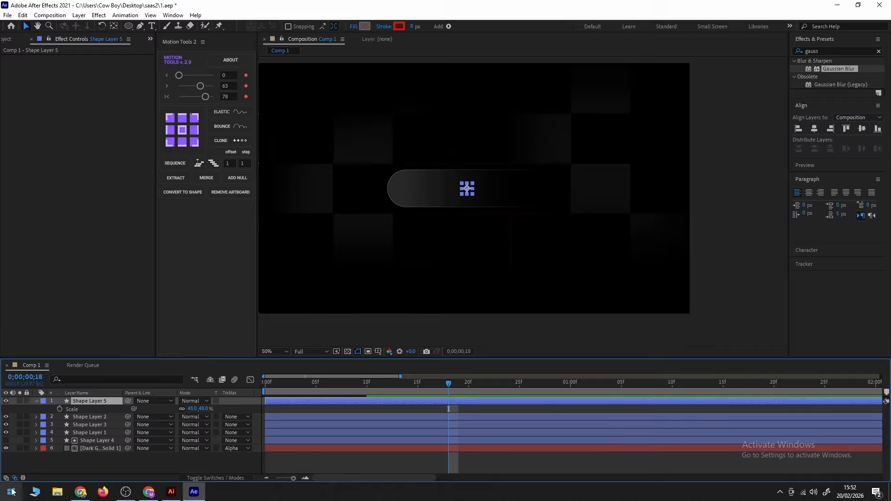
pyautogui.press('p')
pyautogui.moveTo(188, 408); pyautogui.dragTo(67, 417)
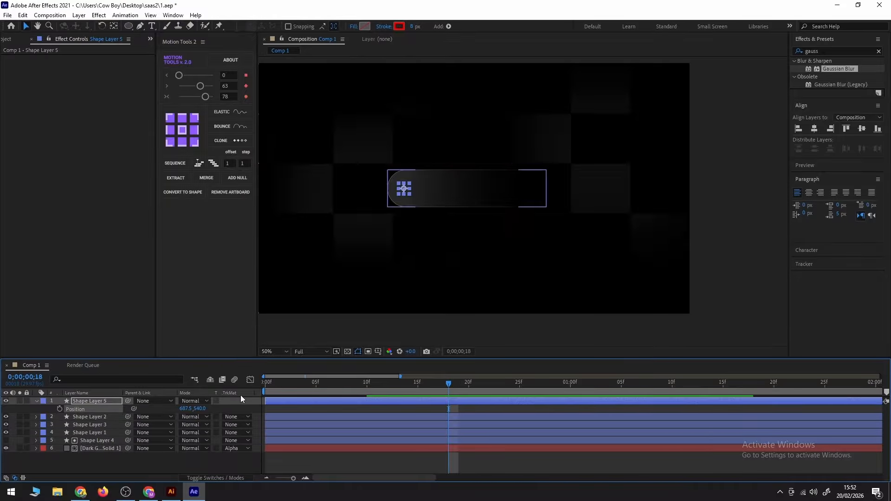
pyautogui.click(717, 236)
# - Reveal Shape Layer 2's Scale keyframes and add a Scale keyframe to Shape Layer 5 at 0;00;00;00
pyautogui.moveTo(455, 306); pyautogui.dragTo(526, 302)
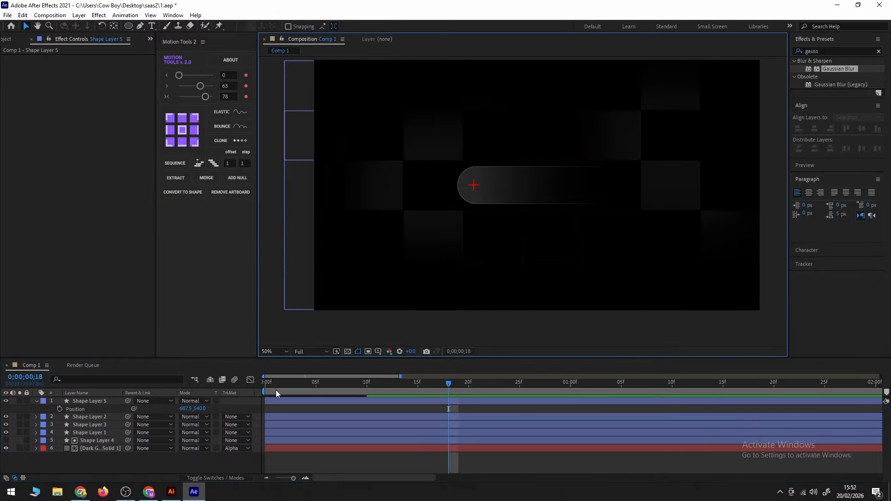
pyautogui.moveTo(274, 385); pyautogui.dragTo(255, 404)
pyautogui.click(279, 417)
pyautogui.press('s')
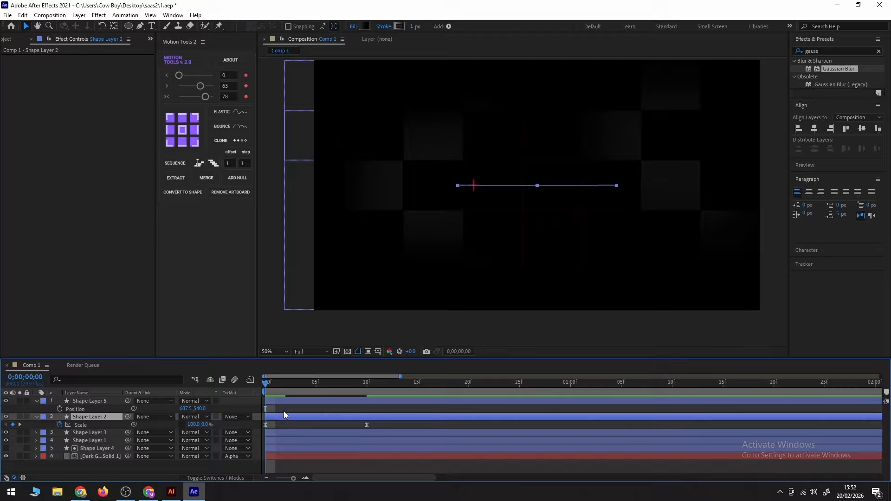
pyautogui.click(284, 401)
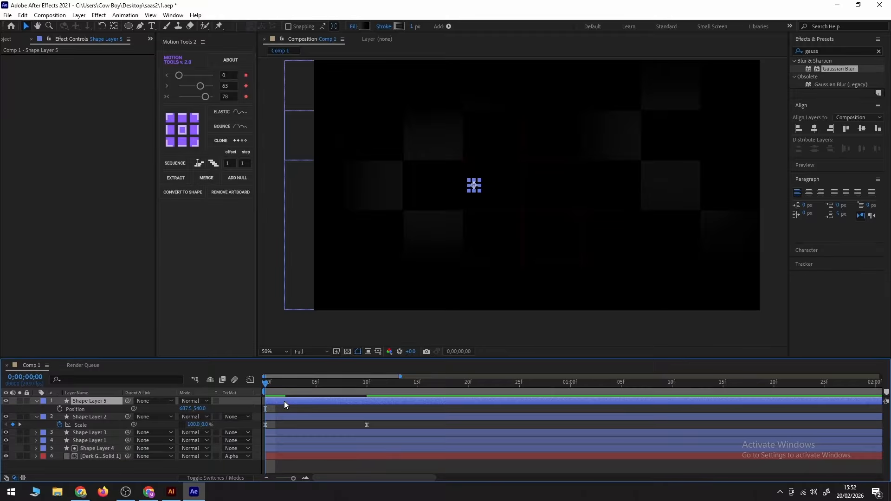
pyautogui.press('s')
pyautogui.click(59, 409)
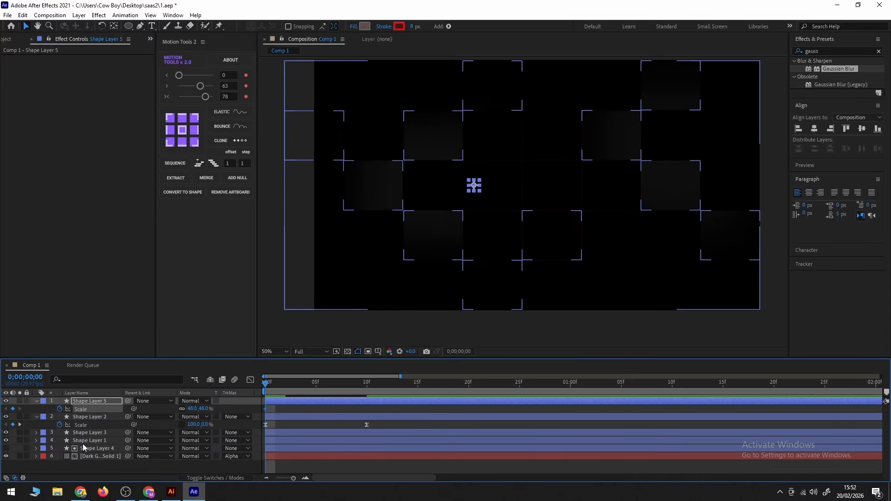
# - Add a Rotation keyframe to Shape Layer 5 and move its Scale and Rotation keyframes to frame 10
pyautogui.press('r')
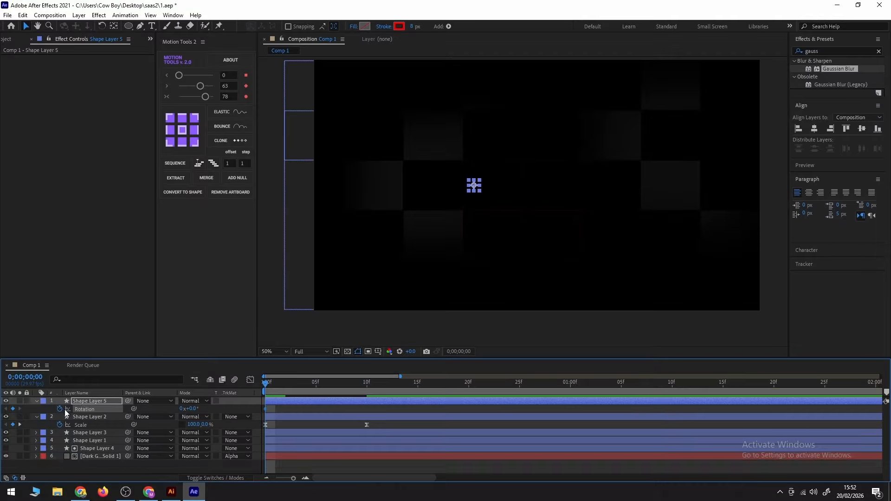
pyautogui.press('u')
pyautogui.moveTo(286, 411); pyautogui.dragTo(263, 434)
pyautogui.moveTo(284, 405); pyautogui.dragTo(369, 410)
pyautogui.click(211, 418)
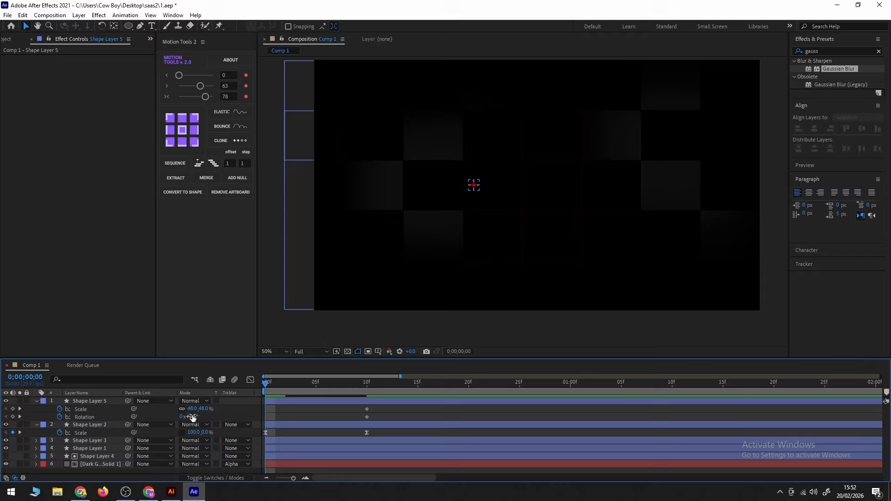
# - Give Shape Layer 5 starting keyframes at 0;00;00;00 with Rotation 28° and Scale 0%
pyautogui.moveTo(195, 418); pyautogui.dragTo(201, 420)
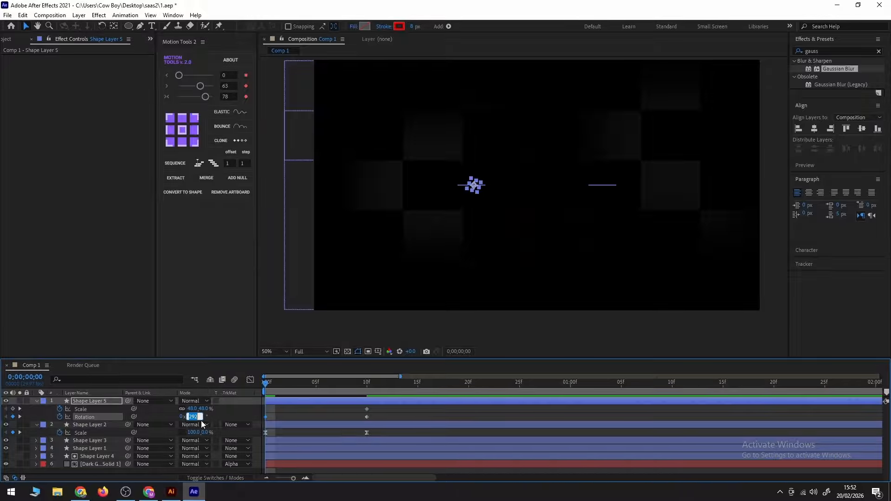
pyautogui.click(198, 419)
pyautogui.moveTo(194, 418)
pyautogui.mouseDown()
pyautogui.moveTo(206, 418)
pyautogui.moveTo(188, 408)
pyautogui.moveTo(199, 409)
pyautogui.mouseUp()
# - Ease Shape Layer 5's starting and ending Scale and Rotation keyframes and preview the plus sign's animation
pyautogui.moveTo(375, 408); pyautogui.dragTo(362, 424)
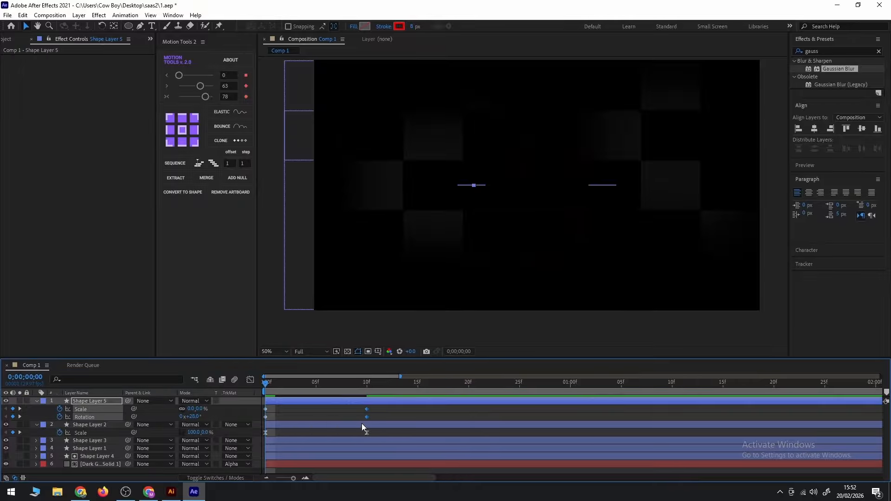
pyautogui.click(208, 98)
pyautogui.moveTo(289, 407); pyautogui.dragTo(253, 422)
pyautogui.press('F9')
pyautogui.press('space')
pyautogui.press('space')
# - Shift Shape Layer 5 with its keyframes to start at frame 3 while Shape Layer 2 keeps its timing, and preview it
pyautogui.moveTo(376, 407); pyautogui.dragTo(285, 430)
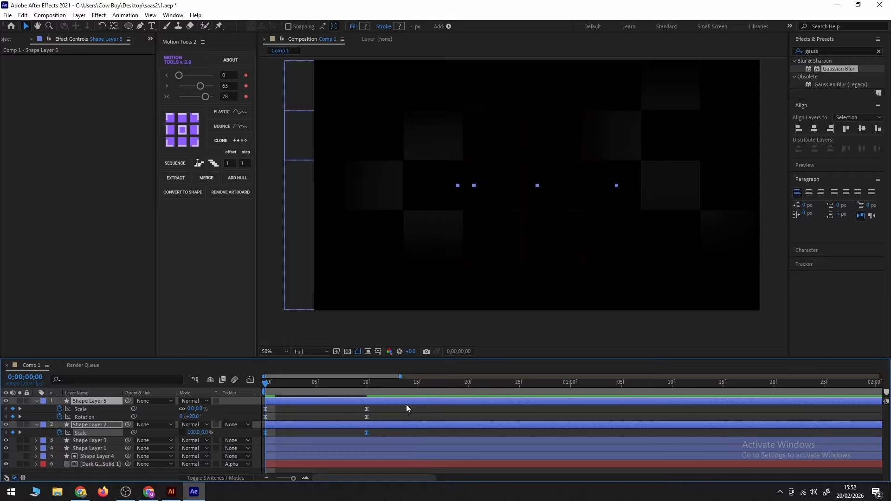
pyautogui.moveTo(304, 401); pyautogui.dragTo(329, 402)
pyautogui.hotkey('ctrl', 'z')
pyautogui.click(311, 411)
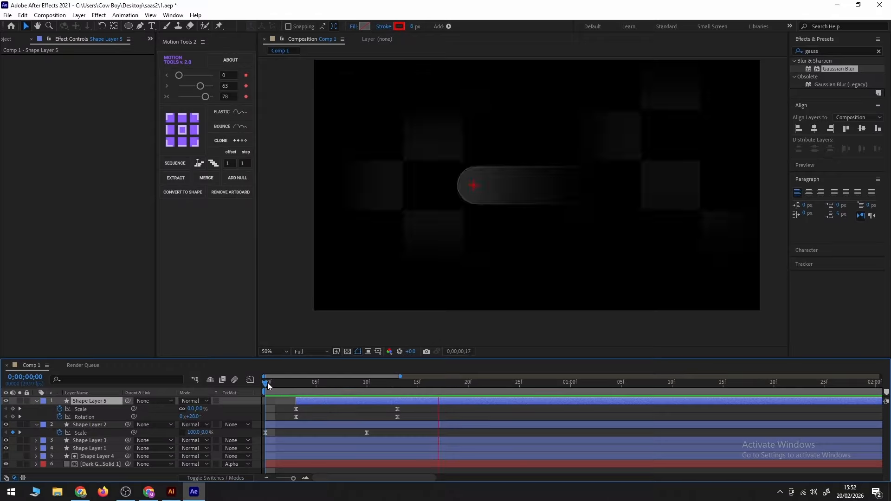
pyautogui.press('space')
pyautogui.press('space')
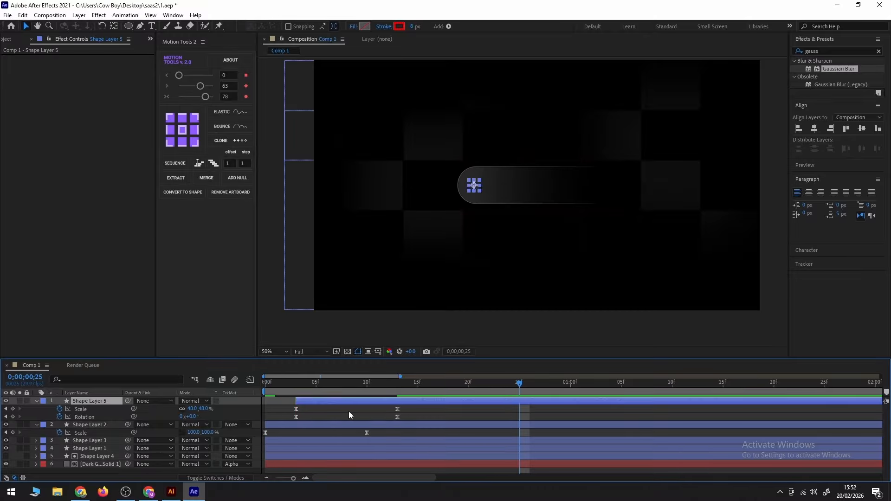
# - Move Shape Layer 5's ending Scale and Rotation keyframes to frame 14 and replay the animation from the start
pyautogui.click(351, 411)
pyautogui.moveTo(401, 411)
pyautogui.mouseDown()
pyautogui.moveTo(389, 423)
pyautogui.moveTo(398, 407)
pyautogui.mouseUp()
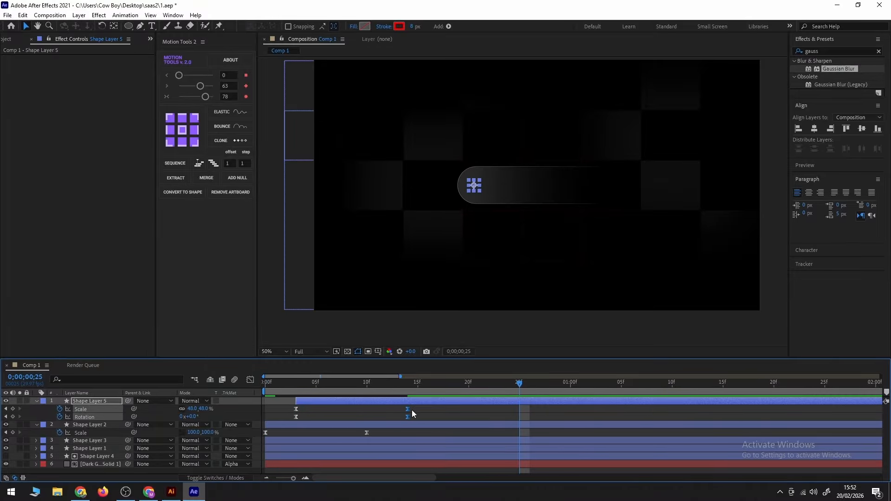
pyautogui.moveTo(338, 384); pyautogui.dragTo(281, 386)
pyautogui.press('space')
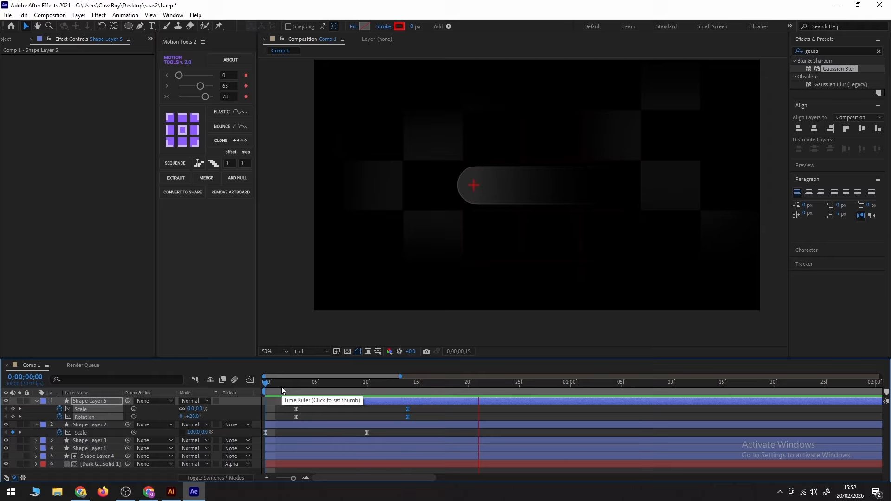
pyautogui.click(486, 414)
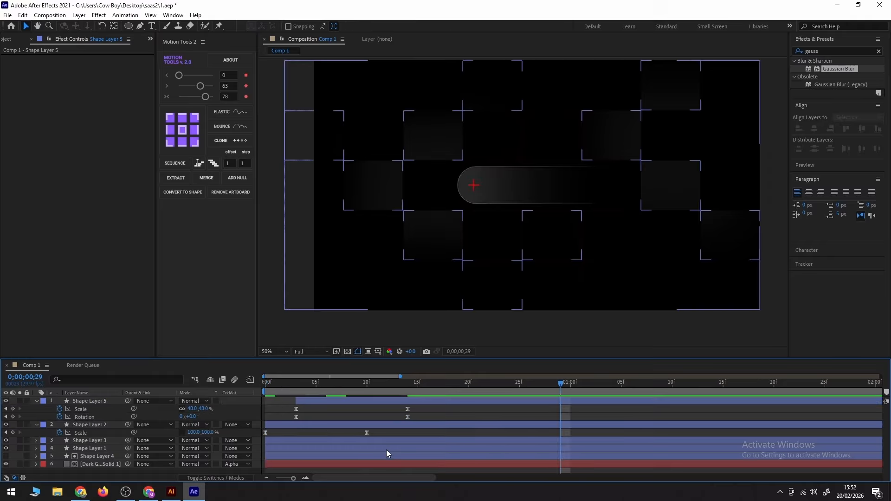
# - Lock all existing layers and draw a short vertical red line inside the central bar with the Pen tool
pyautogui.press('u')
pyautogui.moveTo(32, 401); pyautogui.dragTo(32, 461)
pyautogui.click(140, 27)
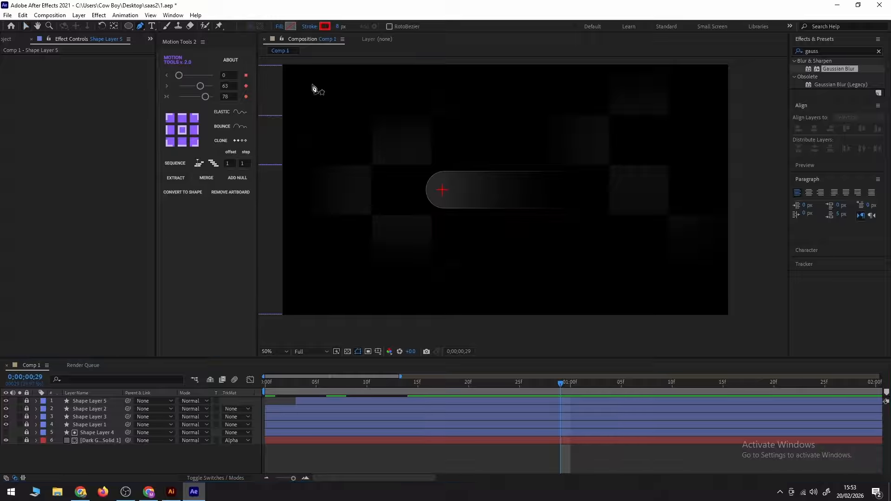
pyautogui.click(491, 178)
pyautogui.click(491, 204)
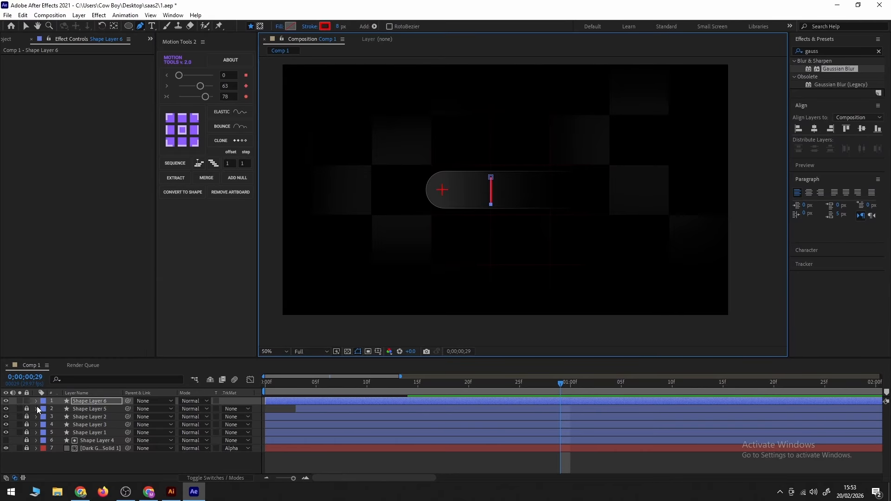
pyautogui.click(291, 461)
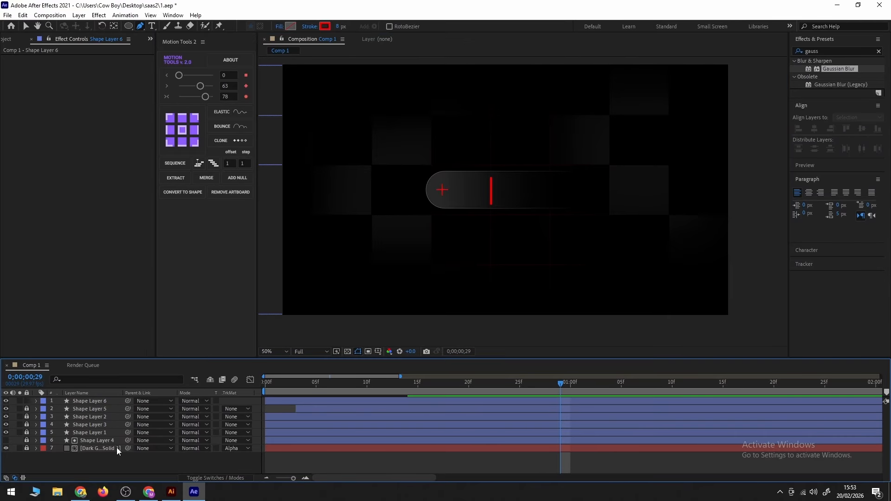
# - Change the Line Cap of Stroke 1 on Shape Layer 6 and collapse the layer's properties
pyautogui.click(37, 401)
pyautogui.click(44, 409)
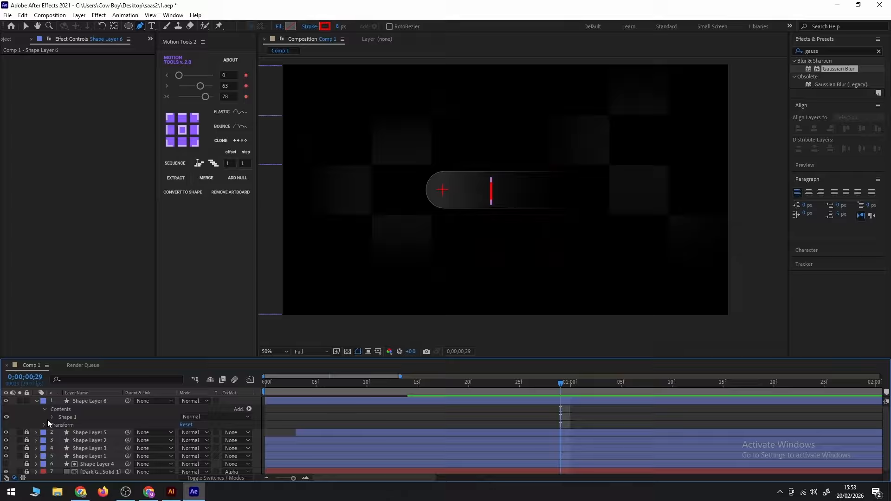
pyautogui.click(52, 418)
pyautogui.click(60, 433)
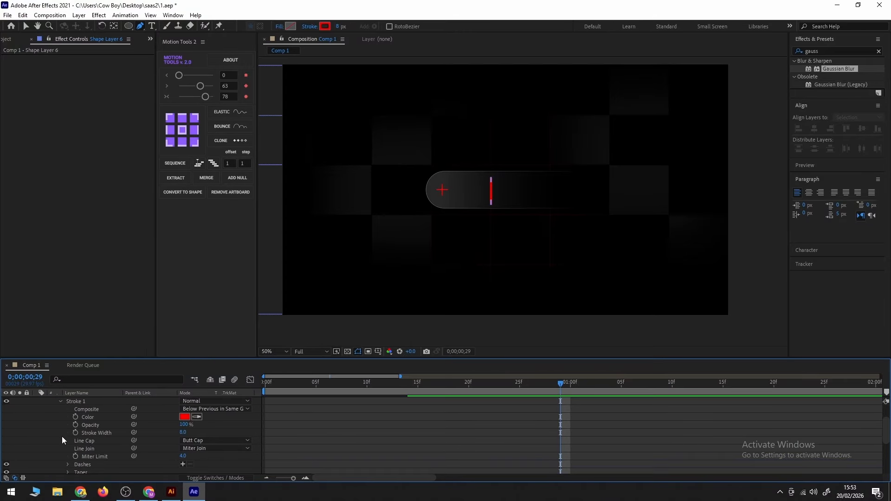
pyautogui.click(181, 442)
pyautogui.click(197, 461)
pyautogui.scroll(3, 422, 464)
pyautogui.click(37, 401)
# - Center Shape Layer 6's anchor point on the red line
pyautogui.click(74, 403)
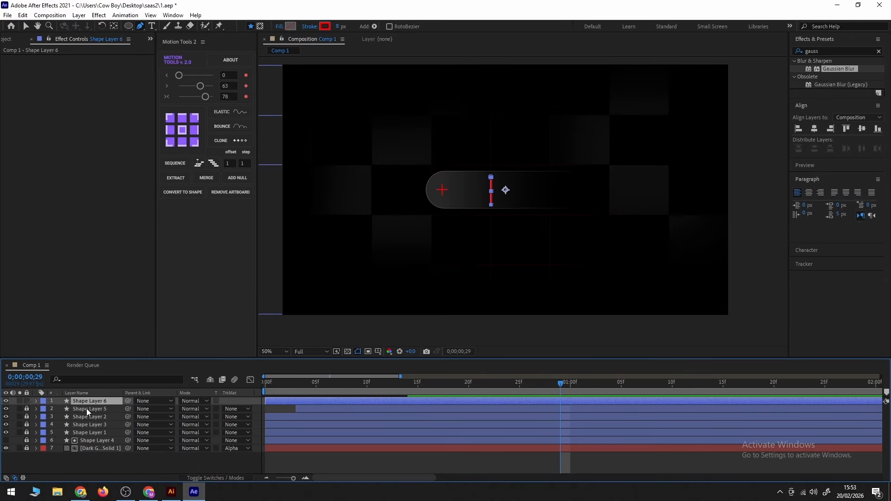
pyautogui.press('v')
pyautogui.hotkey('ctrl', 'alt', 'Home')
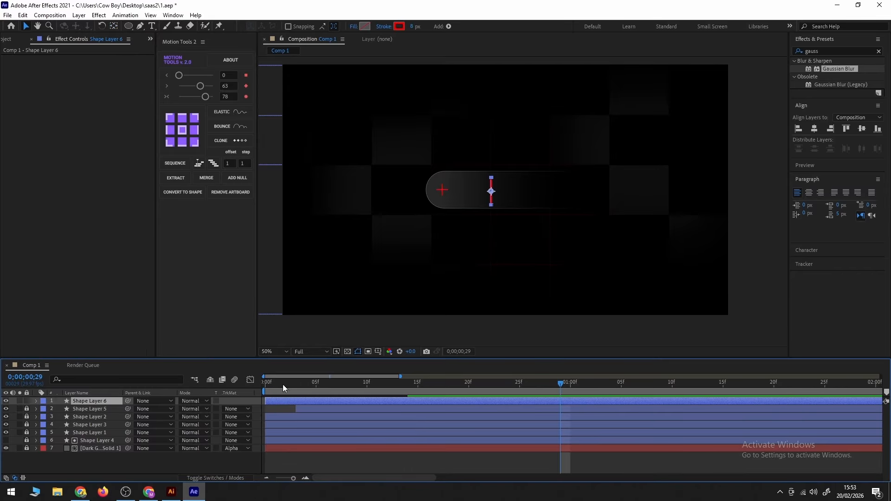
# - Preview the animation and set Shape Layer 6's X position to 1784, near the composition's right edge
pyautogui.press('space')
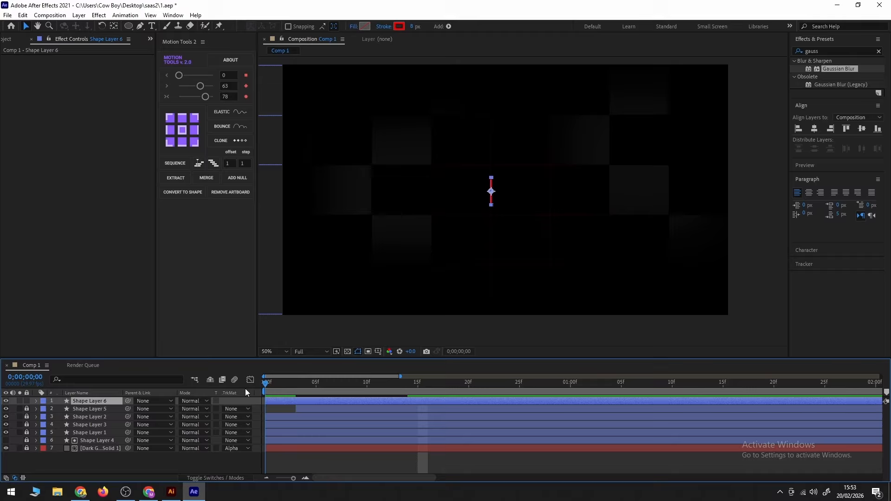
pyautogui.press('space')
pyautogui.press('space')
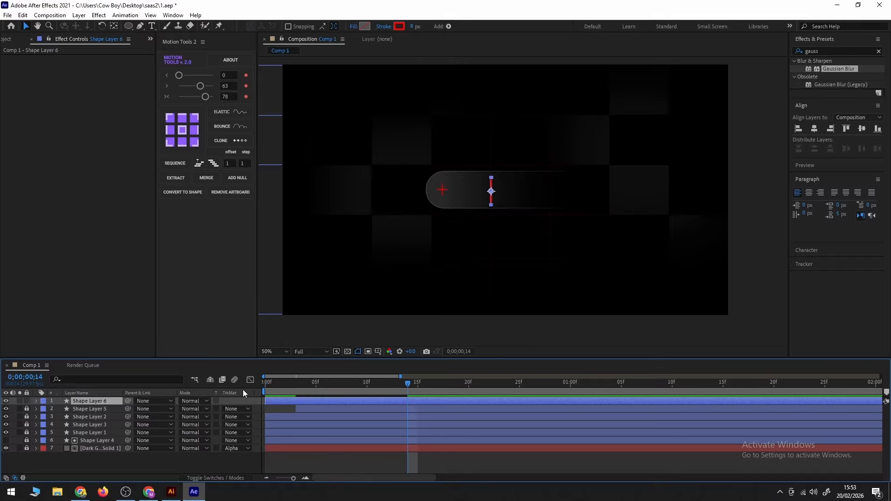
pyautogui.press('p')
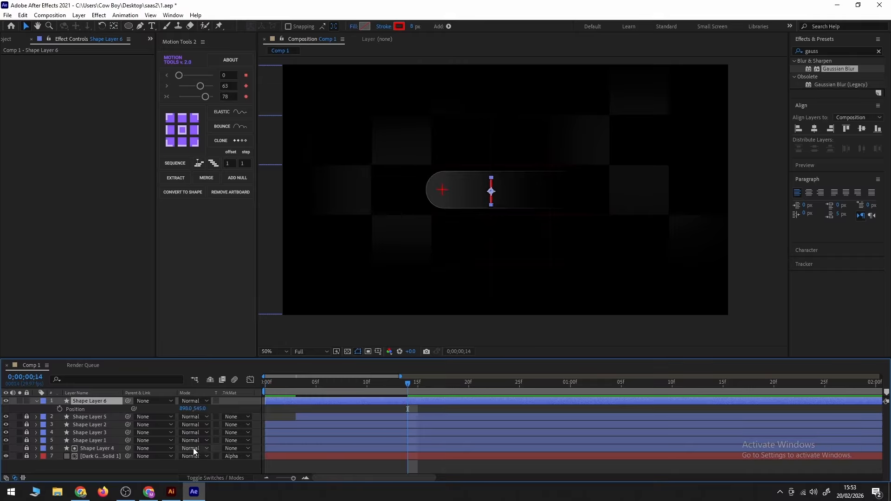
pyautogui.moveTo(186, 409); pyautogui.dragTo(599, 410)
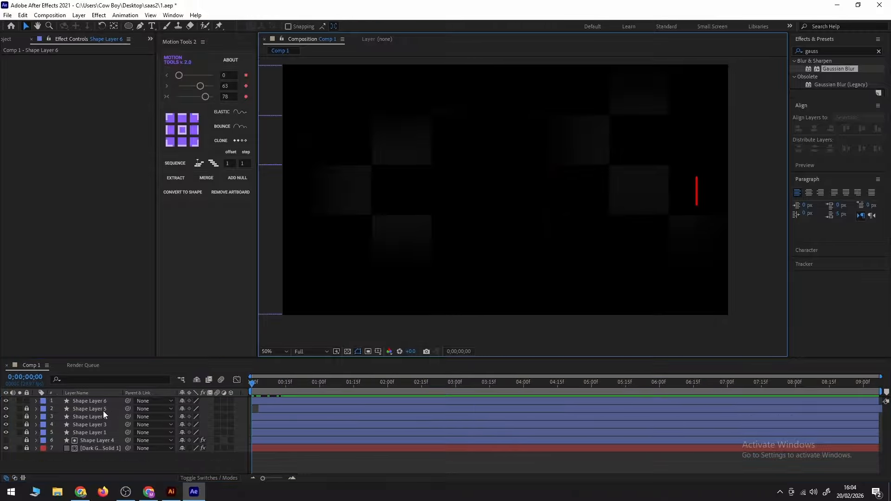
# - Make Shape Layer 6 a 3D layer and add Position and Orientation keyframes at 0;00;00;00
pyautogui.click(102, 402)
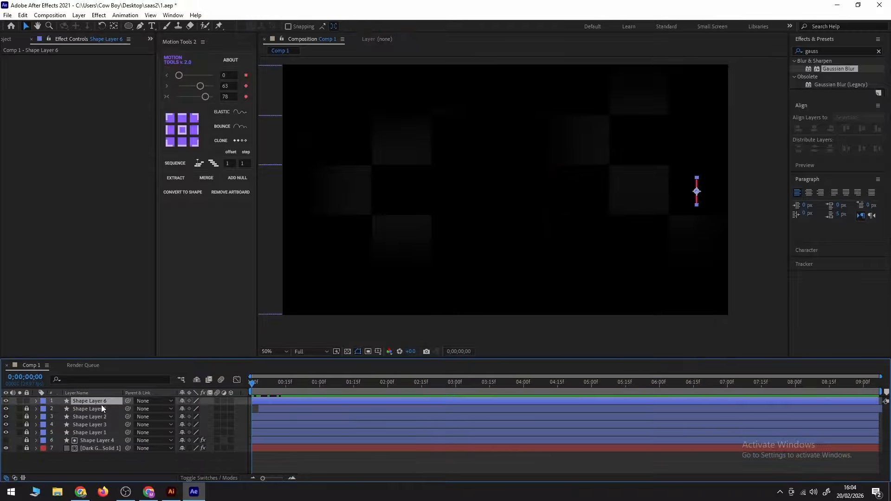
pyautogui.click(230, 402)
pyautogui.click(36, 401)
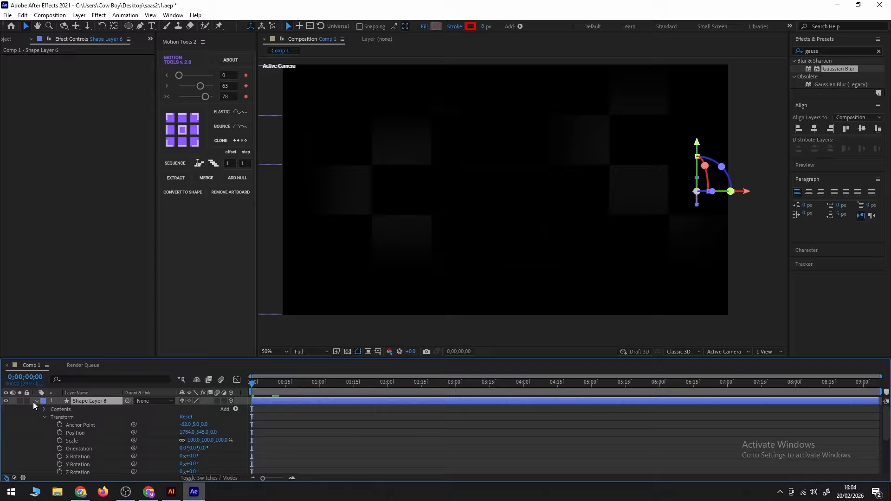
pyautogui.click(60, 433)
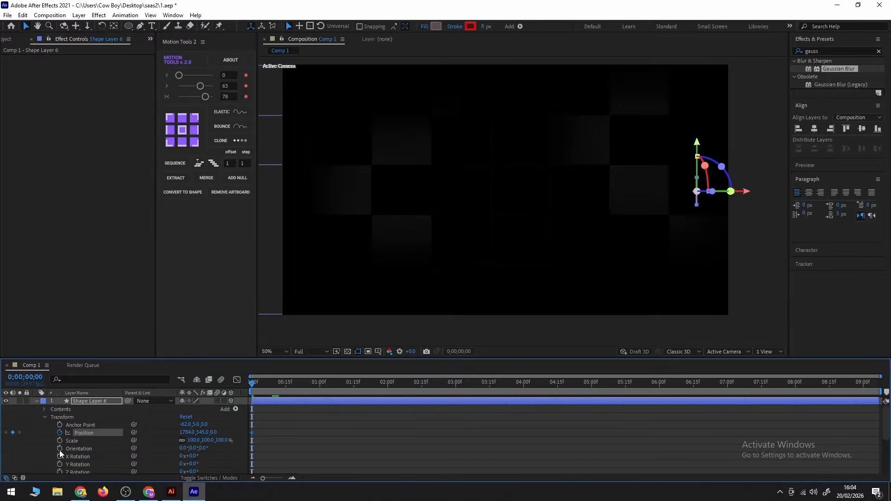
pyautogui.click(60, 448)
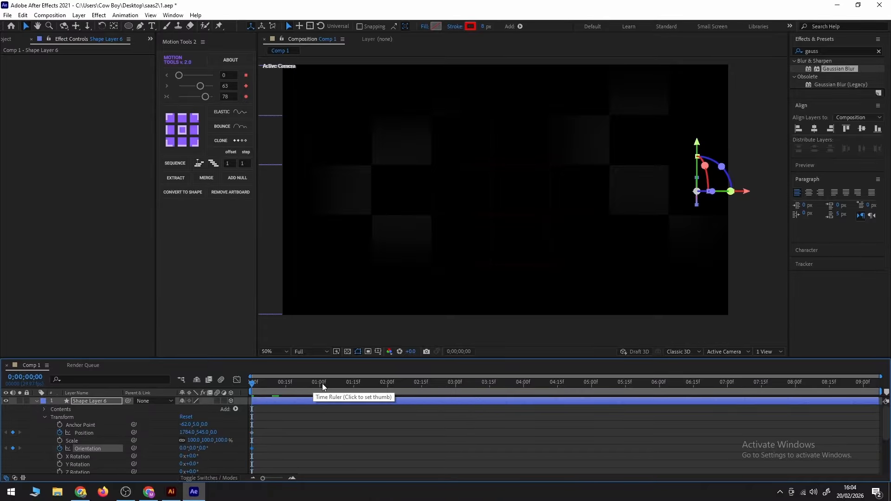
# - At 0;00;01;11, move Shape Layer 6's line to X 1206 beside the bar's right end and add an Orientation keyframe
pyautogui.click(345, 383)
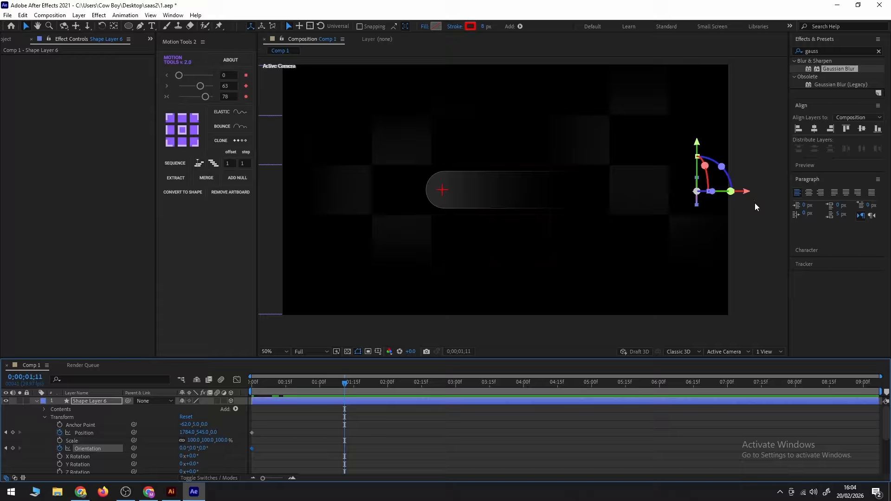
pyautogui.moveTo(745, 190); pyautogui.dragTo(613, 209)
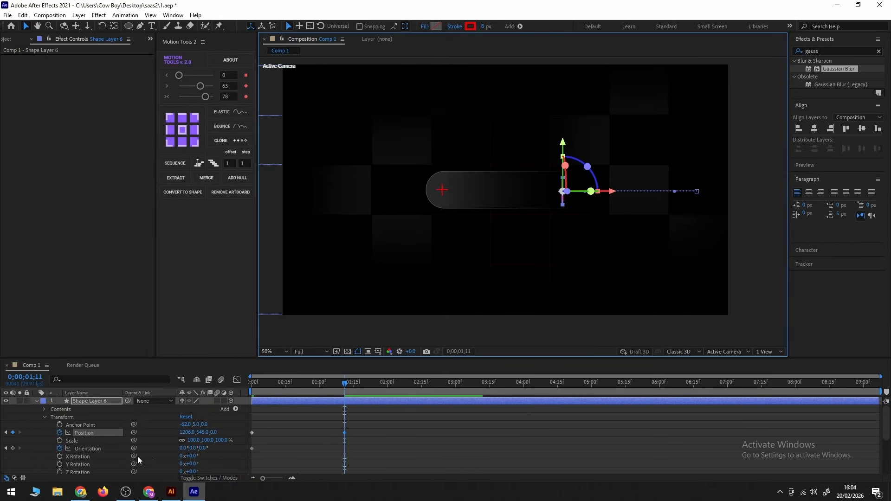
pyautogui.click(12, 449)
# - At 0;00;00;00, set Shape Layer 6's Orientation to 226° on X and 180° on Z
pyautogui.press('Home')
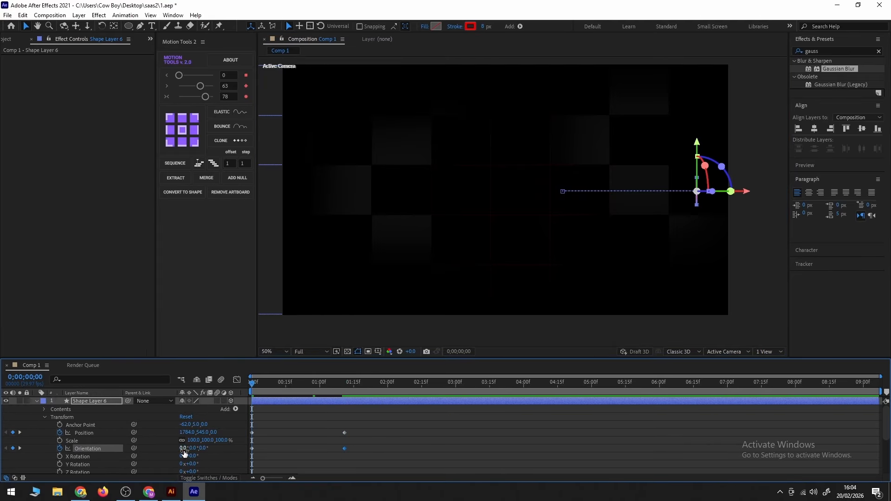
pyautogui.moveTo(185, 449); pyautogui.dragTo(295, 457)
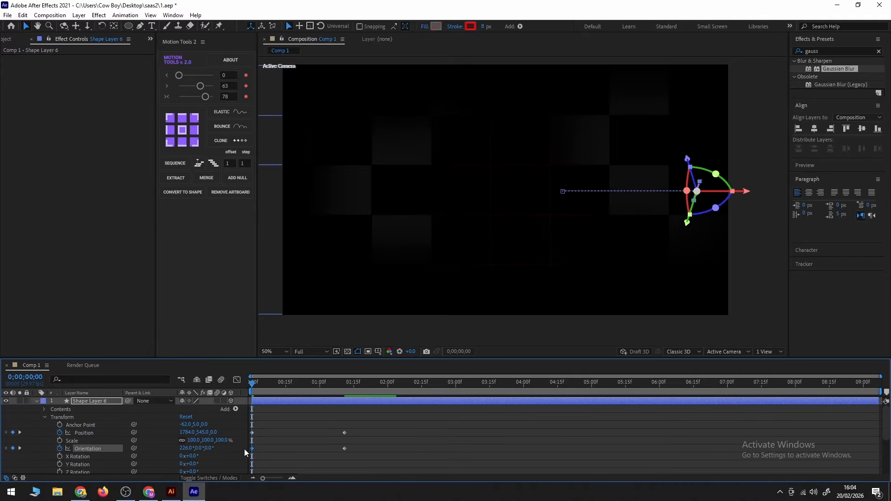
pyautogui.moveTo(200, 451); pyautogui.dragTo(263, 459)
pyautogui.hotkey('ctrl', 'z')
pyautogui.moveTo(211, 449); pyautogui.dragTo(280, 436)
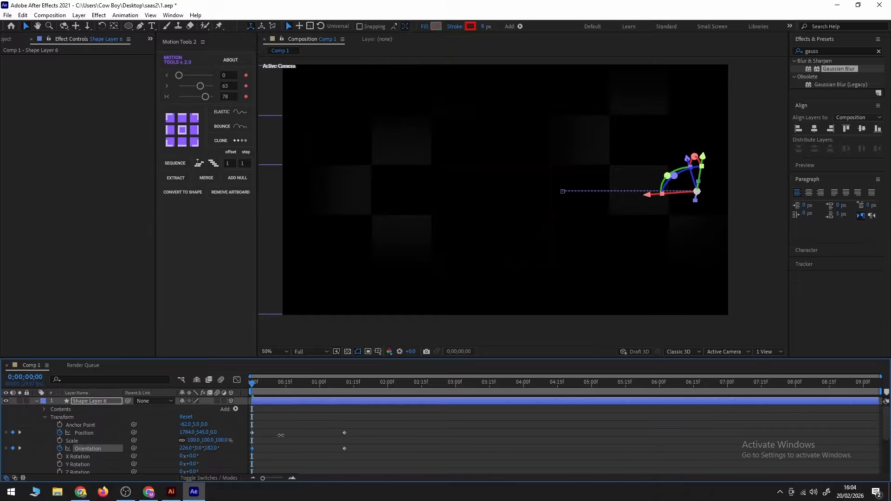
pyautogui.click(214, 448)
pyautogui.press('Return')
# - Change Shape Layer 6's starting X Orientation to 250° and preview the line's movement
pyautogui.moveTo(188, 450); pyautogui.dragTo(172, 451)
pyautogui.click(274, 438)
pyautogui.moveTo(382, 420); pyautogui.dragTo(330, 456)
pyautogui.click(625, 446)
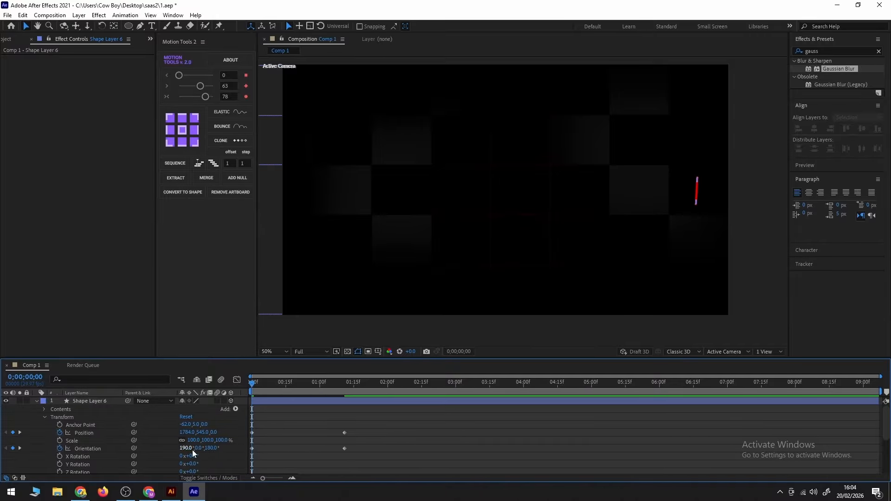
pyautogui.moveTo(188, 451); pyautogui.dragTo(389, 444)
pyautogui.click(388, 444)
pyautogui.press('space')
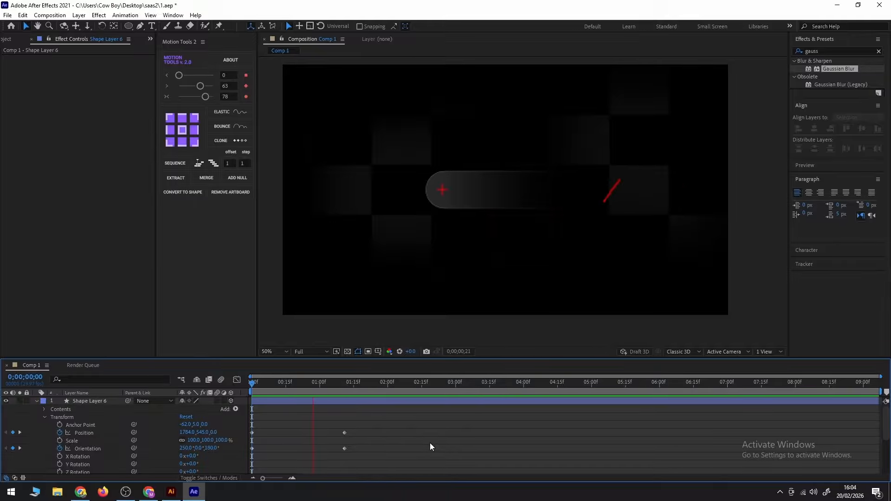
# - Return to 0;00;00;00 and ease Shape Layer 6's Position and Orientation keyframes
pyautogui.click(255, 382)
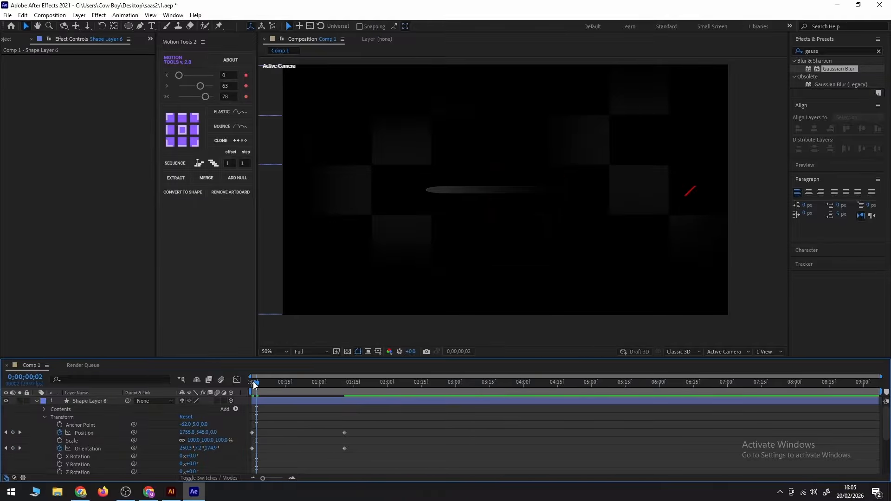
pyautogui.click(251, 383)
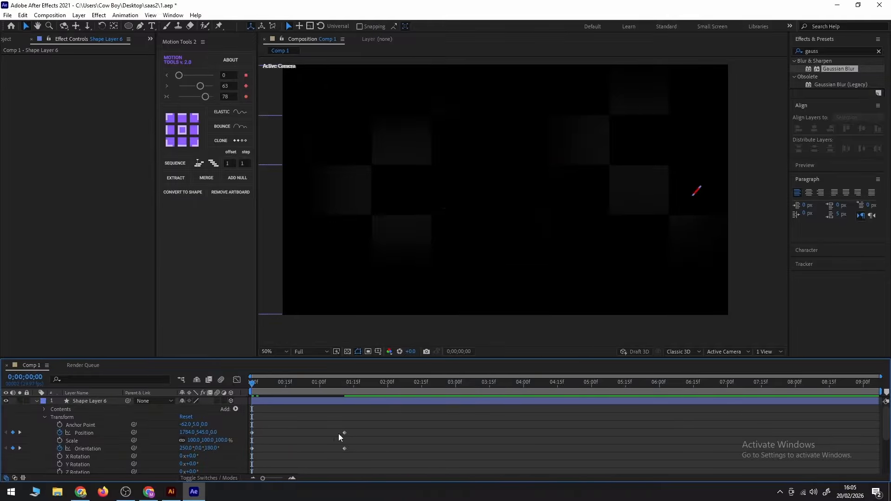
pyautogui.moveTo(339, 459); pyautogui.dragTo(329, 460)
pyautogui.click(205, 100)
pyautogui.moveTo(278, 424); pyautogui.dragTo(238, 459)
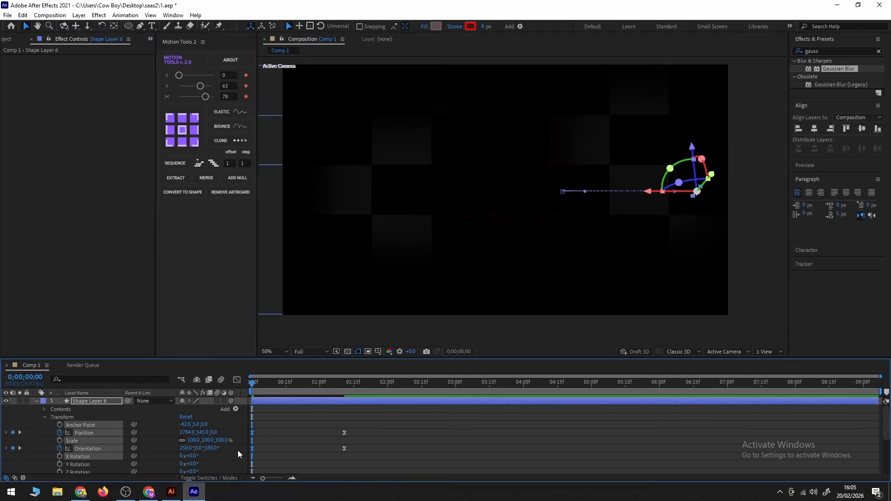
# - Set Shape Layer 6's starting Orientation to 338° on X and 64° on Y, and preview the line's movement
pyautogui.press('space')
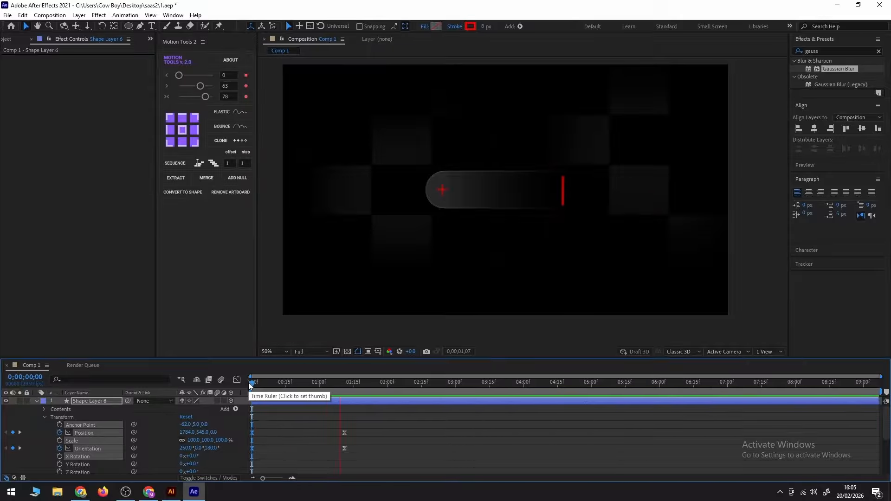
pyautogui.press('space')
pyautogui.moveTo(185, 448); pyautogui.dragTo(234, 450)
pyautogui.click(302, 434)
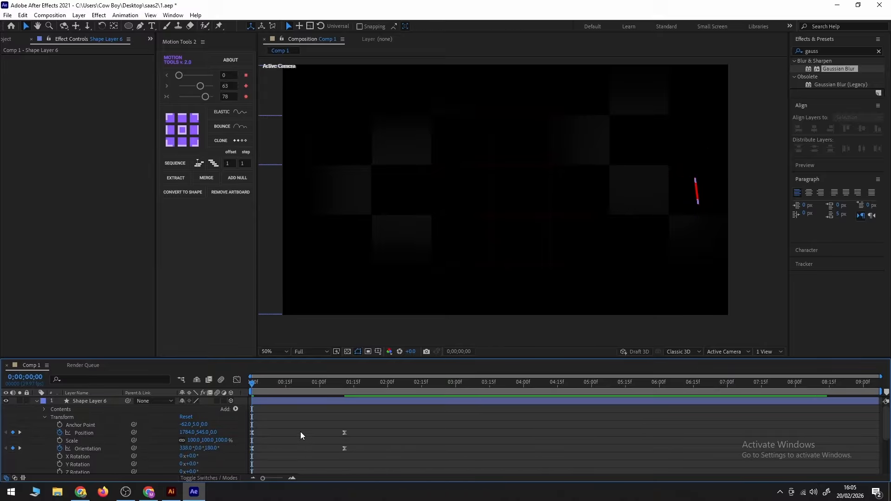
pyautogui.press('space')
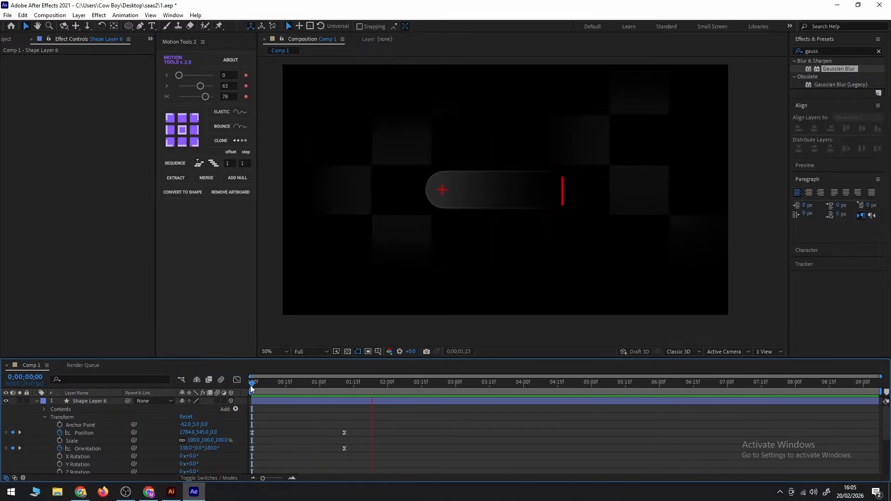
# - At 0;00;03;03, move Shape Layer 6's line to X 754 inside the bar and ease its Position keyframes in the speed graph
pyautogui.moveTo(372, 418); pyautogui.dragTo(294, 460)
pyautogui.moveTo(376, 424); pyautogui.dragTo(249, 435)
pyautogui.click(236, 380)
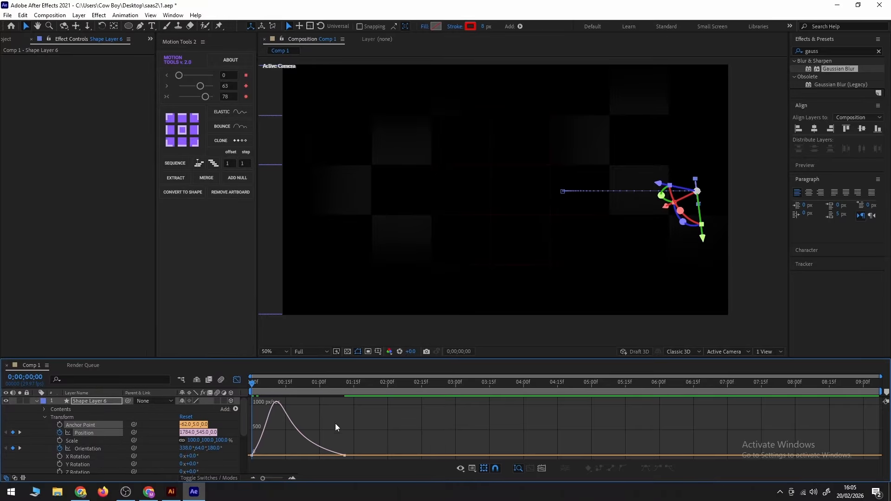
pyautogui.click(342, 384)
pyautogui.moveTo(343, 385); pyautogui.dragTo(346, 387)
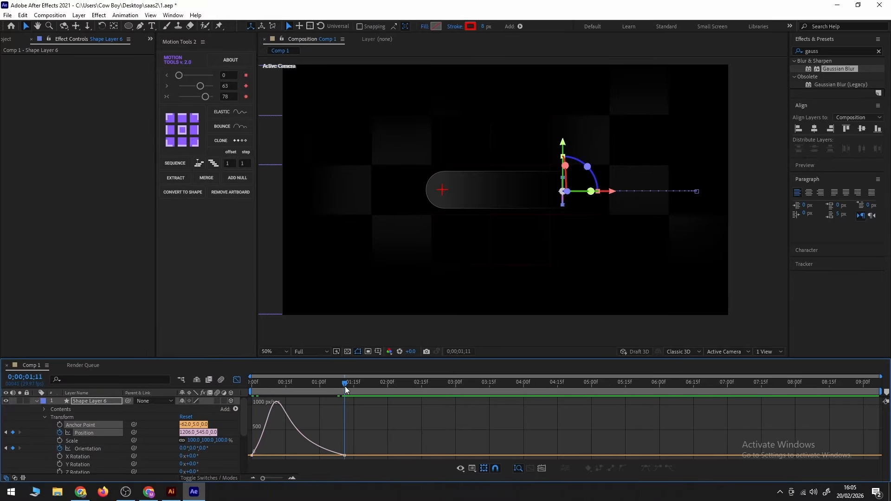
pyautogui.click(464, 387)
pyautogui.moveTo(612, 194); pyautogui.dragTo(506, 216)
pyautogui.click(447, 422)
pyautogui.moveTo(477, 447); pyautogui.dragTo(448, 424)
pyautogui.press('F9')
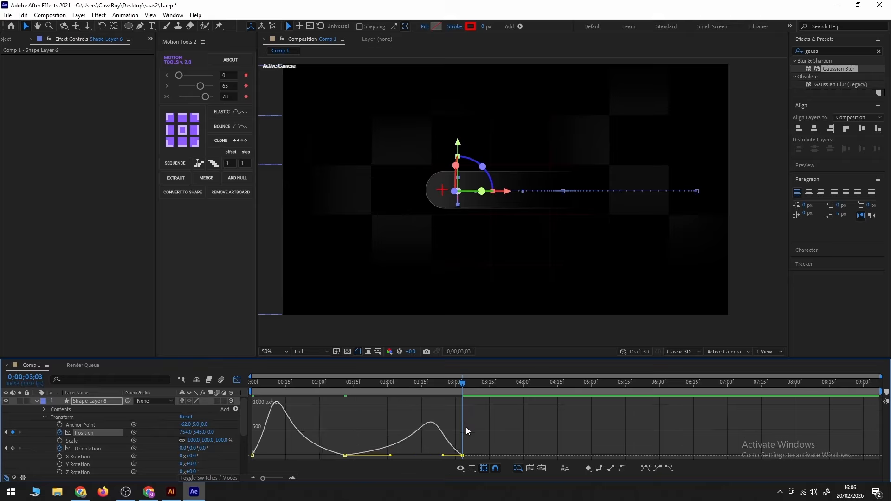
# - Raise the middle Position keyframe's speed to about 200 px/sec so the line keeps moving through it
pyautogui.click(345, 456)
pyautogui.moveTo(345, 456); pyautogui.dragTo(346, 450)
pyautogui.moveTo(346, 445); pyautogui.dragTo(348, 442)
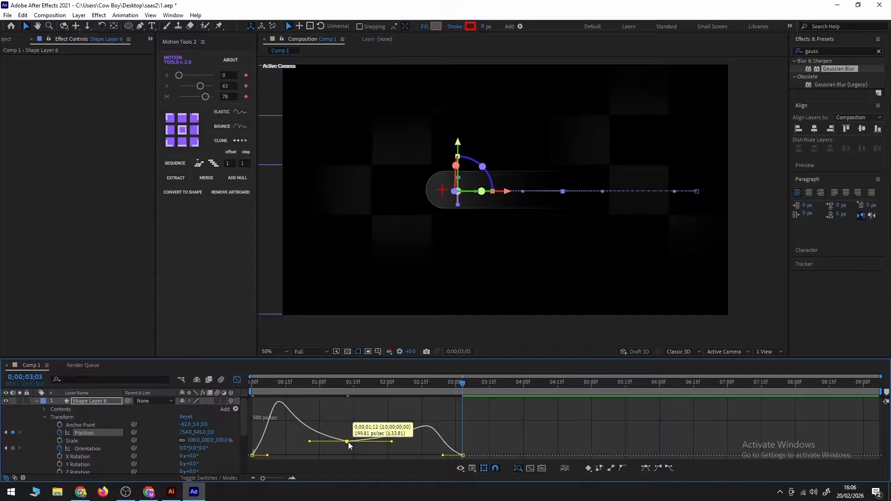
pyautogui.moveTo(348, 442); pyautogui.dragTo(348, 442)
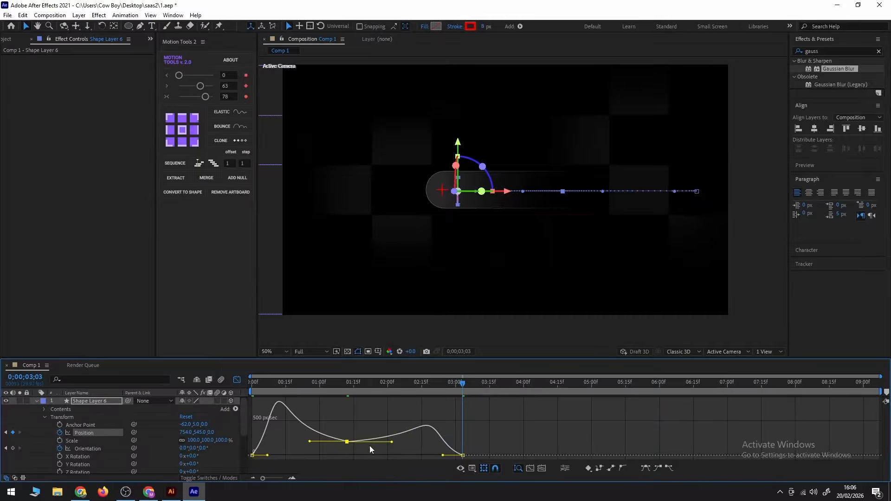
# - Shift the last Position keyframe to just before 0;00;04;00 and raise its incoming speed level with the middle keyframe
pyautogui.click(463, 455)
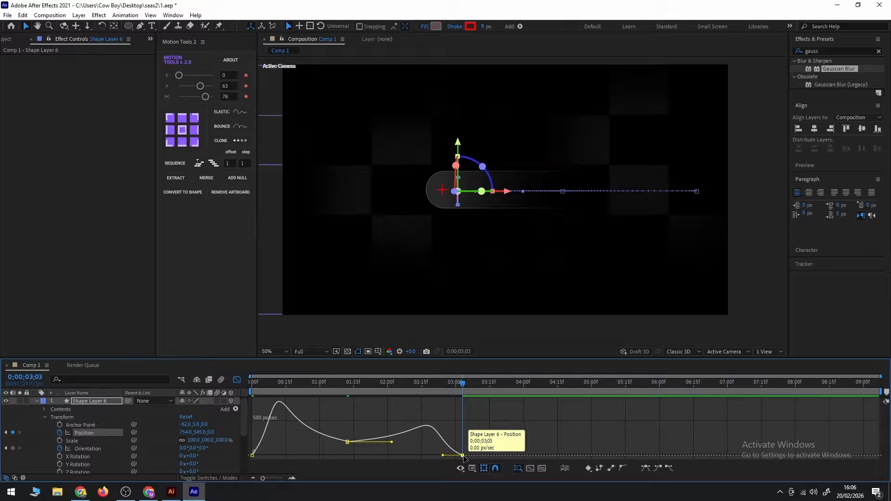
pyautogui.moveTo(463, 455); pyautogui.dragTo(490, 442)
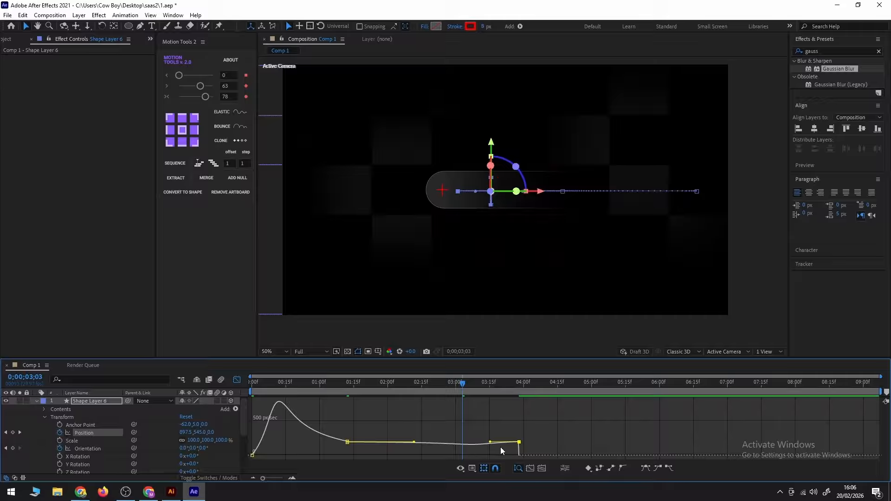
pyautogui.click(239, 381)
pyautogui.click(527, 432)
pyautogui.click(520, 434)
pyautogui.keyDown('ctrl'); pyautogui.click(519, 434); pyautogui.keyUp('ctrl')
pyautogui.click(238, 380)
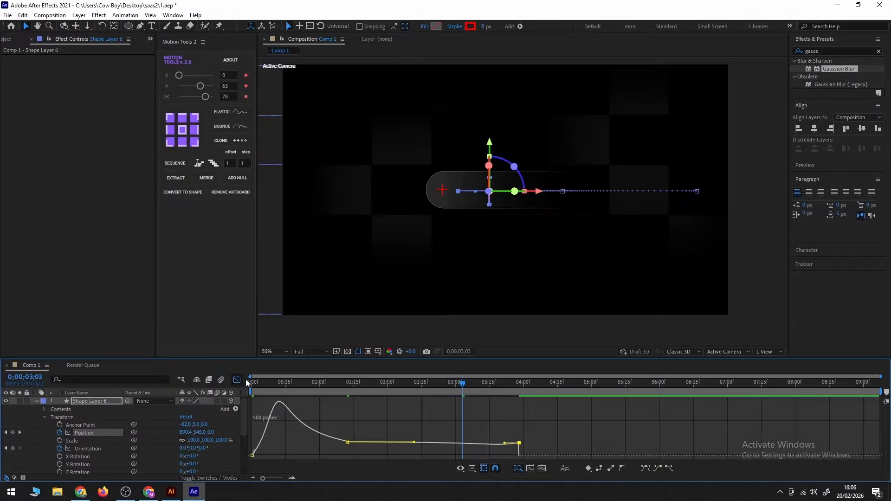
# - Lengthen the middle Position keyframe's incoming ease slightly and preview the line's motion from the start
pyautogui.click(347, 442)
pyautogui.moveTo(342, 387); pyautogui.dragTo(213, 397)
pyautogui.press('space')
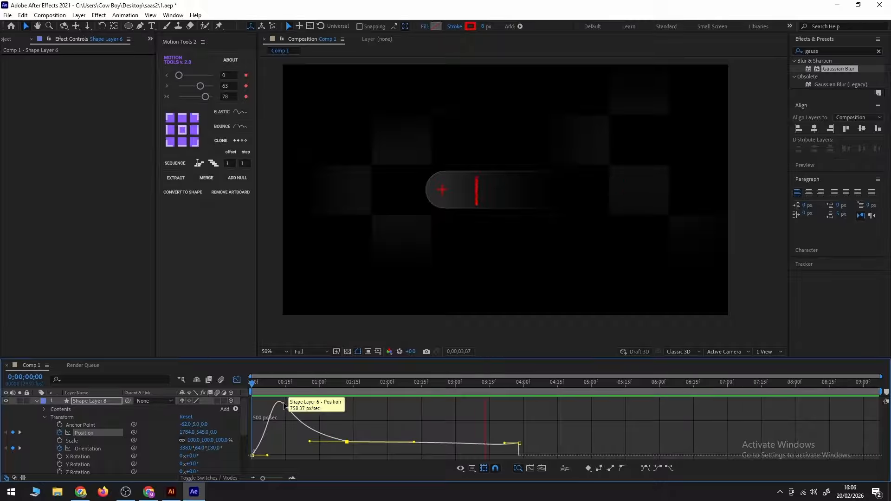
pyautogui.press('space')
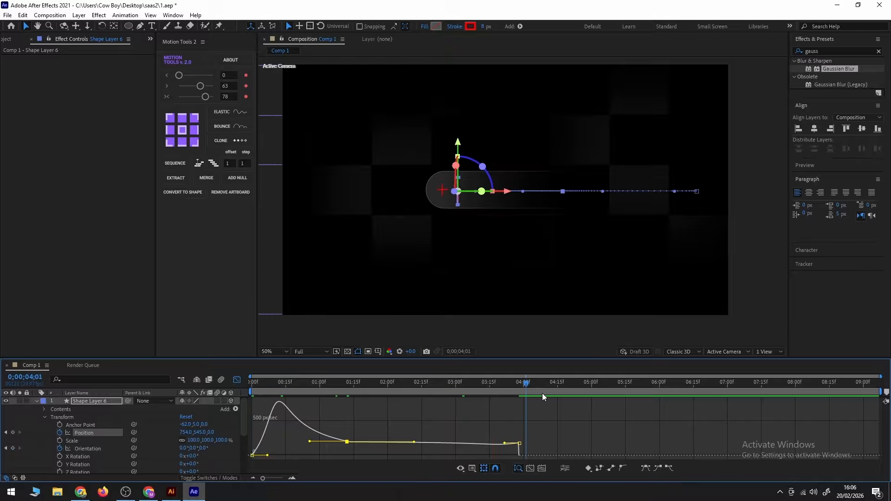
pyautogui.moveTo(309, 441); pyautogui.dragTo(302, 442)
pyautogui.click(254, 382)
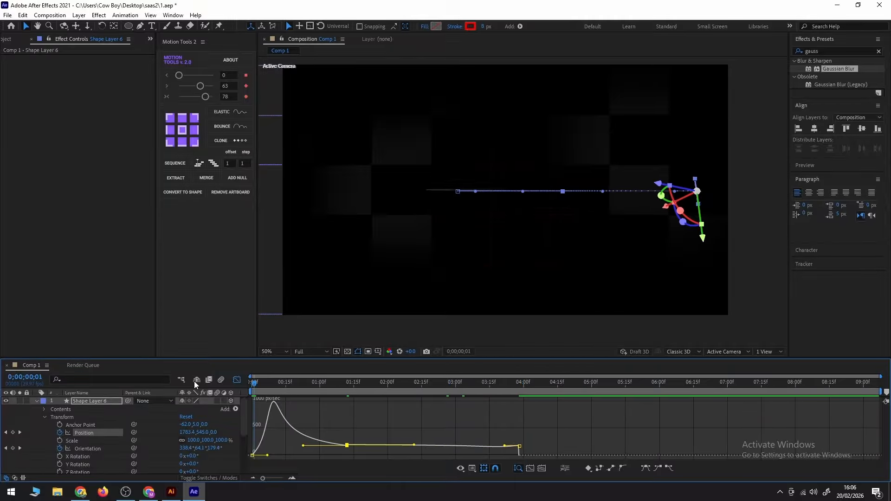
pyautogui.press('space')
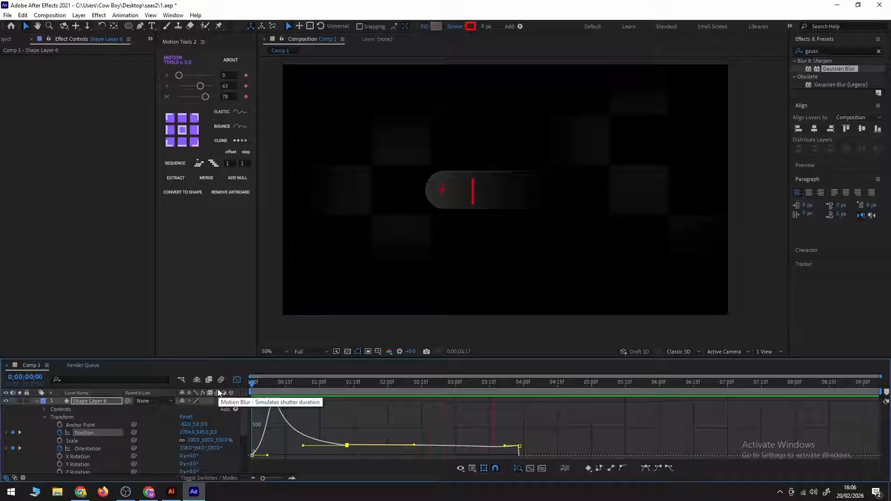
pyautogui.press('space')
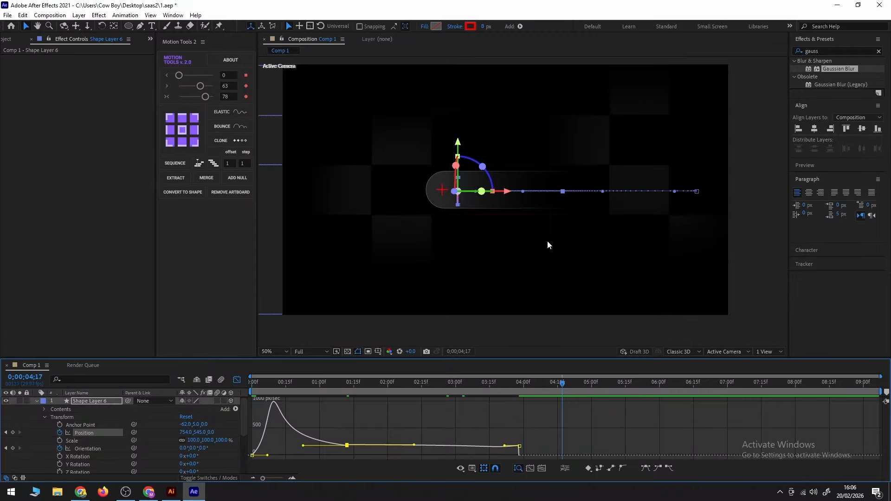
# - At 0;00;04;17, move Shape Layer 6's line to X 74, past the bar's left end near the frame edge
pyautogui.moveTo(508, 193); pyautogui.dragTo(391, 193)
pyautogui.click(359, 209)
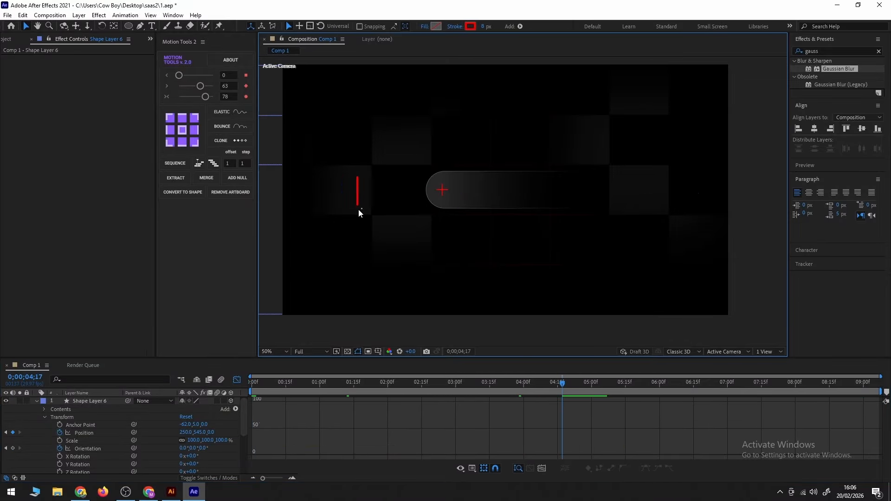
pyautogui.hotkey('shift', 'F3')
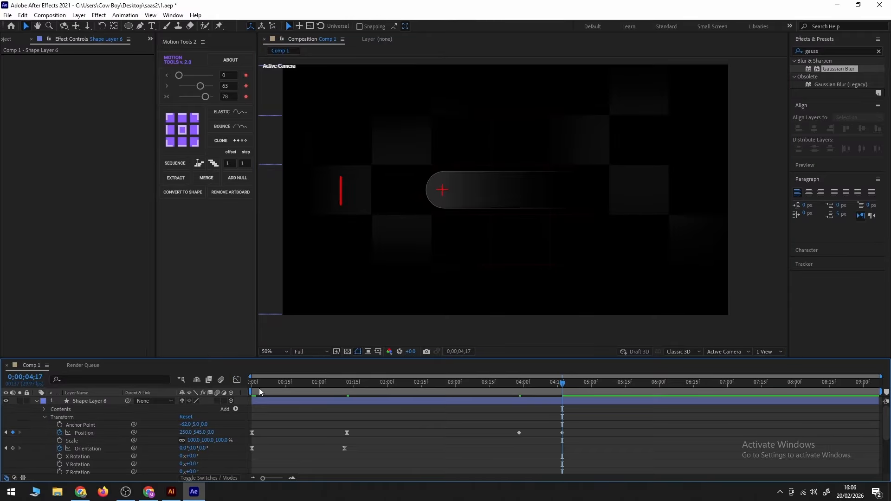
pyautogui.click(563, 434)
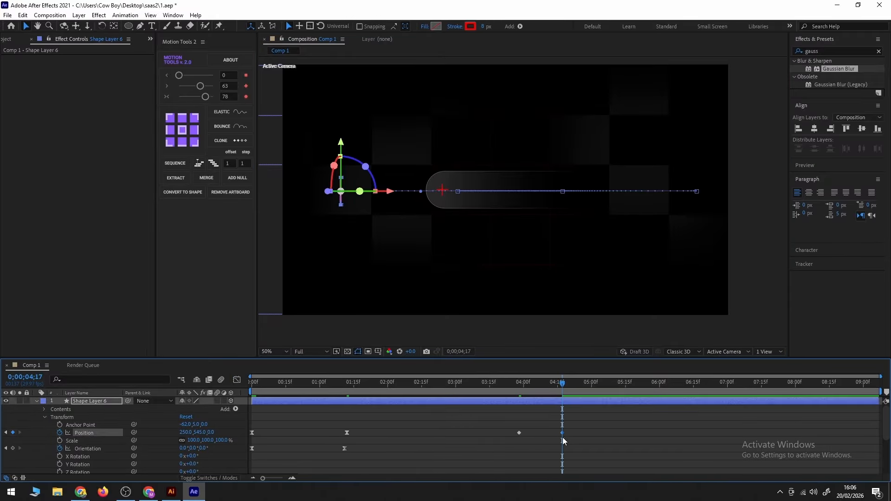
pyautogui.moveTo(383, 194); pyautogui.dragTo(341, 194)
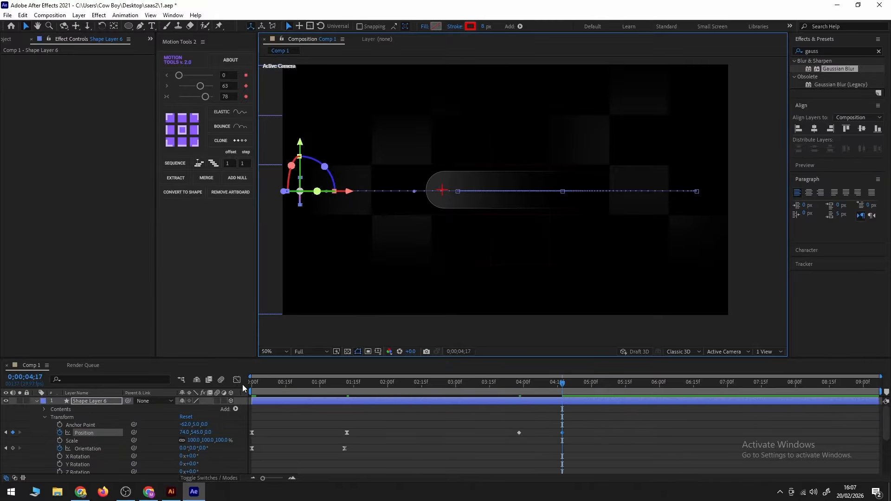
# - Ease the line's final Position move with a Motion Tools ease value of 82 and scrub back to 0;00;03;11
pyautogui.click(238, 379)
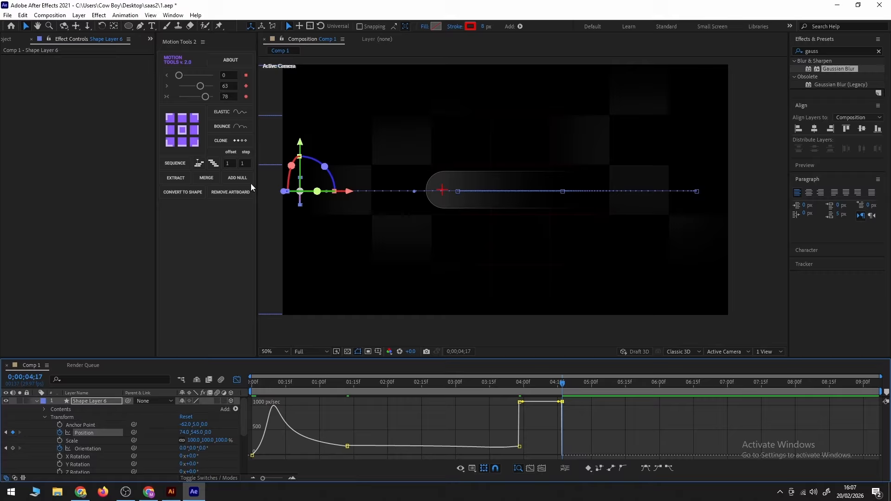
pyautogui.moveTo(206, 96); pyautogui.dragTo(208, 97)
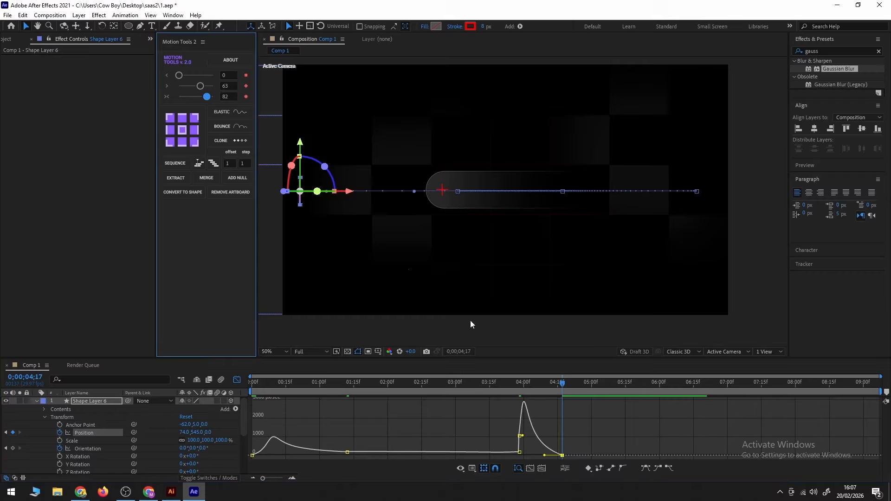
pyautogui.moveTo(522, 385); pyautogui.dragTo(481, 384)
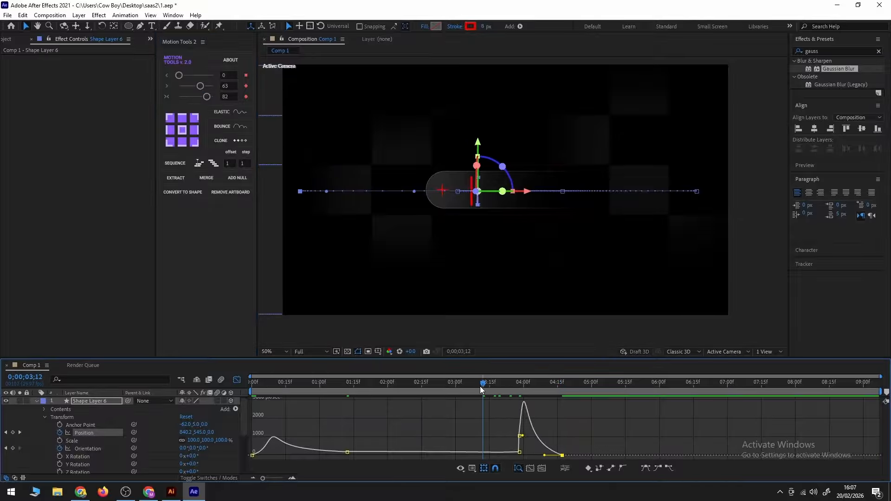
pyautogui.click(480, 385)
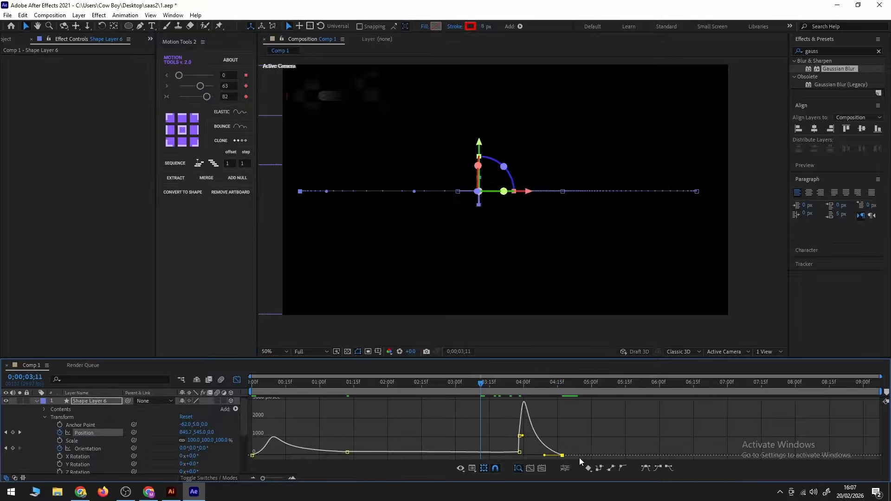
# - Shift the final Position keyframe to about 0;00;05;03 and lower the preceding keyframe's outgoing speed to match its incoming speed
pyautogui.moveTo(565, 460); pyautogui.dragTo(601, 456)
pyautogui.click(520, 436)
pyautogui.moveTo(521, 435); pyautogui.dragTo(521, 449)
# - Preview the line's slow drift and fast exit around the last two Position keyframes
pyautogui.press('space')
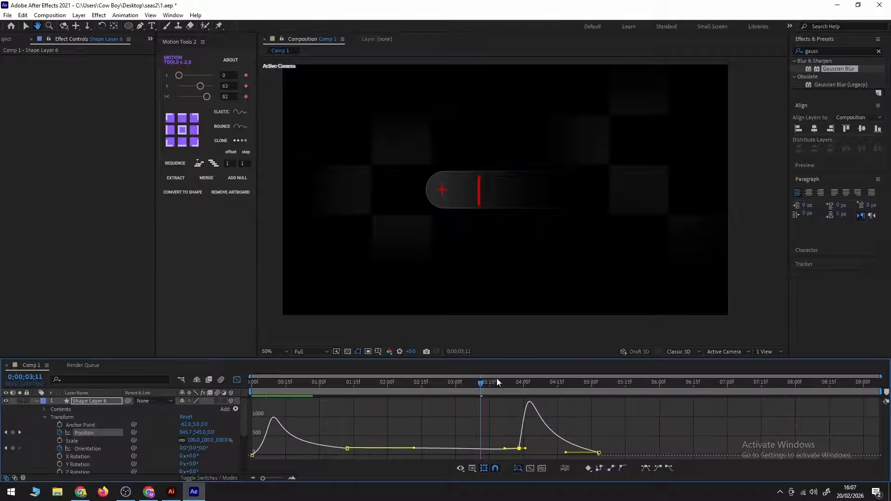
pyautogui.moveTo(480, 386); pyautogui.dragTo(395, 387)
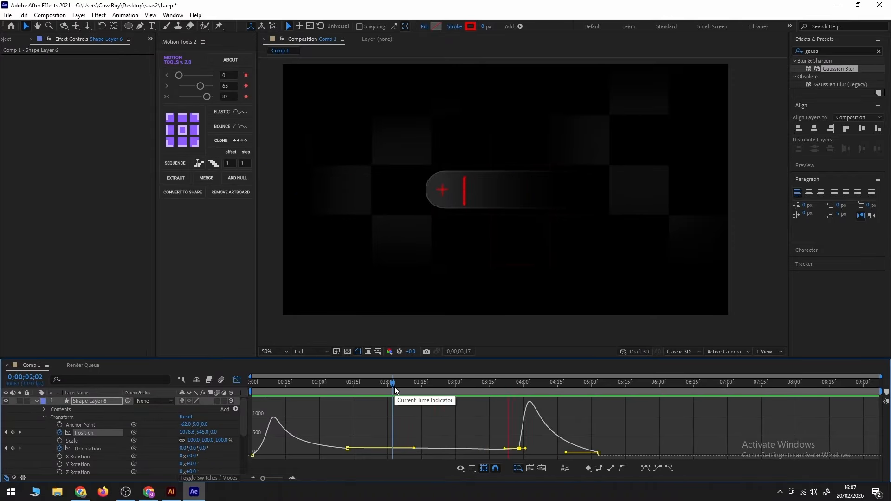
pyautogui.press('space')
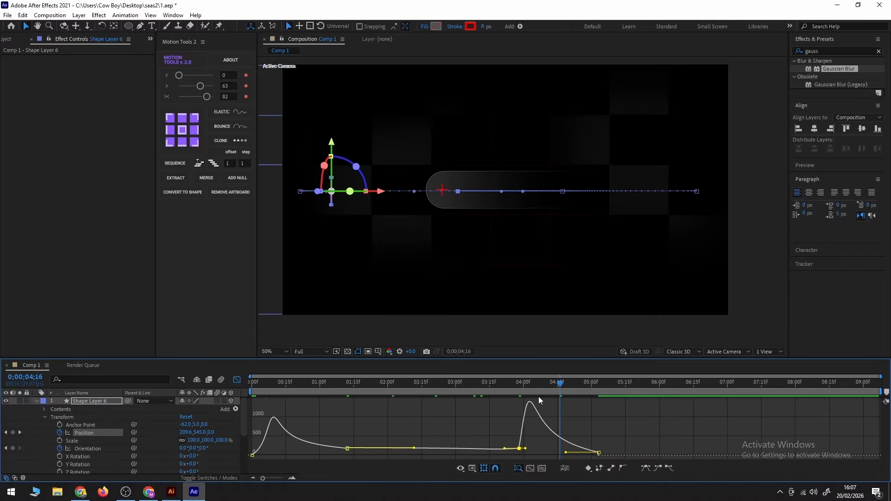
pyautogui.moveTo(506, 382); pyautogui.dragTo(423, 388)
pyautogui.press('space')
pyautogui.press('space')
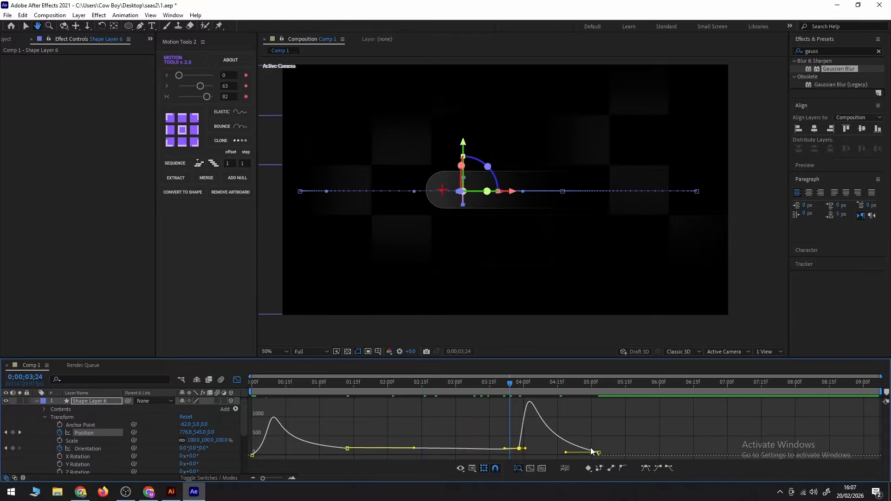
pyautogui.press('space')
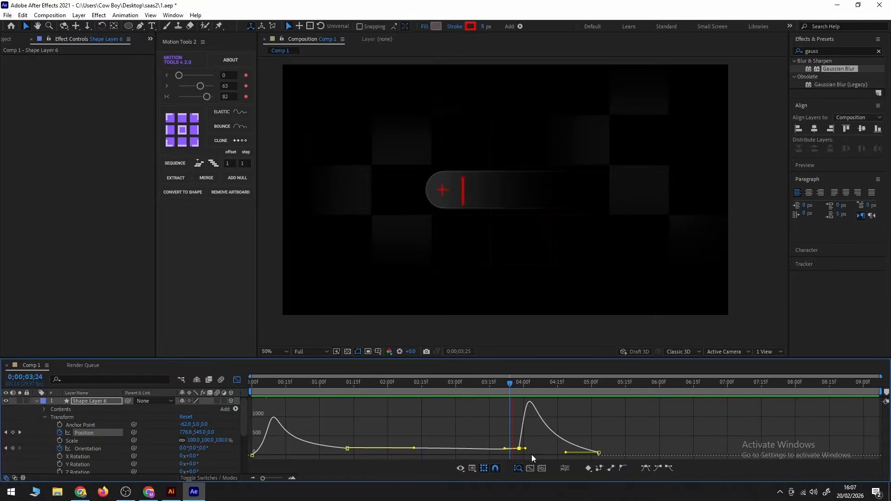
pyautogui.press('space')
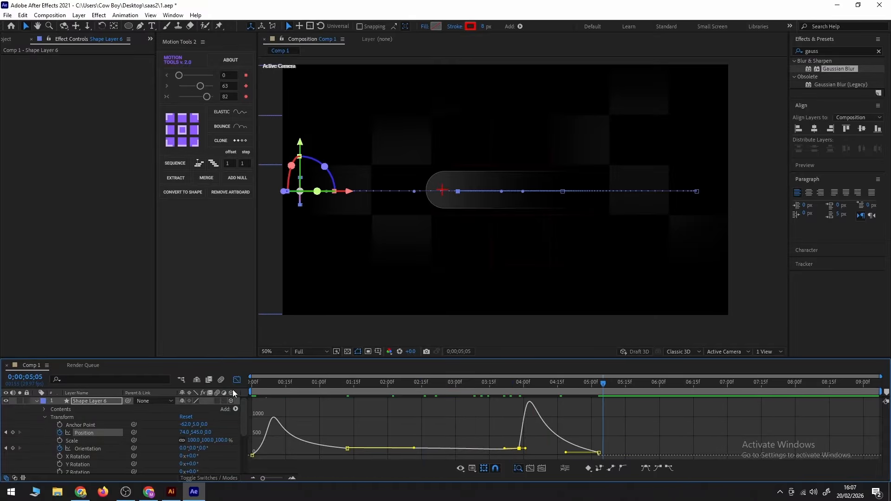
# - Close the speed graph and preview the line's whole movement from 0;00;00;00
pyautogui.click(236, 380)
pyautogui.press('Home')
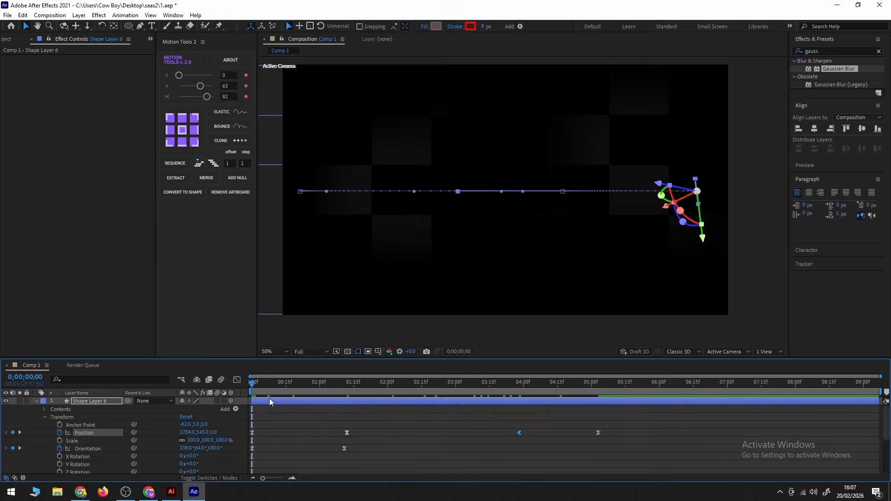
pyautogui.press('space')
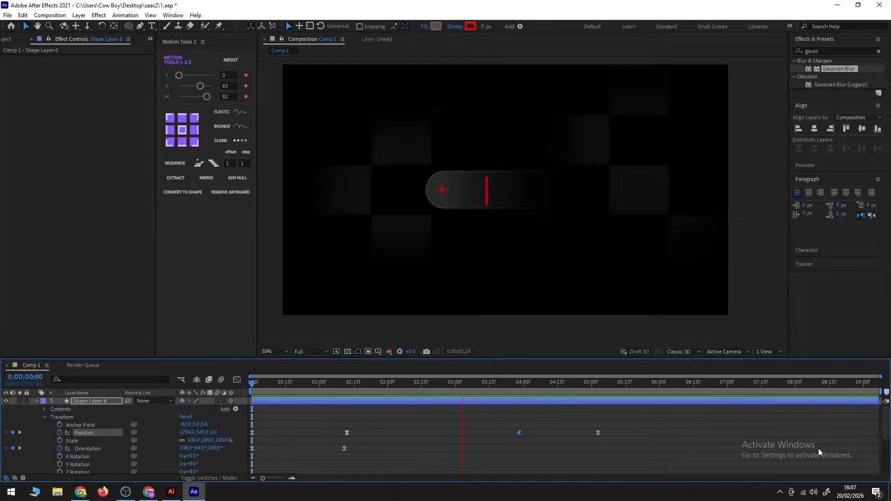
pyautogui.press('space')
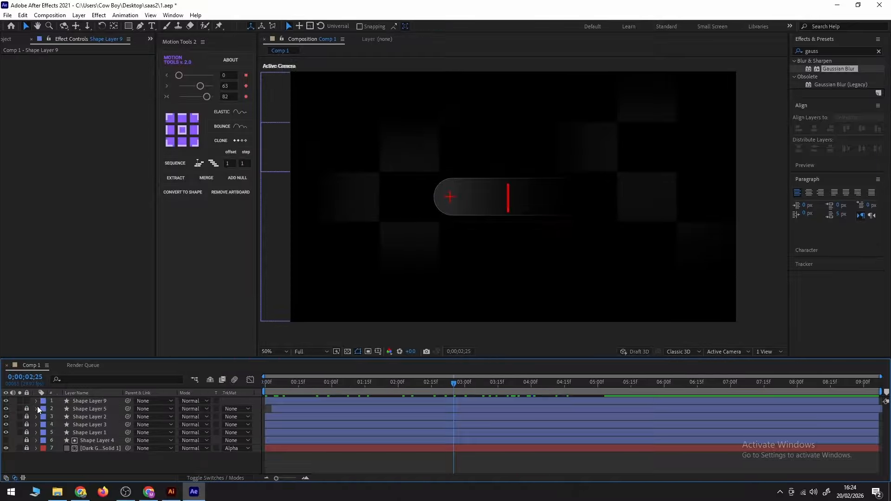
# - Scale the red line on Shape Layer 9 down to 65%
pyautogui.click(74, 402)
pyautogui.press('s')
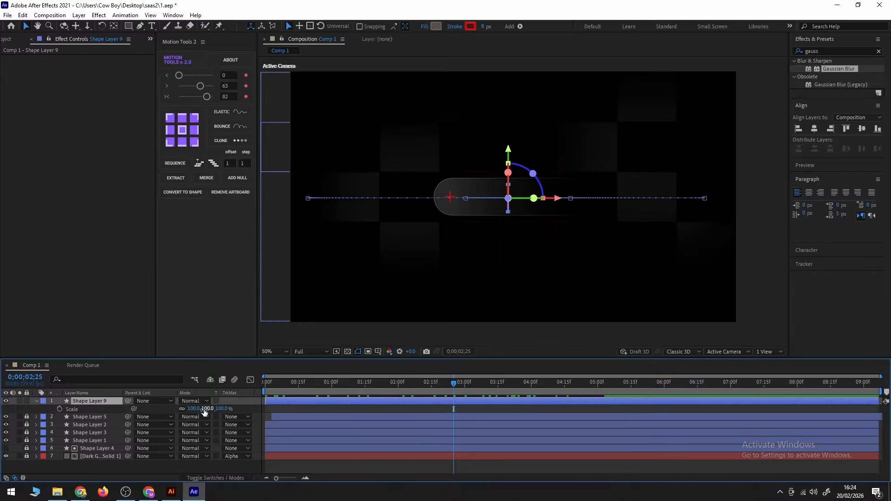
pyautogui.click(190, 409)
pyautogui.write('65')
pyautogui.press('Return')
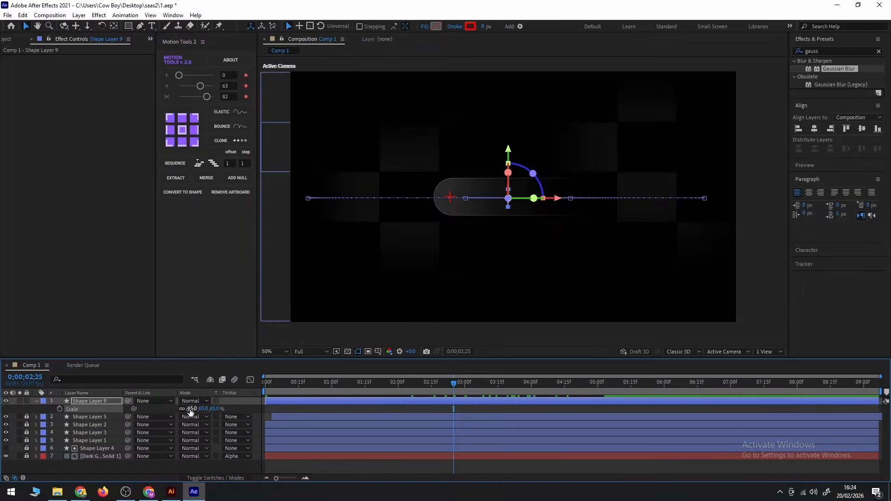
# - Draw a closed beam shape with the Pen tool, starting narrow along the red line and flaring wide toward the far side
pyautogui.click(42, 410)
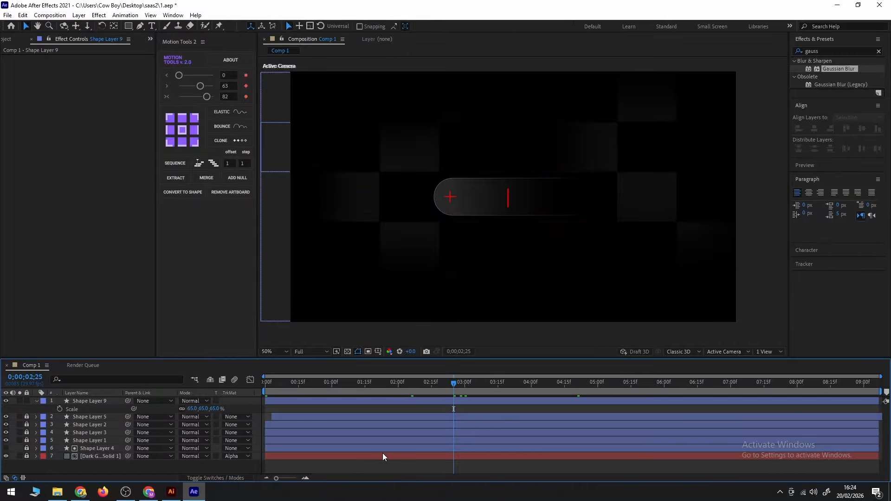
pyautogui.scroll(2, 537, 200)
pyautogui.moveTo(534, 201); pyautogui.dragTo(455, 216)
pyautogui.press('v')
pyautogui.click(140, 28)
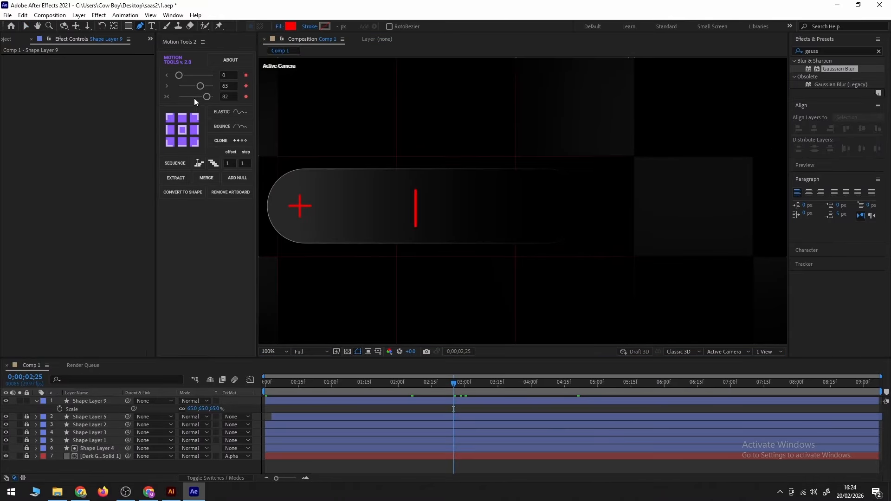
pyautogui.click(32, 406)
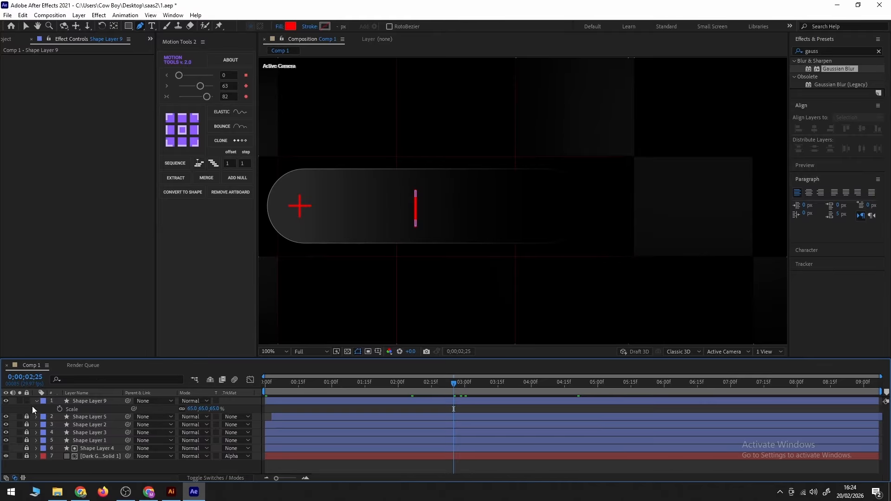
pyautogui.click(417, 193)
pyautogui.press(',')
pyautogui.press(',')
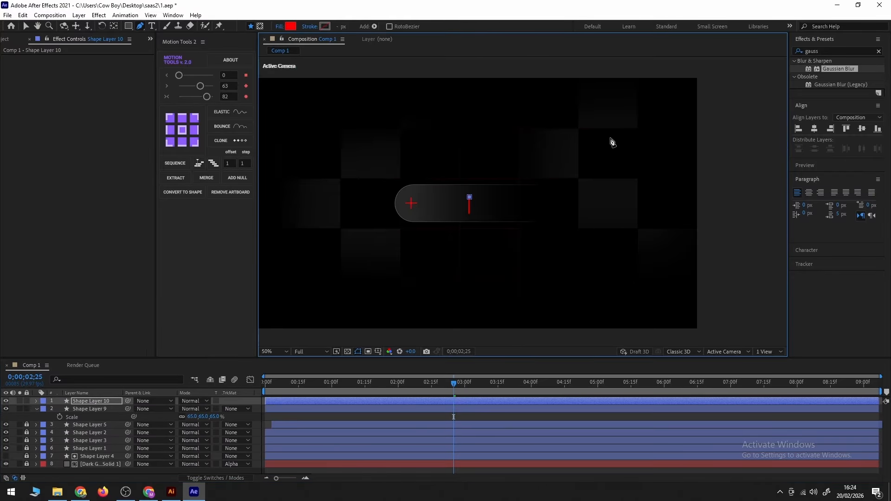
pyautogui.click(594, 155)
pyautogui.click(594, 259)
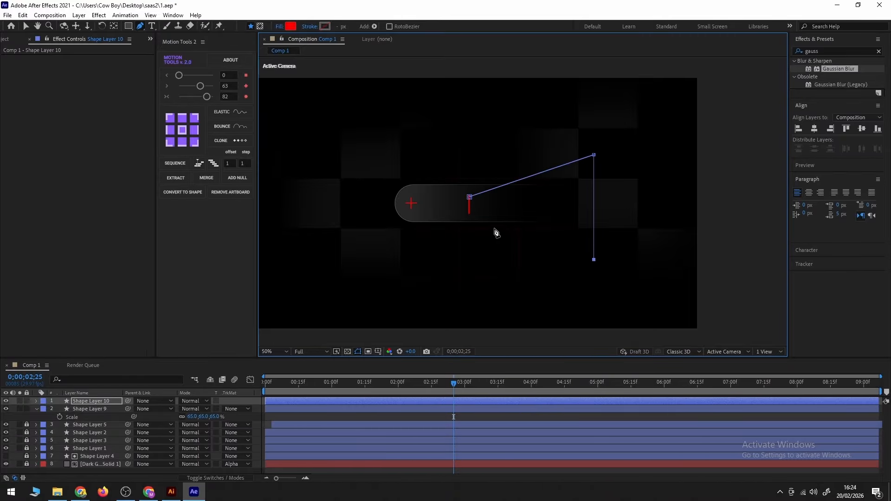
pyautogui.click(470, 198)
pyautogui.press('.')
pyautogui.press('.')
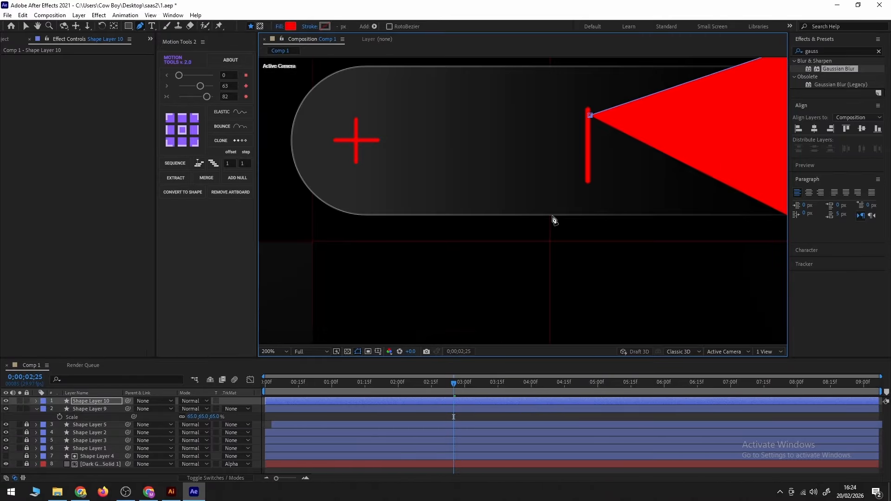
pyautogui.click(590, 180)
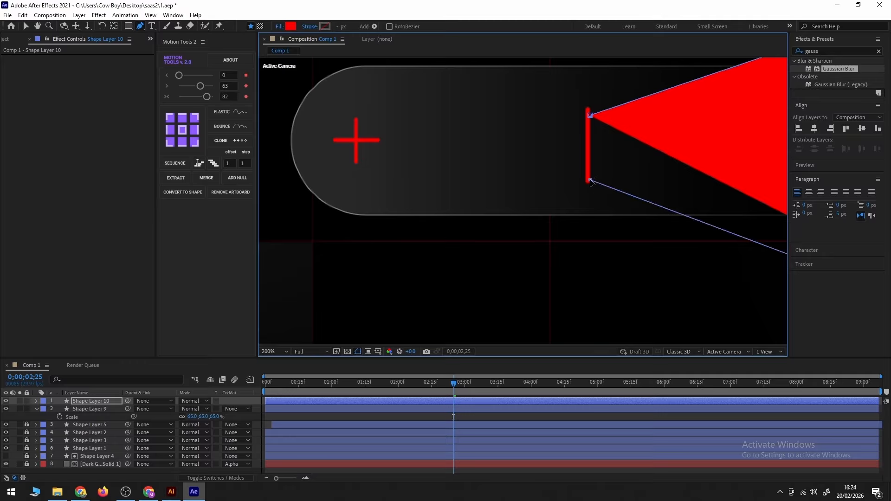
pyautogui.click(592, 116)
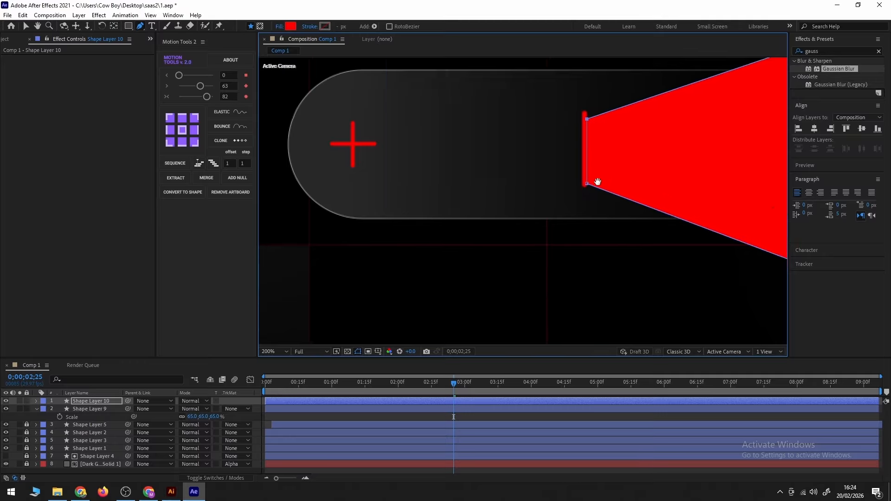
# - Raise the beam's upper inner corner to the red line's top end and fill the beam with mid grey
pyautogui.moveTo(605, 179); pyautogui.dragTo(458, 235)
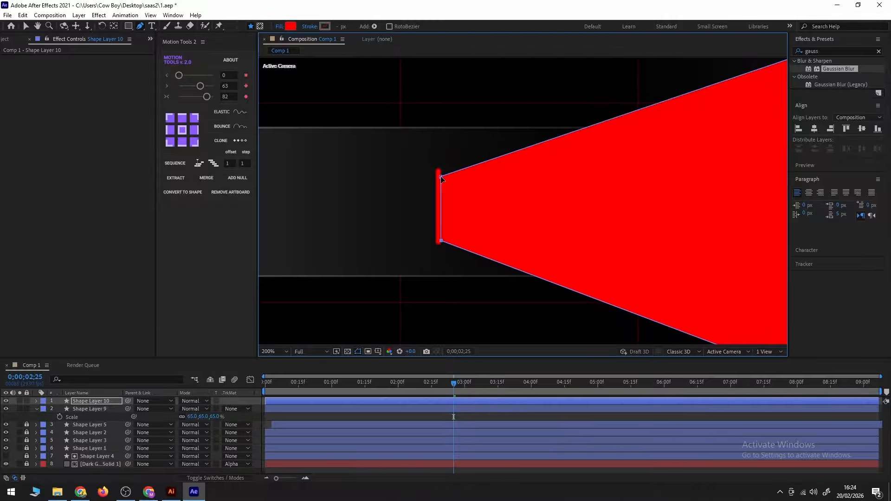
pyautogui.moveTo(441, 176); pyautogui.dragTo(441, 171)
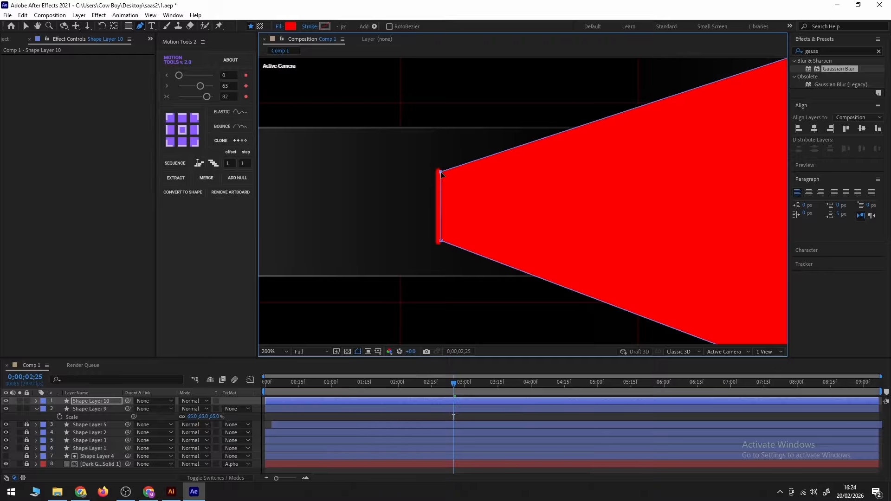
pyautogui.press('v')
pyautogui.press(',')
pyautogui.click(437, 27)
pyautogui.click(514, 360)
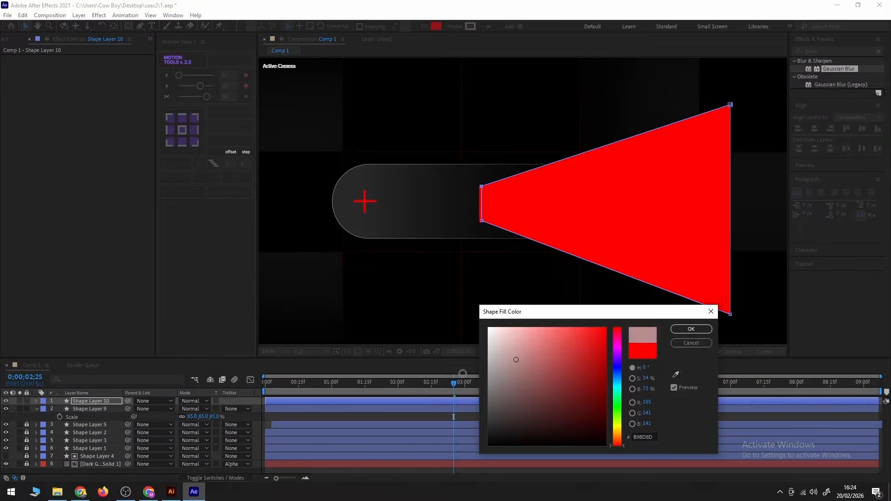
pyautogui.click(684, 331)
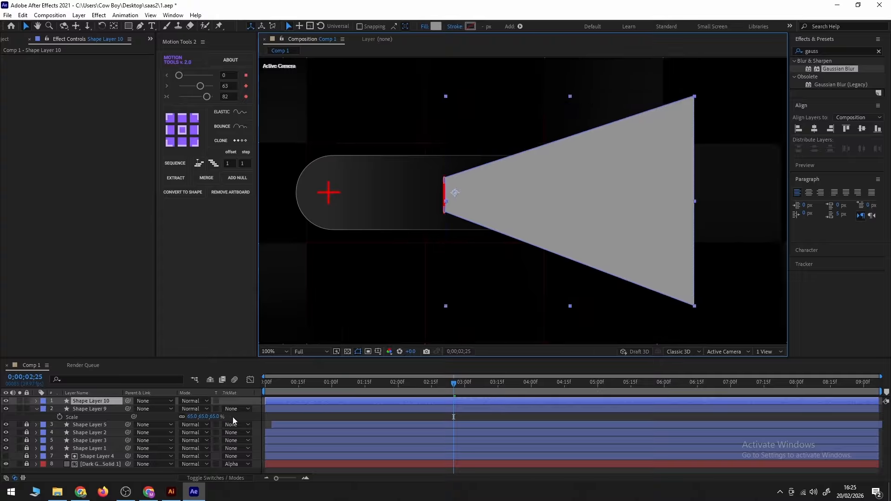
pyautogui.click(211, 479)
pyautogui.click(232, 401)
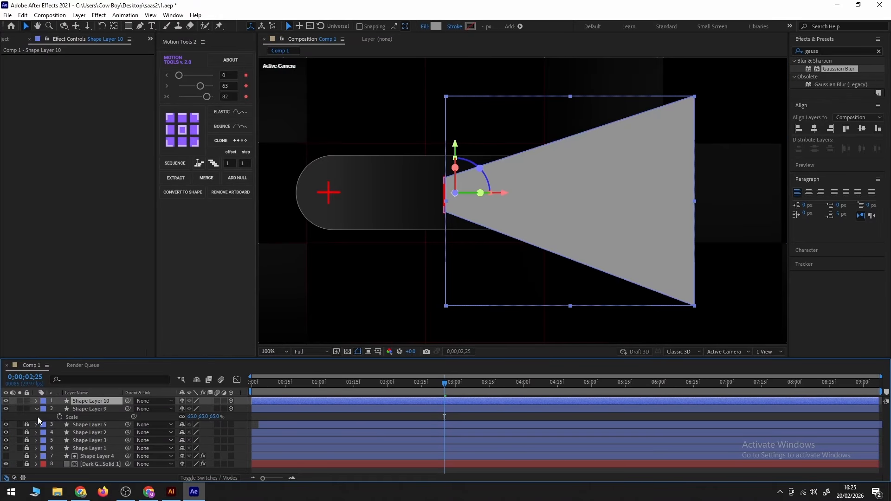
pyautogui.click(231, 401)
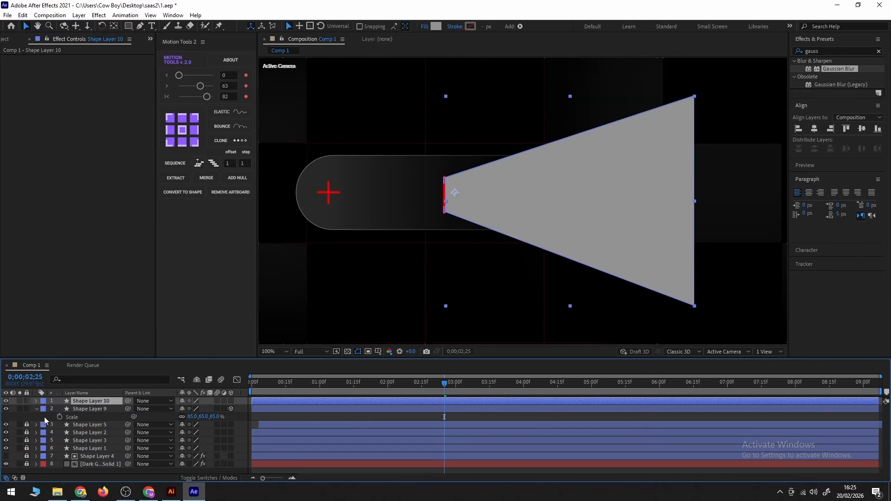
pyautogui.click(44, 417)
pyautogui.click(499, 254)
pyautogui.scroll(-1, 500, 270)
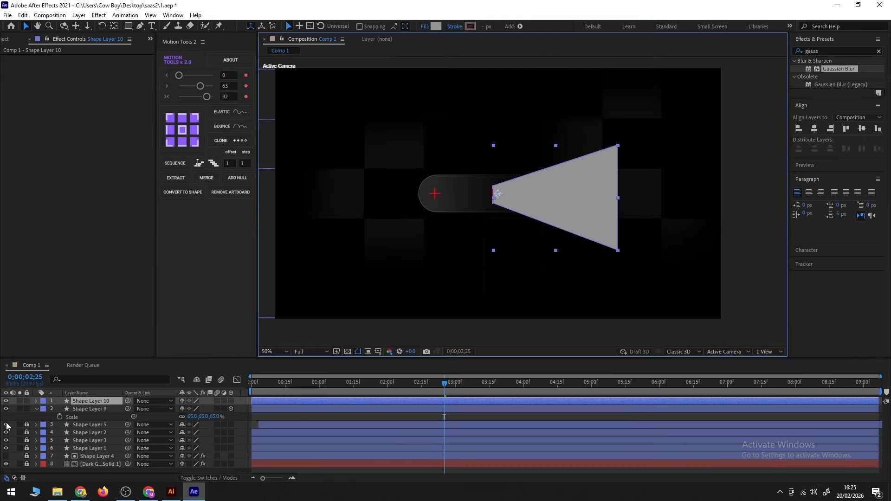
# - Unlock the layers from Shape Layer 5 down to the solid and give them the Brown label colour
pyautogui.click(18, 415)
pyautogui.click(129, 27)
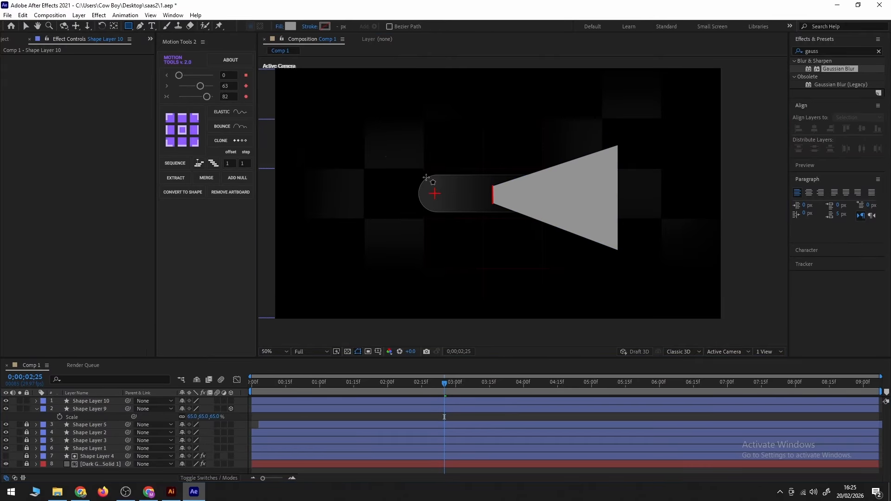
pyautogui.click(87, 447)
pyautogui.moveTo(26, 425); pyautogui.dragTo(27, 464)
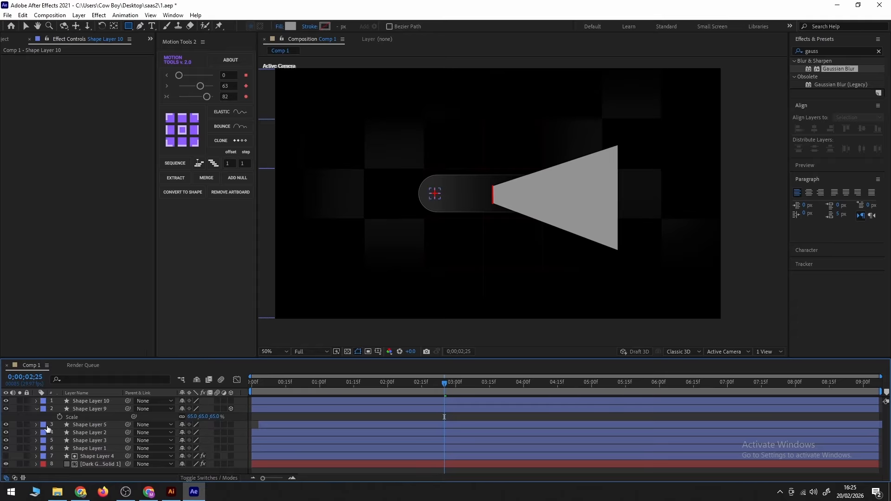
pyautogui.click(90, 426)
pyautogui.keyDown('shift'); pyautogui.click(85, 465); pyautogui.keyUp('shift')
pyautogui.click(43, 456)
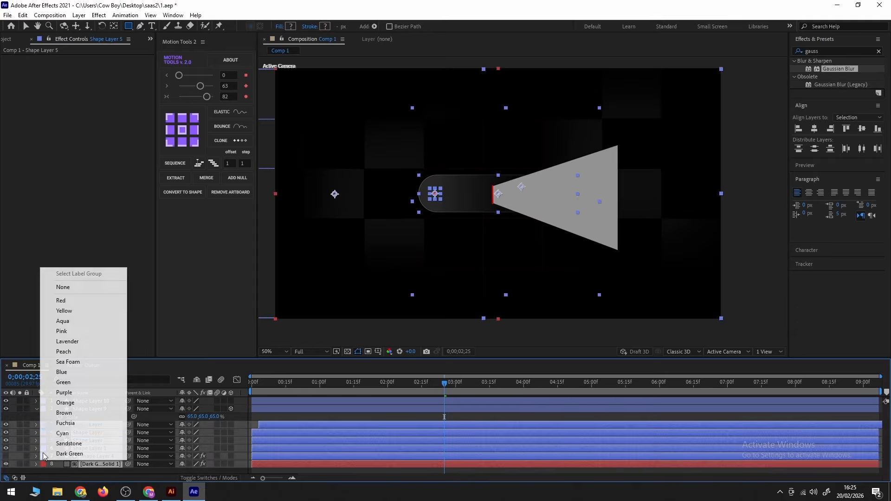
pyautogui.click(64, 413)
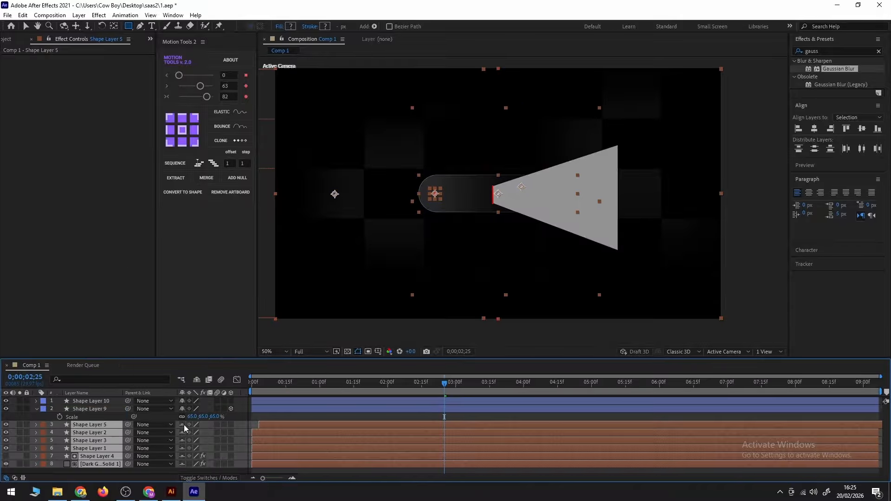
# - Hide the brown-labelled layers from the timeline as shy layers and select the two remaining shape layers
pyautogui.click(196, 380)
pyautogui.click(88, 409)
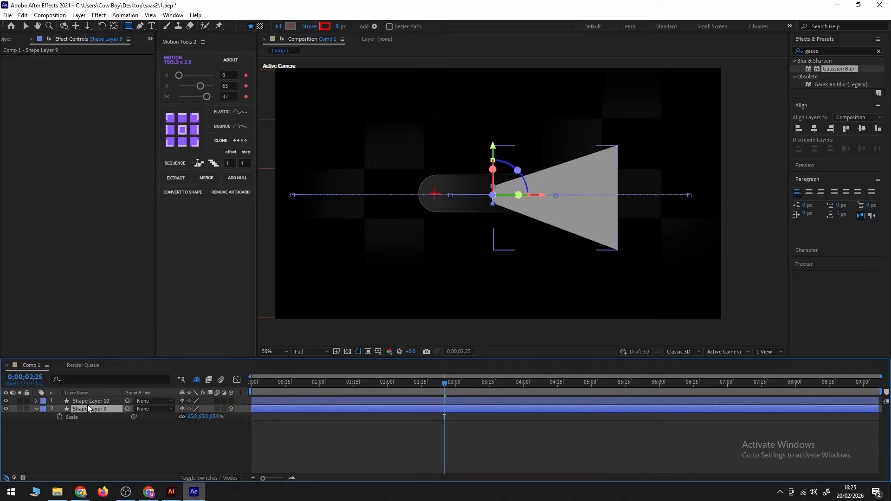
pyautogui.hotkey('ctrl', 'a')
# - Draw a rectangle on a new shape layer and place it flush against the red line, opposite the beam
pyautogui.press('.')
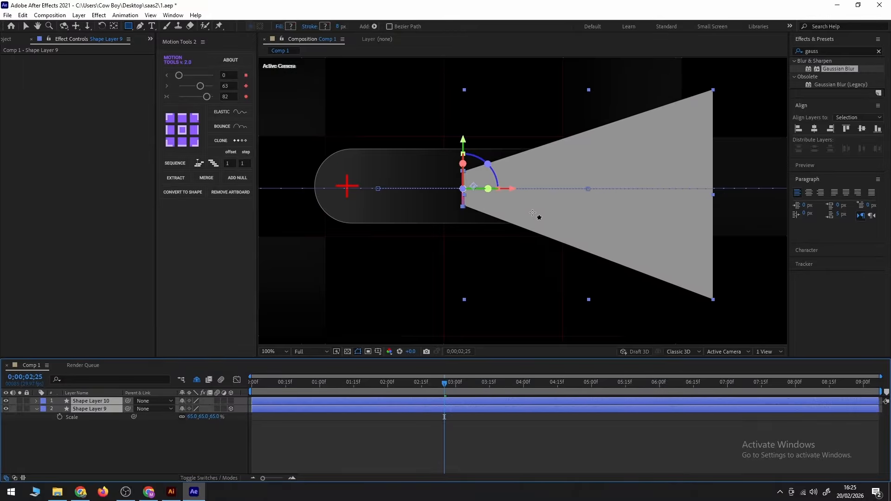
pyautogui.click(140, 453)
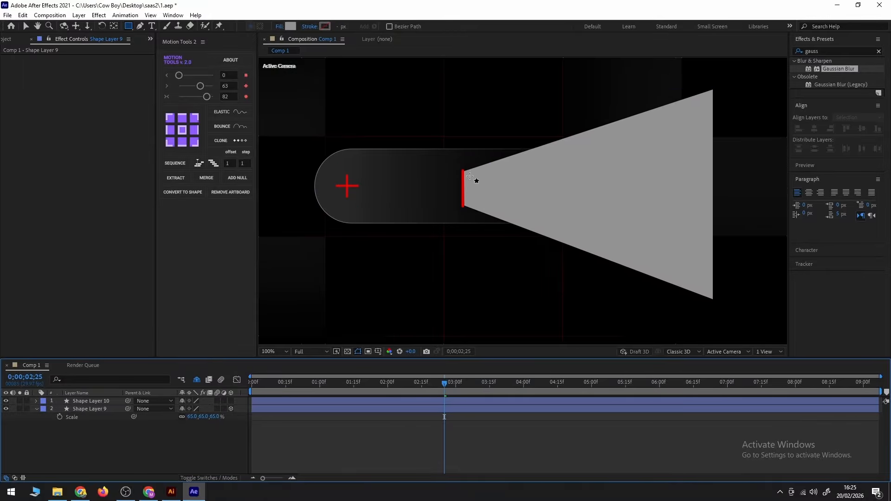
pyautogui.moveTo(366, 132); pyautogui.dragTo(473, 237)
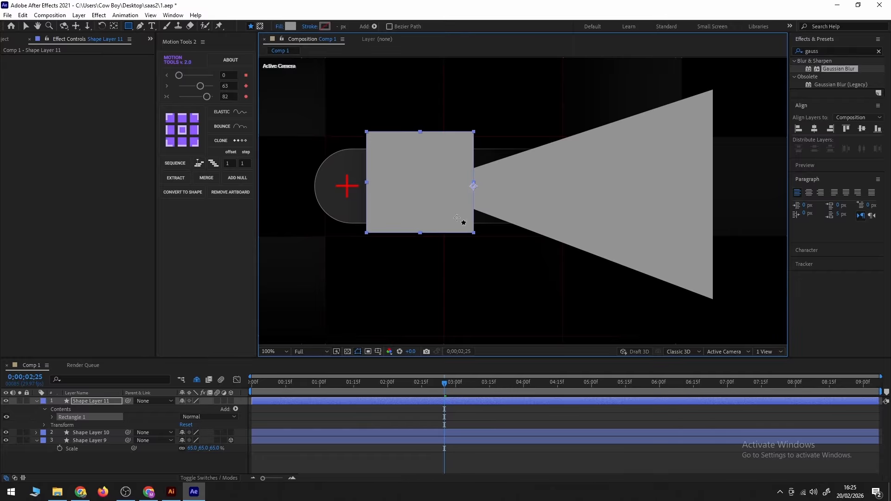
pyautogui.press('v')
pyautogui.moveTo(428, 166)
pyautogui.mouseDown()
pyautogui.moveTo(408, 172)
pyautogui.moveTo(417, 172)
pyautogui.mouseUp()
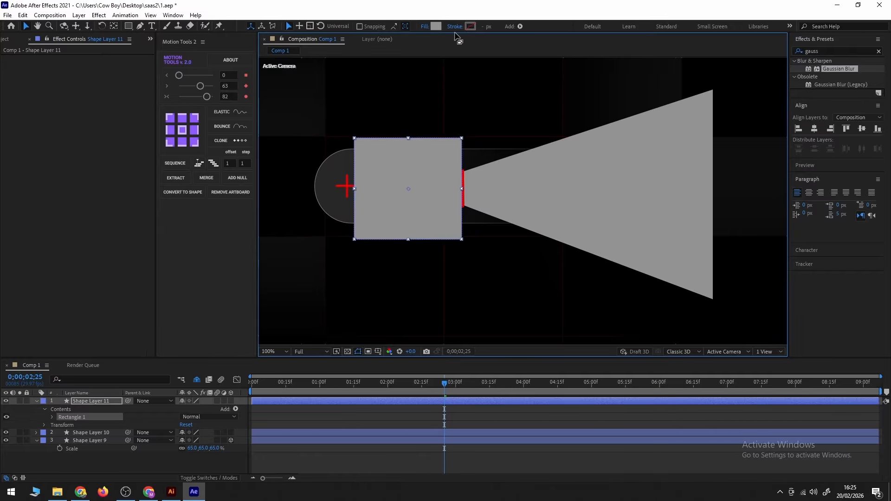
# - Fill the rectangle on Shape Layer 11 with white
pyautogui.click(436, 26)
pyautogui.moveTo(450, 331); pyautogui.dragTo(464, 325)
pyautogui.click(692, 329)
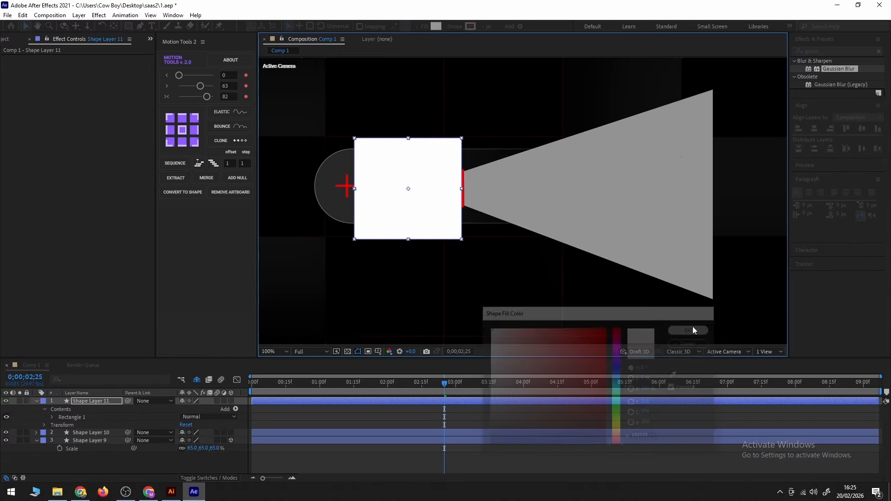
# - Find the Deep Glow 2 effect and apply it to Shape Layer 11
pyautogui.click(824, 51)
pyautogui.write('deep')
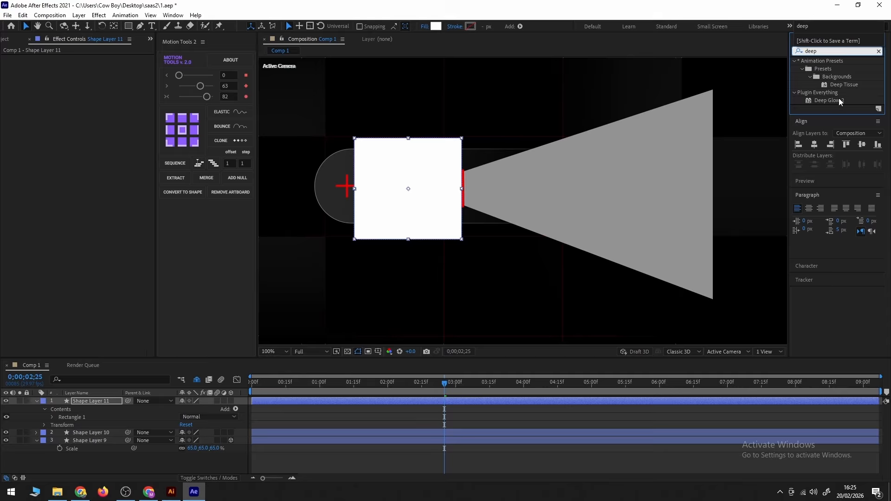
pyautogui.doubleClick(839, 100)
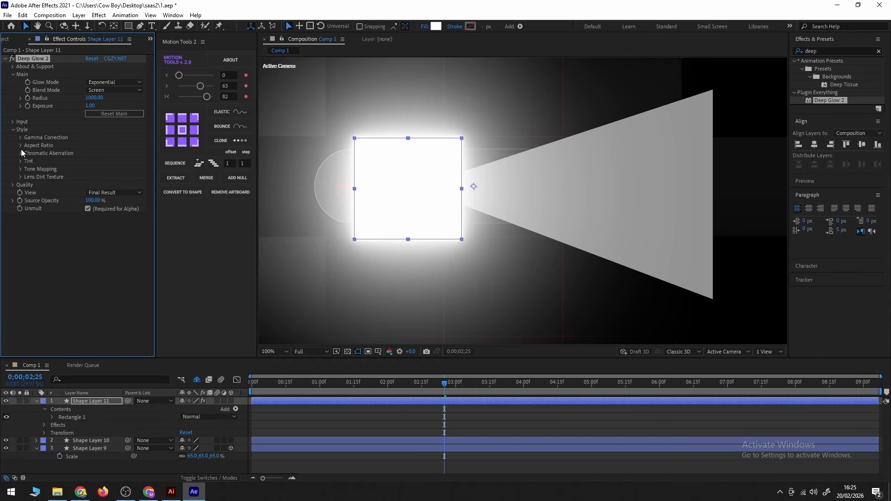
# - Tint the glow on Shape Layer 11 red with Monocolor tint mode and Soft Light tint blend mode
pyautogui.click(20, 161)
pyautogui.click(96, 169)
pyautogui.click(104, 192)
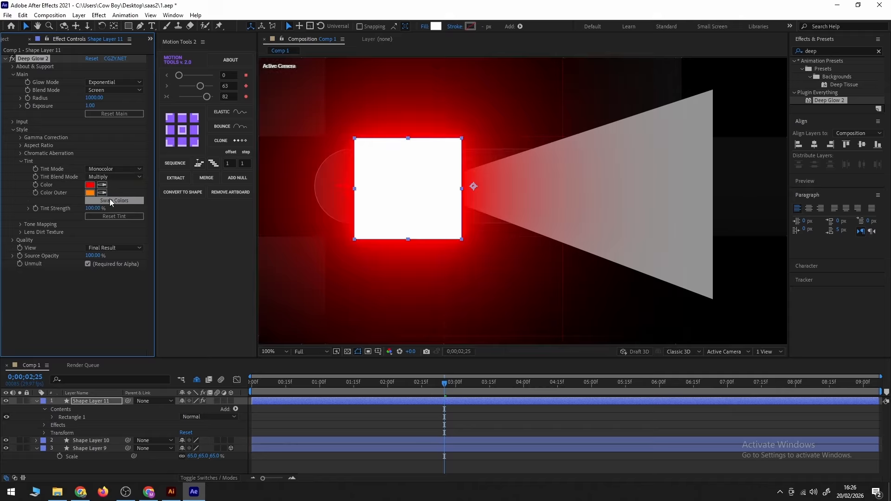
pyautogui.click(110, 176)
pyautogui.click(110, 207)
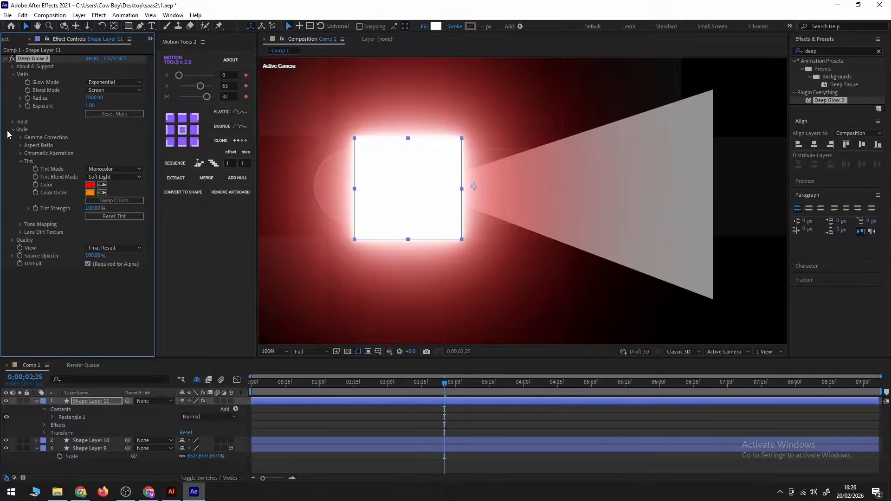
# - Set the Deep Glow 2 exposure on Shape Layer 11 to 2.50
pyautogui.click(90, 105)
pyautogui.press('Return')
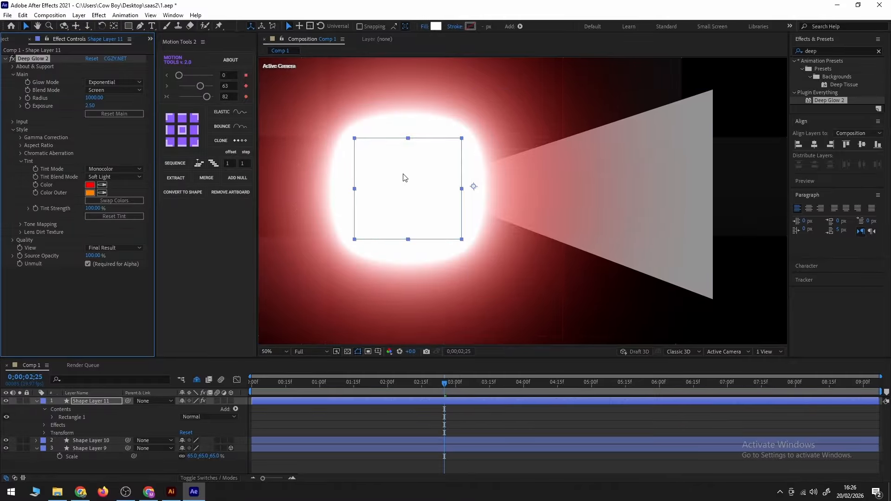
pyautogui.press(',')
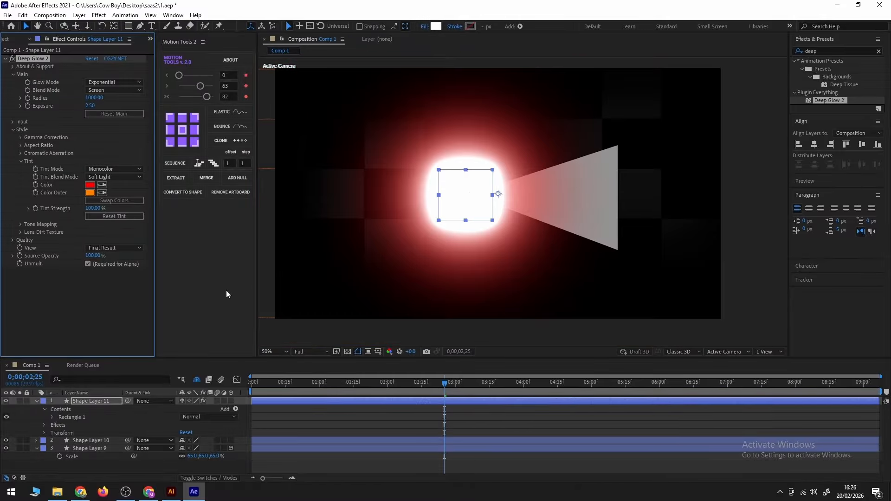
# - Move Shape Layer 11 beneath Shape Layer 10 and set its track matte to Alpha Matte "Shape Layer 10"
pyautogui.click(36, 401)
pyautogui.moveTo(81, 400); pyautogui.dragTo(85, 411)
pyautogui.click(85, 402)
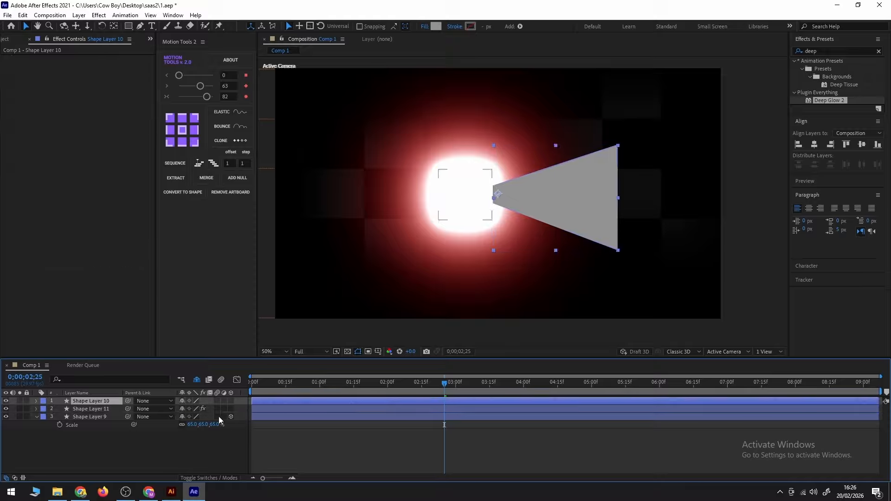
pyautogui.click(219, 477)
pyautogui.click(238, 409)
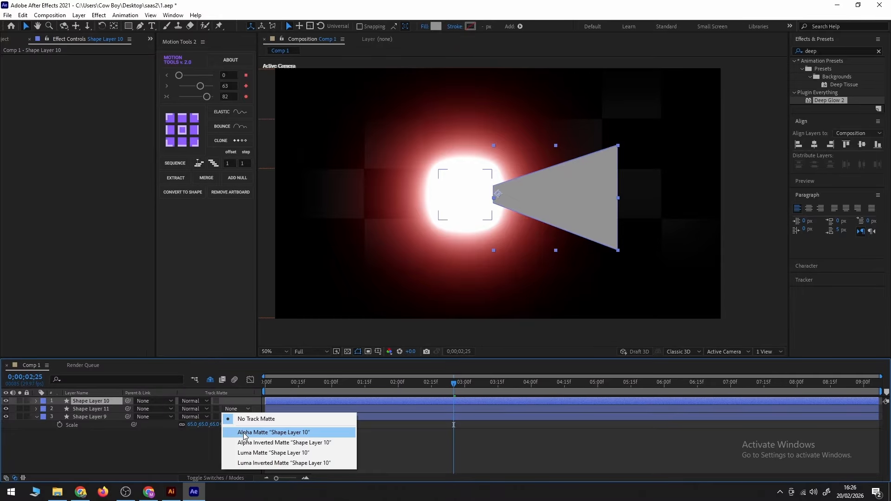
pyautogui.click(245, 432)
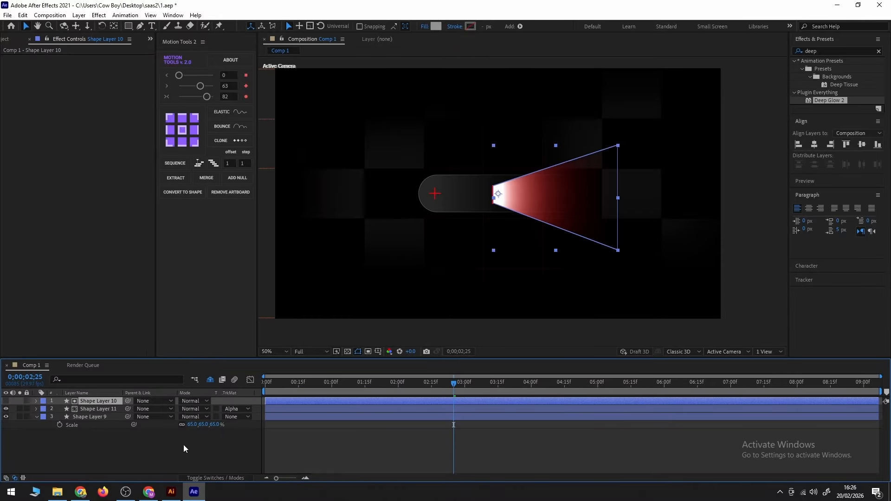
pyautogui.click(194, 477)
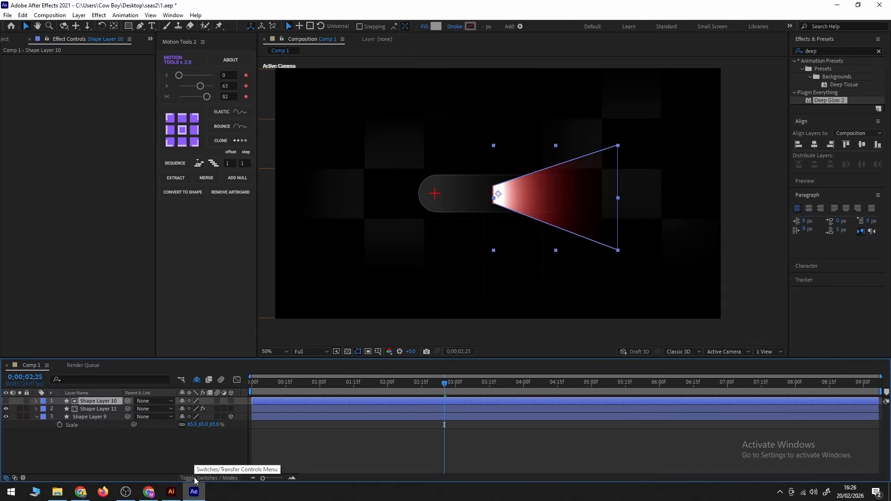
# - Nudge the glowing rectangle on Shape Layer 11 slightly left, away from the narrow end of the light cone
pyautogui.click(182, 453)
pyautogui.click(98, 407)
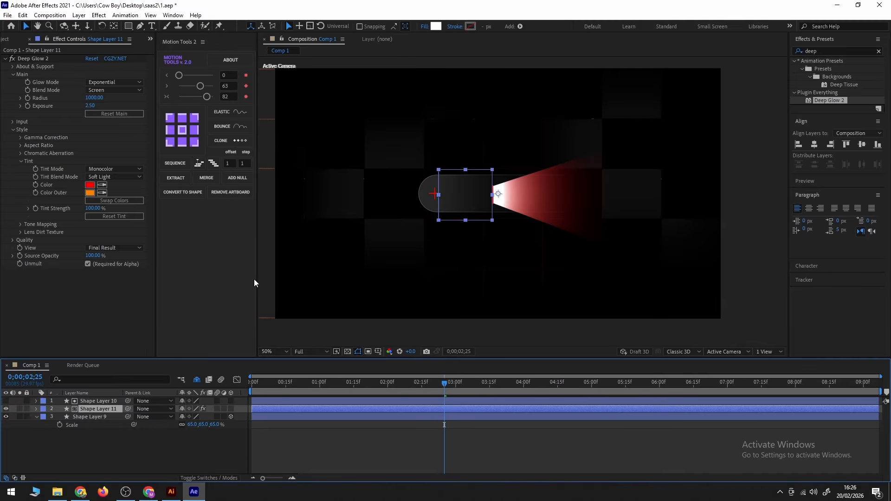
pyautogui.moveTo(498, 193); pyautogui.dragTo(494, 193)
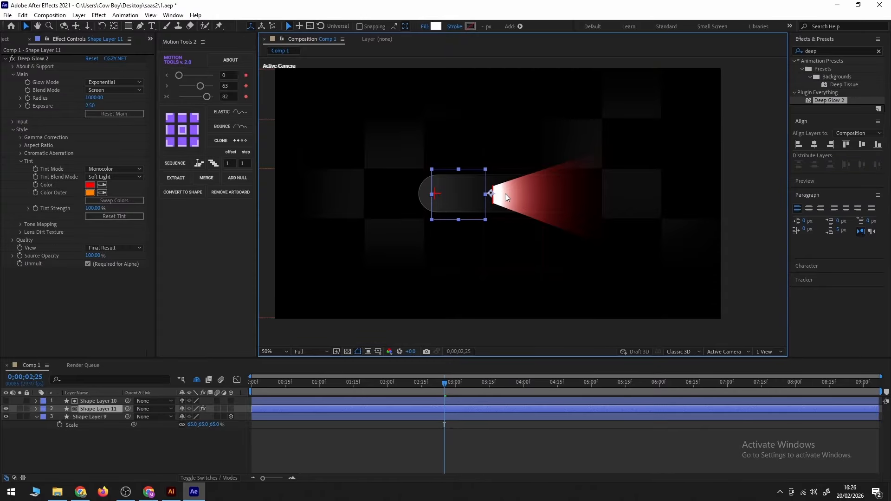
pyautogui.scroll(1, 505, 194)
pyautogui.moveTo(497, 196); pyautogui.dragTo(456, 188)
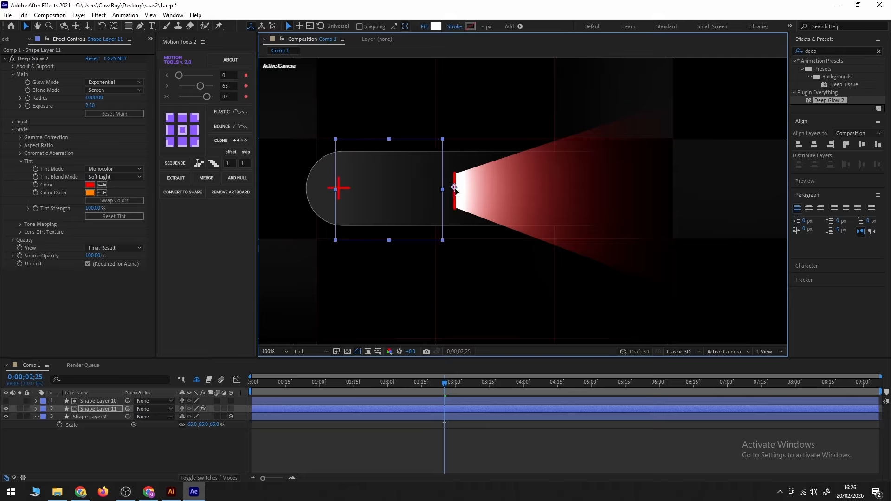
# - Apply the Gaussian Blur effect to the cone matte on Shape Layer 10
pyautogui.click(96, 402)
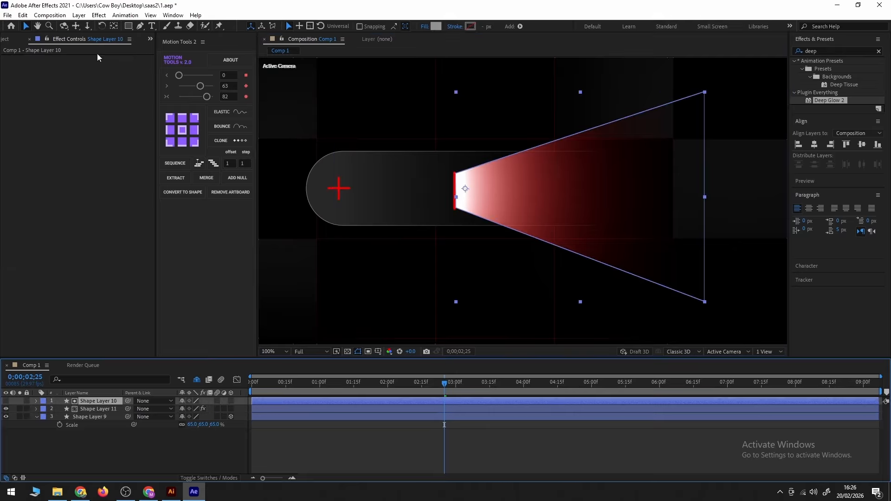
pyautogui.click(98, 409)
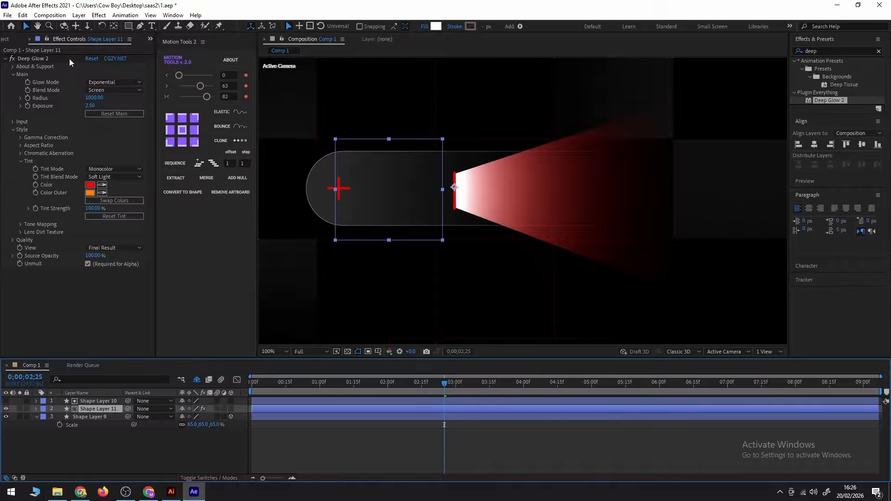
pyautogui.click(841, 50)
pyautogui.write('g')
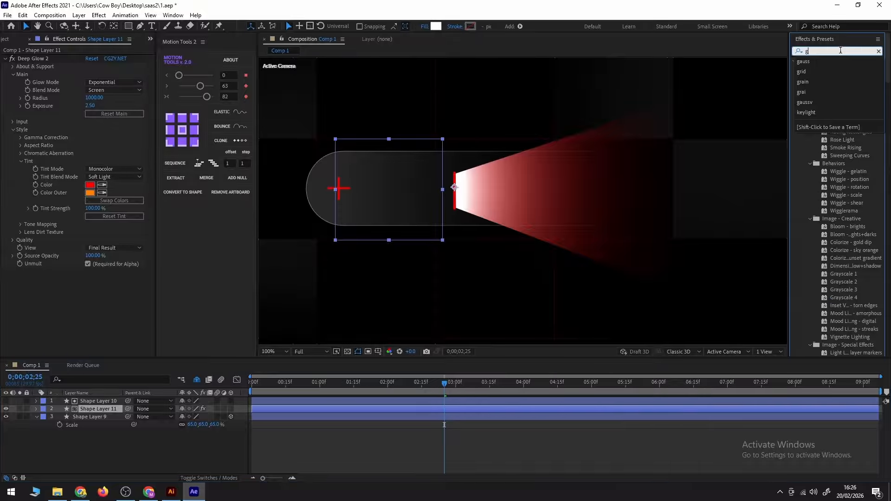
pyautogui.write('auss')
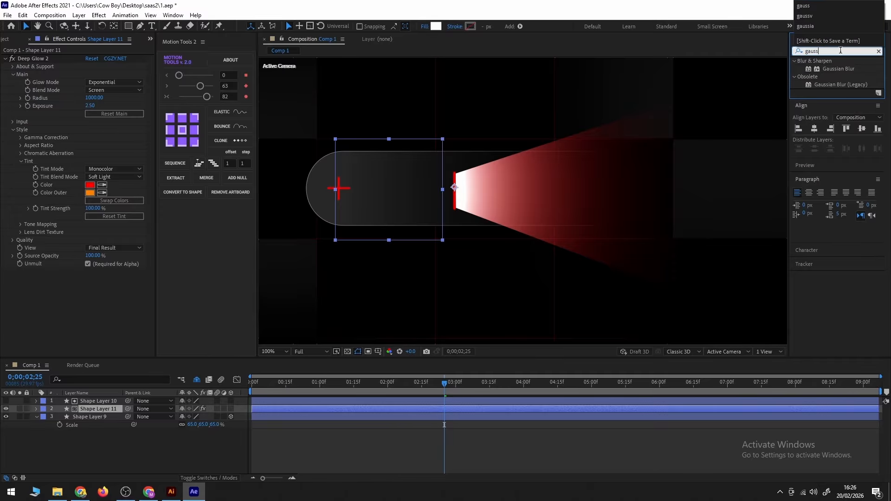
pyautogui.click(841, 68)
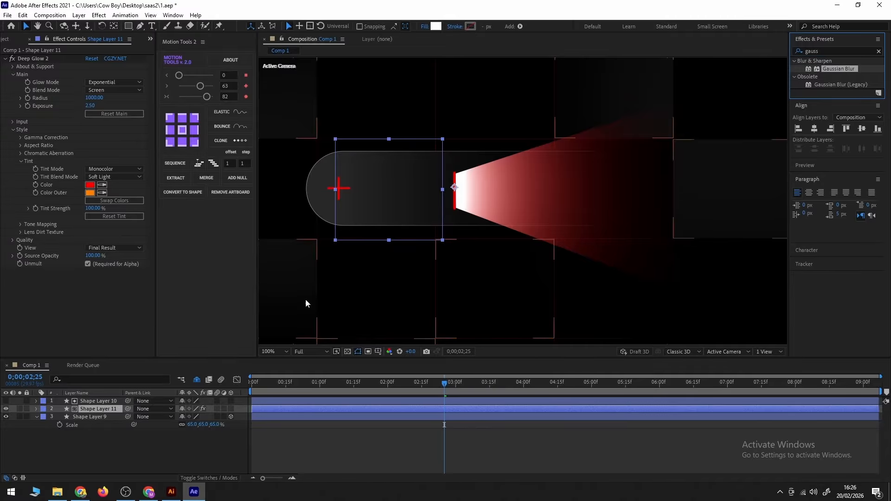
pyautogui.click(97, 401)
pyautogui.doubleClick(841, 70)
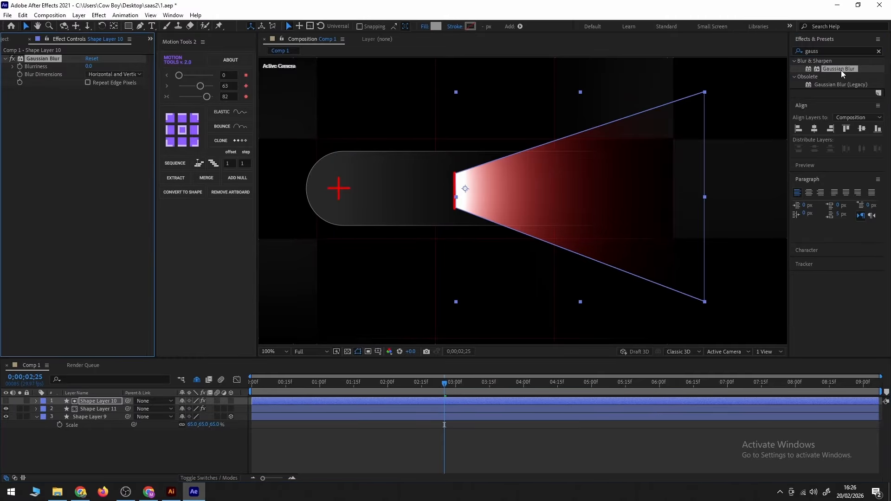
# - Raise the Gaussian Blur blurriness on Shape Layer 10 to 83.2 to soften the edges of the light cone
pyautogui.moveTo(87, 68); pyautogui.dragTo(488, 83)
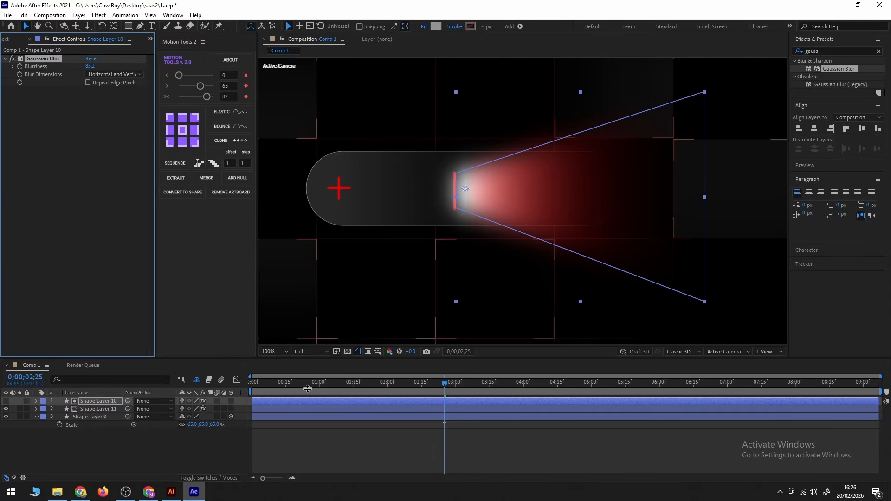
pyautogui.click(399, 300)
pyautogui.scroll(-1, 473, 252)
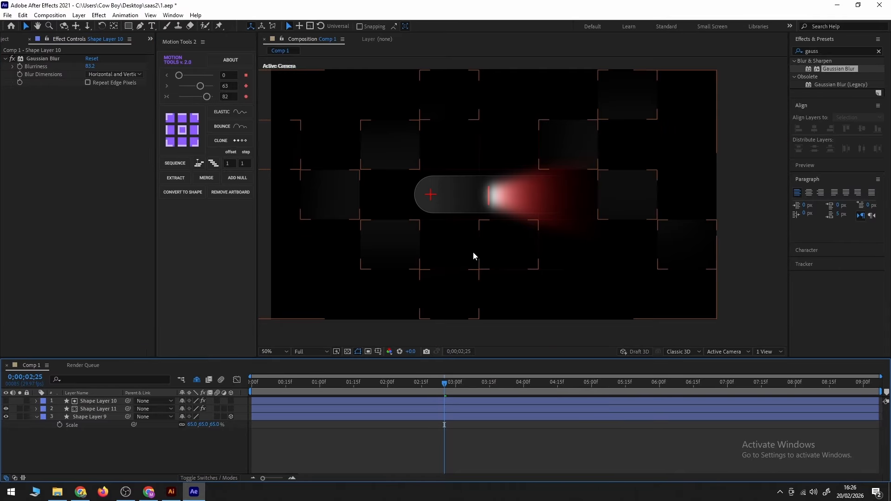
pyautogui.scroll(1, 489, 251)
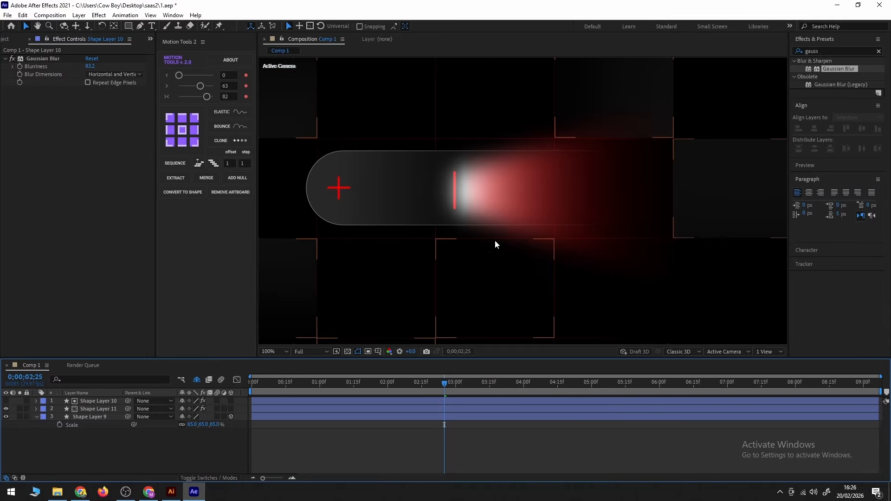
# - Duplicate Shape Layer 10 and Shape Layer 11 together to double the light beam
pyautogui.click(86, 409)
pyautogui.keyDown('shift'); pyautogui.click(89, 402); pyautogui.keyUp('shift')
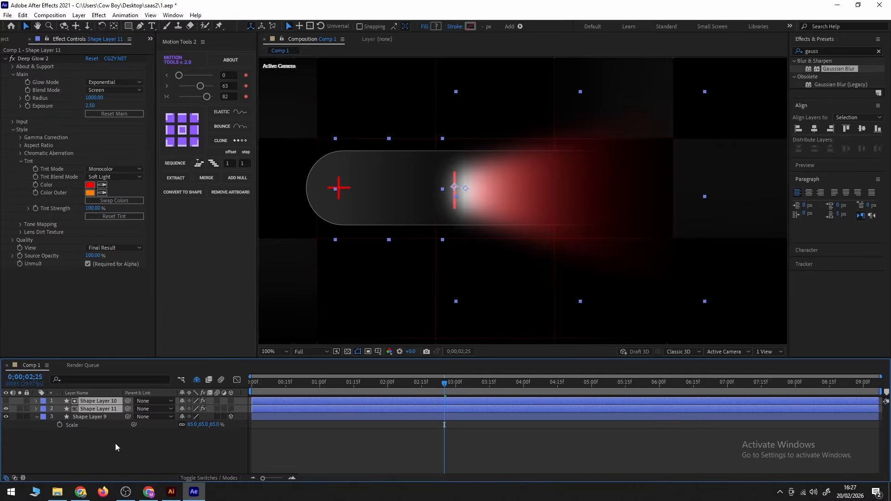
pyautogui.click(71, 445)
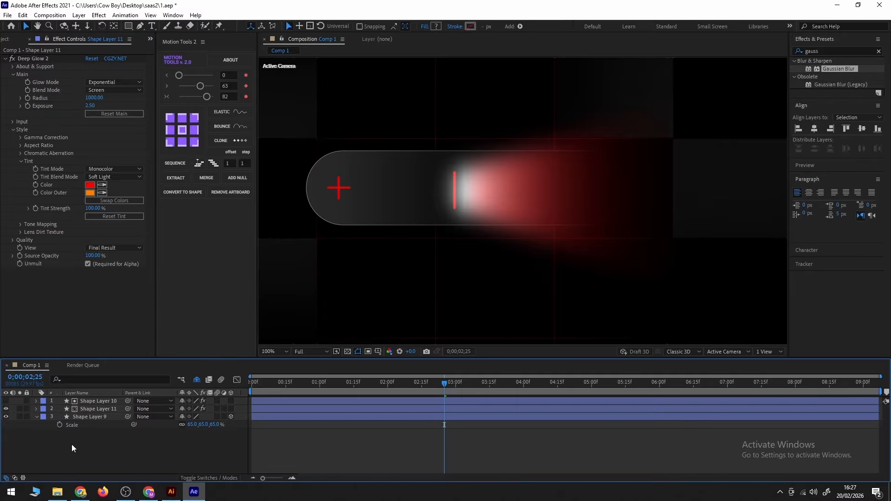
pyautogui.click(99, 409)
pyautogui.keyDown('shift'); pyautogui.click(99, 401); pyautogui.keyUp('shift')
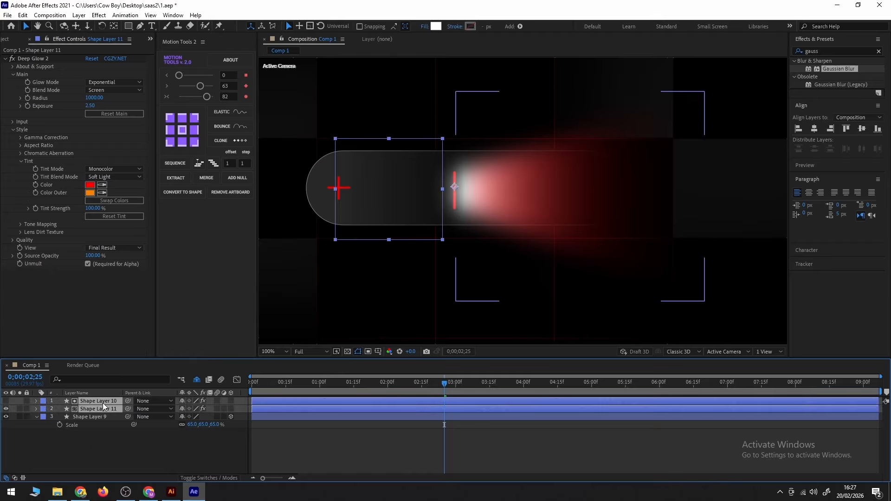
pyautogui.hotkey('ctrl', 'd')
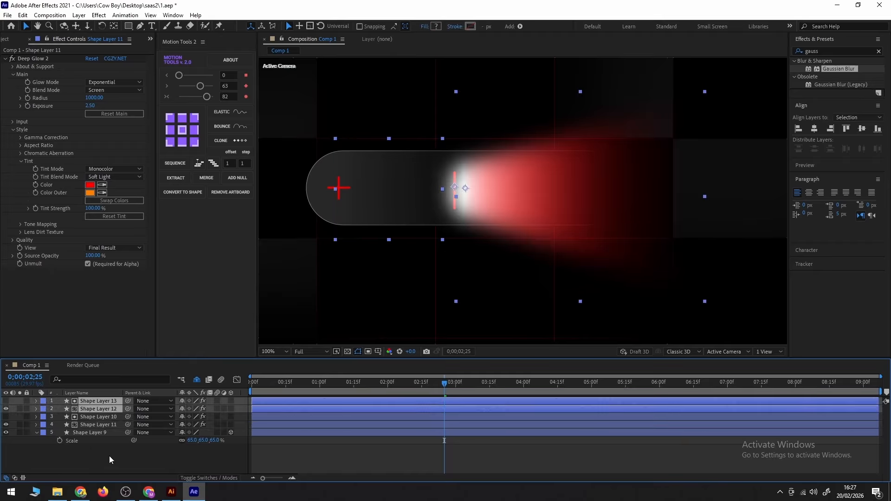
# - Set the Deep Glow 2 exposure on Shape Layer 11 to 4
pyautogui.click(95, 420)
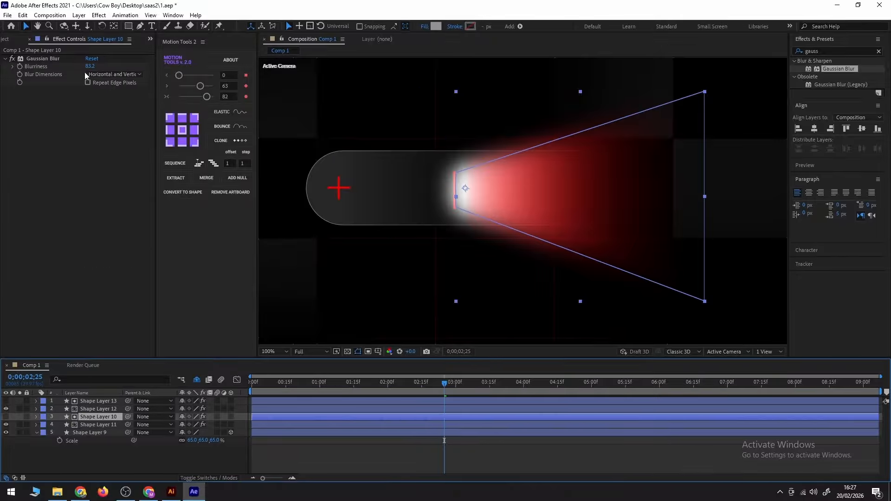
pyautogui.click(85, 424)
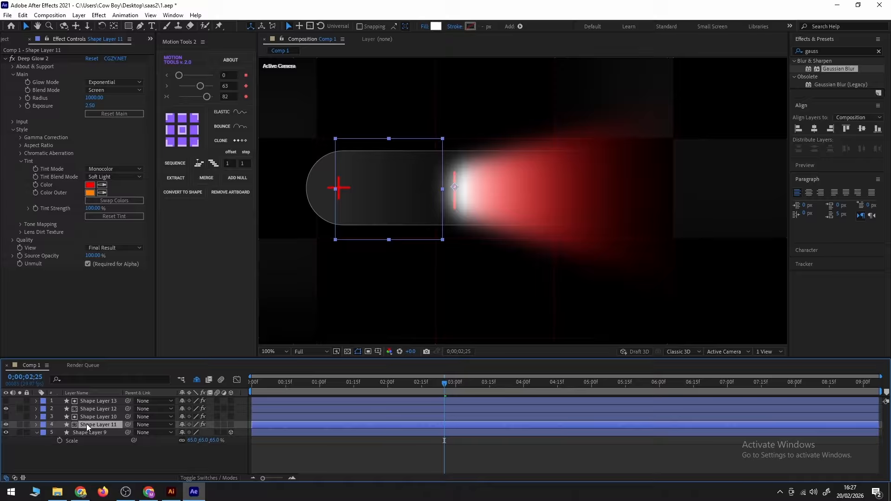
pyautogui.click(90, 106)
pyautogui.write('4')
pyautogui.press('Return')
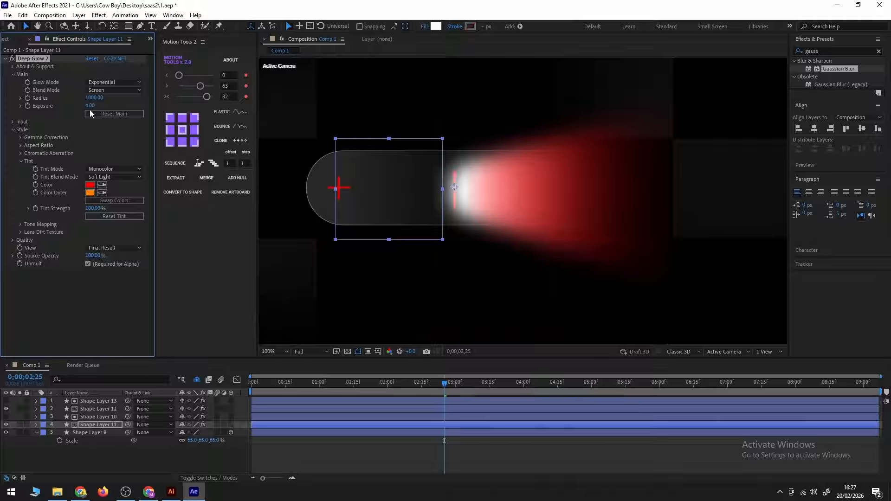
# - Change the fill colour of the rectangle on Shape Layer 11 to pure red, FF0000
pyautogui.click(438, 28)
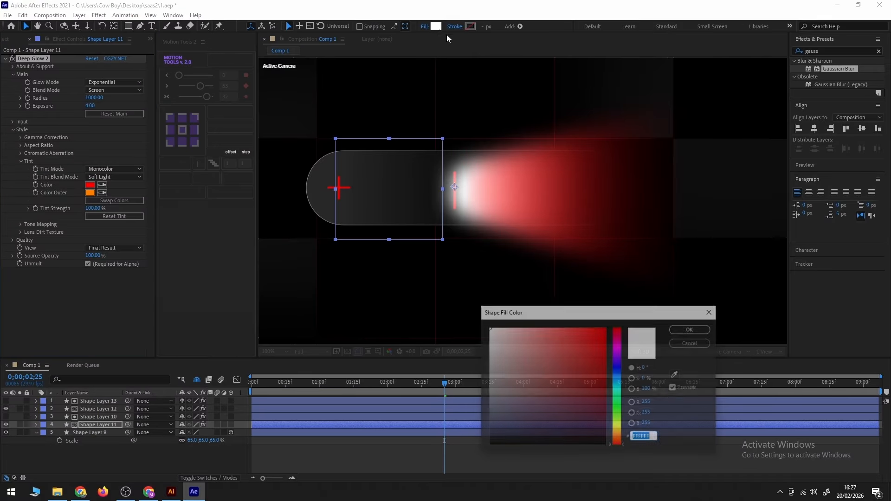
pyautogui.click(605, 328)
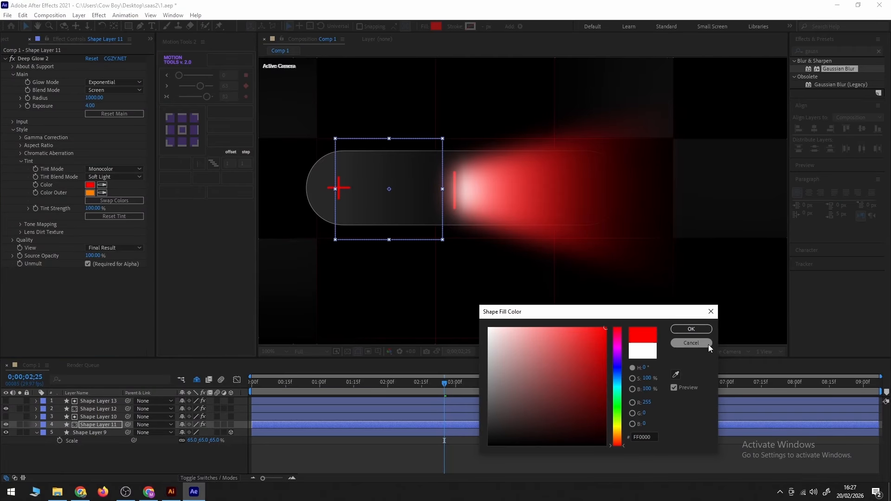
pyautogui.click(691, 330)
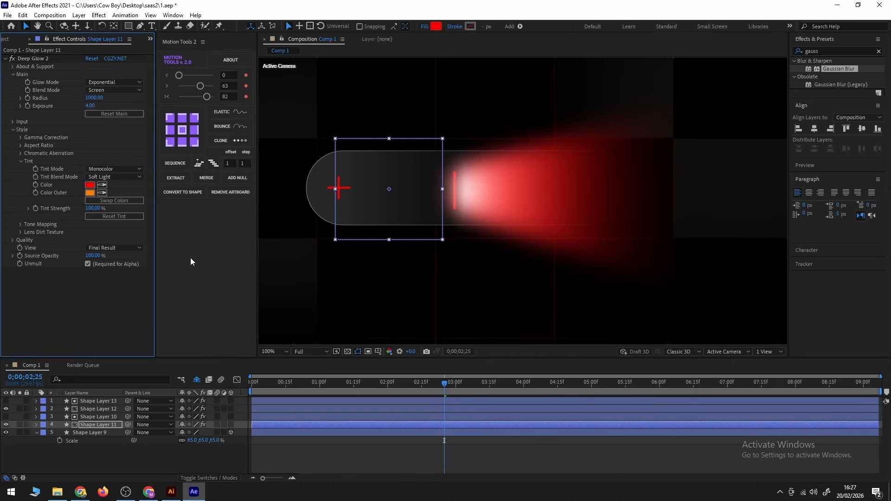
# - Increase the Deep Glow 2 radius on Shape Layer 11 to 1234
pyautogui.moveTo(94, 98); pyautogui.dragTo(197, 94)
pyautogui.scroll(-1, 493, 245)
pyautogui.scroll(1, 493, 245)
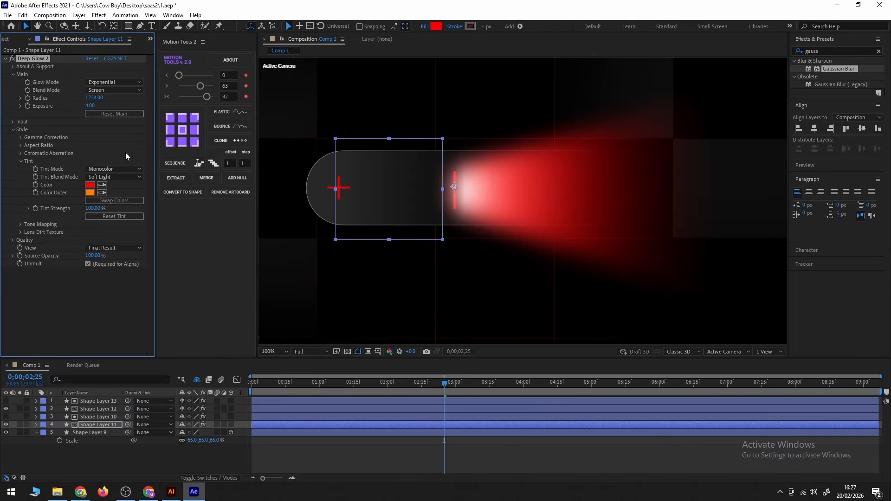
# - Raise the Deep Glow 2 exposure on Shape Layer 12 to 2.73 and adjust its radius
pyautogui.click(90, 416)
pyautogui.click(88, 409)
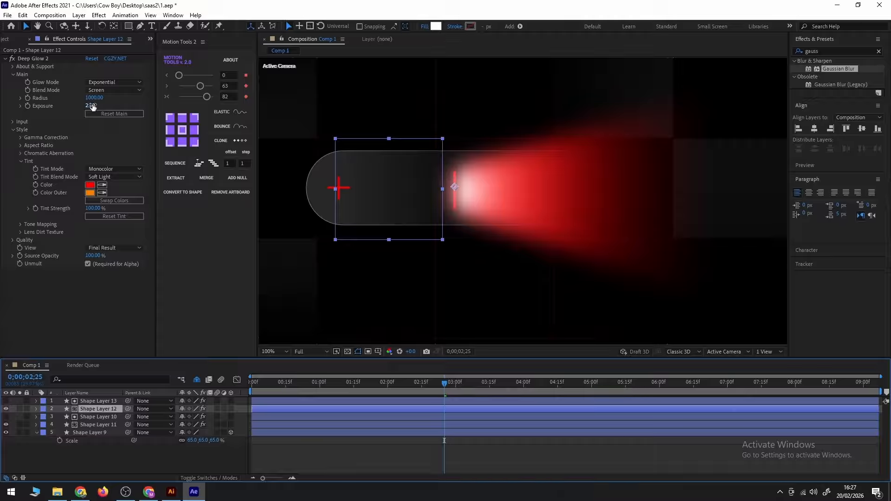
pyautogui.moveTo(91, 105); pyautogui.dragTo(191, 96)
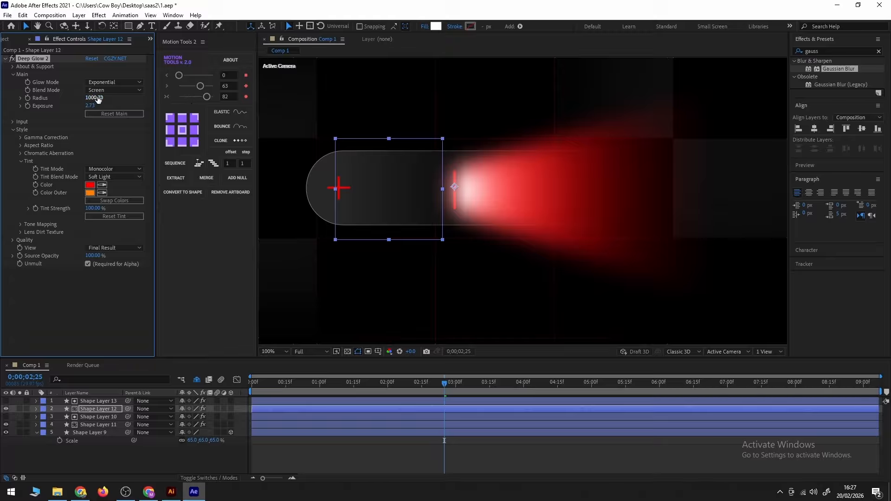
pyautogui.moveTo(98, 99); pyautogui.dragTo(132, 96)
# - Set the Gaussian Blur blurriness on Shape Layer 13 to 25 and check the resulting beam
pyautogui.click(91, 401)
pyautogui.click(90, 66)
pyautogui.write('25')
pyautogui.press('Return')
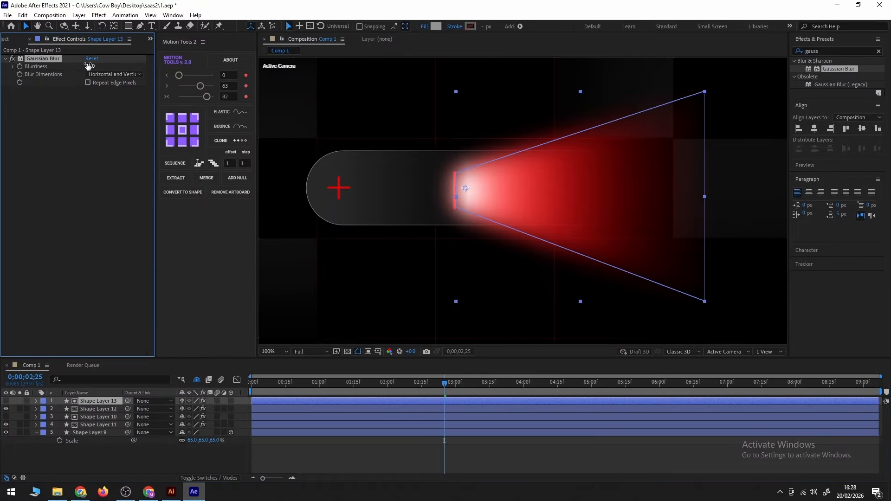
pyautogui.click(744, 144)
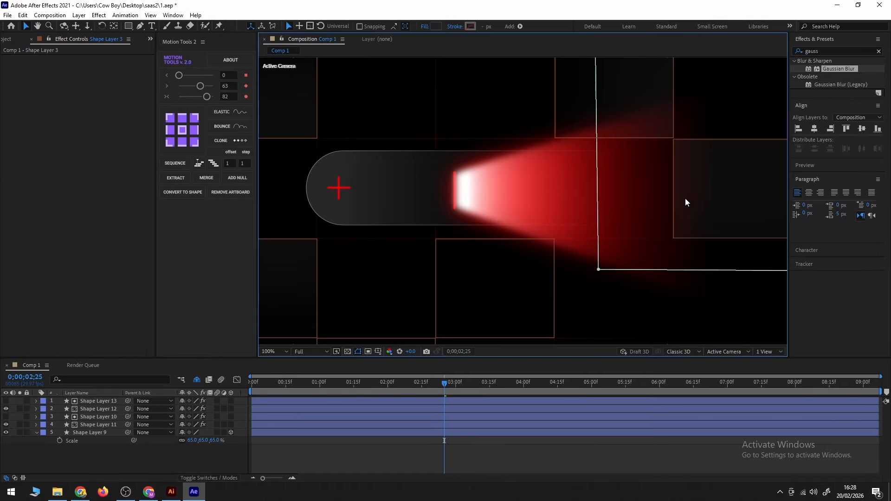
pyautogui.press(',')
pyautogui.click(740, 147)
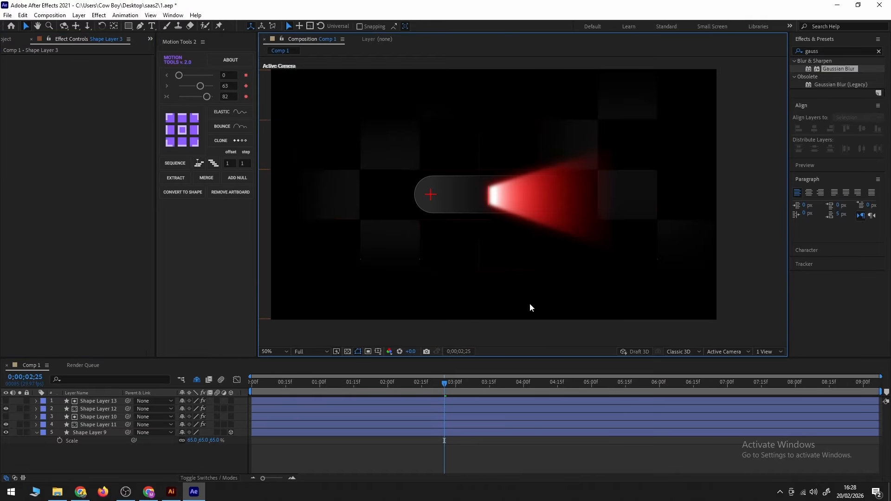
pyautogui.press('.')
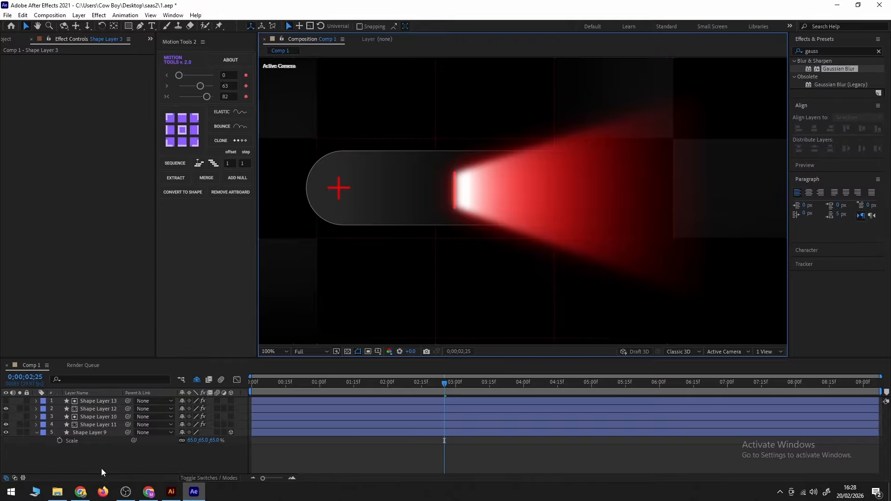
# - Bring the Particles - Green screen.mp4 clip into Comp 1 above all the shape layers
pyautogui.click(194, 492)
pyautogui.moveTo(299, 143); pyautogui.dragTo(437, 245)
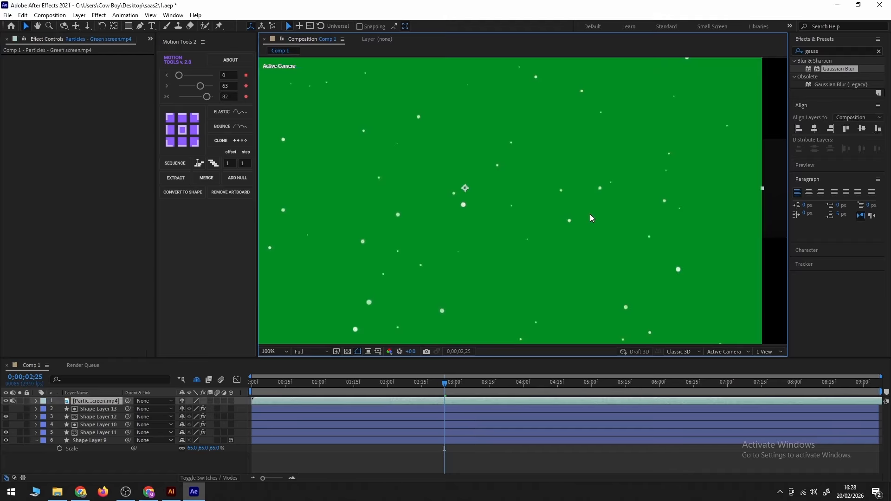
# - Scale the particles clip down to 47% over the light beam and mute its audio
pyautogui.scroll(-2, 590, 213)
pyautogui.press('s')
pyautogui.moveTo(191, 409); pyautogui.dragTo(3, 415)
pyautogui.click(13, 401)
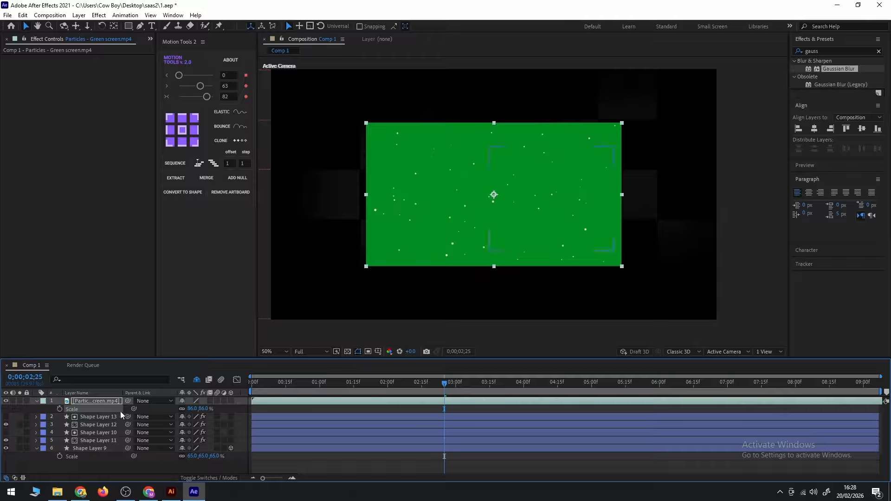
pyautogui.moveTo(192, 409); pyautogui.dragTo(175, 413)
# - Find the Keylight (1.2) effect and apply it to the particles clip
pyautogui.click(828, 51)
pyautogui.press('BackSpace')
pyautogui.press('BackSpace')
pyautogui.press('BackSpace')
pyautogui.press('BackSpace')
pyautogui.press('BackSpace')
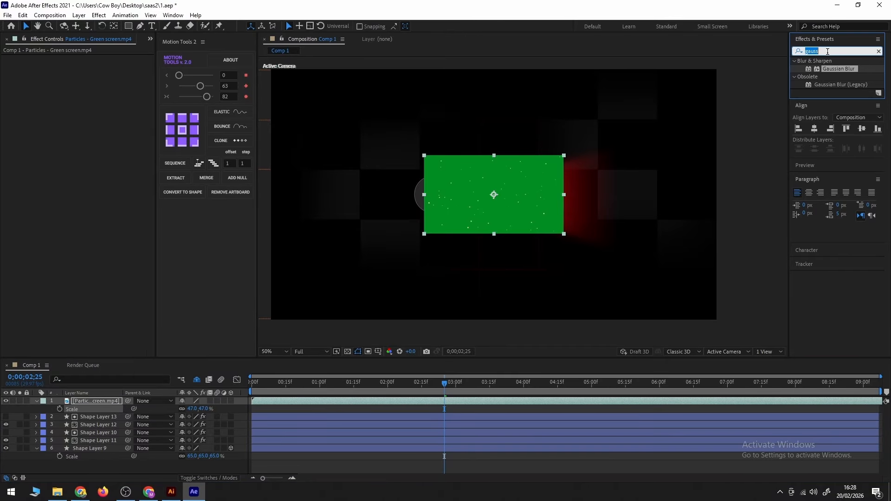
pyautogui.write('key')
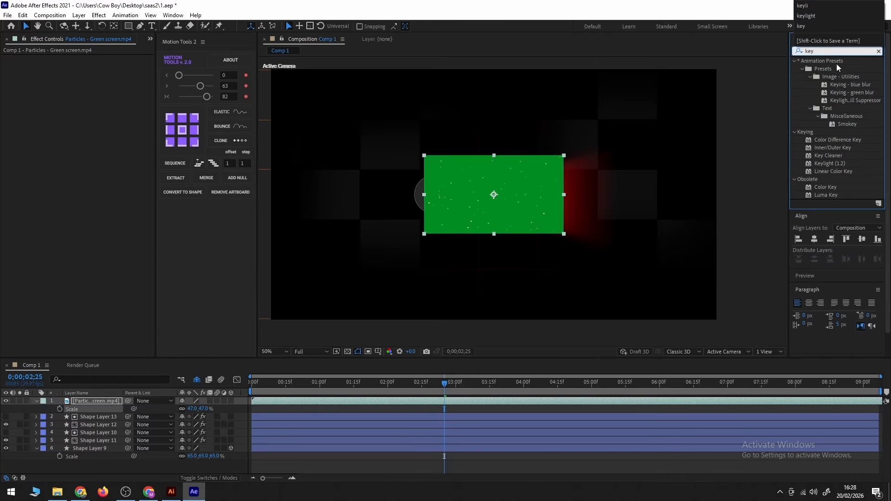
pyautogui.doubleClick(843, 163)
# - Key out the green background by sampling it from the particles clip as Keylight's Screen Colour
pyautogui.click(102, 117)
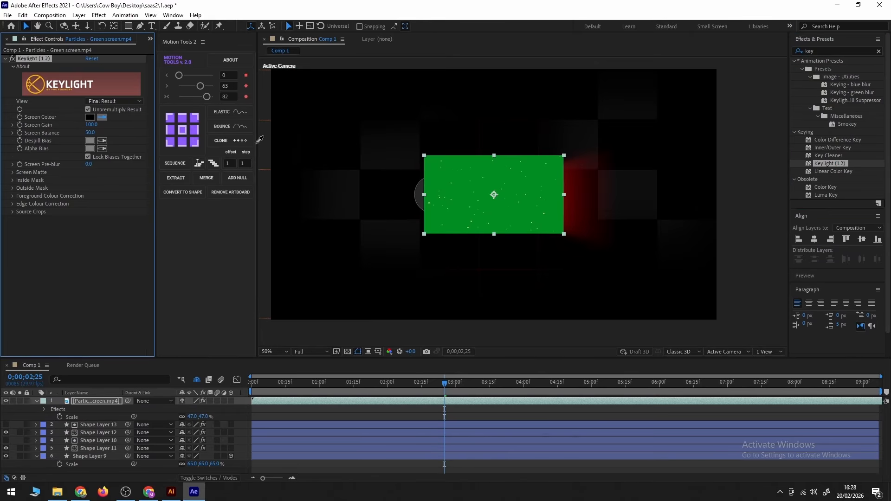
pyautogui.click(465, 160)
pyautogui.scroll(1, 500, 186)
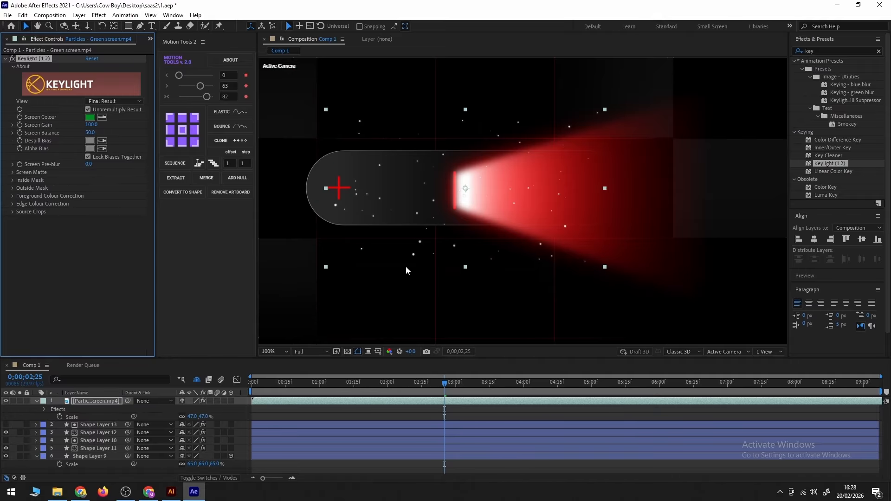
# - Scale the particles clip down to 21% and shift it right so it sits inside the beam
pyautogui.moveTo(190, 417); pyautogui.dragTo(179, 418)
pyautogui.rightClick(178, 418)
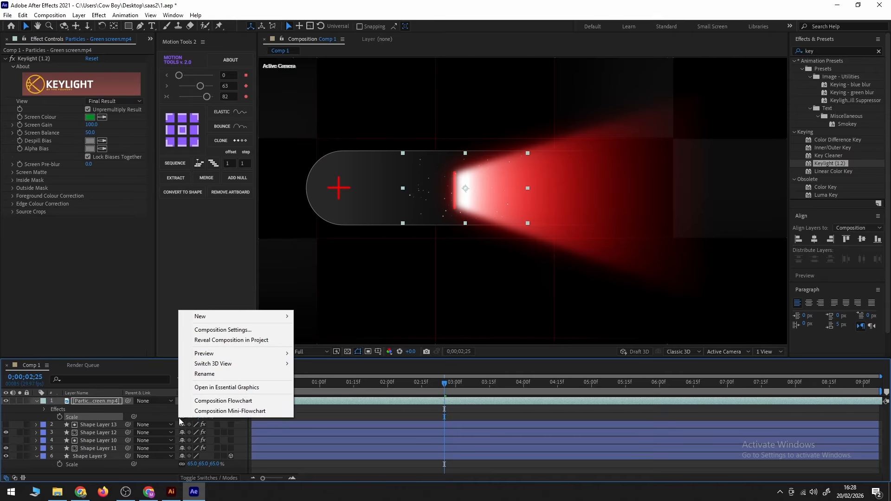
pyautogui.click(470, 191)
# - Duplicate Shape Layer 10 above the particles clip and use the copy as the clip's alpha track matte
pyautogui.click(89, 441)
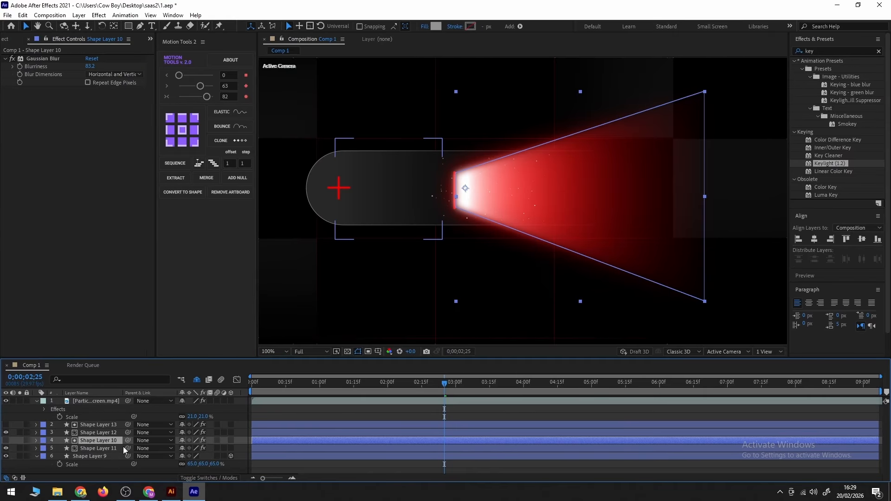
pyautogui.hotkey('ctrl', 'd')
pyautogui.moveTo(95, 442); pyautogui.dragTo(101, 397)
pyautogui.click(211, 477)
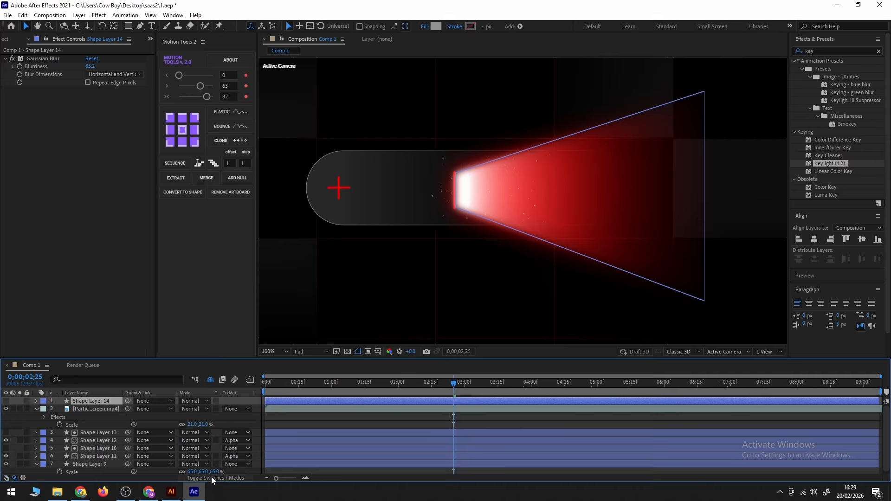
pyautogui.click(235, 410)
pyautogui.click(246, 433)
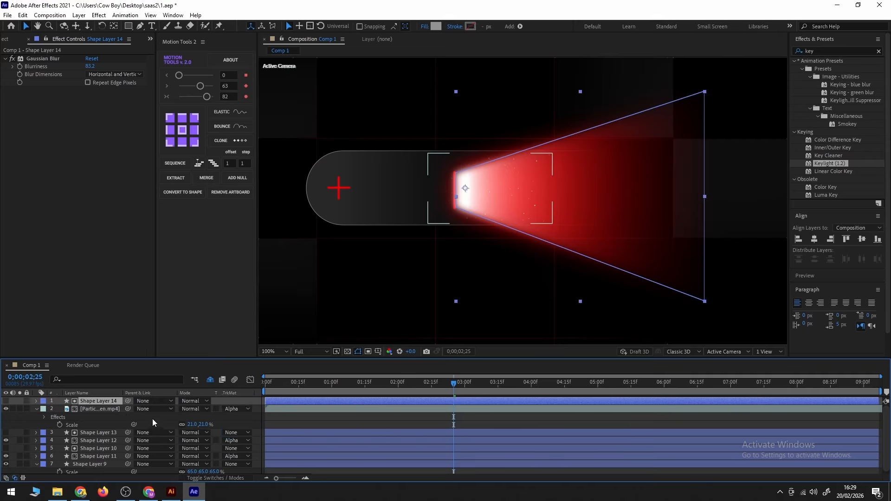
# - Collapse the particles clip's properties and shift its matte, Shape Layer 14, slightly to the left
pyautogui.click(35, 409)
pyautogui.click(82, 466)
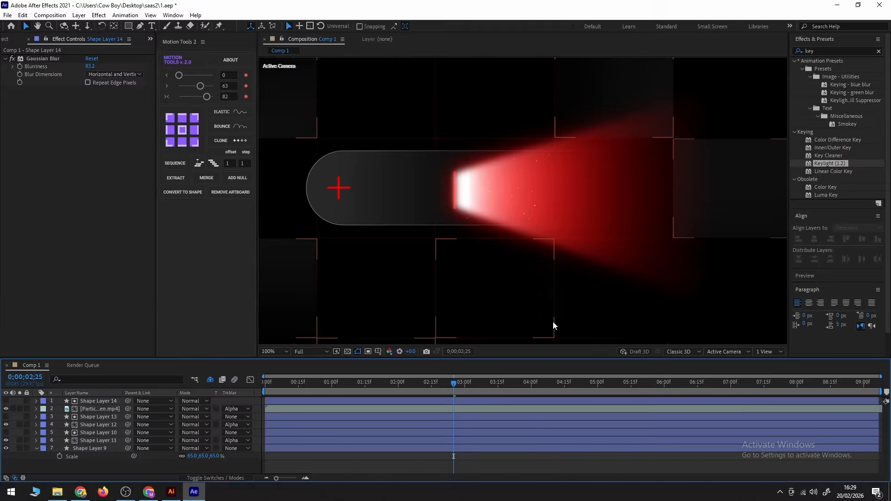
pyautogui.click(502, 210)
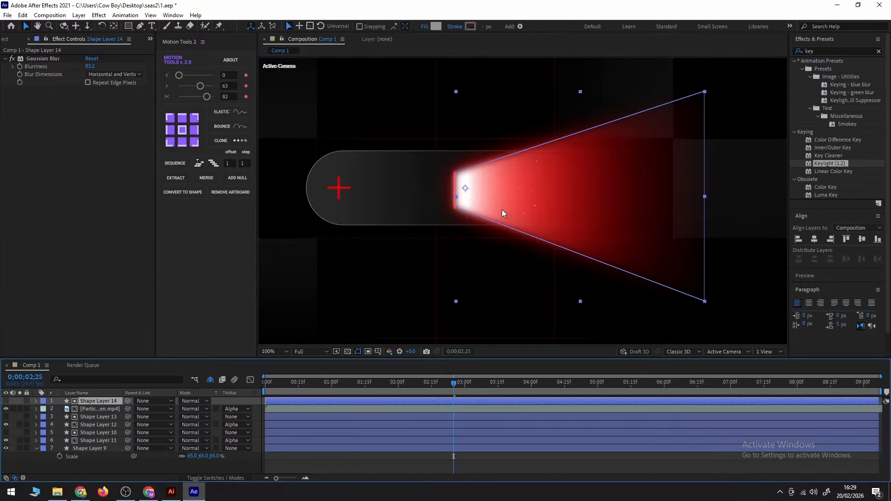
pyautogui.moveTo(465, 188); pyautogui.dragTo(464, 189)
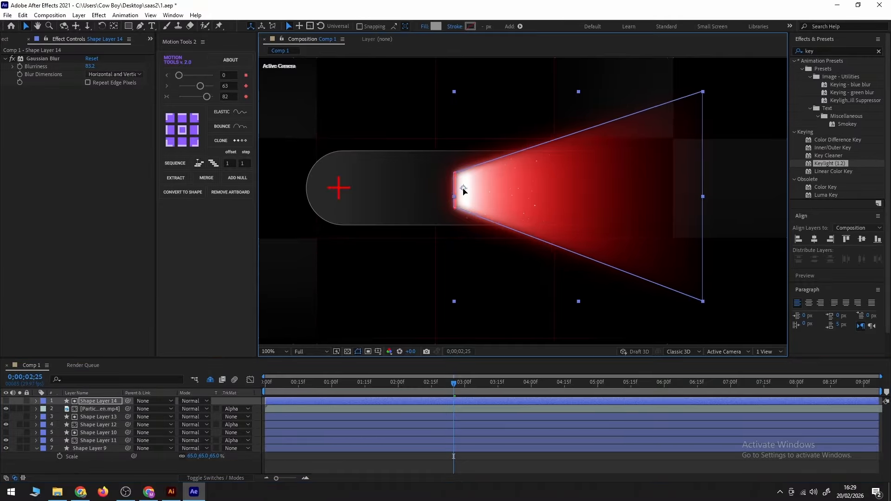
pyautogui.click(110, 470)
pyautogui.press(',')
pyautogui.press('.')
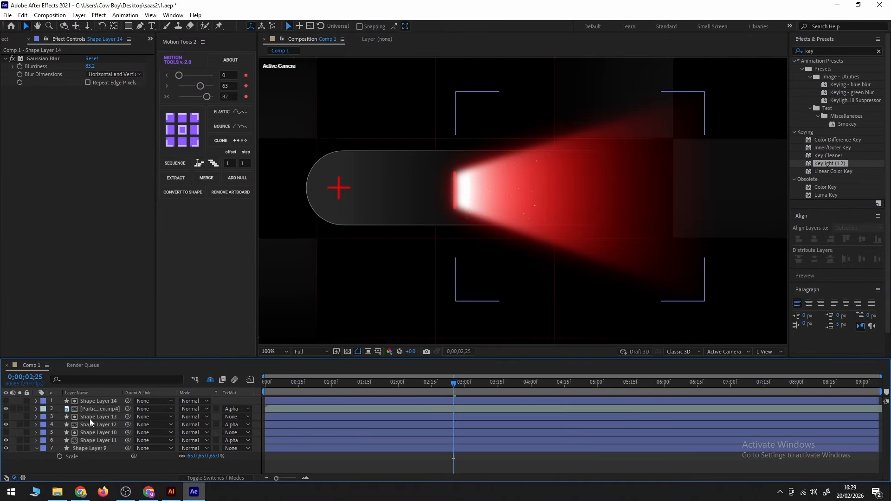
# - Pre-compose Shape Layers 10 to 14 together with the particles clip into a composition named LIGHT
pyautogui.click(88, 402)
pyautogui.keyDown('ctrl'); pyautogui.click(87, 409); pyautogui.keyUp('ctrl')
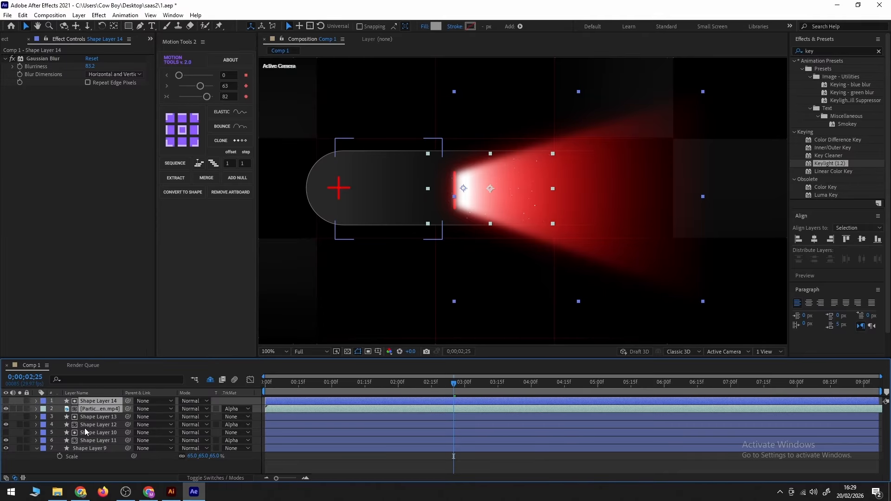
pyautogui.keyDown('ctrl'); pyautogui.click(88, 416); pyautogui.keyUp('ctrl')
pyautogui.keyDown('ctrl'); pyautogui.click(91, 424); pyautogui.keyUp('ctrl')
pyautogui.keyDown('ctrl'); pyautogui.click(91, 432); pyautogui.keyUp('ctrl')
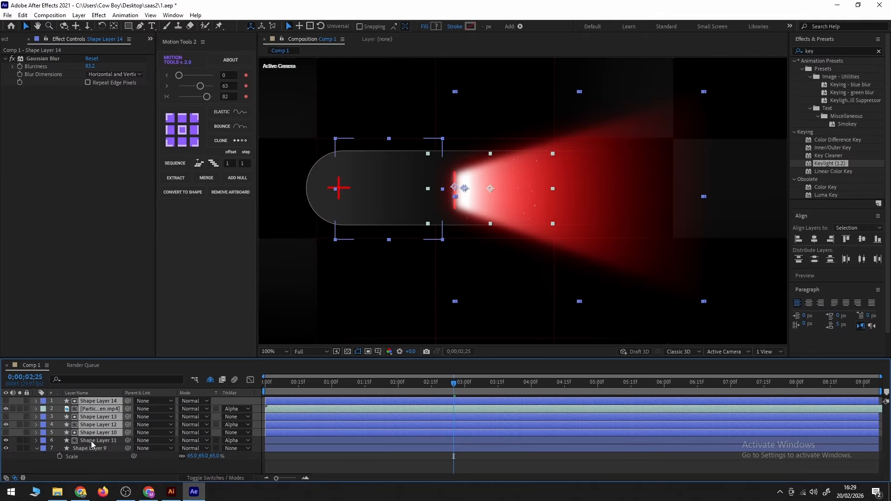
pyautogui.keyDown('ctrl'); pyautogui.click(91, 440); pyautogui.keyUp('ctrl')
pyautogui.rightClick(93, 442)
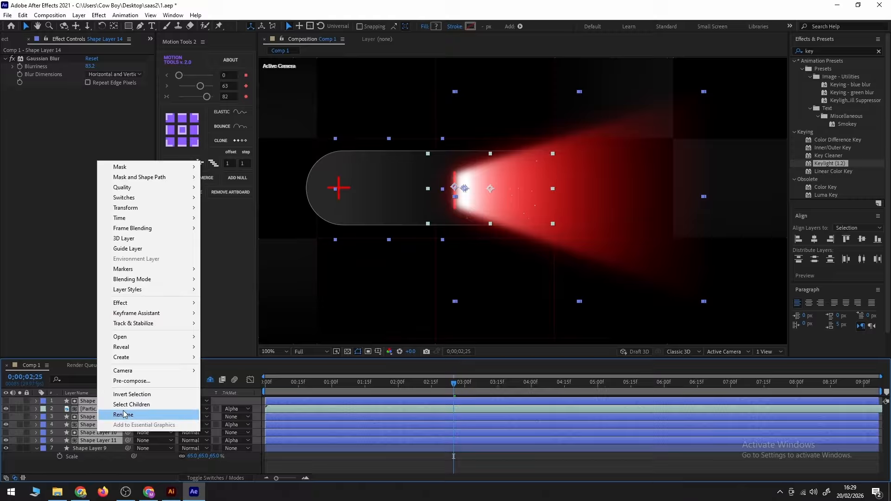
pyautogui.click(140, 381)
pyautogui.write('LIGHT')
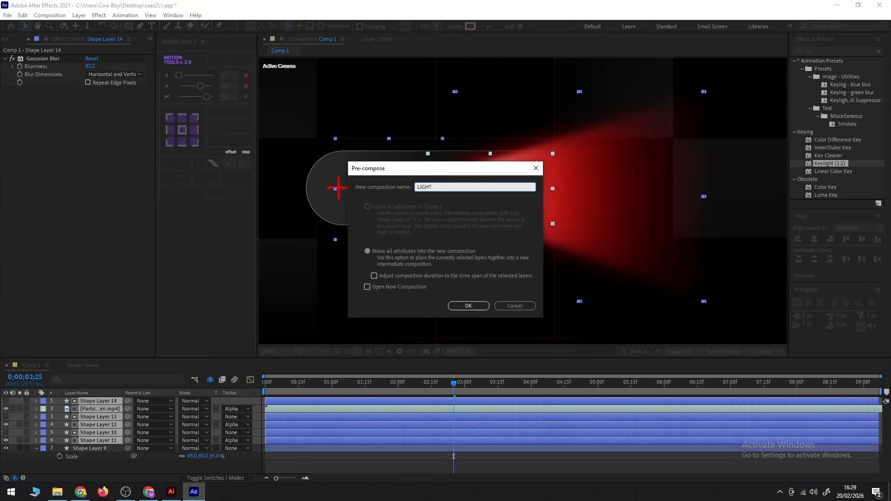
pyautogui.press('Return')
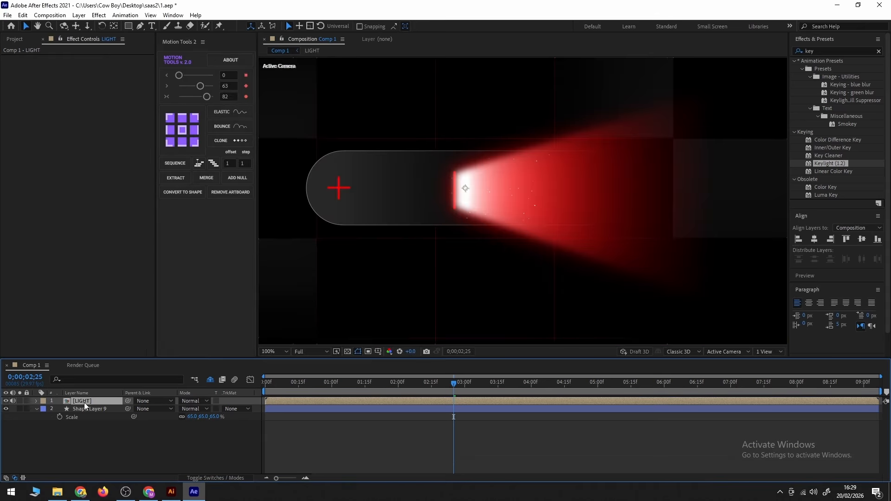
# - Parent the LIGHT precomp to Shape Layer 9 and make it a 3D layer
pyautogui.moveTo(127, 401); pyautogui.dragTo(79, 411)
pyautogui.click(230, 478)
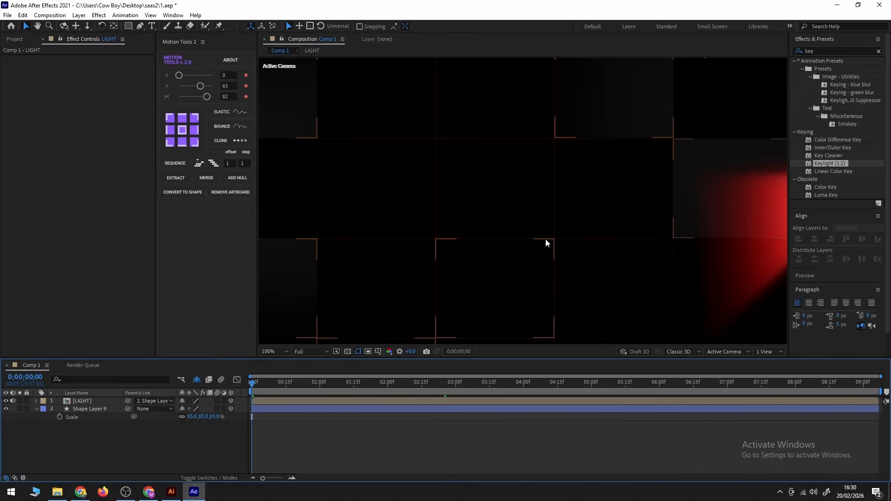
# - Keyframe LIGHT's opacity from 0% at the first frame to 100% about 8 frames in
pyautogui.click(260, 402)
pyautogui.press('t')
pyautogui.click(59, 409)
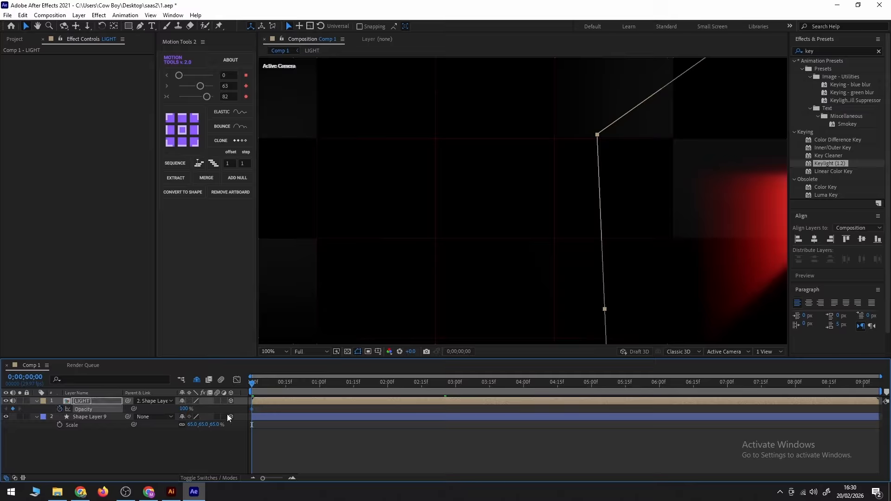
pyautogui.moveTo(193, 410); pyautogui.dragTo(5, 429)
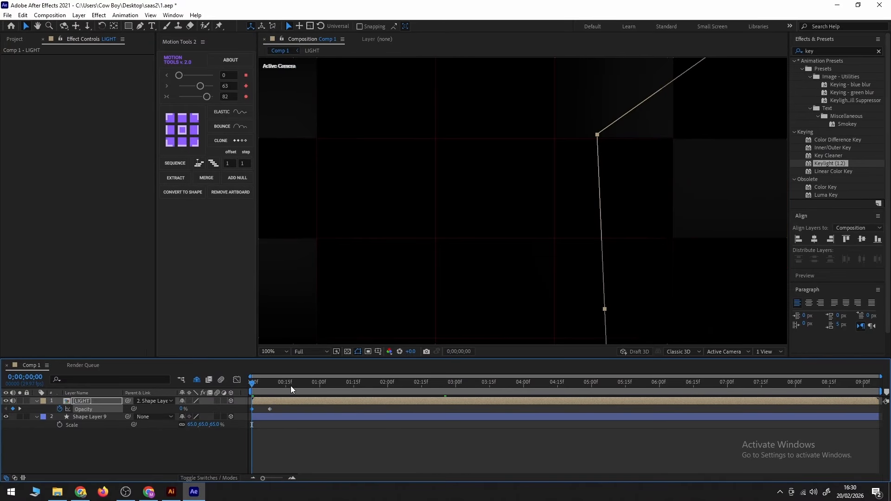
pyautogui.moveTo(291, 383); pyautogui.dragTo(308, 384)
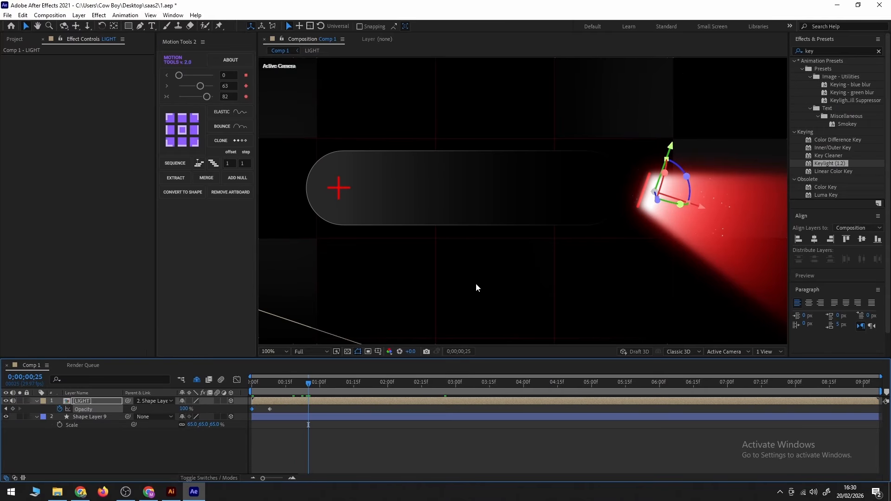
# - Move LIGHT's two opacity keyframes to start around 0;00;01;12, where Shape Layer 9 finishes rotating, and preview the animation
pyautogui.moveTo(323, 387); pyautogui.dragTo(249, 417)
pyautogui.click(255, 416)
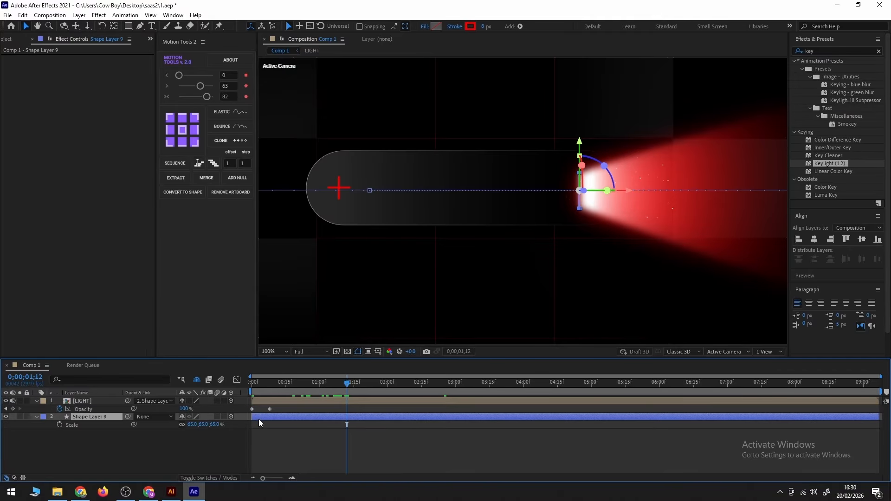
pyautogui.press('u')
pyautogui.moveTo(281, 407); pyautogui.dragTo(236, 392)
pyautogui.scroll(-2, 522, 257)
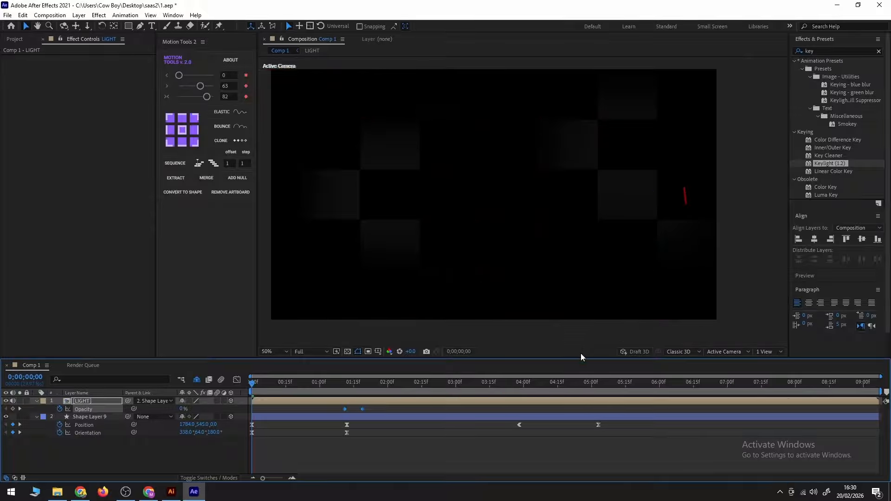
pyautogui.press('space')
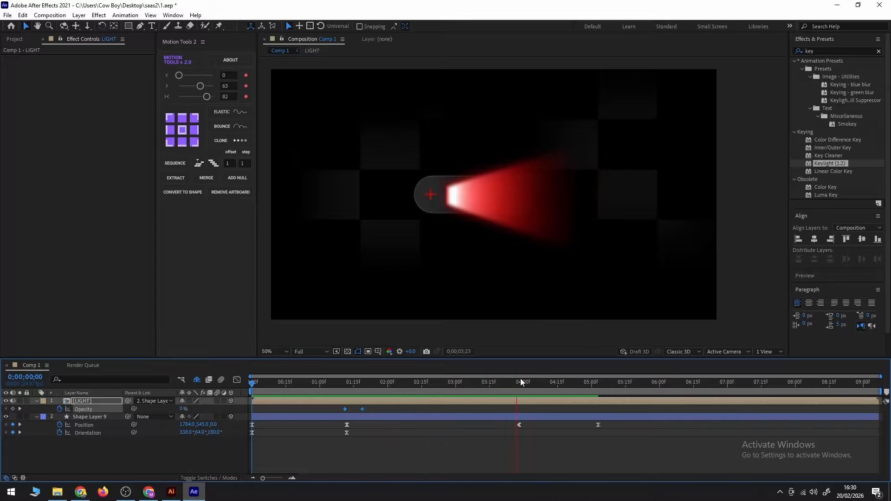
pyautogui.click(252, 385)
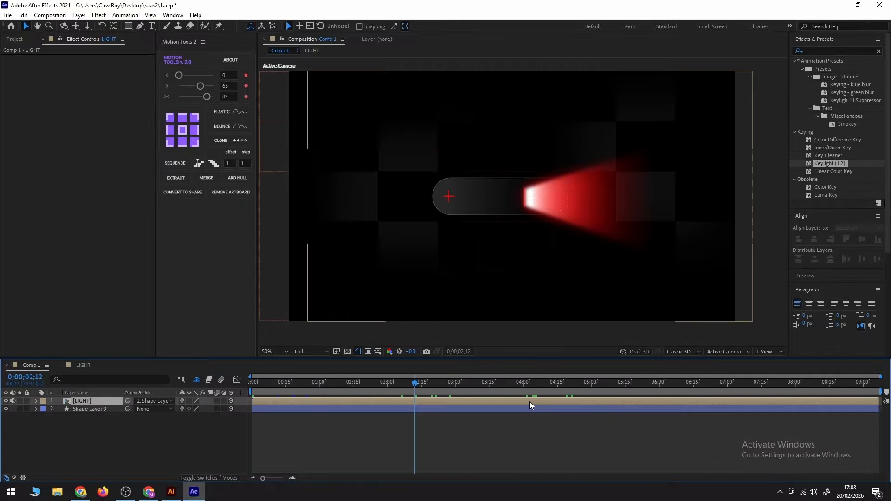
# - In the LIGHT precomp, set the Gaussian Blur blurriness of Shape Layer 13 to 105.4 and of Shape Layer 10 to 237.5
pyautogui.doubleClick(529, 402)
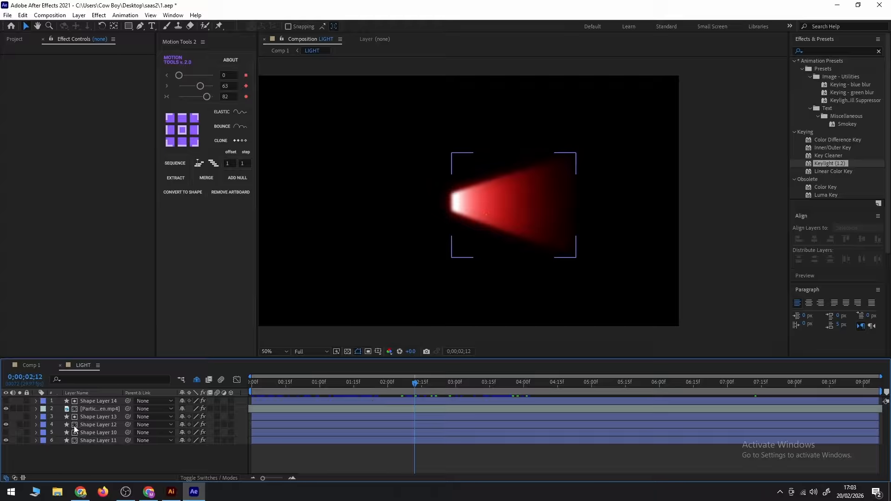
pyautogui.click(88, 416)
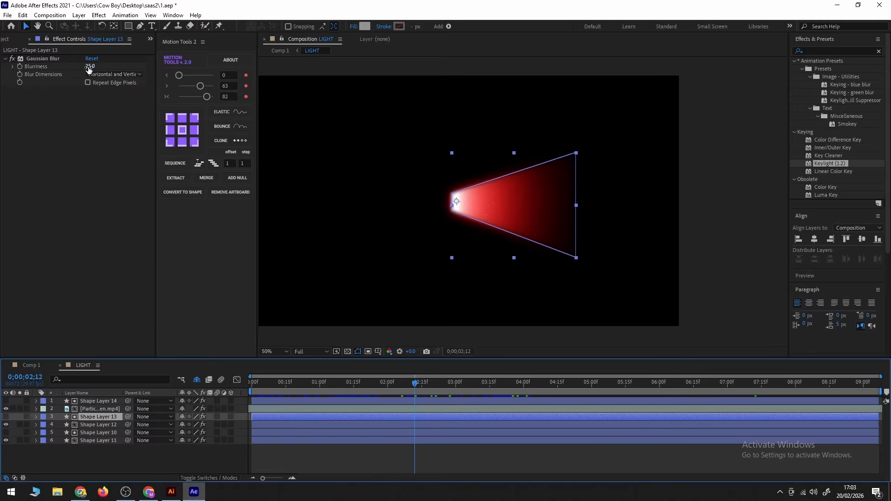
pyautogui.moveTo(89, 66); pyautogui.dragTo(193, 73)
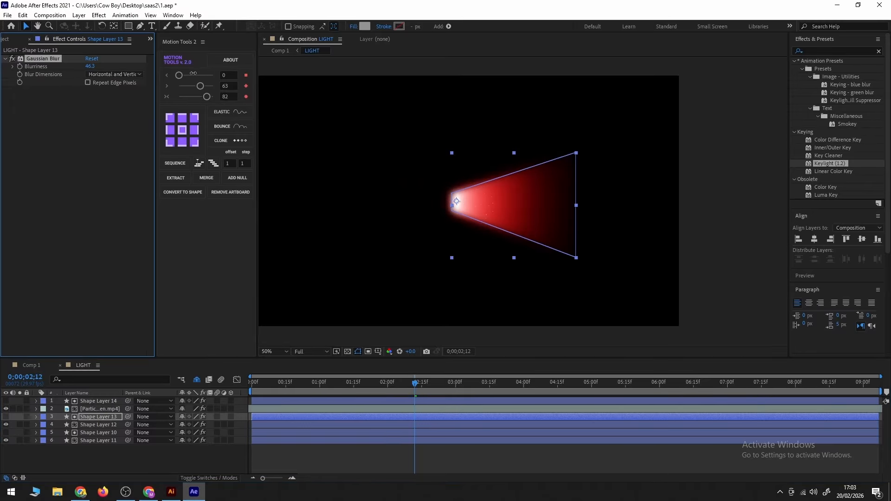
pyautogui.moveTo(264, 74); pyautogui.dragTo(499, 70)
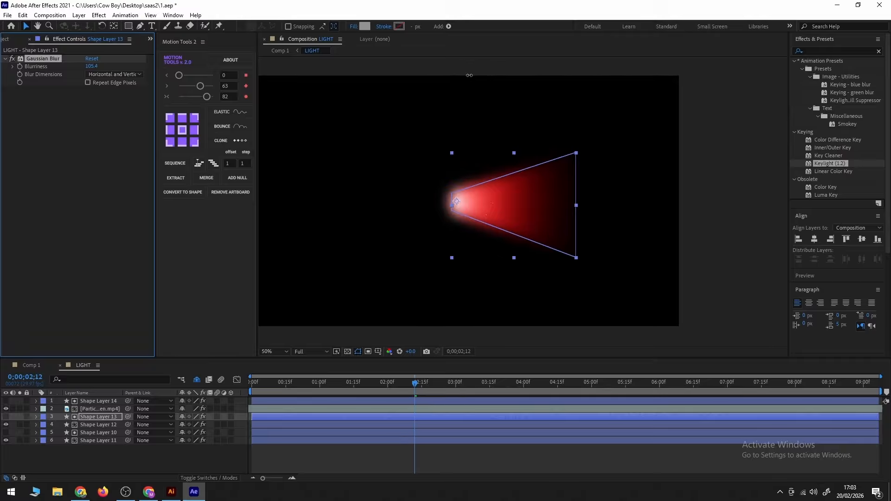
pyautogui.click(91, 433)
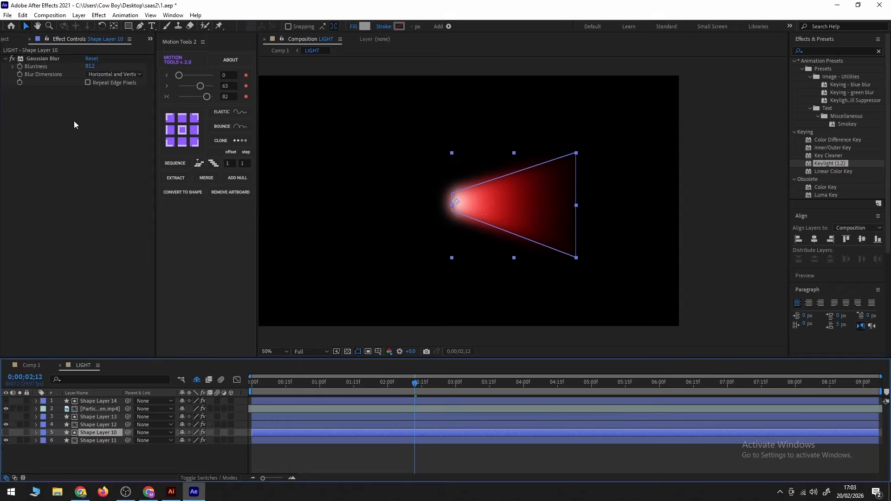
pyautogui.moveTo(90, 69); pyautogui.dragTo(208, 75)
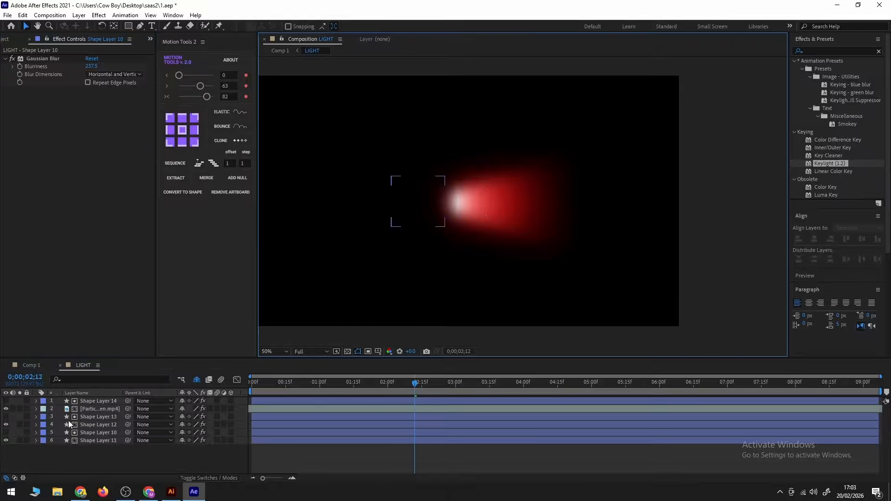
# - Move the keyed particles clip slightly right along the beam
pyautogui.click(89, 408)
pyautogui.moveTo(474, 199); pyautogui.dragTo(477, 198)
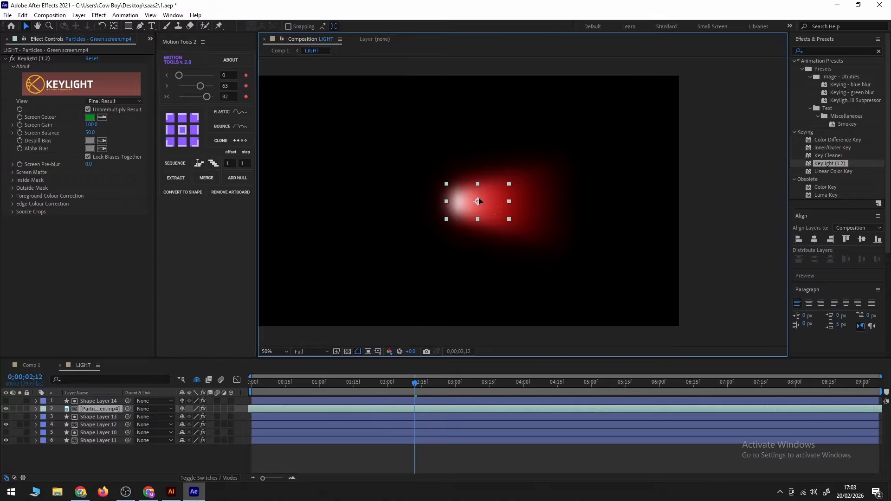
pyautogui.click(716, 249)
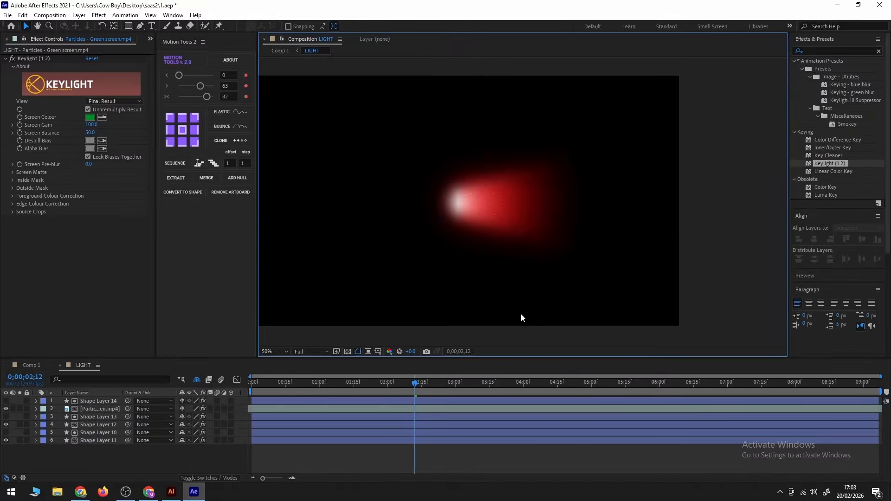
# - Extend the wide end of Shape Layer 10's cone outward by moving its upper and lower right corner points
pyautogui.click(99, 432)
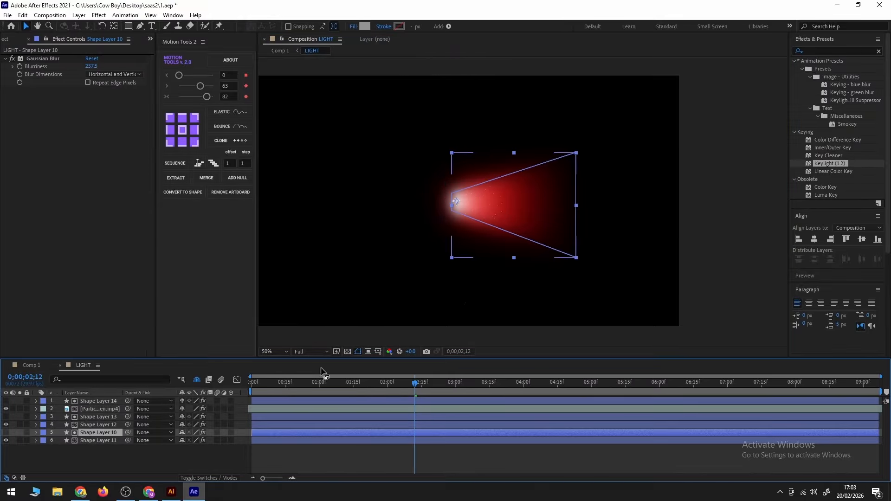
pyautogui.click(140, 26)
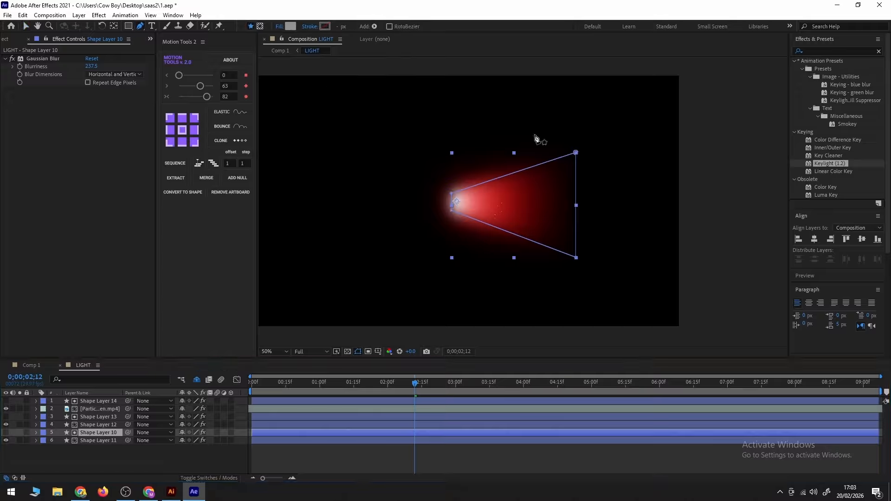
pyautogui.moveTo(576, 153); pyautogui.dragTo(604, 143)
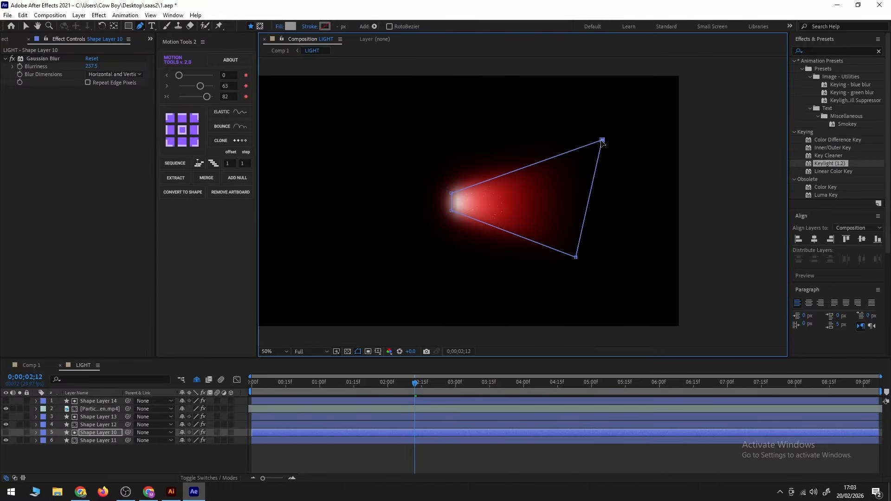
pyautogui.moveTo(577, 257); pyautogui.dragTo(603, 268)
pyautogui.press('v')
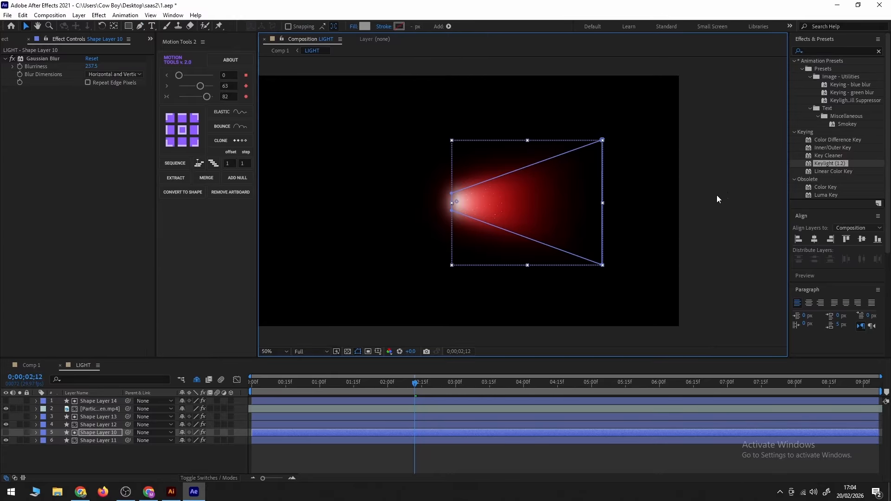
pyautogui.click(729, 195)
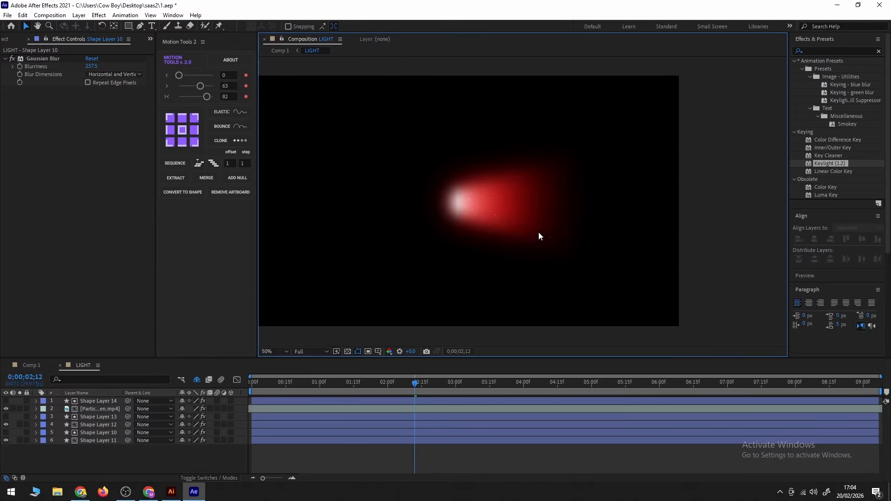
# - Set the Deep Glow exposure of Shape Layer 12 to 5
pyautogui.click(91, 418)
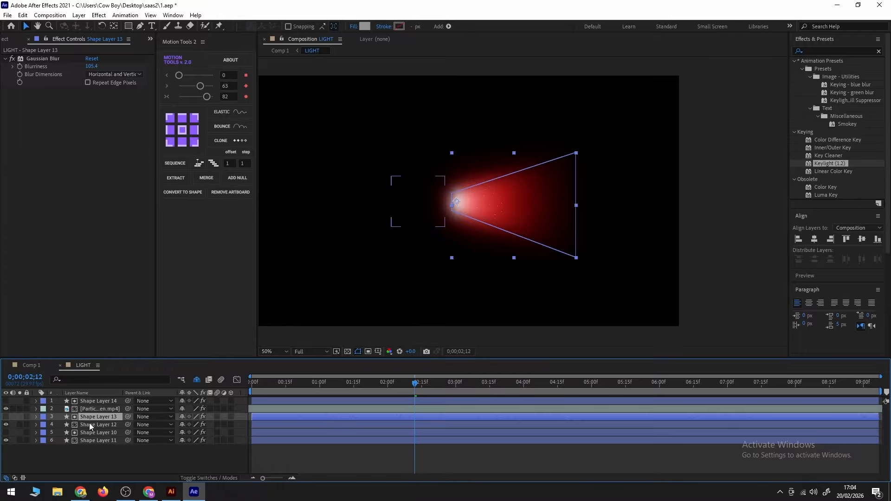
pyautogui.click(89, 424)
pyautogui.click(89, 106)
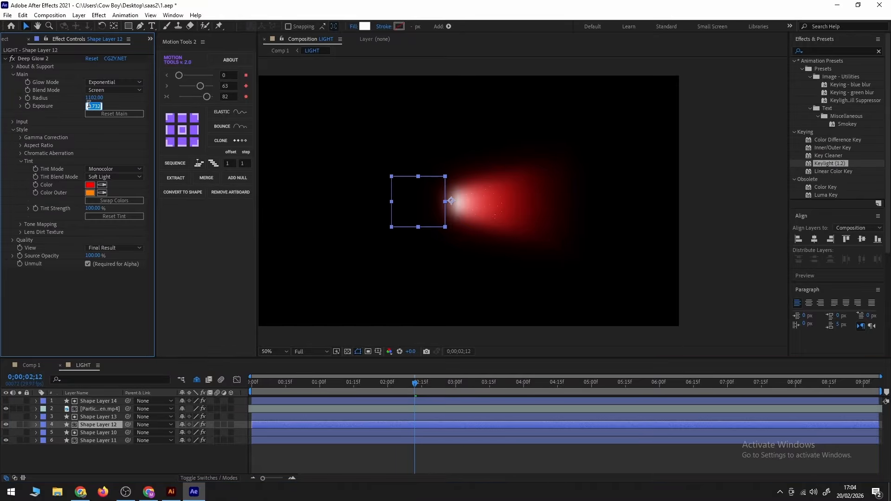
pyautogui.write('3')
pyautogui.press('Return')
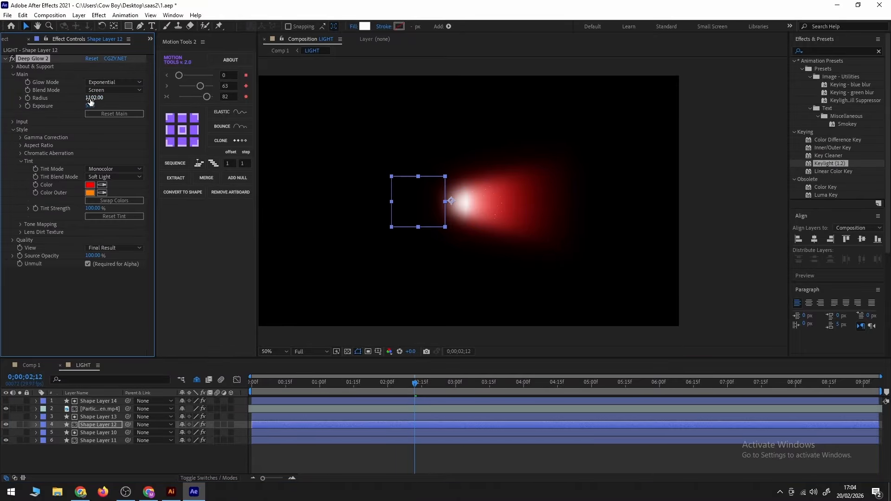
# - Raise Shape Layer 12's Deep Glow radius to 1333 and move the layer slightly left, away from the beam
pyautogui.moveTo(92, 99); pyautogui.dragTo(176, 95)
pyautogui.moveTo(281, 93); pyautogui.dragTo(201, 97)
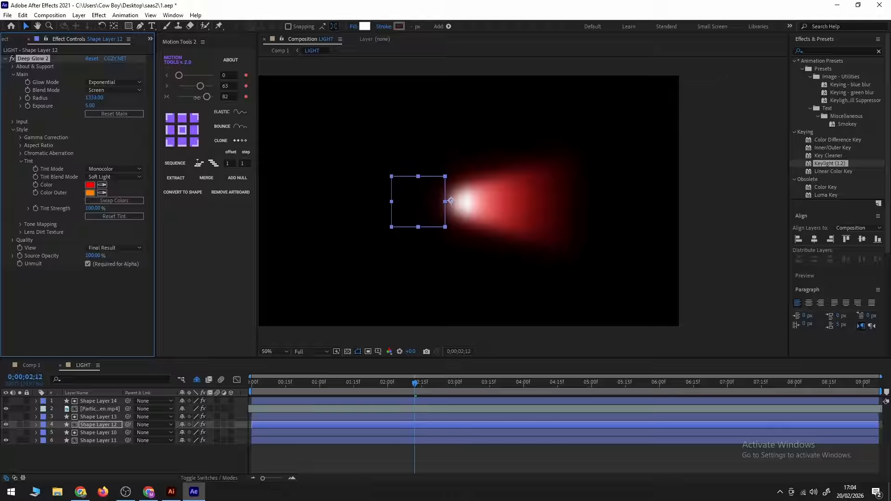
pyautogui.moveTo(452, 201); pyautogui.dragTo(440, 203)
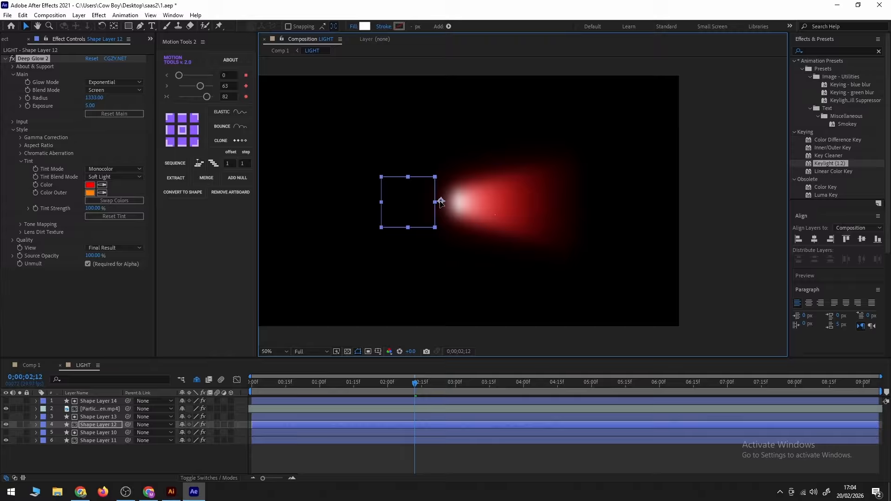
# - Extend the wide end of Shape Layer 13's cone outward by moving its upper and lower right corner points
pyautogui.click(87, 433)
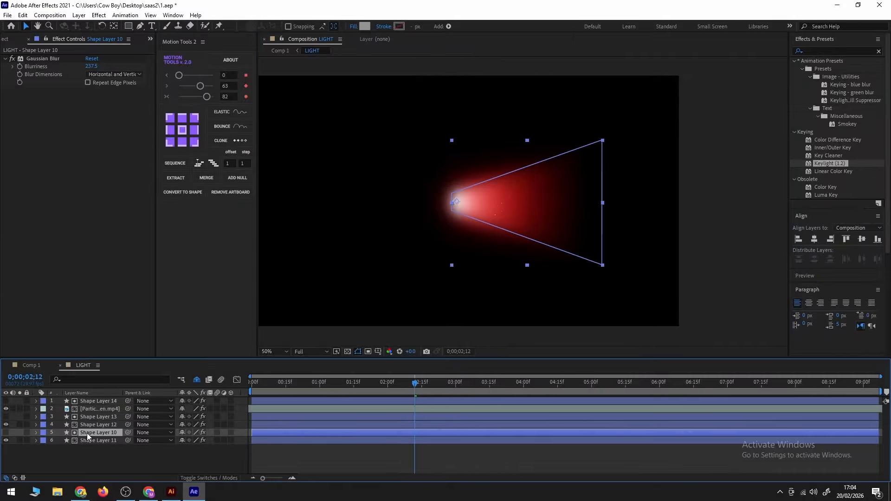
pyautogui.click(92, 423)
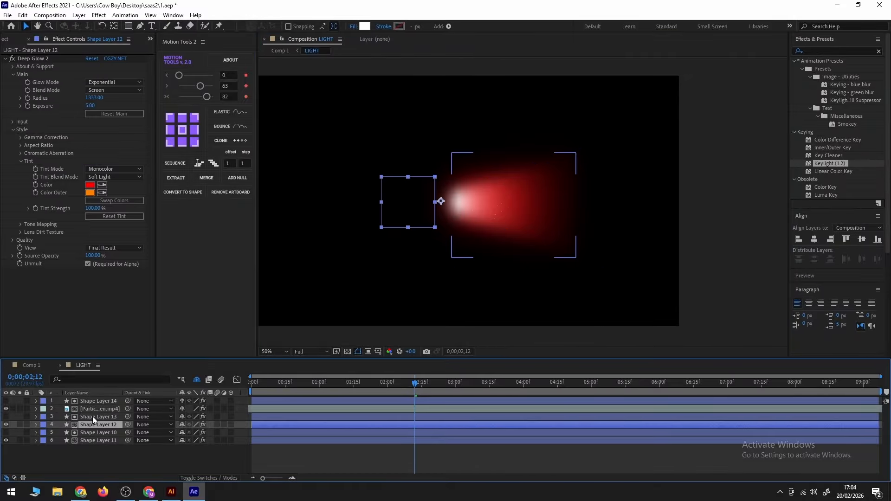
pyautogui.click(93, 417)
pyautogui.click(140, 26)
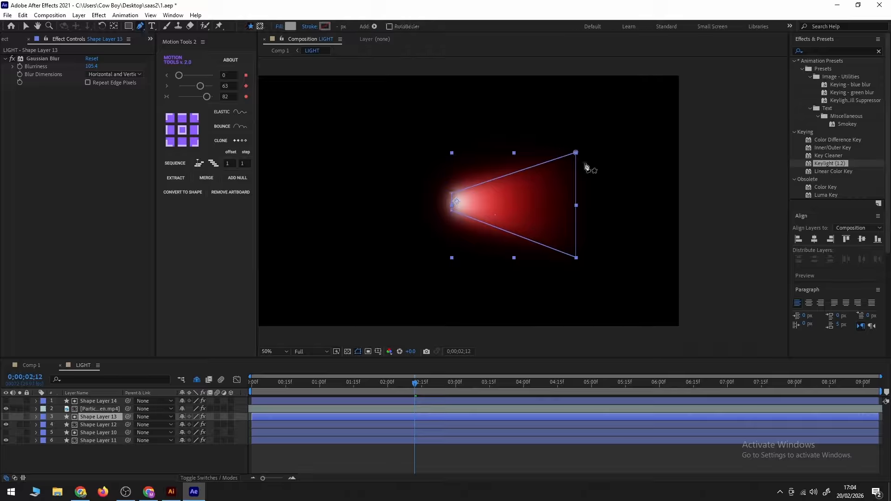
pyautogui.moveTo(576, 153); pyautogui.dragTo(622, 138)
pyautogui.moveTo(576, 257); pyautogui.dragTo(620, 269)
pyautogui.press('v')
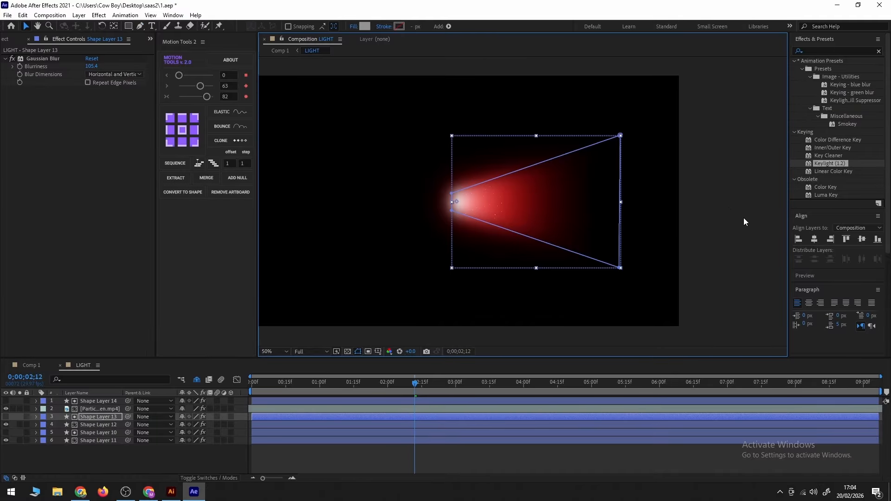
pyautogui.click(744, 218)
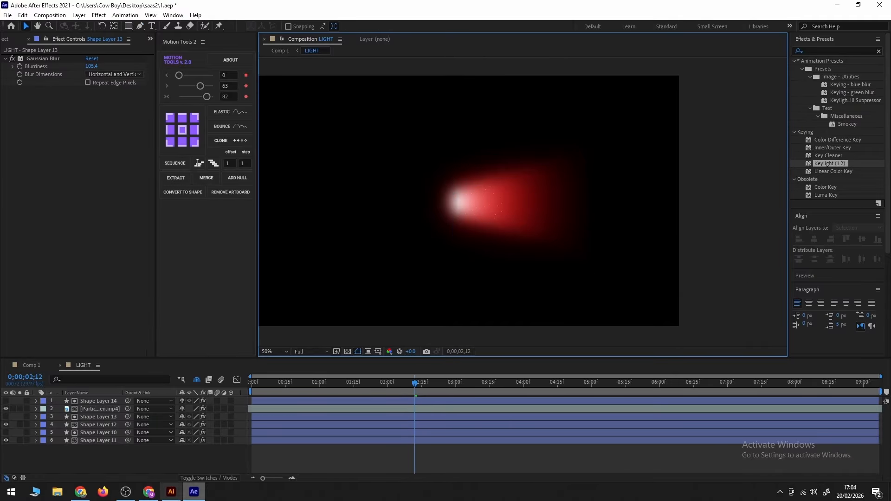
# - Move Shape Layer 10's lower and upper right corner points farther outward so its cone nearly matches Shape Layer 13's length
pyautogui.click(100, 433)
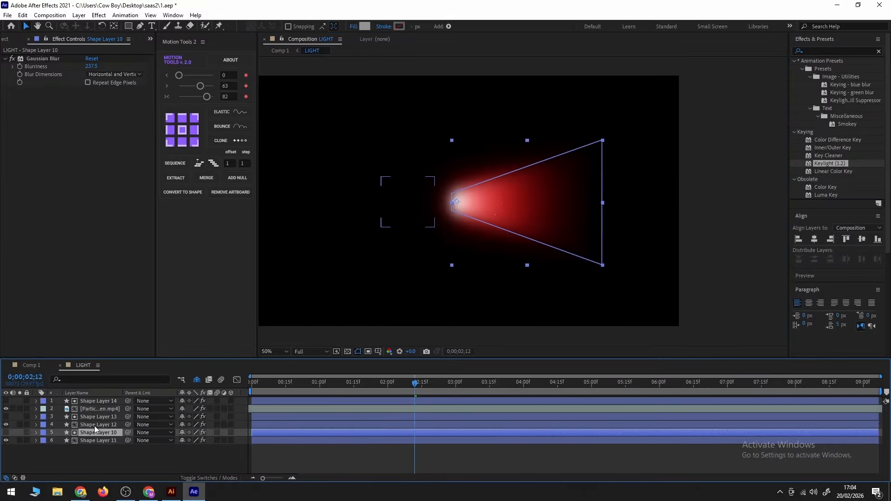
pyautogui.click(94, 417)
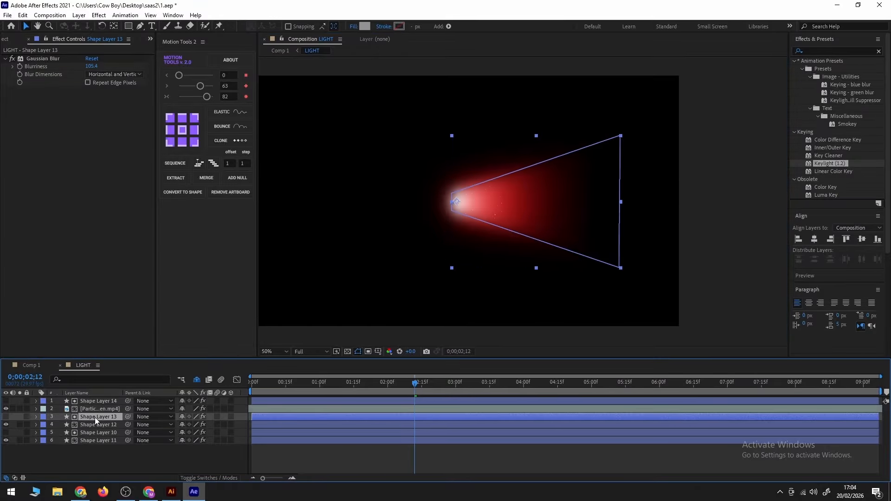
pyautogui.click(101, 433)
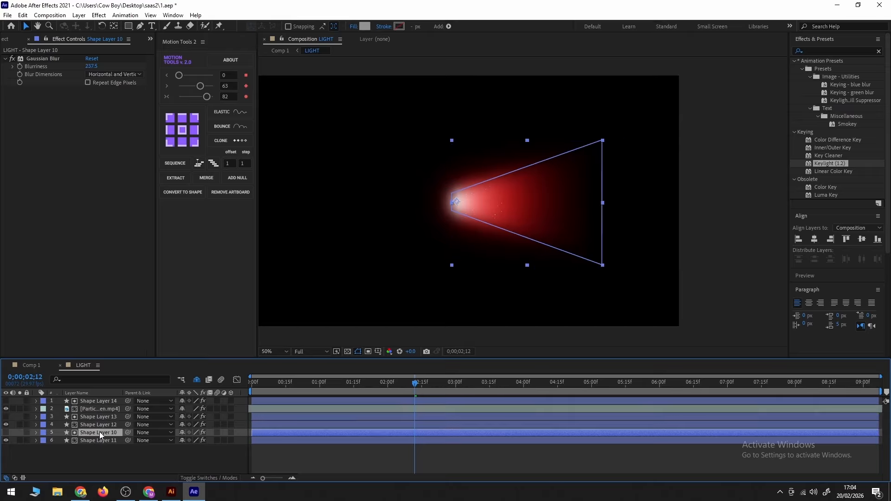
pyautogui.press('g')
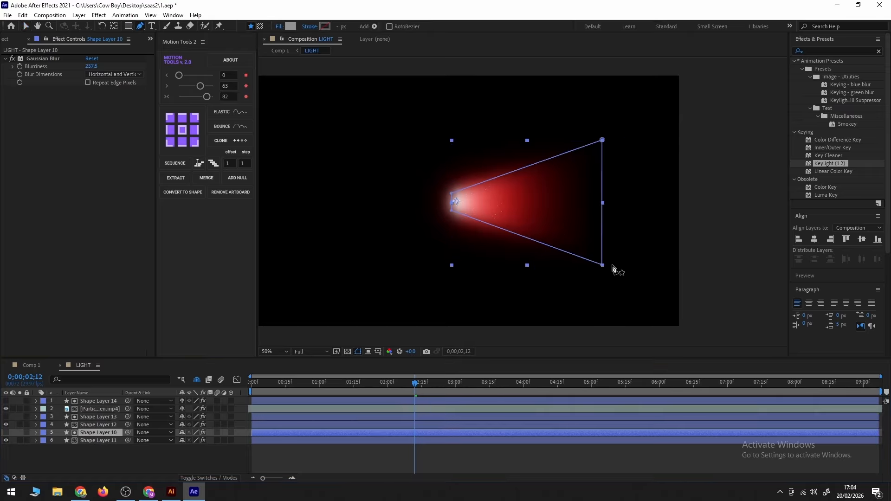
pyautogui.moveTo(603, 265)
pyautogui.mouseDown()
pyautogui.moveTo(631, 258)
pyautogui.moveTo(616, 266)
pyautogui.mouseUp()
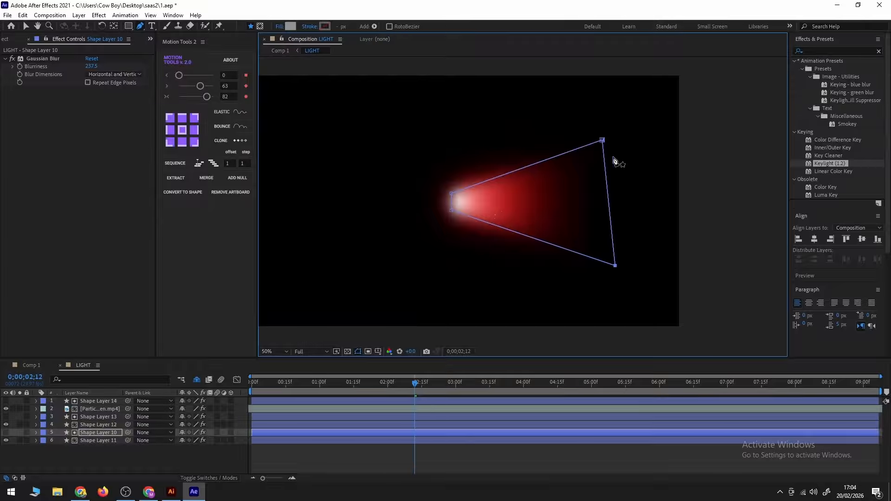
pyautogui.moveTo(603, 141)
pyautogui.mouseDown()
pyautogui.moveTo(635, 138)
pyautogui.moveTo(617, 135)
pyautogui.mouseUp()
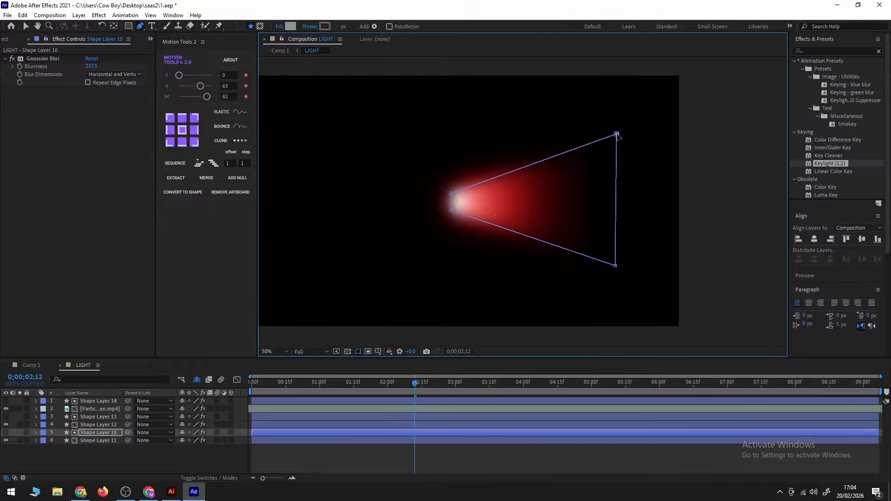
pyautogui.click(90, 419)
pyautogui.click(297, 452)
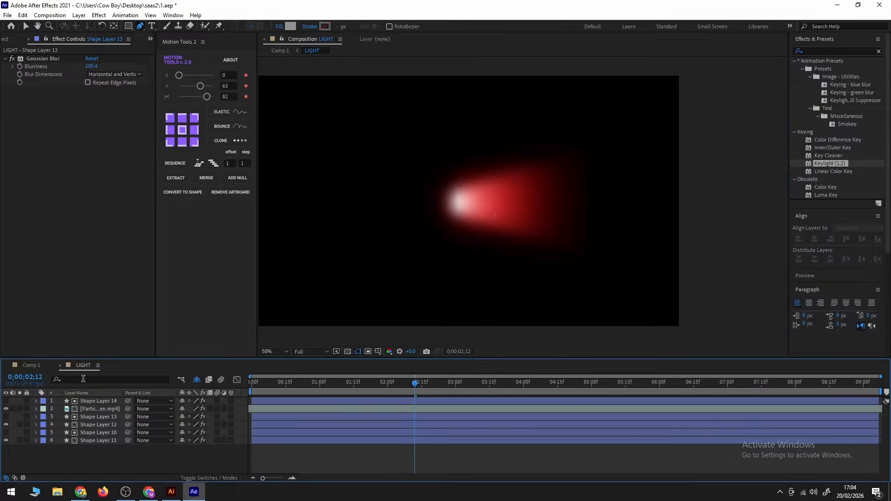
# - In Comp 1, draw a closed mask on the LIGHT layer around the beam, starting along the red line at the bar's end
pyautogui.click(30, 365)
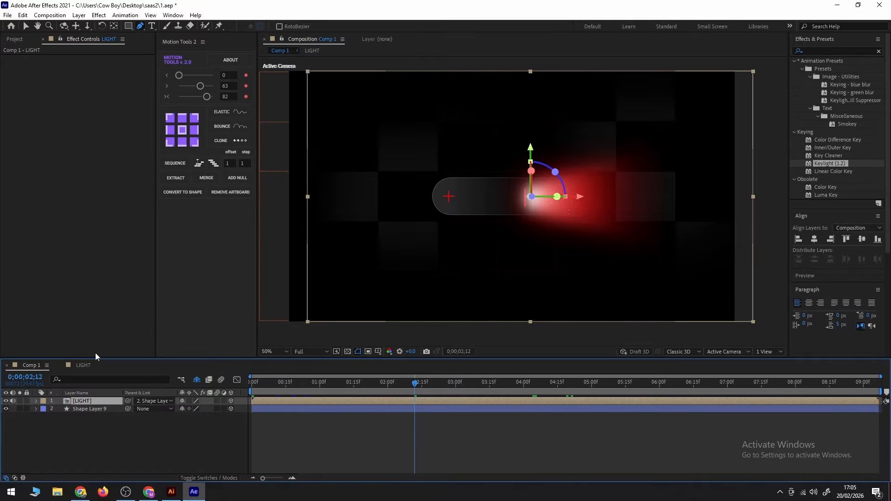
pyautogui.scroll(6, 562, 201)
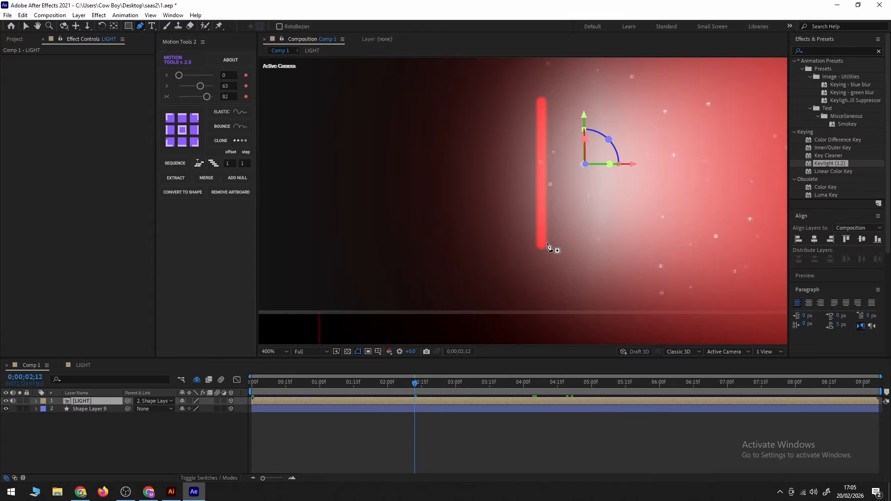
pyautogui.click(546, 245)
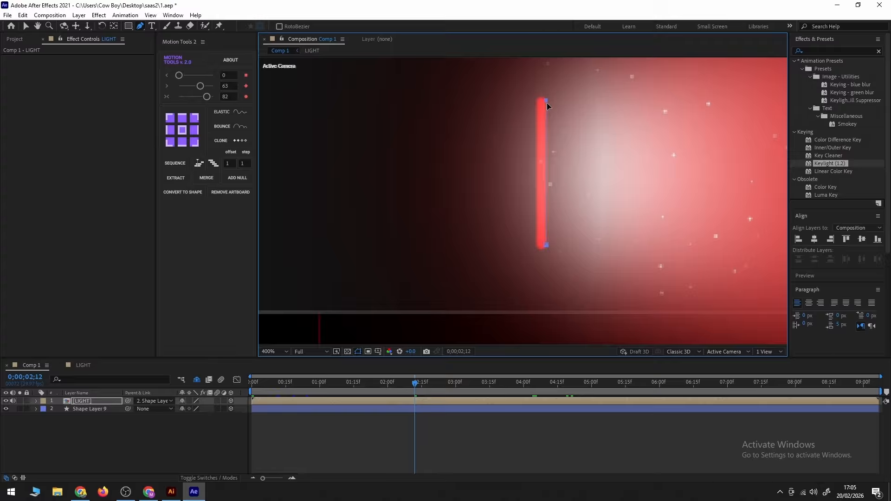
pyautogui.scroll(-3, 547, 112)
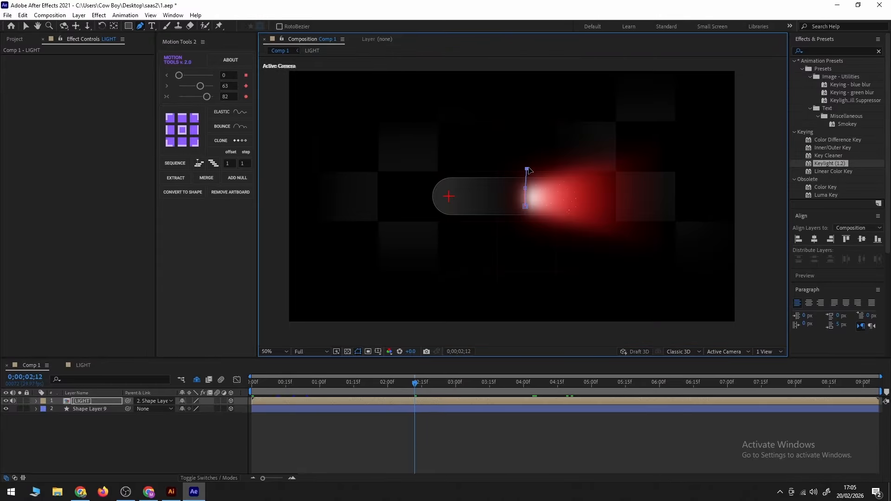
pyautogui.moveTo(528, 170); pyautogui.dragTo(539, 159)
pyautogui.click(616, 126)
pyautogui.moveTo(617, 125); pyautogui.dragTo(631, 108)
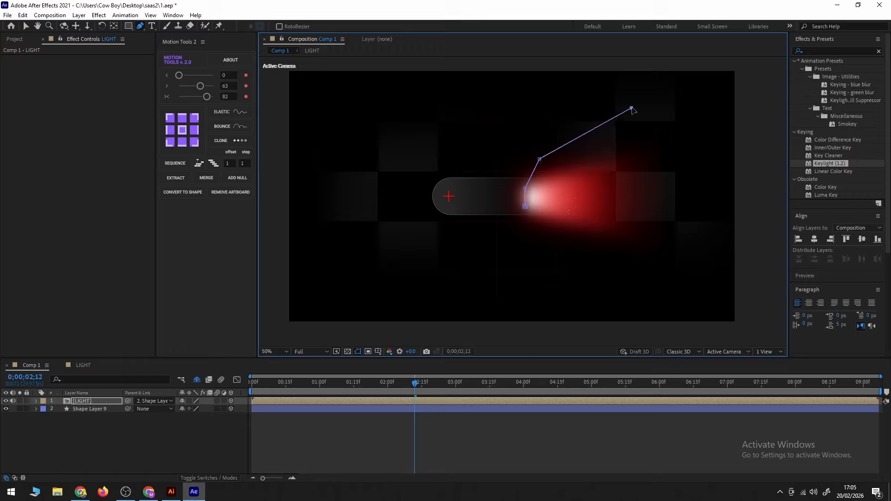
pyautogui.click(725, 83)
pyautogui.click(706, 277)
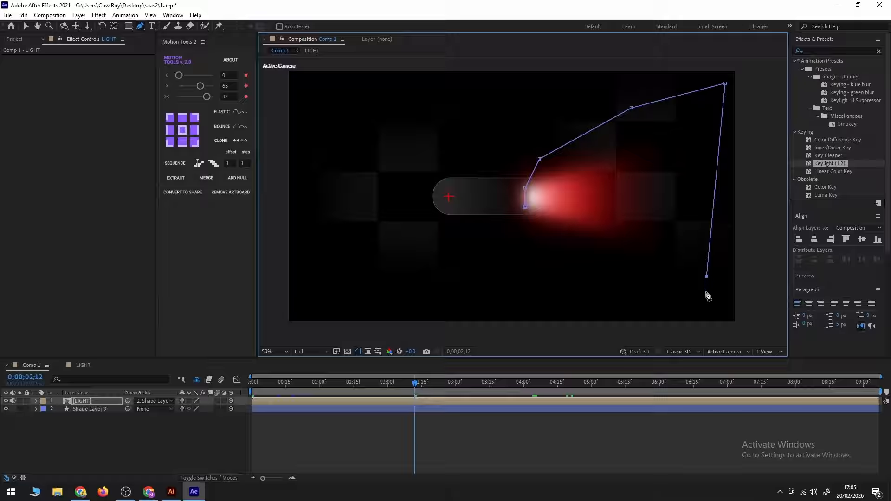
pyautogui.moveTo(706, 276); pyautogui.dragTo(715, 298)
pyautogui.click(657, 317)
pyautogui.click(597, 292)
pyautogui.click(538, 238)
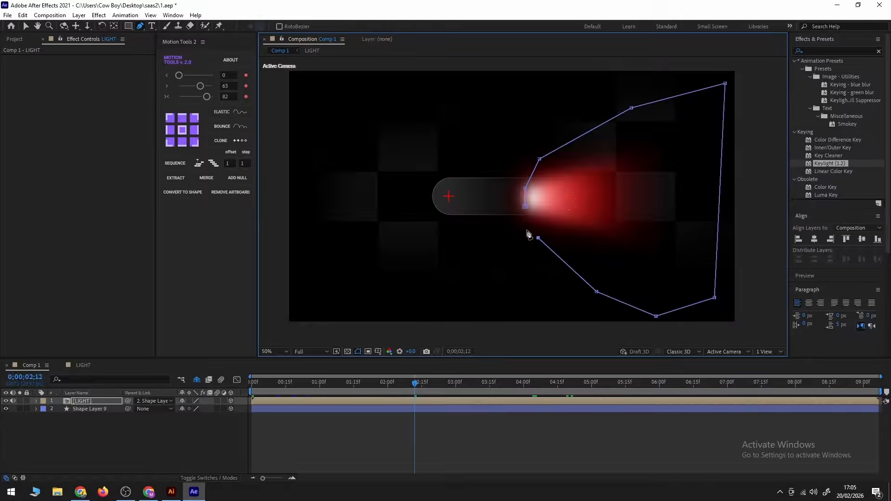
pyautogui.scroll(2, 525, 228)
pyautogui.click(538, 123)
pyautogui.click(523, 61)
# - Adjust the mask point below the bar's end slightly toward the beam
pyautogui.moveTo(530, 105); pyautogui.dragTo(532, 228)
pyautogui.scroll(-2, 527, 232)
pyautogui.moveTo(545, 263); pyautogui.dragTo(555, 260)
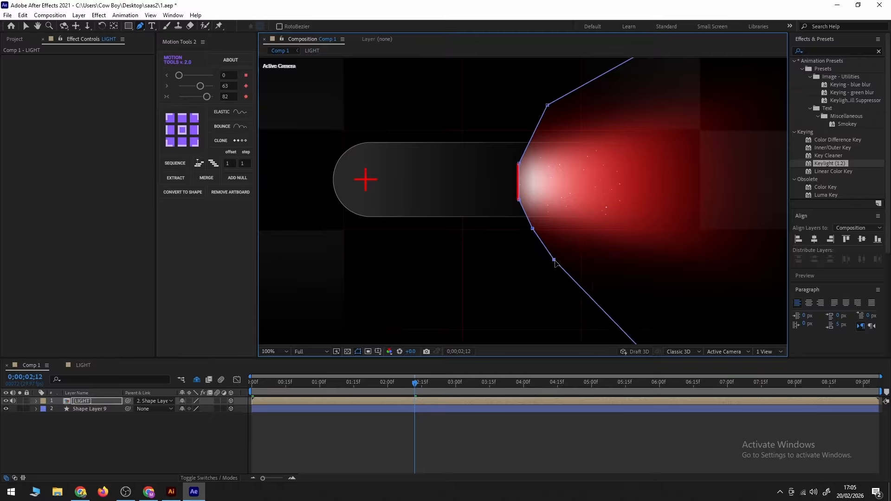
# - Set the feather of LIGHT's Mask 1 to 28 pixels and check the softened edge of the beam
pyautogui.click(35, 403)
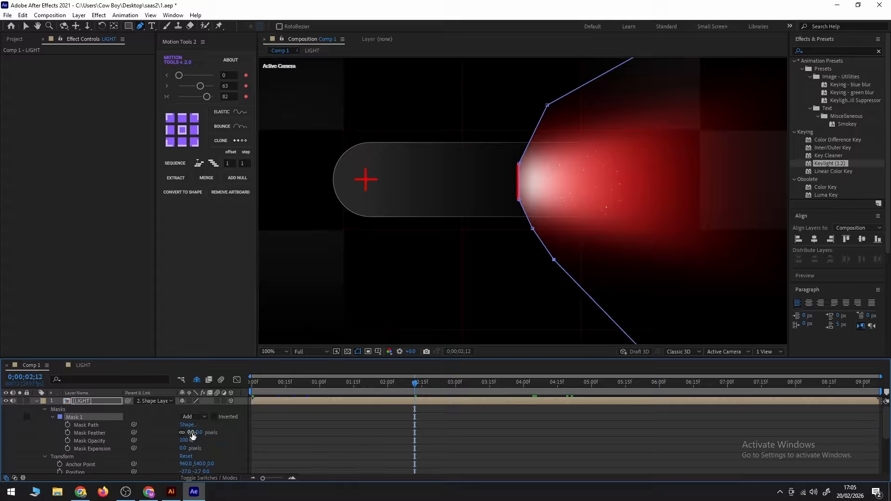
pyautogui.click(192, 433)
pyautogui.write('28')
pyautogui.press('Return')
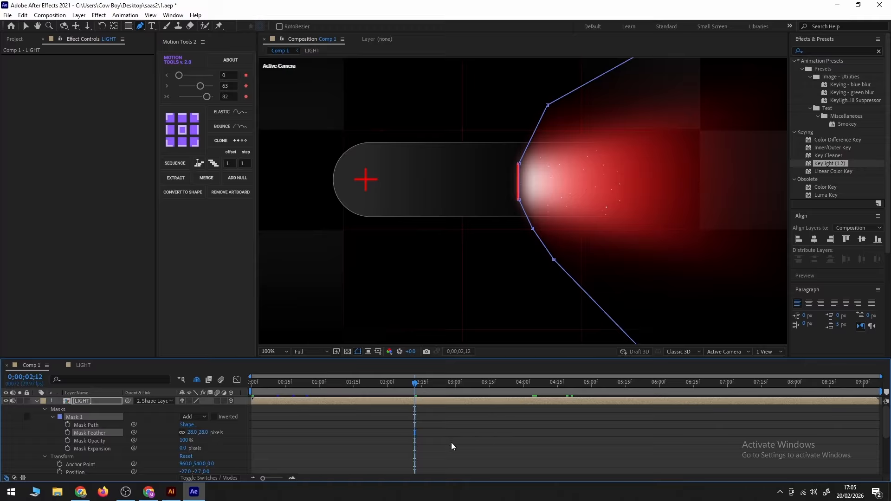
pyautogui.click(451, 444)
pyautogui.scroll(-1, 535, 266)
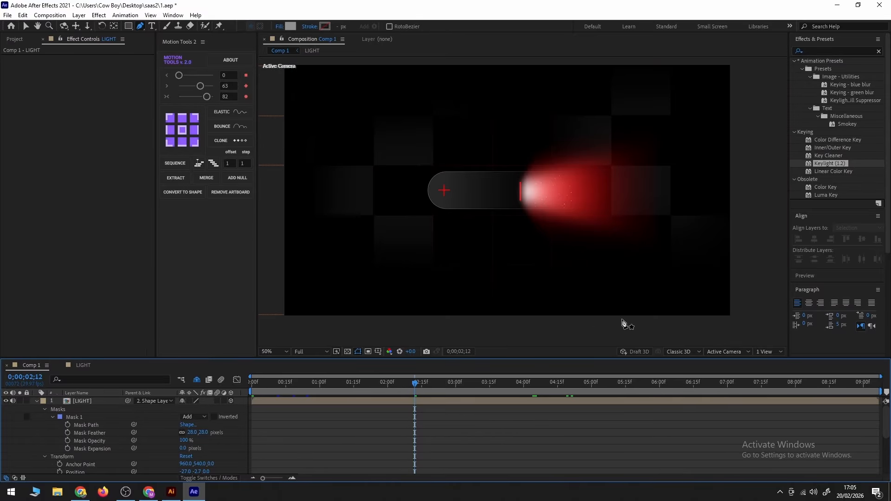
pyautogui.scroll(1, 563, 239)
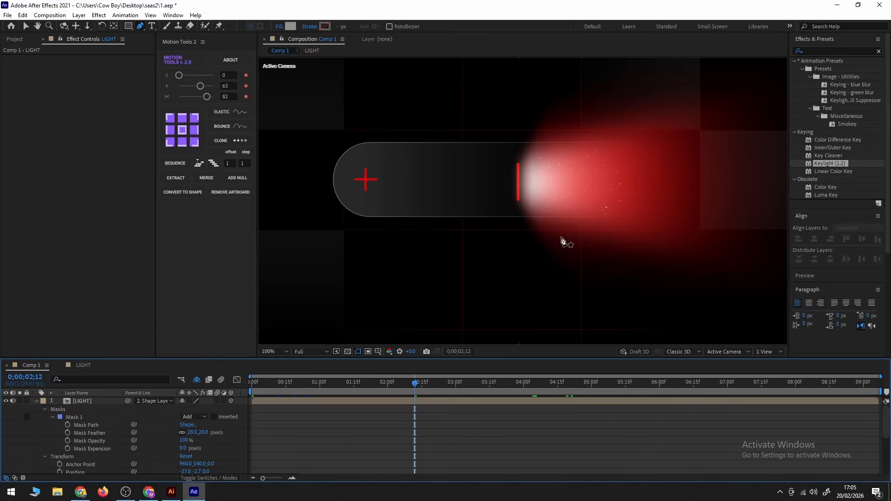
# - Delete the two mask points just below the red line and the one just above it
pyautogui.click(85, 425)
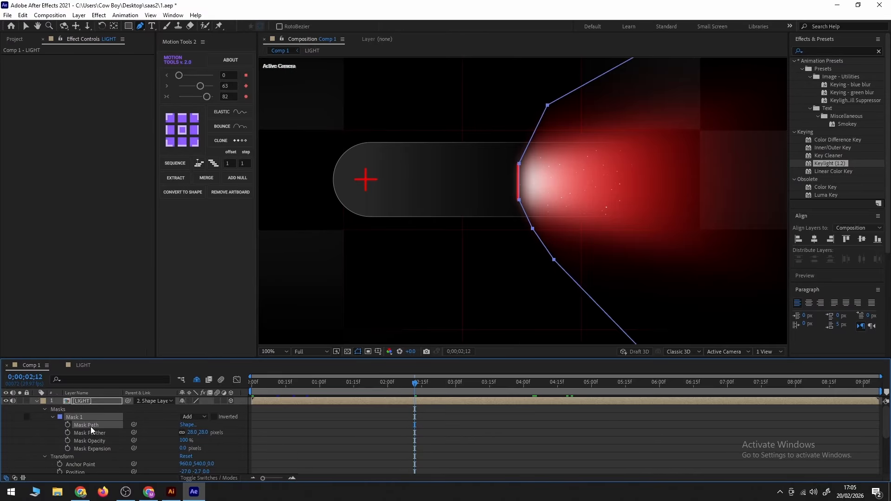
pyautogui.click(63, 409)
pyautogui.click(555, 260)
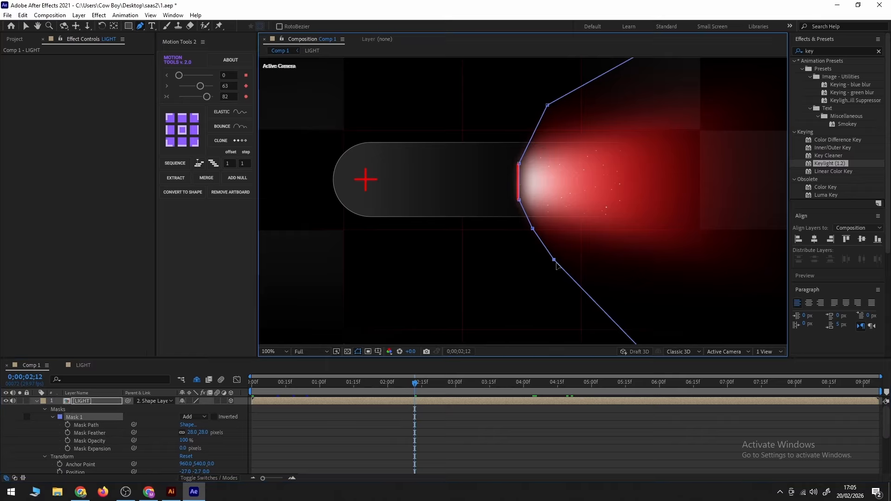
pyautogui.keyDown('ctrl'); pyautogui.click(554, 260); pyautogui.keyUp('ctrl')
pyautogui.keyDown('ctrl'); pyautogui.click(533, 228); pyautogui.keyUp('ctrl')
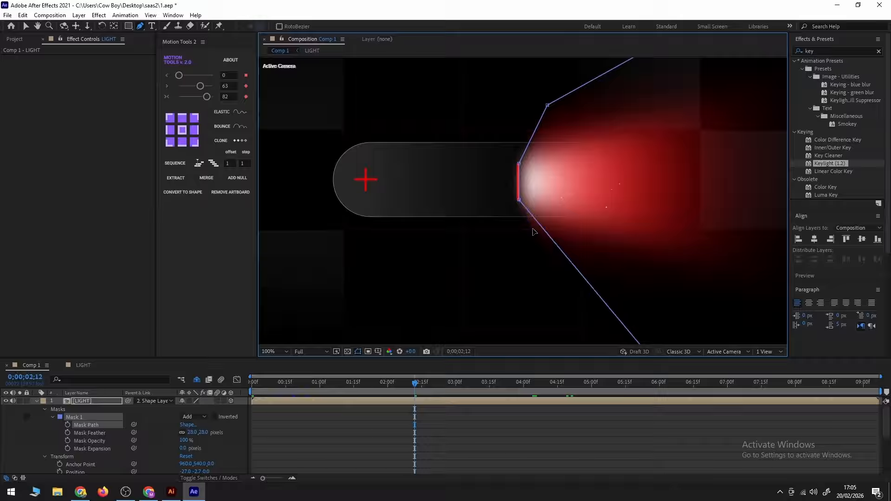
pyautogui.keyDown('ctrl'); pyautogui.click(548, 105); pyautogui.keyUp('ctrl')
# - Simplify LIGHT's Mask 1 by deleting the upper middle and lower middle points, and pull the remaining outer corners inward around the beam
pyautogui.press(',')
pyautogui.press(',')
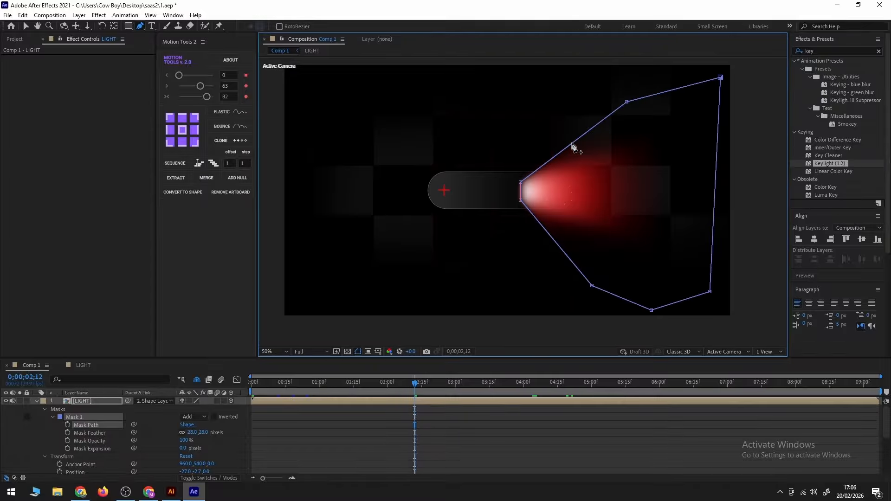
pyautogui.keyDown('ctrl'); pyautogui.click(627, 103); pyautogui.keyUp('ctrl')
pyautogui.moveTo(721, 77); pyautogui.dragTo(694, 79)
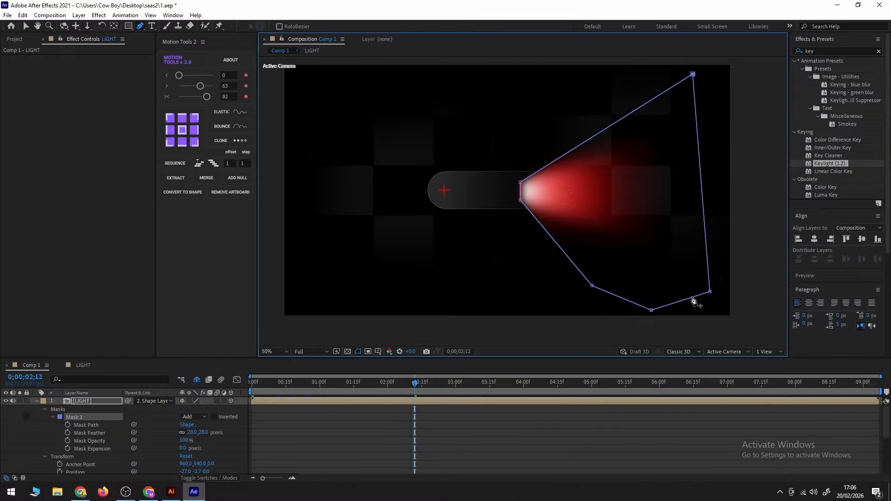
pyautogui.keyDown('ctrl'); pyautogui.click(652, 311); pyautogui.keyUp('ctrl')
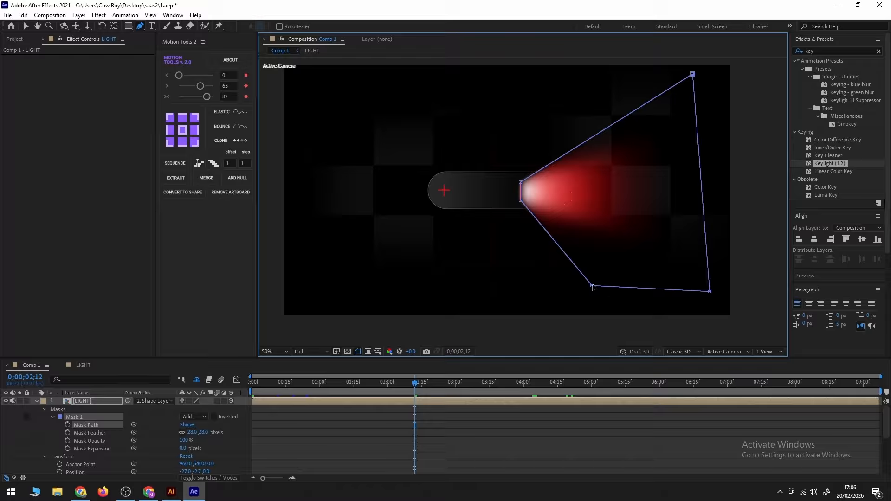
pyautogui.moveTo(592, 286); pyautogui.dragTo(601, 280)
pyautogui.moveTo(709, 291); pyautogui.dragTo(704, 295)
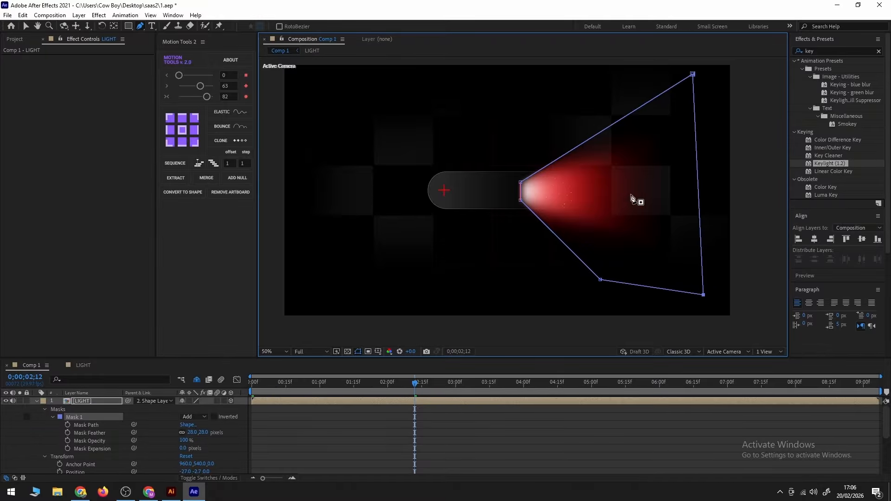
# - Add a point on the mask's upper slanted edge and move it slightly outward from the beam
pyautogui.click(613, 124)
pyautogui.press('v')
pyautogui.moveTo(612, 125); pyautogui.dragTo(609, 113)
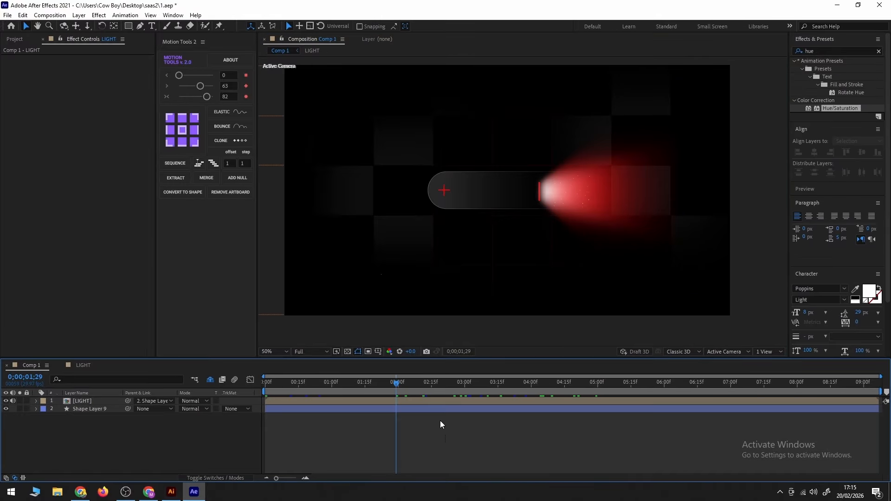
# - Add a text layer reading "Create Brand Intelligence" inside the bar, just beside the red plus
pyautogui.hotkey('ctrl', 't')
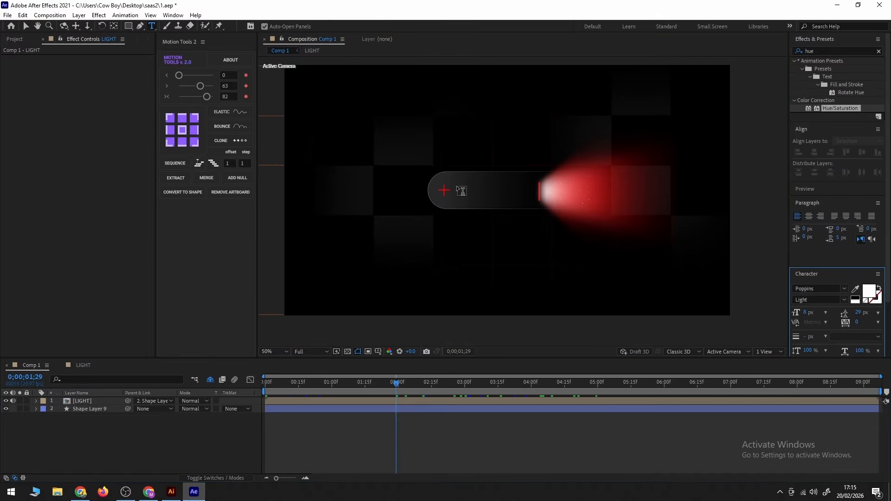
pyautogui.click(460, 191)
pyautogui.write('C')
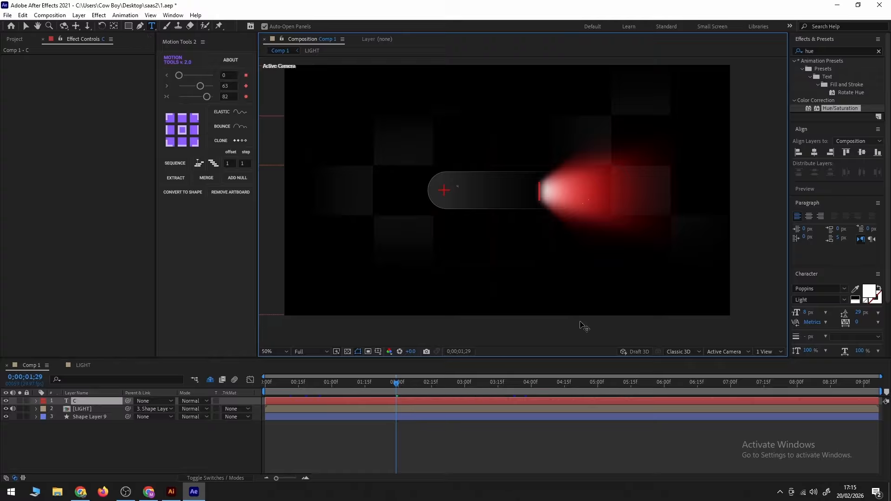
pyautogui.write('reate Brand Intelligence')
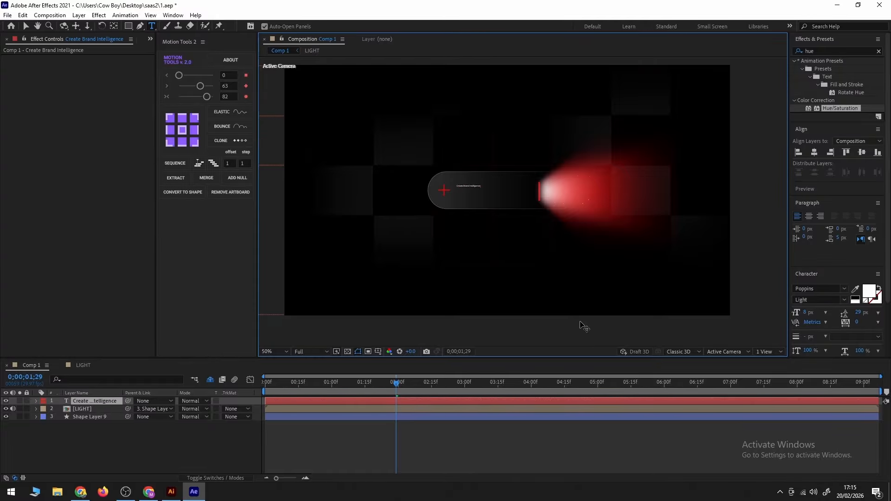
# - Scale the text to 495% and, at 0;00;00;15, position it centred vertically in the bar beside the red plus
pyautogui.click(26, 26)
pyautogui.press('s')
pyautogui.moveTo(203, 408); pyautogui.dragTo(207, 408)
pyautogui.click(335, 384)
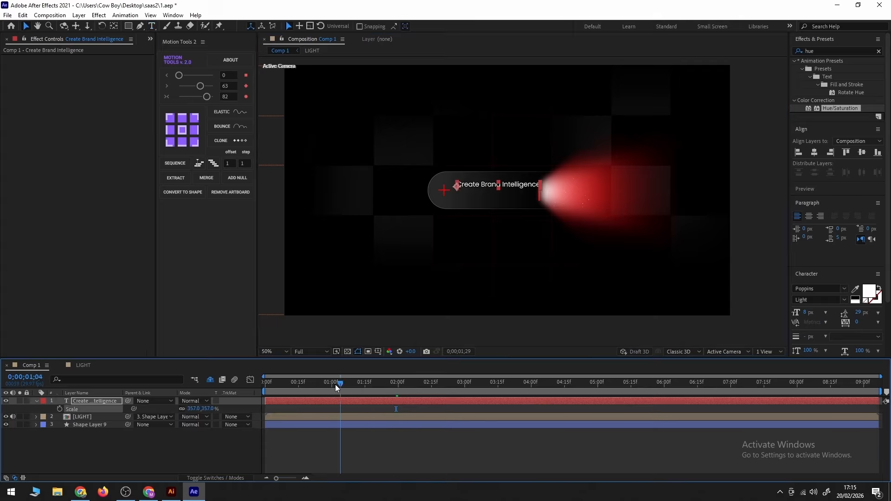
pyautogui.click(292, 389)
pyautogui.click(299, 393)
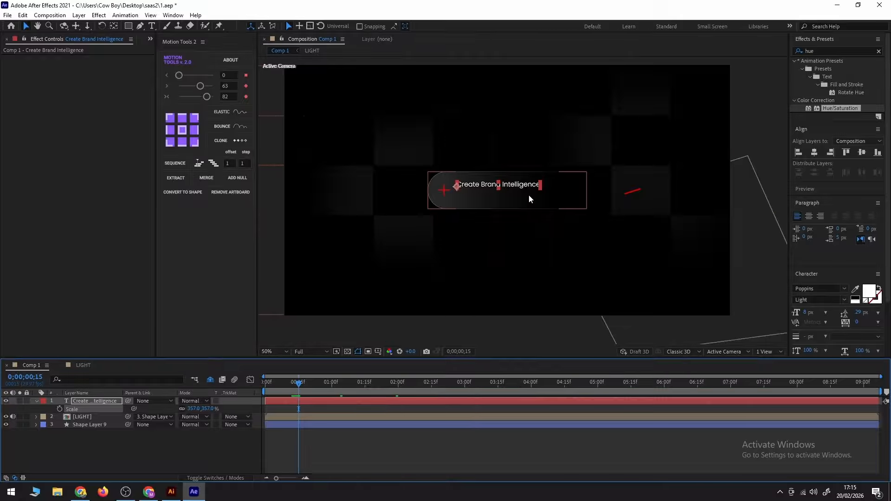
pyautogui.moveTo(478, 184); pyautogui.dragTo(492, 190)
pyautogui.moveTo(195, 409); pyautogui.dragTo(264, 417)
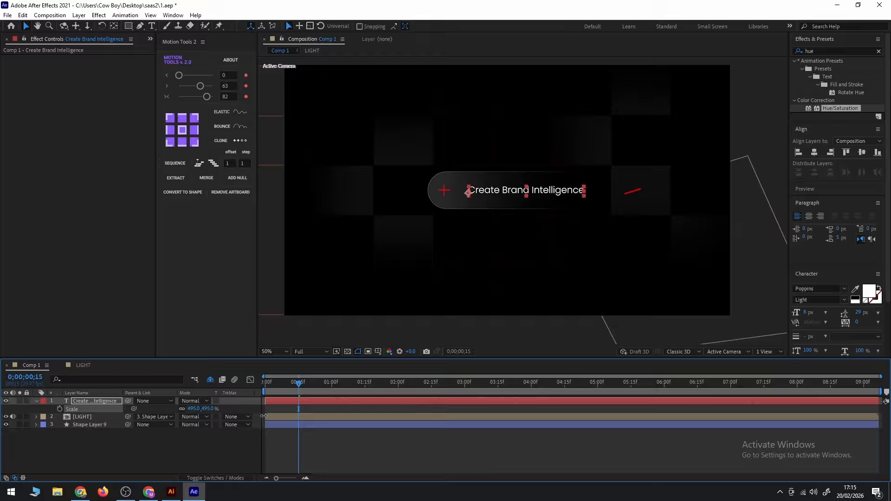
pyautogui.moveTo(475, 195); pyautogui.dragTo(468, 193)
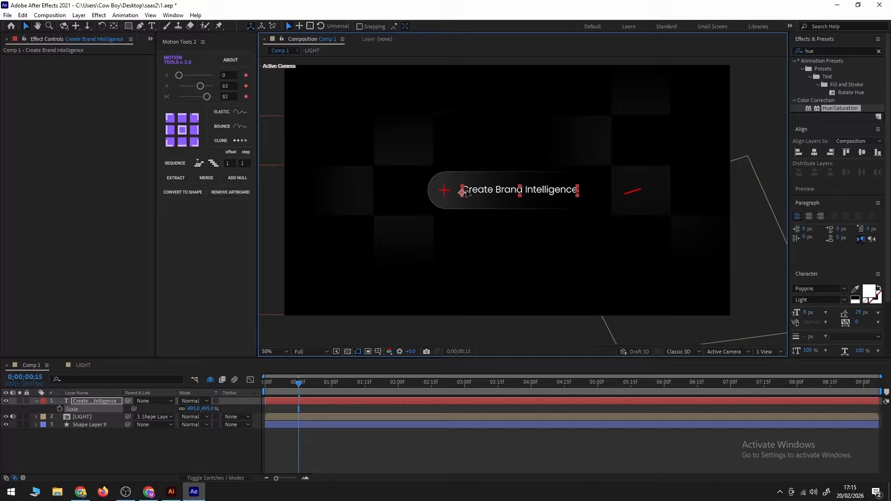
# - Draw a filled rectangle on a new shape layer that fully covers the text, and collapse the layer properties
pyautogui.click(365, 449)
pyautogui.click(130, 27)
pyautogui.moveTo(458, 182)
pyautogui.mouseDown()
pyautogui.moveTo(519, 199)
pyautogui.moveTo(583, 199)
pyautogui.mouseUp()
pyautogui.click(95, 402)
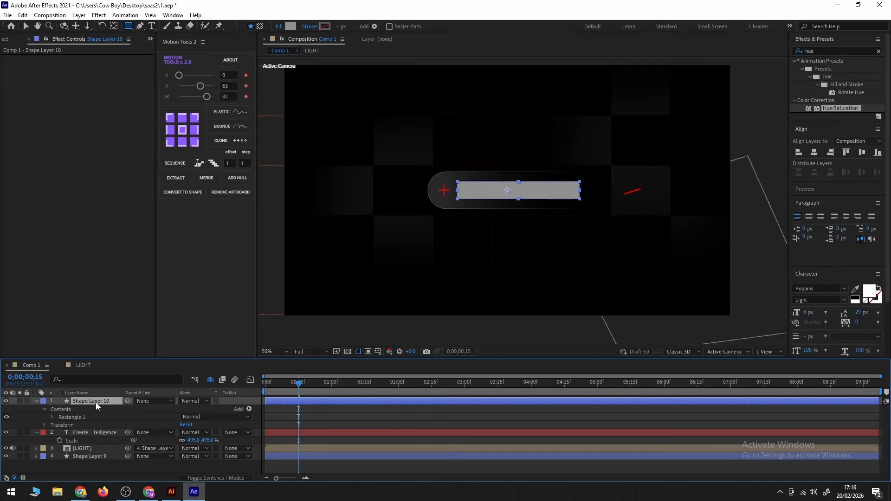
pyautogui.click(37, 402)
pyautogui.click(37, 409)
# - Set the text layer's track matte to Alpha Matte "Shape Layer 10"
pyautogui.moveTo(129, 402); pyautogui.dragTo(257, 339)
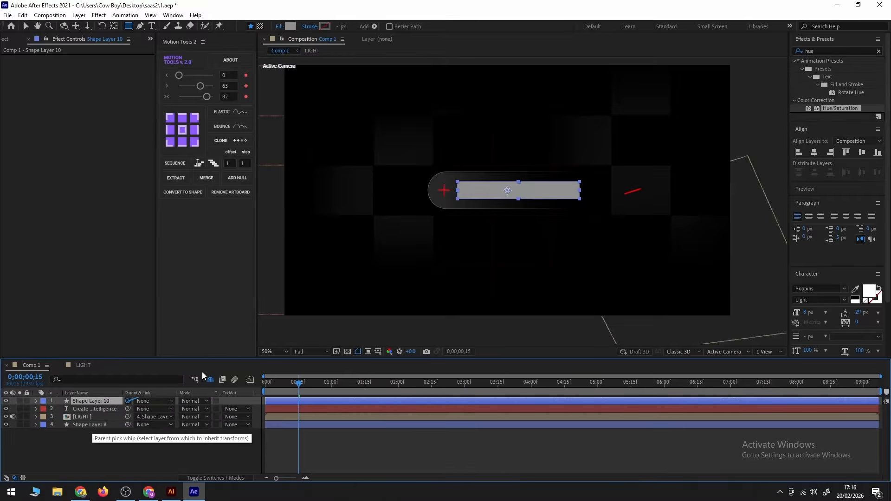
pyautogui.moveTo(202, 372); pyautogui.dragTo(93, 464)
pyautogui.click(238, 410)
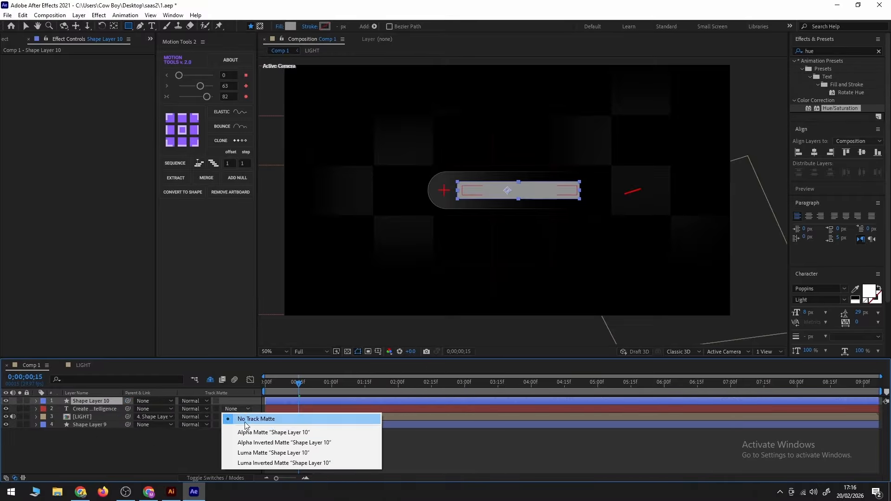
pyautogui.click(247, 433)
pyautogui.click(172, 451)
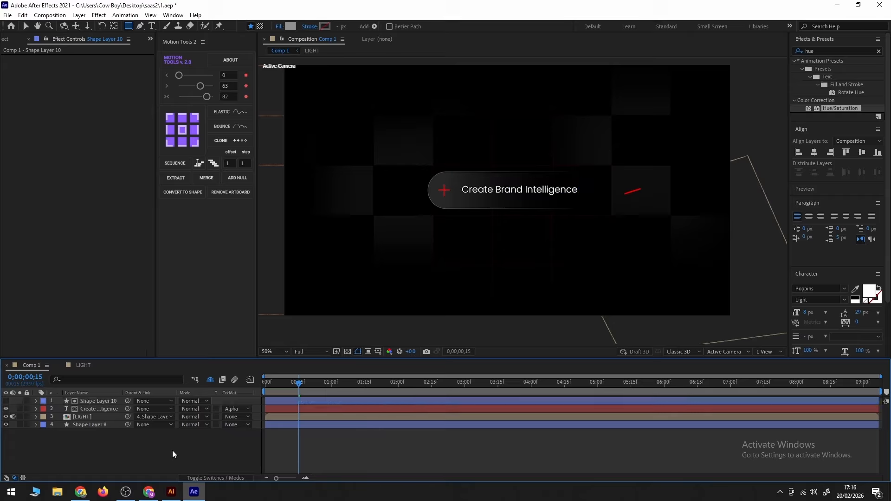
# - At 0;00;01;03, where the red line stands at the text's end, parent Shape Layer 10 to Shape Layer 9
pyautogui.click(107, 401)
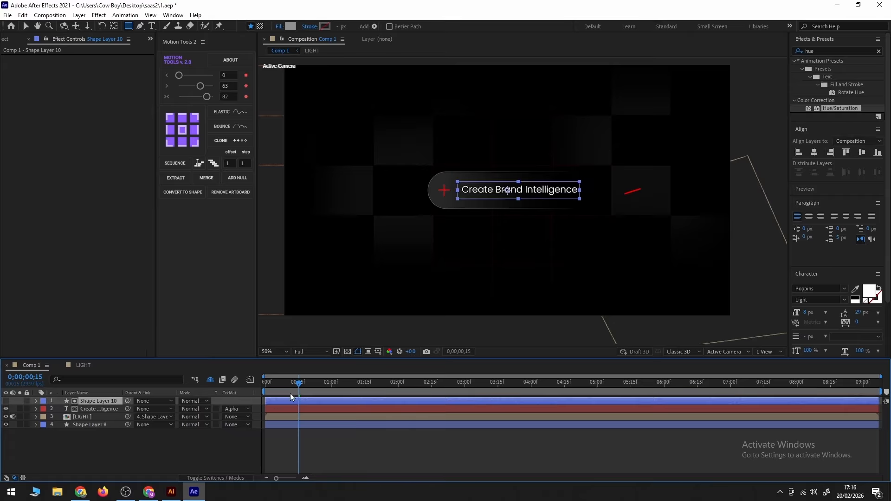
pyautogui.moveTo(300, 385); pyautogui.dragTo(340, 393)
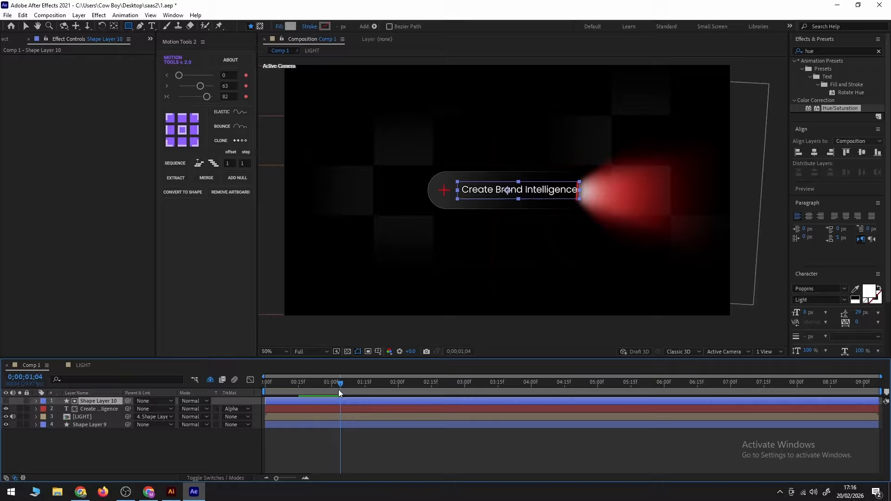
pyautogui.click(338, 390)
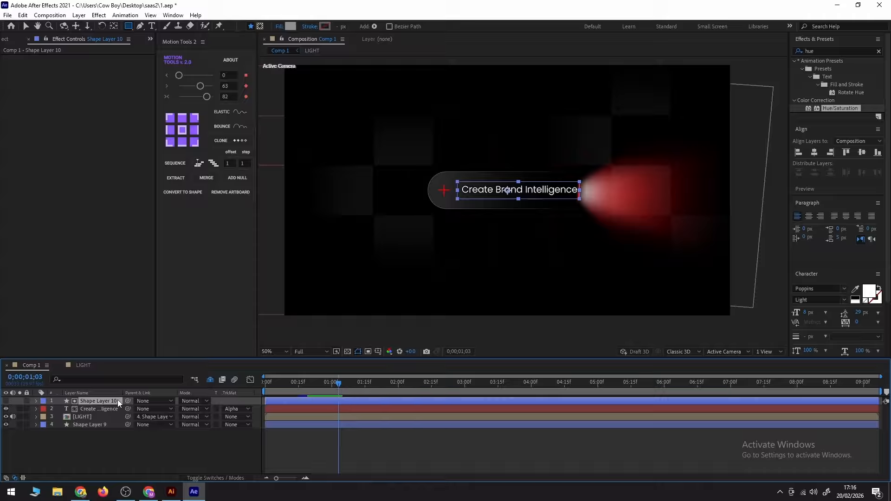
pyautogui.moveTo(128, 401); pyautogui.dragTo(93, 427)
# - Set Shape Layer 10's X position to 269.7 so the matte starts at the red line, and preview the text reveal
pyautogui.press('p')
pyautogui.moveTo(187, 408); pyautogui.dragTo(556, 406)
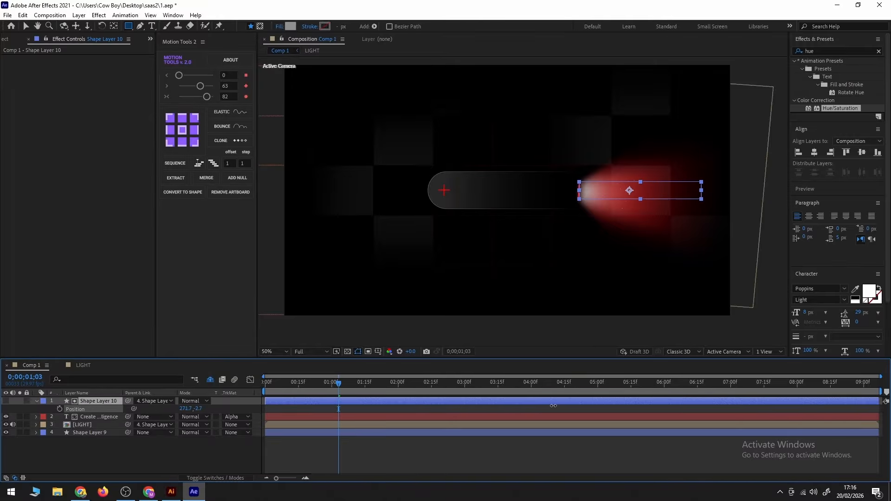
pyautogui.press('space')
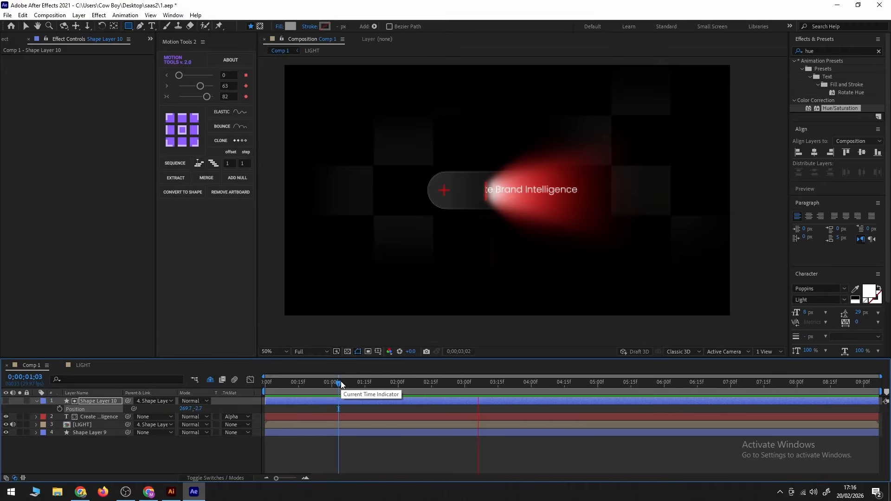
pyautogui.press('space')
# - Duplicate the text layer, place the copy above the matte layer and trim its start to 0;00;03;28
pyautogui.moveTo(485, 386); pyautogui.dragTo(526, 396)
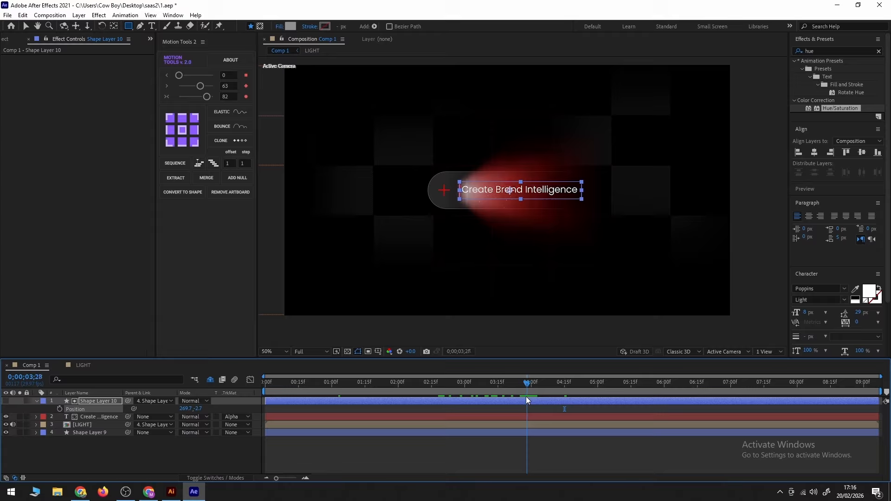
pyautogui.click(508, 418)
pyautogui.hotkey('ctrl', 'd')
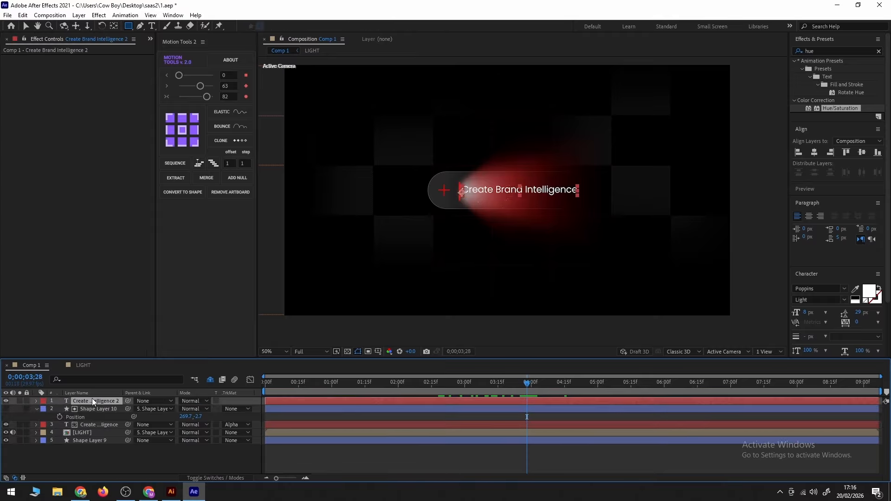
pyautogui.hotkey('alt', '[')
# - Trim the ends of Shape Layer 10 and the original text layer to 0;00;03;28
pyautogui.click(531, 425)
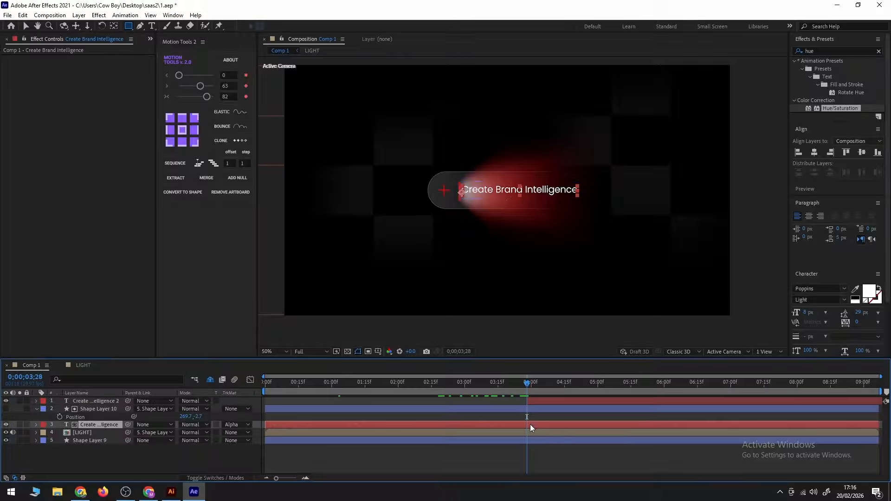
pyautogui.click(528, 413)
pyautogui.keyDown('shift'); pyautogui.click(529, 425); pyautogui.keyUp('shift')
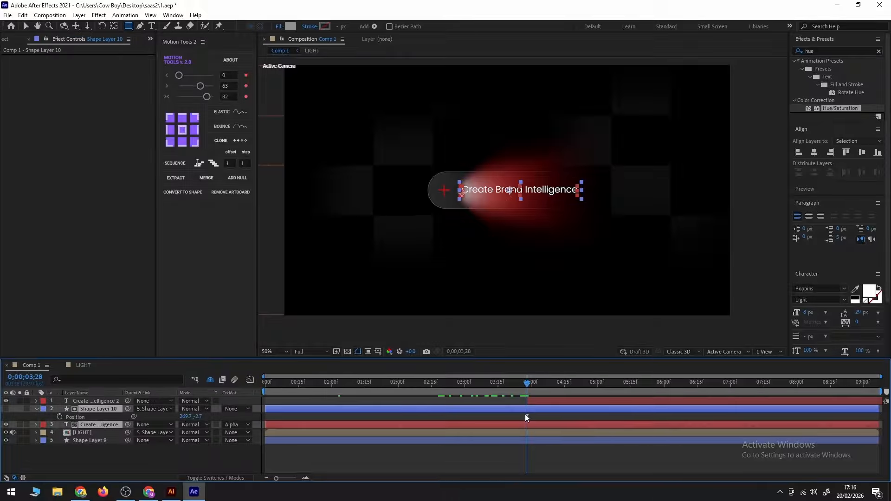
pyautogui.hotkey('alt', ']')
# - Play the animation around the text layer cut and from the beginning to check the text reveal
pyautogui.click(496, 384)
pyautogui.press('space')
pyautogui.press('space')
pyautogui.click(509, 450)
pyautogui.click(527, 384)
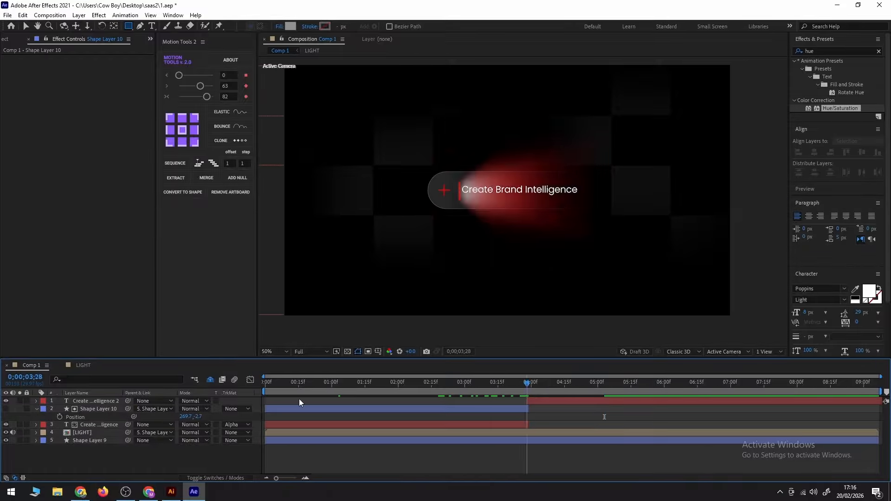
pyautogui.press('Home')
pyautogui.press('space')
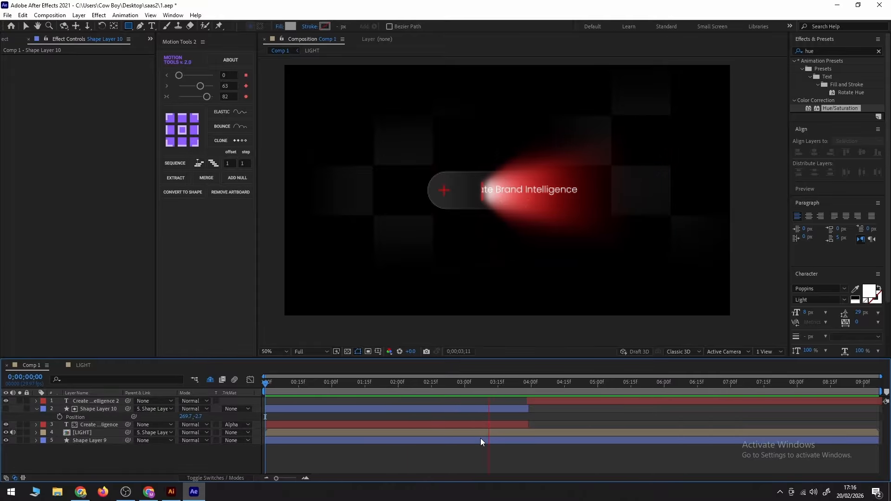
pyautogui.press('space')
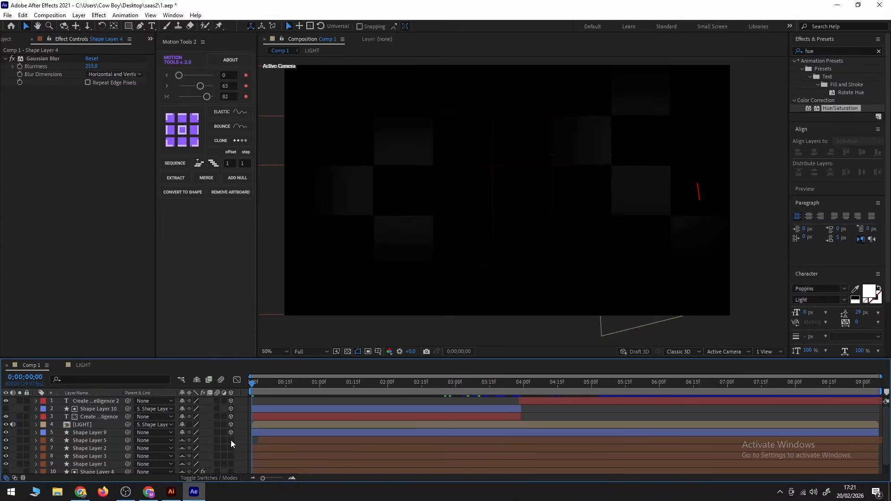
# - Hide the shy background layers and add a two-node camera with the 35mm preset to Comp 1
pyautogui.scroll(-1, 232, 464)
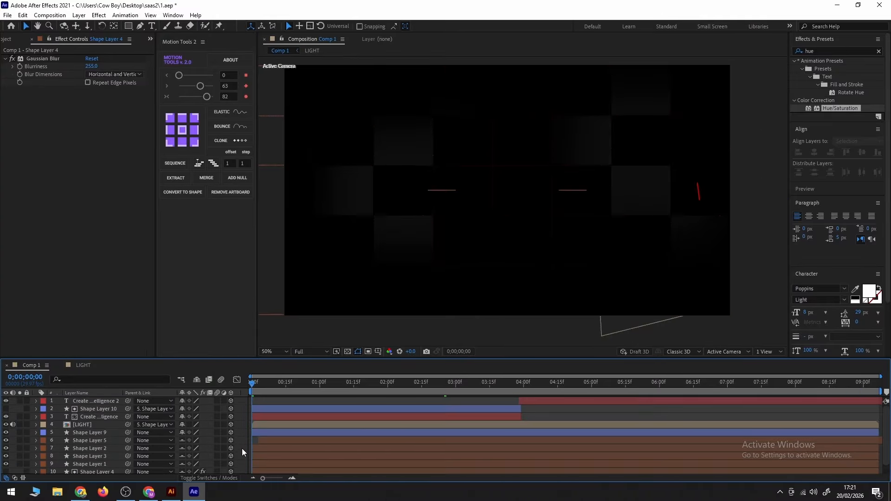
pyautogui.click(195, 380)
pyautogui.rightClick(110, 453)
pyautogui.moveTo(145, 355)
pyautogui.click(251, 397)
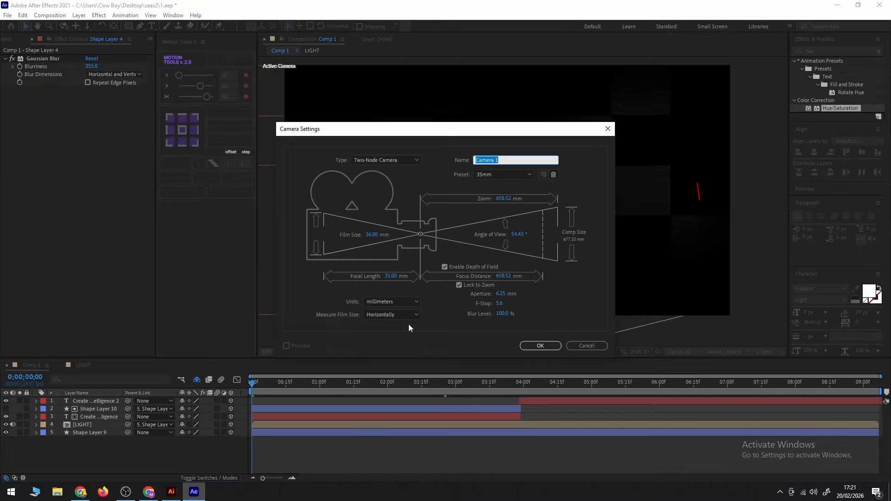
pyautogui.click(538, 346)
# - Add a 3D null object and parent Camera 1 to it
pyautogui.rightClick(65, 466)
pyautogui.moveTo(104, 366)
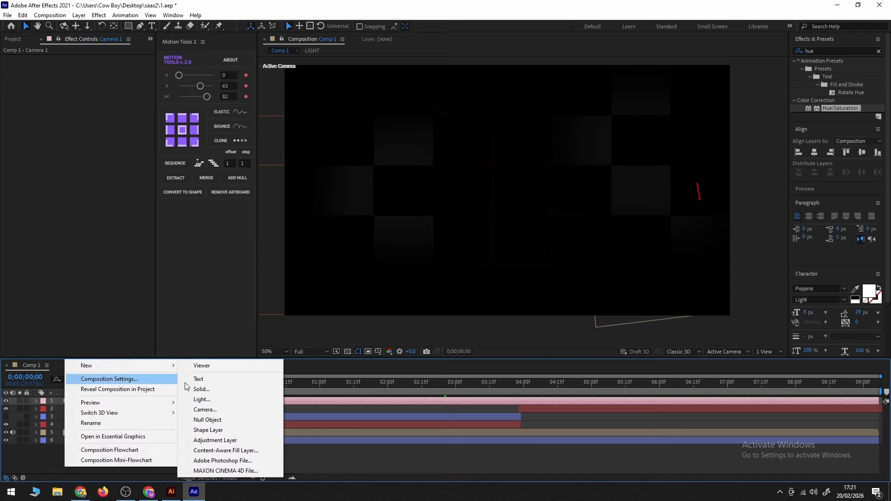
pyautogui.click(214, 421)
pyautogui.moveTo(128, 408); pyautogui.dragTo(92, 400)
# - Preview the opening, and set Position and Orientation keyframes on Null 1 at 0;00;00;00
pyautogui.press('space')
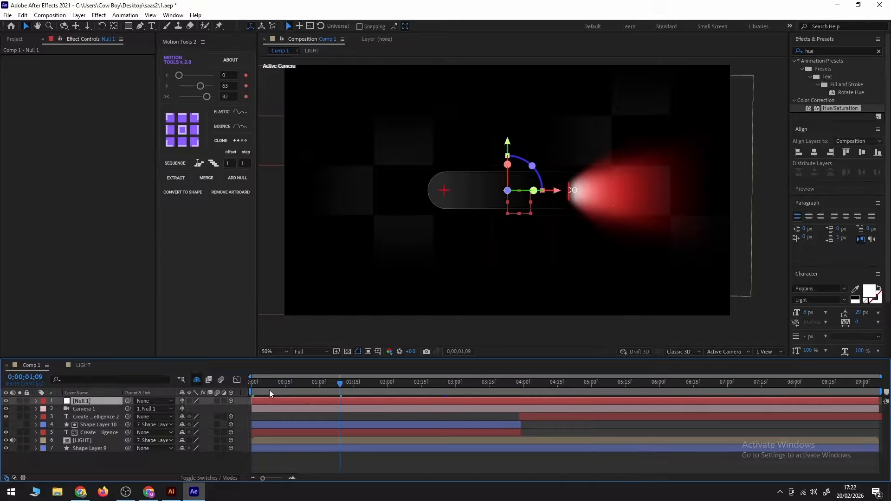
pyautogui.press('space')
pyautogui.press('p')
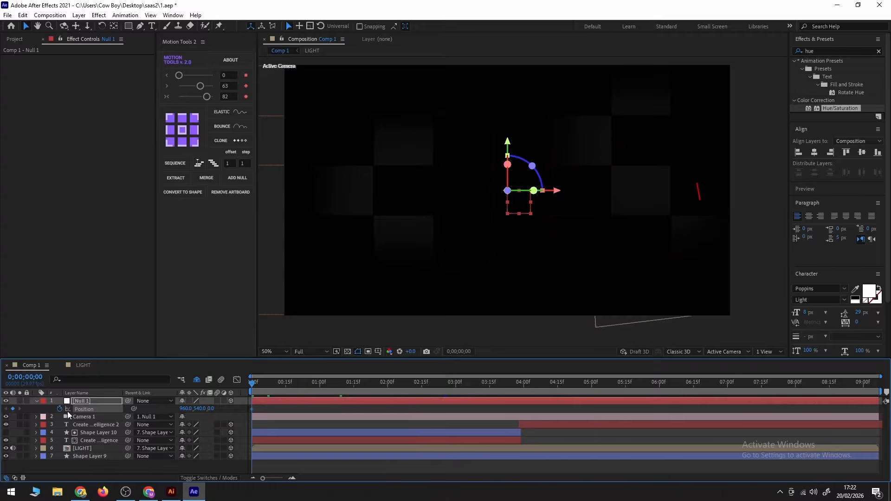
pyautogui.press('r')
pyautogui.click(60, 409)
pyautogui.press('u')
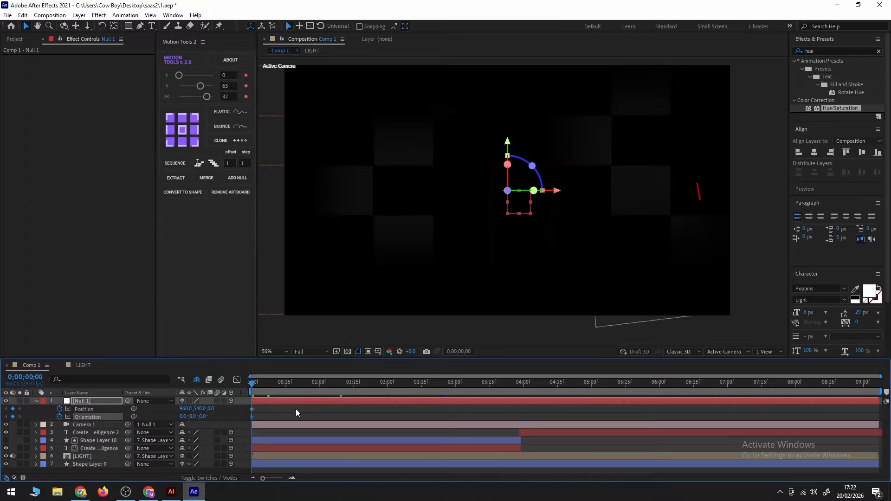
# - At 0;00;00;22, set Null 1's Z position to 415 and its orientation to 21°, 13°, 0°
pyautogui.moveTo(264, 387); pyautogui.dragTo(302, 386)
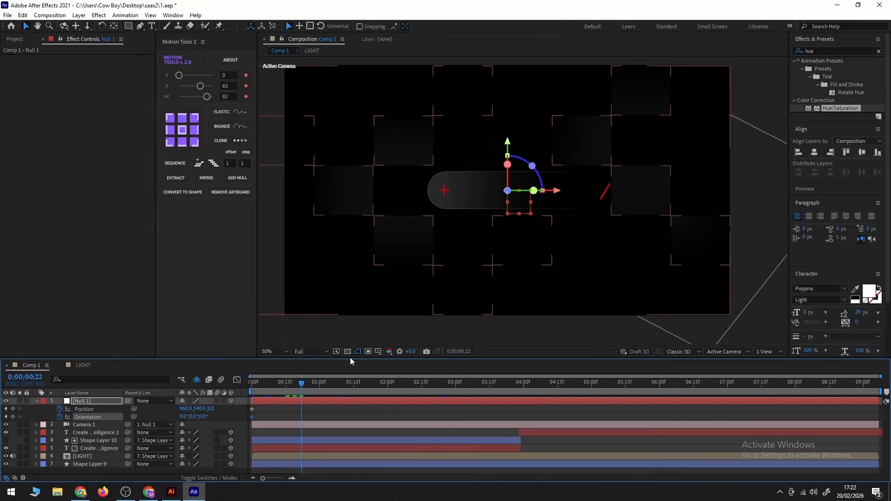
pyautogui.click(217, 410)
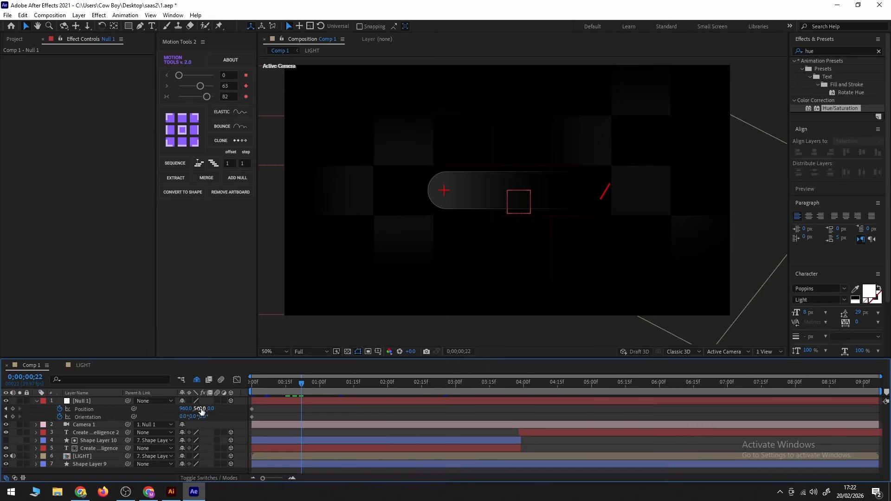
pyautogui.moveTo(201, 411); pyautogui.dragTo(341, 415)
pyautogui.hotkey('ctrl', 'z')
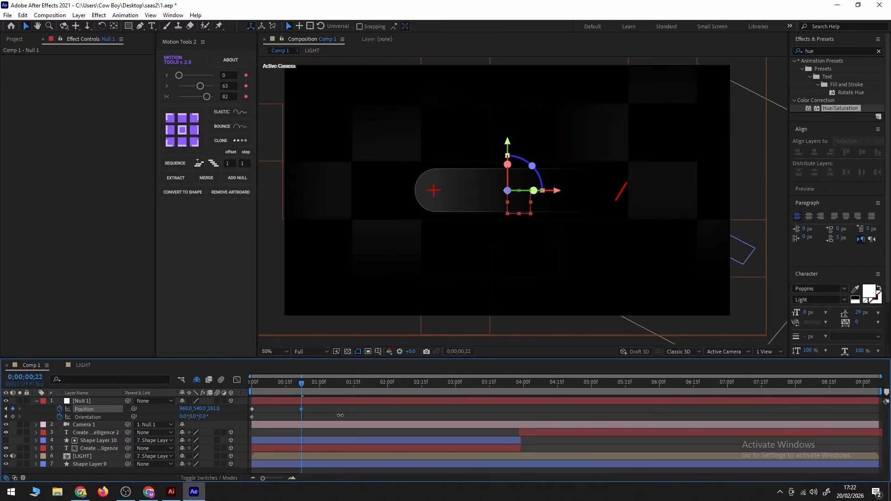
pyautogui.moveTo(193, 416); pyautogui.dragTo(291, 411)
# - Set the preview resolution to Quarter and move Null 1 to about 987, 486, 388
pyautogui.click(315, 351)
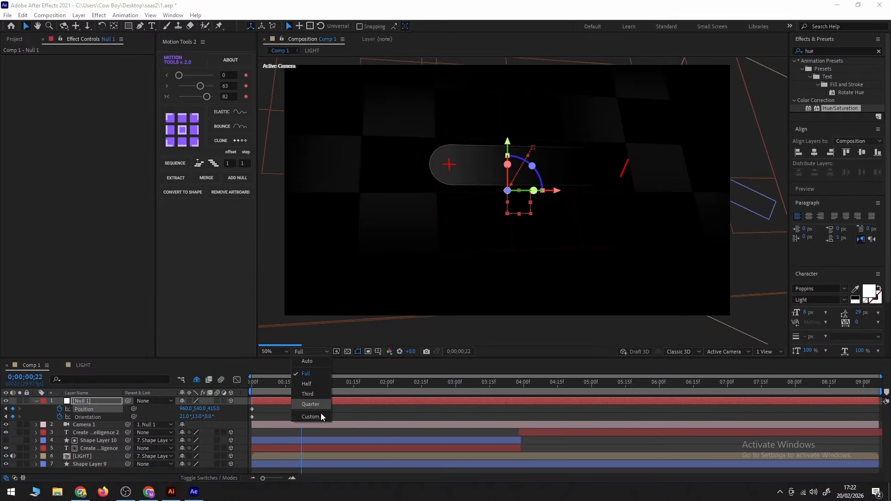
pyautogui.click(319, 405)
pyautogui.moveTo(507, 143); pyautogui.dragTo(507, 130)
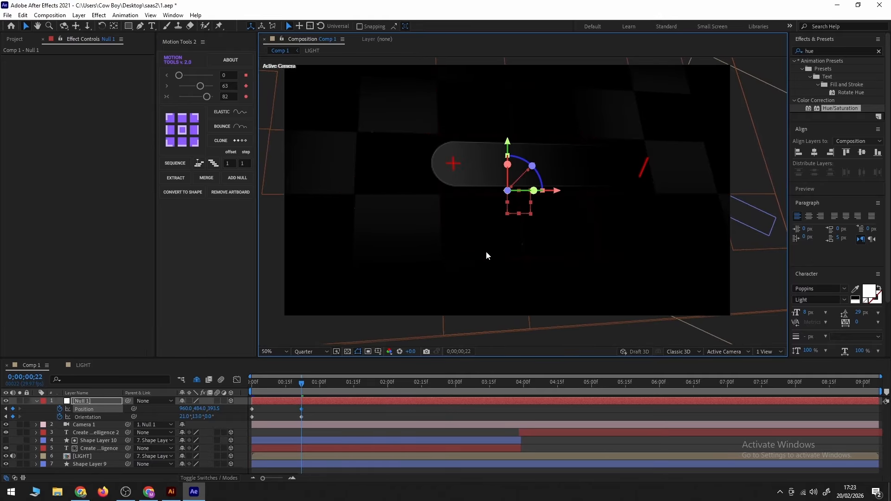
pyautogui.moveTo(556, 191); pyautogui.dragTo(556, 191)
# - Show the title/action safe guides and reframe Null 1 to about 1012.6, 380, 381.8 with X orientation 30°
pyautogui.click(378, 352)
pyautogui.click(399, 361)
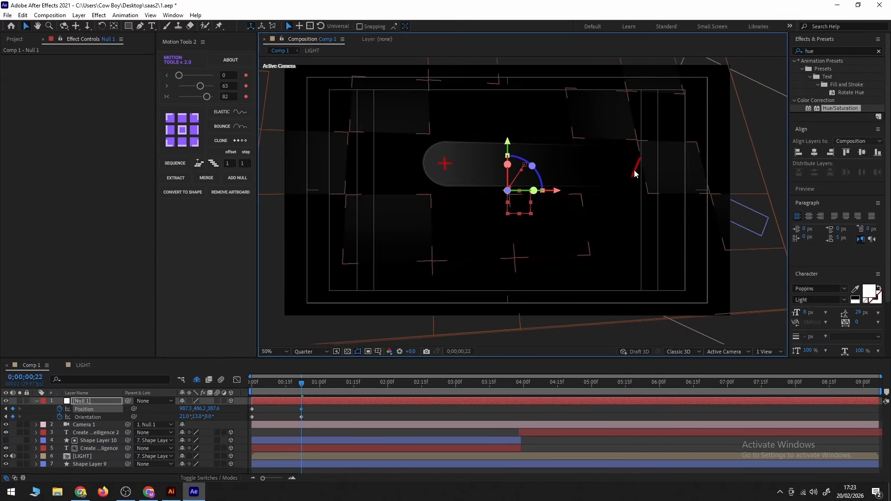
pyautogui.moveTo(563, 192); pyautogui.dragTo(565, 188)
pyautogui.moveTo(509, 149); pyautogui.dragTo(511, 134)
pyautogui.moveTo(225, 412); pyautogui.dragTo(243, 406)
pyautogui.moveTo(182, 416); pyautogui.dragTo(187, 416)
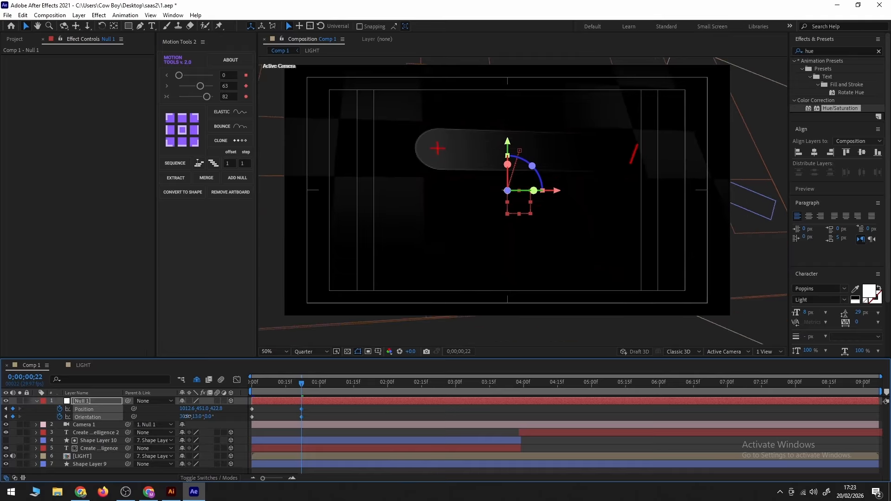
pyautogui.moveTo(511, 142); pyautogui.dragTo(509, 126)
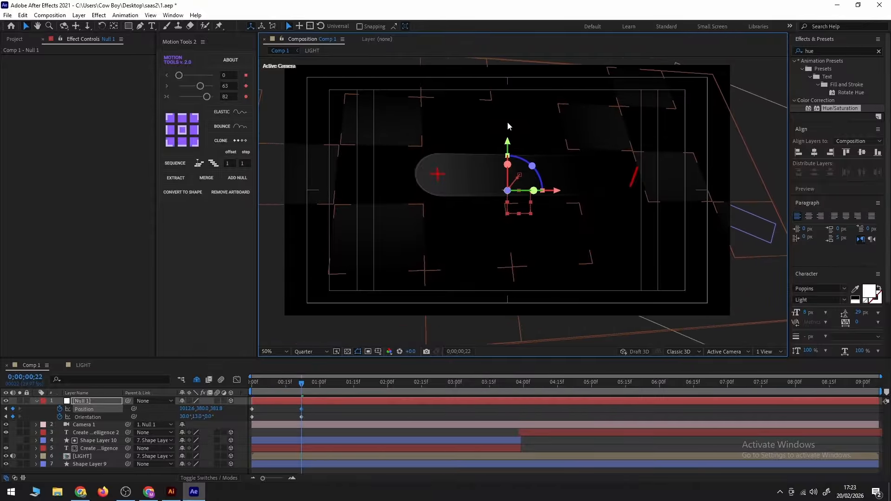
# - Ease both pairs of Null 1 keyframes at 82 with Motion Tools and move the second pair to 0;00;01;12
pyautogui.moveTo(311, 406); pyautogui.dragTo(296, 426)
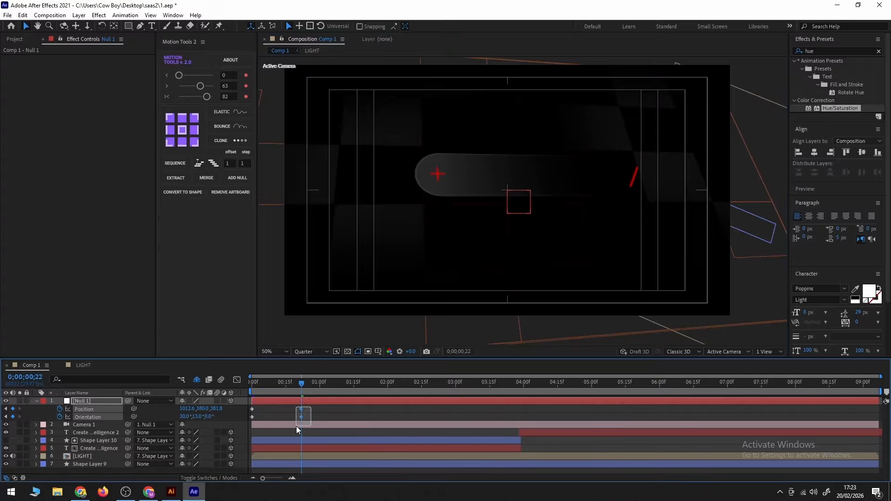
pyautogui.click(206, 97)
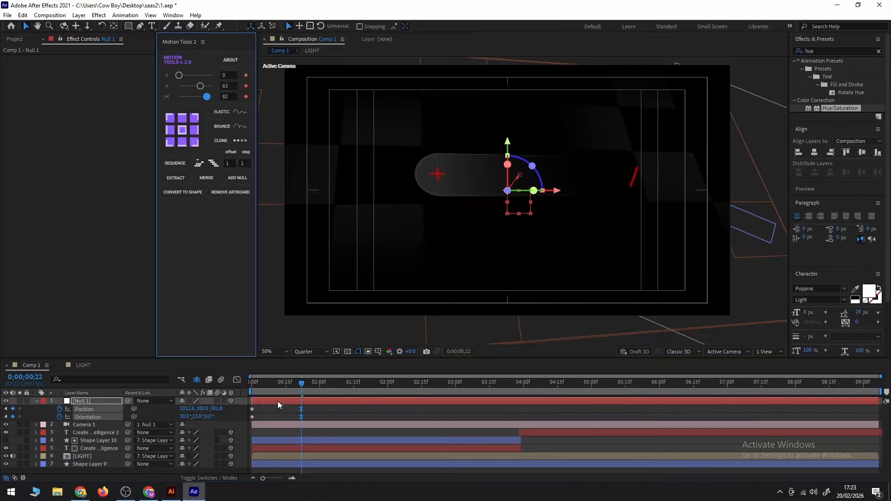
pyautogui.moveTo(274, 382); pyautogui.dragTo(235, 389)
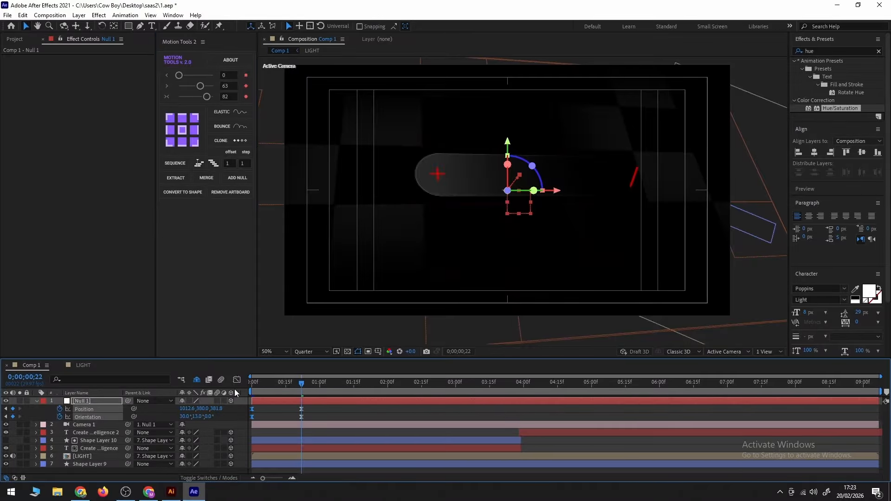
pyautogui.moveTo(322, 407); pyautogui.dragTo(349, 416)
# - Play the animation from the beginning to check the eased camera move
pyautogui.press('space')
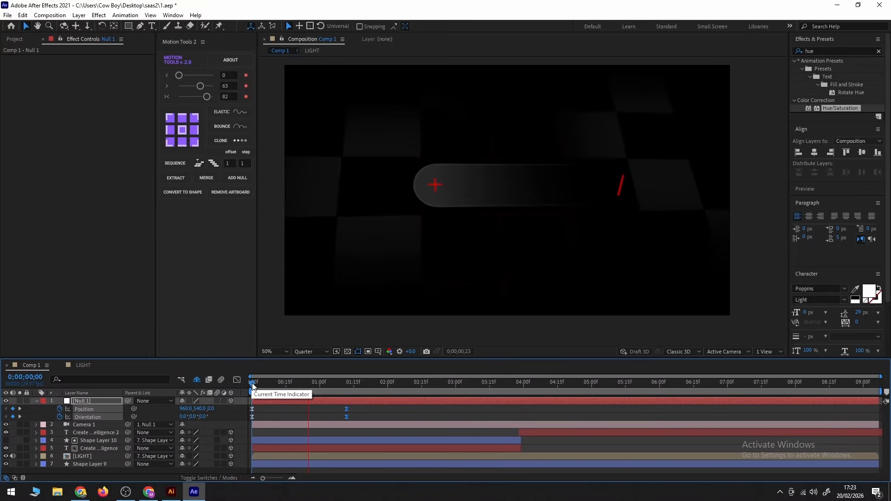
pyautogui.press('space')
pyautogui.press('space')
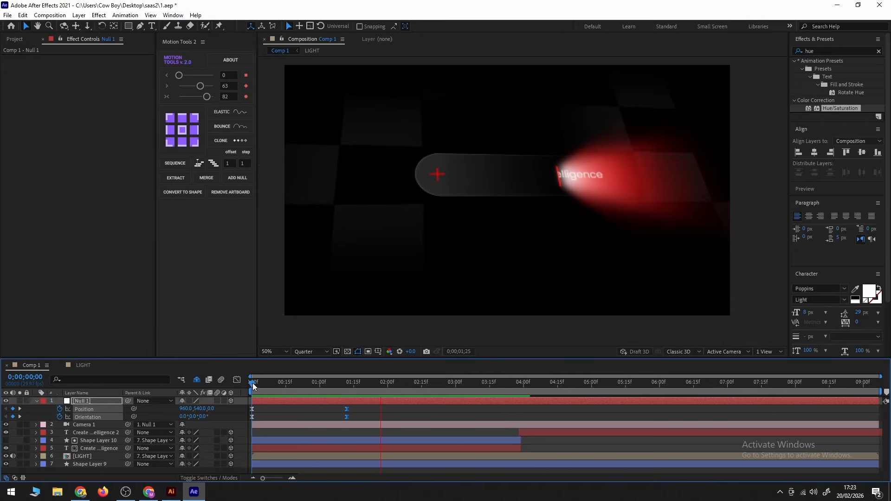
pyautogui.press('space')
# - Set Null 1's X orientation to 22° at the 0;00;01;12 keyframe
pyautogui.click(346, 384)
pyautogui.scroll(5, 346, 386)
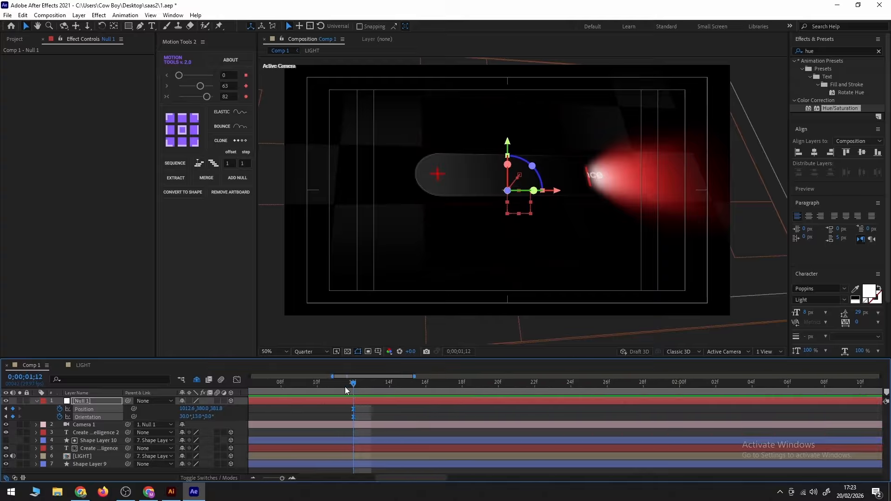
pyautogui.moveTo(185, 419); pyautogui.dragTo(181, 417)
pyautogui.click(181, 416)
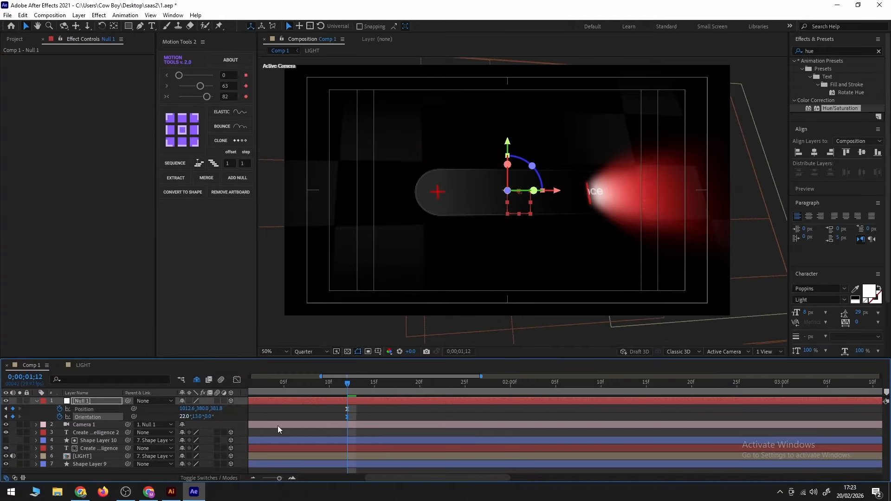
pyautogui.click(385, 417)
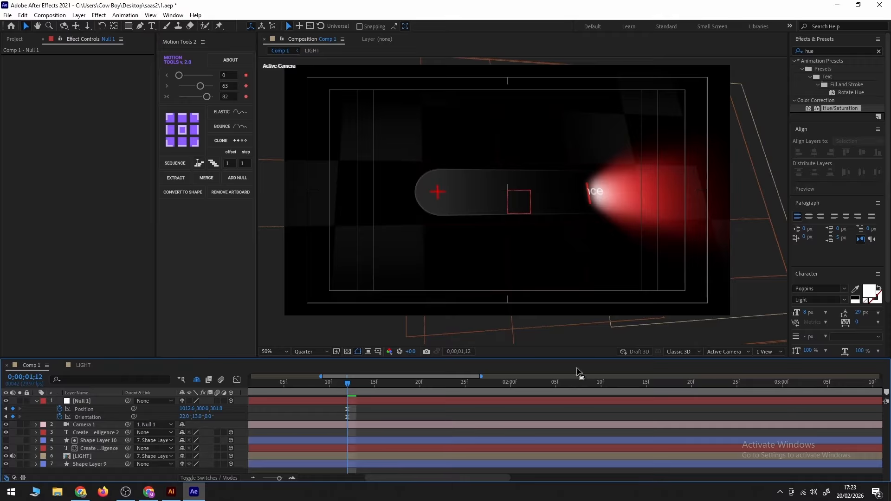
# - Show the shy layers and nudge Shape Layer 5 through the Dark Gray solid slightly in depth at 0;00;01;07
pyautogui.keyDown('alt'); pyautogui.scroll(-3, 341, 408); pyautogui.keyUp('alt')
pyautogui.moveTo(340, 386); pyautogui.dragTo(333, 386)
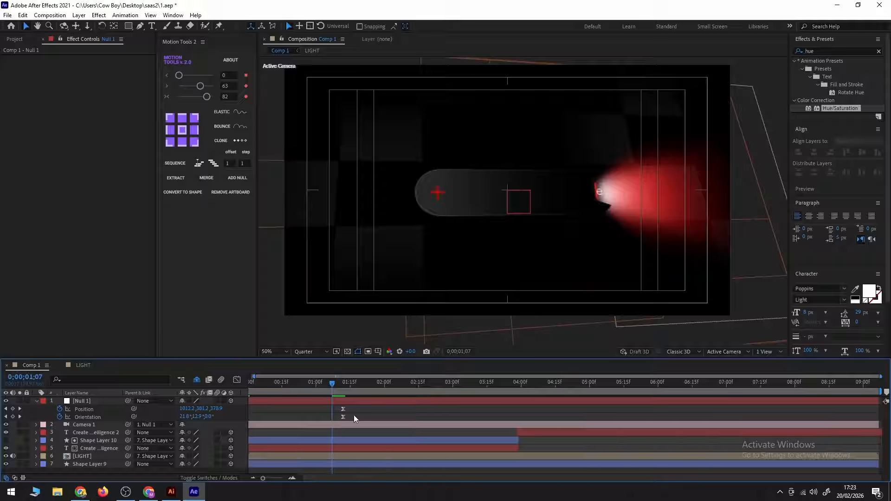
pyautogui.scroll(-3, 197, 450)
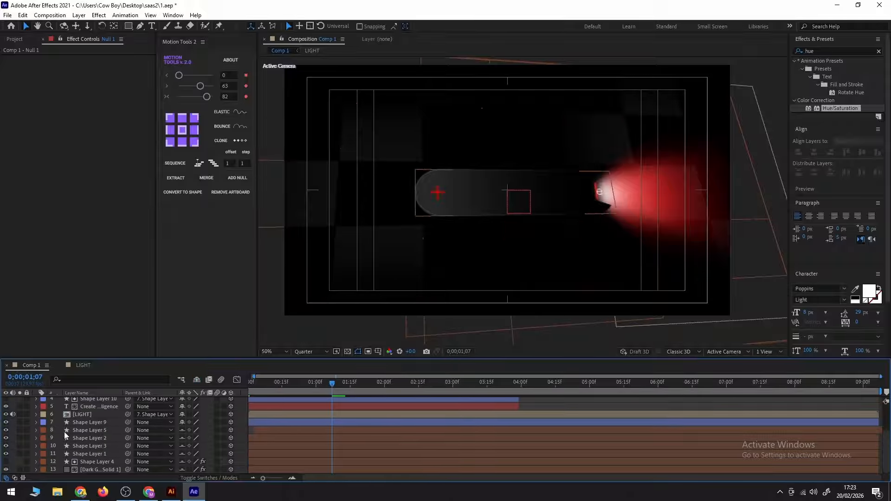
pyautogui.click(84, 430)
pyautogui.keyDown('shift'); pyautogui.click(91, 469); pyautogui.keyUp('shift')
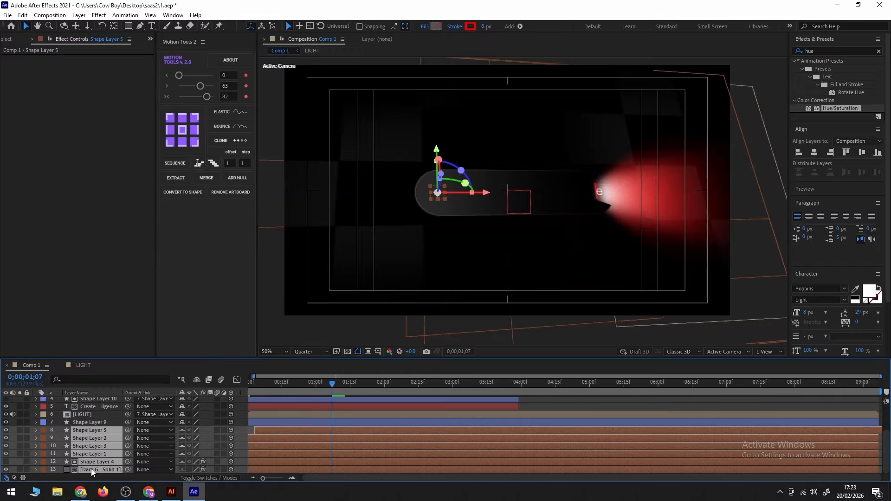
pyautogui.moveTo(440, 176); pyautogui.dragTo(437, 202)
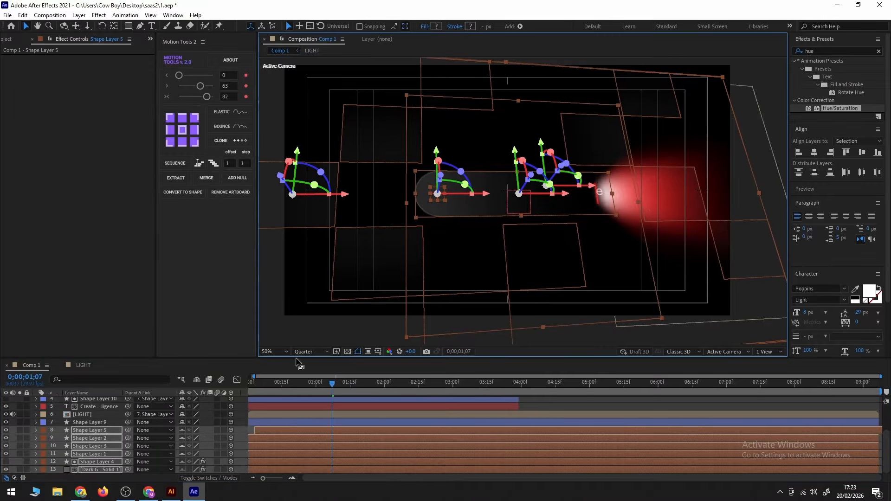
pyautogui.click(308, 351)
pyautogui.click(266, 373)
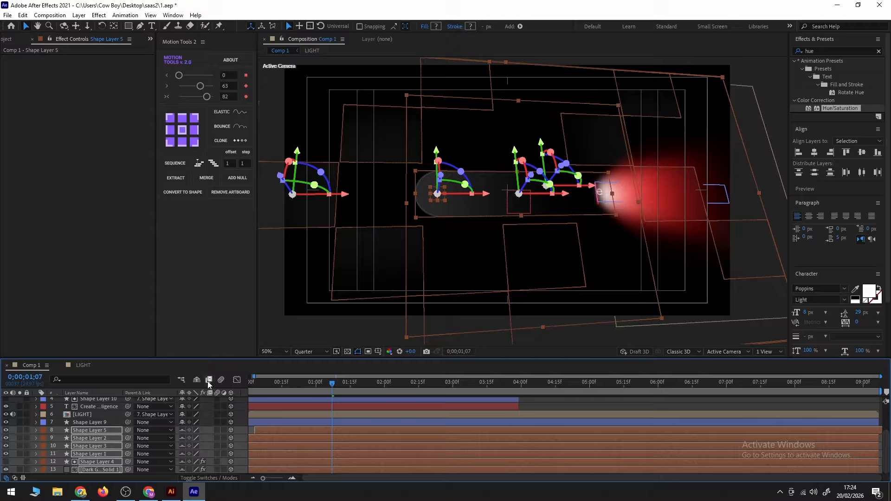
# - Hide the shy background layers again and show Null 1's keyframed properties
pyautogui.click(197, 380)
pyautogui.click(116, 402)
pyautogui.press('u')
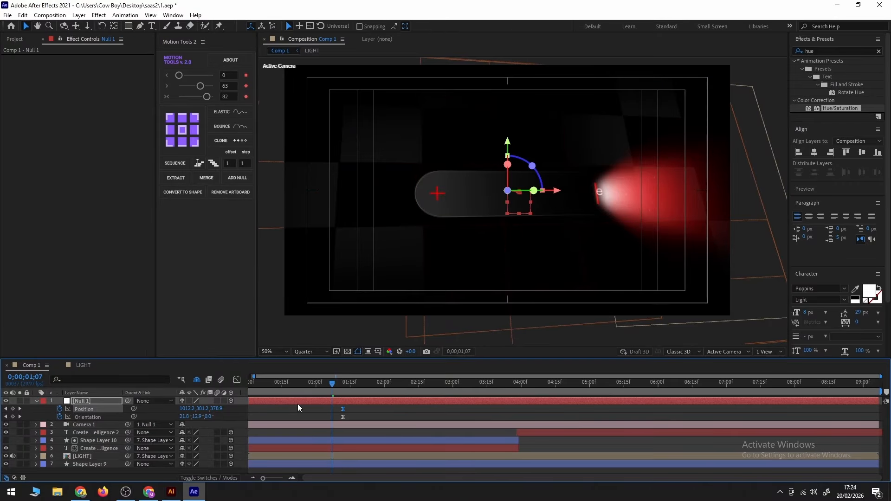
# - Turn off the title/action safe guides and preview the animation from the beginning
pyautogui.moveTo(332, 385); pyautogui.dragTo(202, 396)
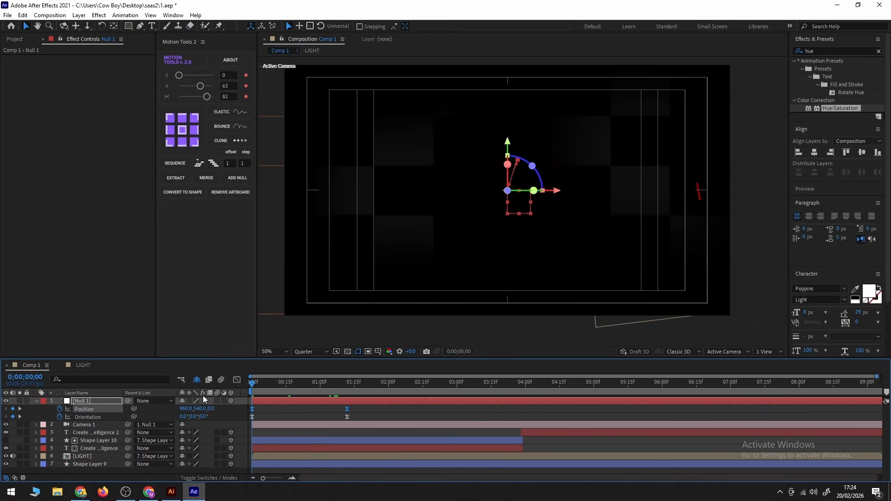
pyautogui.press(',')
pyautogui.click(450, 309)
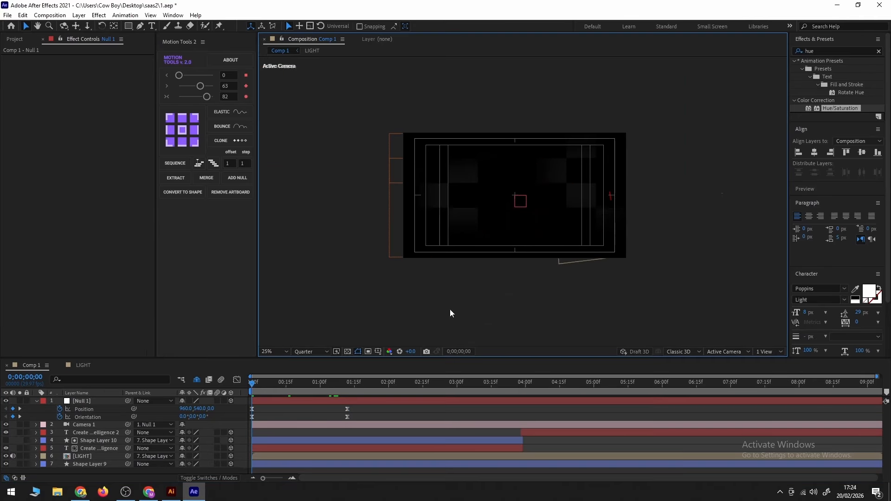
pyautogui.click(379, 352)
pyautogui.click(390, 363)
pyautogui.press('.')
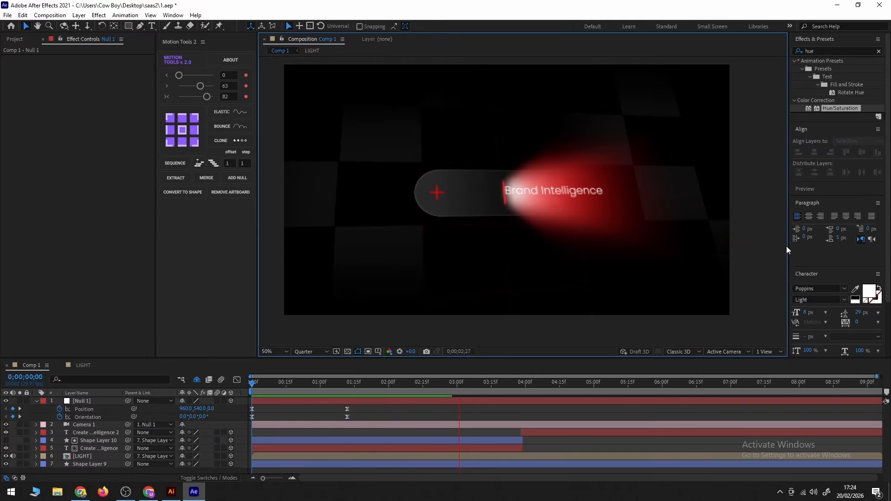
pyautogui.press('space')
# - Duplicate Null 1, remove the copy's Position and Orientation keyframes, and start the copy at 0;00;01;07
pyautogui.click(350, 401)
pyautogui.hotkey('ctrl', 'd')
pyautogui.click(59, 409)
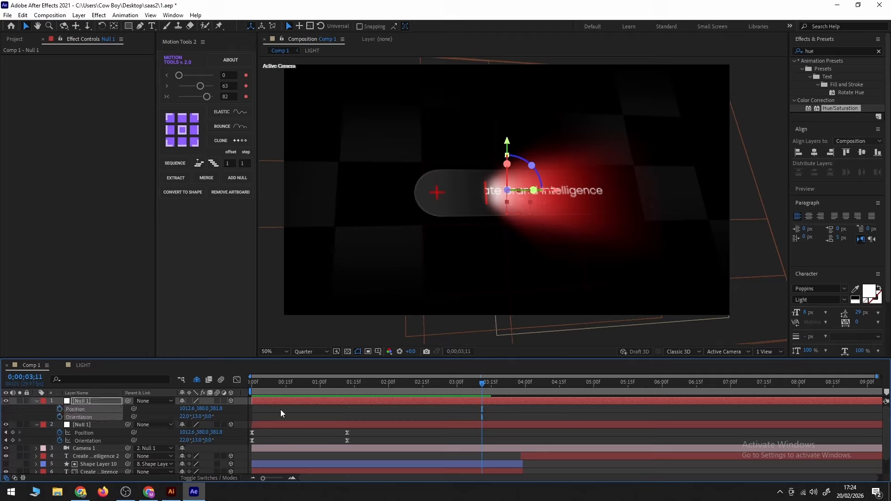
pyautogui.click(337, 386)
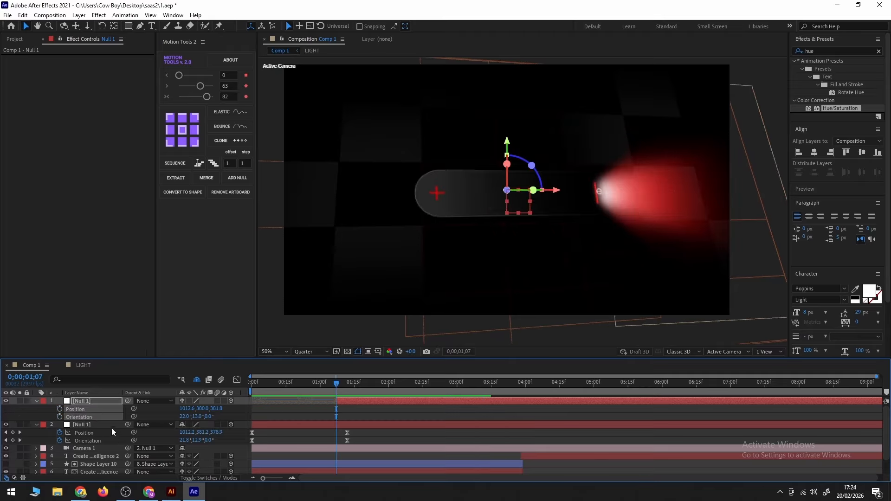
# - Parent the original null to the duplicate and set the duplicate's Position and Orientation keyframes at 0;00;01;07
pyautogui.moveTo(127, 425); pyautogui.dragTo(84, 403)
pyautogui.click(59, 408)
pyautogui.click(60, 417)
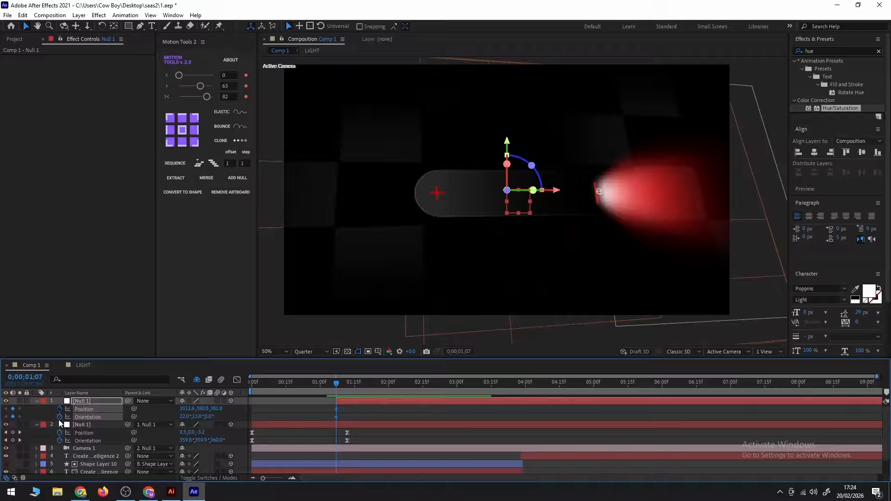
# - At 0;00;02;06, set the duplicate null's position to about 966.9, 429.8, 336.6 and its orientation to 6°, 336°, 0°
pyautogui.moveTo(386, 381); pyautogui.dragTo(401, 385)
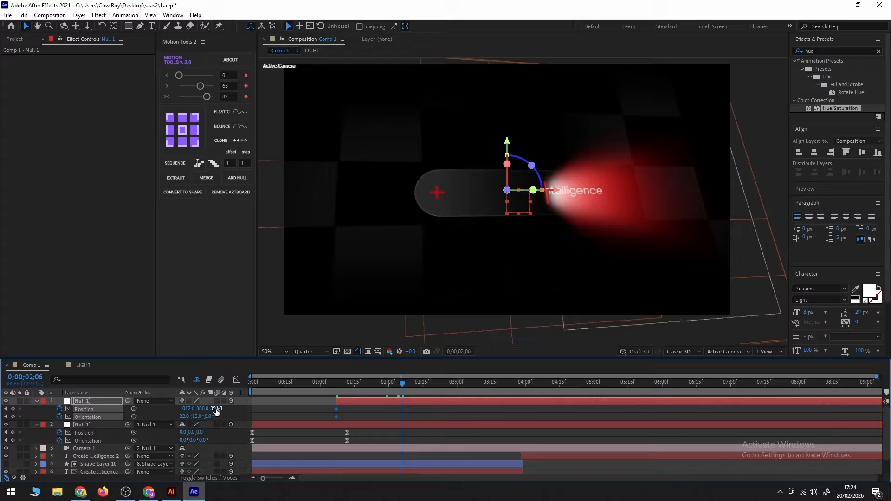
pyautogui.moveTo(218, 409); pyautogui.dragTo(203, 408)
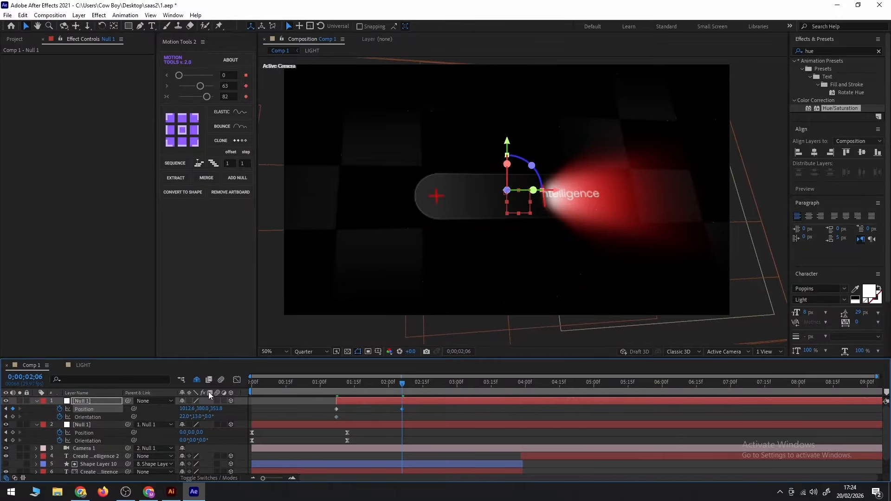
pyautogui.moveTo(184, 419); pyautogui.dragTo(180, 416)
pyautogui.moveTo(557, 191); pyautogui.dragTo(543, 190)
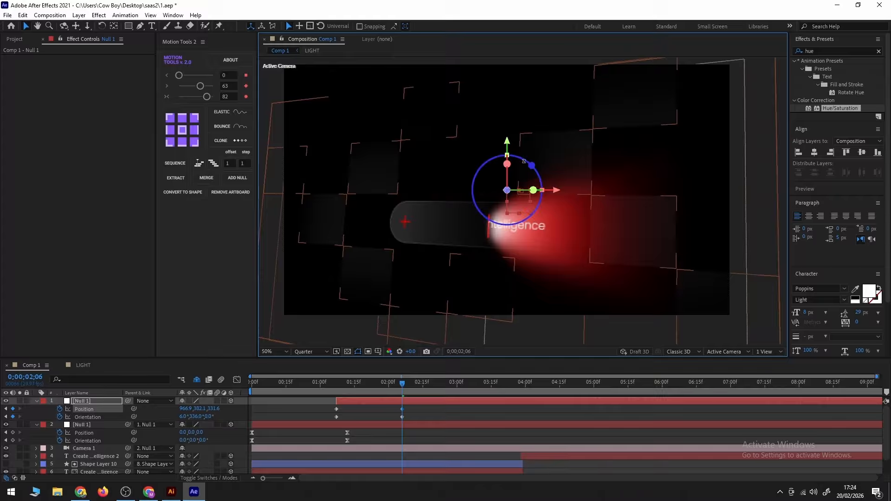
pyautogui.moveTo(508, 144); pyautogui.dragTo(509, 158)
pyautogui.moveTo(508, 156); pyautogui.dragTo(519, 181)
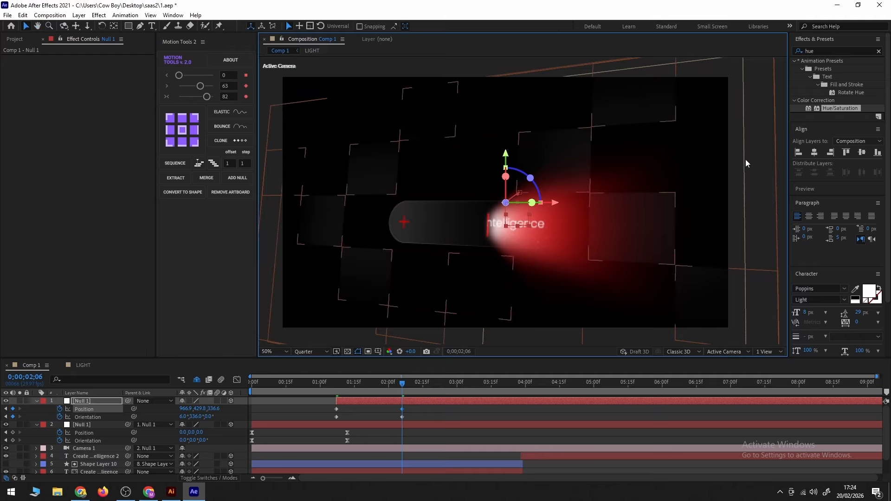
# - Ease the duplicate null's keyframes at 82 with Motion Tools and move the second pair to about 0;00;04;10
pyautogui.moveTo(428, 409); pyautogui.dragTo(396, 420)
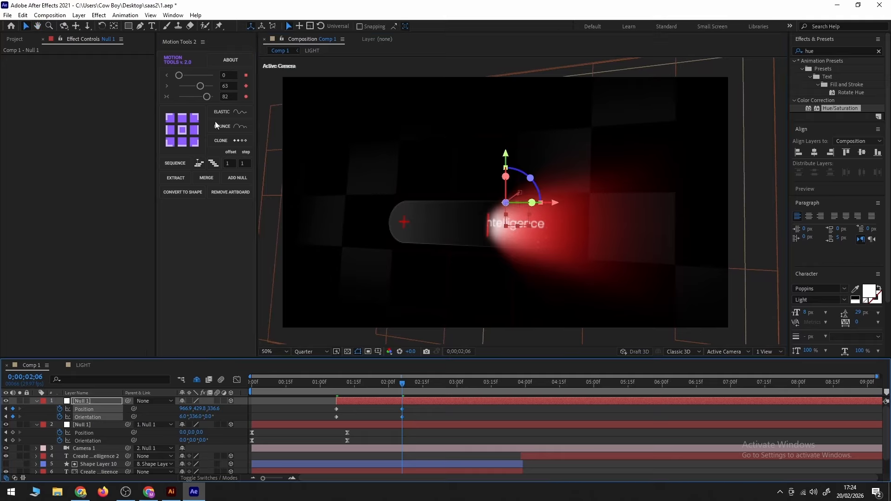
pyautogui.click(206, 96)
pyautogui.moveTo(342, 408); pyautogui.dragTo(325, 420)
pyautogui.click(291, 383)
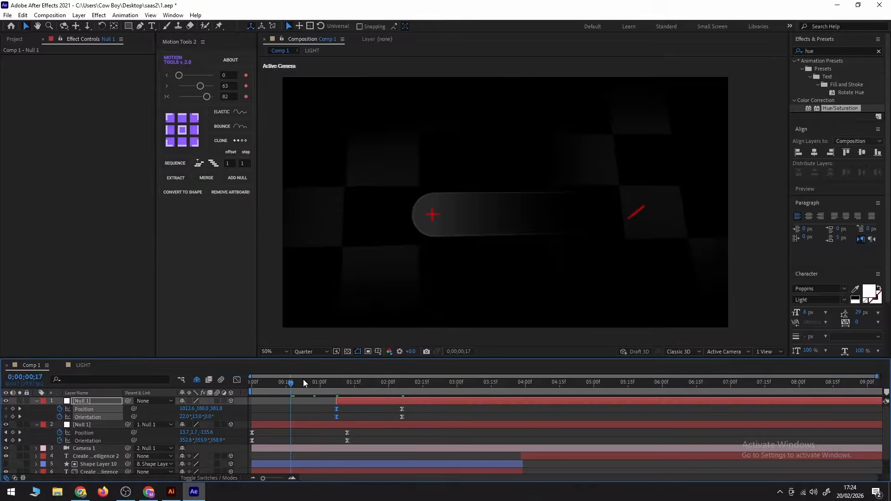
pyautogui.click(303, 380)
pyautogui.moveTo(420, 406); pyautogui.dragTo(389, 423)
pyautogui.moveTo(549, 410); pyautogui.dragTo(549, 411)
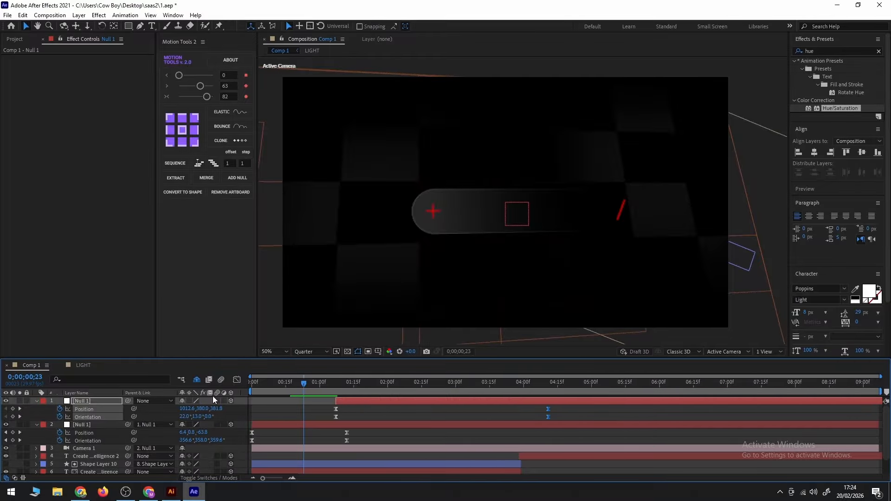
# - Preview the animation and shift the topmost null layer with its keyframes earlier, to start at about 0;00;01;00
pyautogui.press('space')
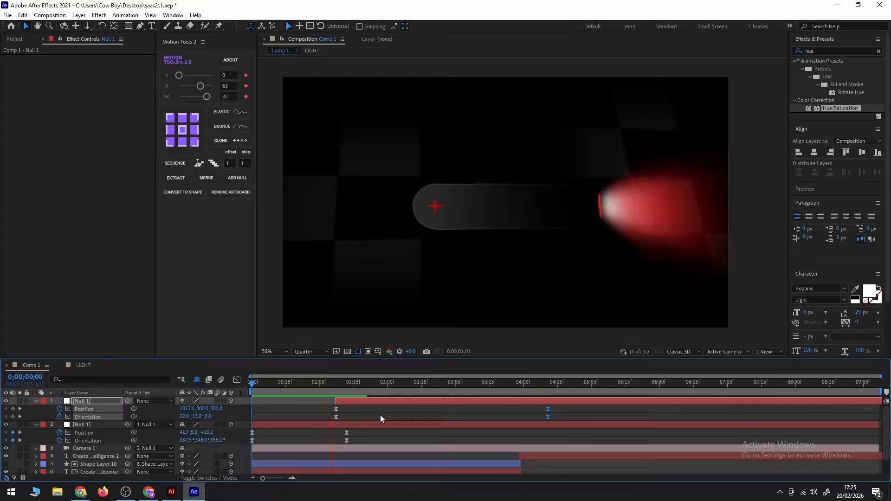
pyautogui.moveTo(353, 403); pyautogui.dragTo(342, 402)
pyautogui.click(336, 466)
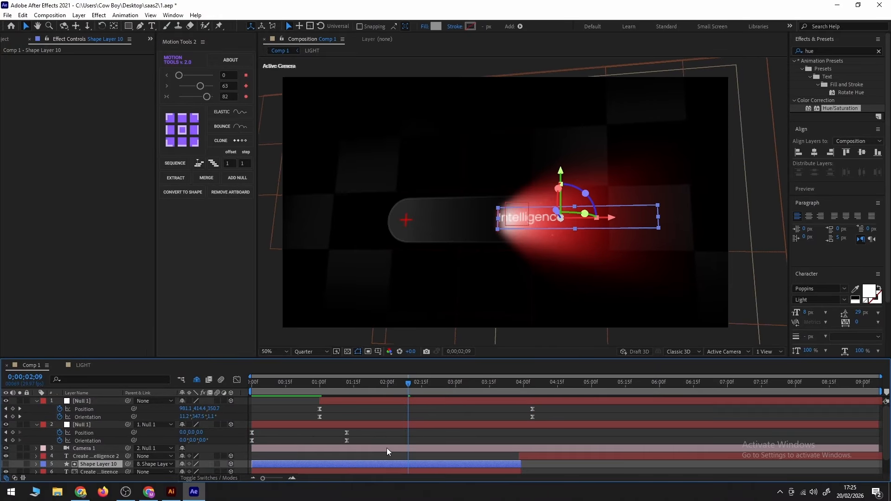
# - Reveal Shape Layer 9's keyframes and play the beam animation back to compare its timing with the null movement
pyautogui.scroll(-2, 405, 455)
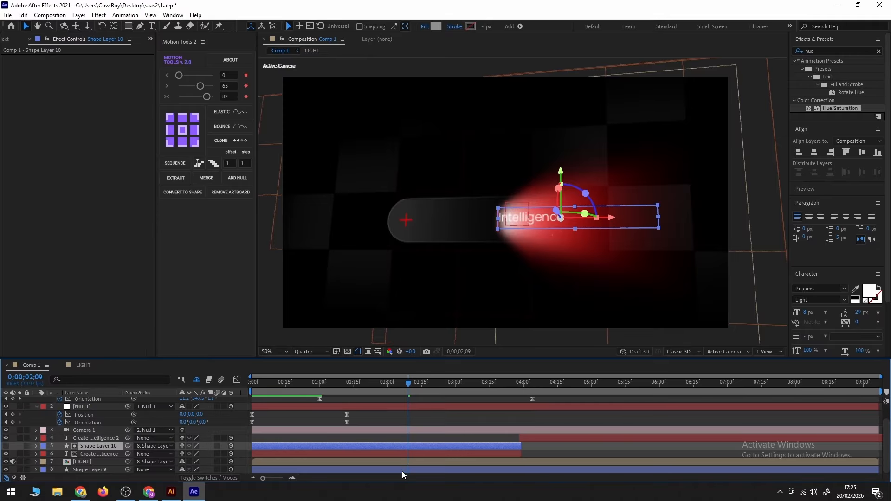
pyautogui.click(402, 470)
pyautogui.press('u')
pyautogui.scroll(-2, 408, 460)
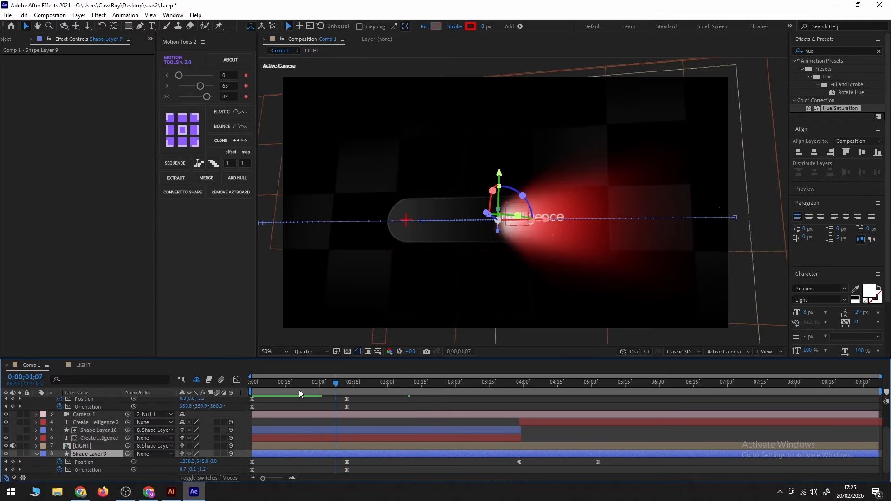
pyautogui.click(283, 391)
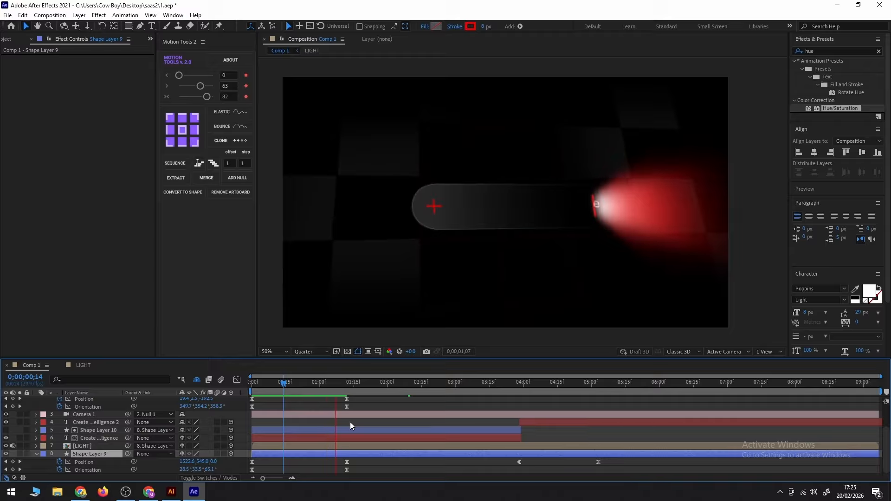
pyautogui.press('space')
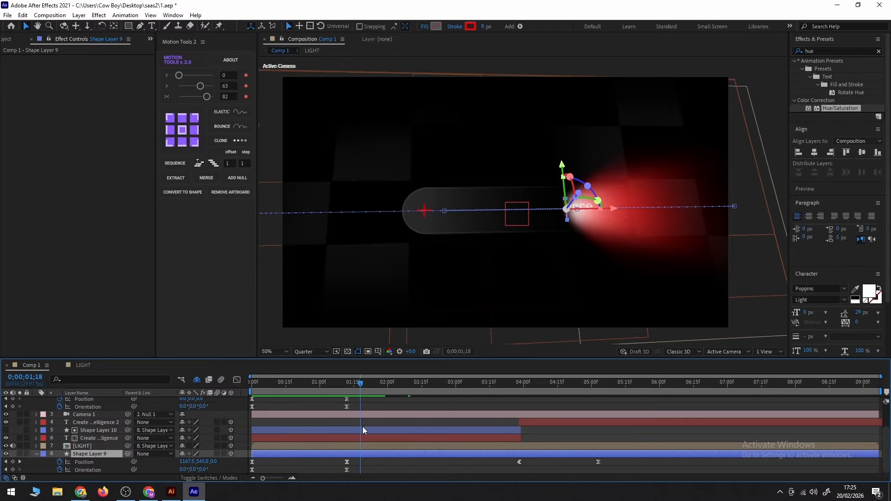
pyautogui.press('space')
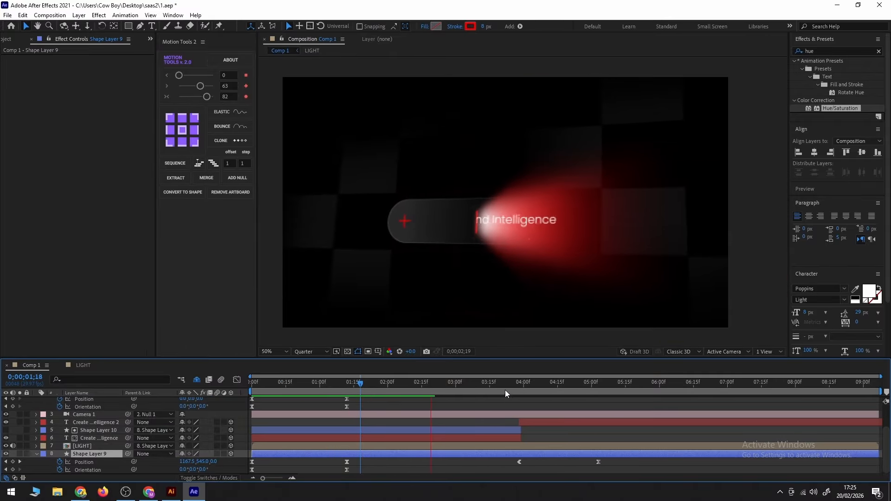
pyautogui.moveTo(513, 384); pyautogui.dragTo(520, 392)
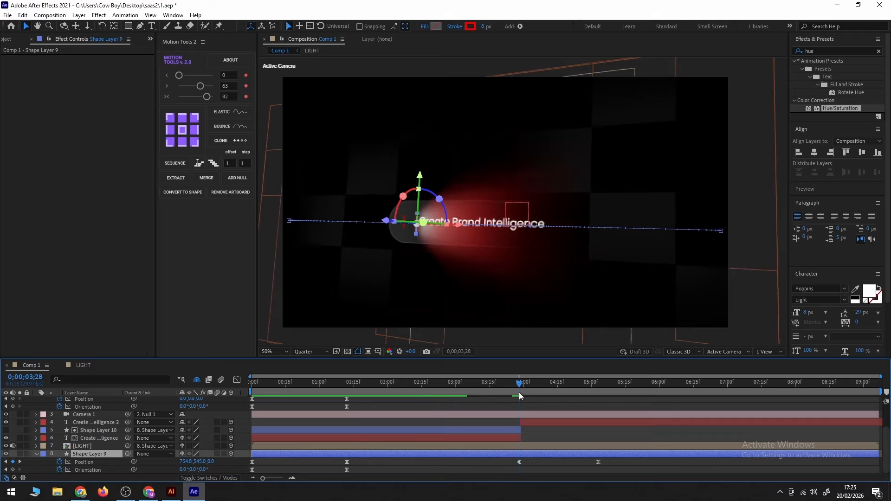
# - Play the animation from the start and move the topmost null's second Position and Orientation keyframes to about 0;00;04;11
pyautogui.scroll(2, 519, 414)
pyautogui.moveTo(429, 385); pyautogui.dragTo(199, 412)
pyautogui.press('space')
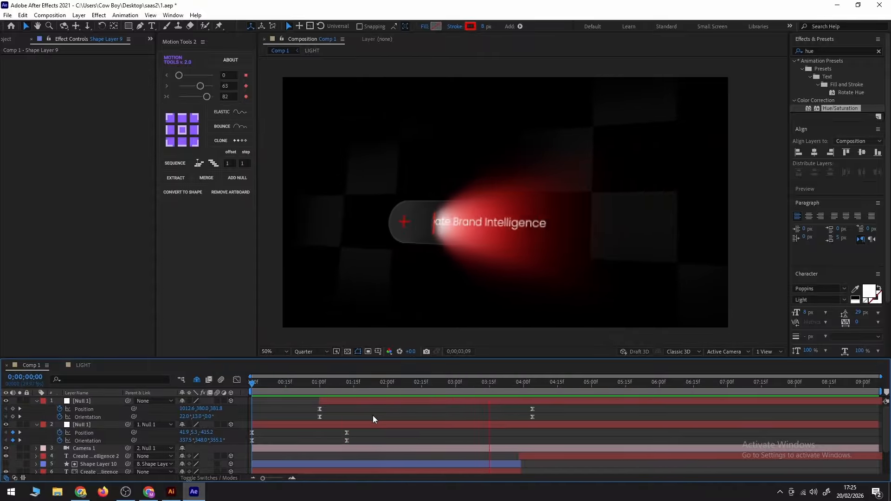
pyautogui.press('space')
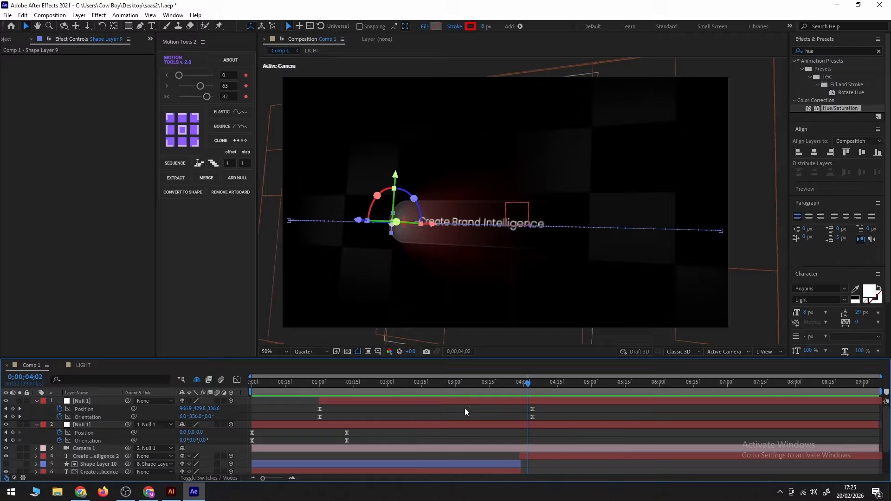
pyautogui.moveTo(527, 388); pyautogui.dragTo(531, 387)
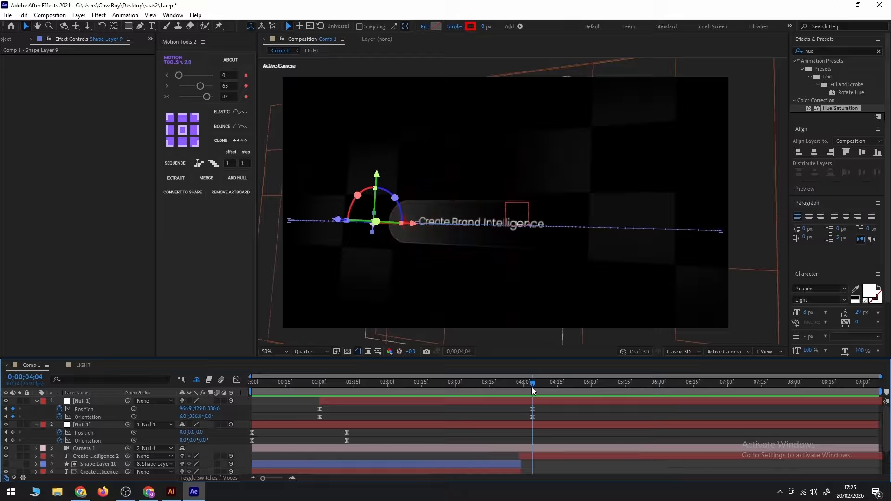
pyautogui.moveTo(550, 411)
pyautogui.mouseDown()
pyautogui.moveTo(520, 420)
pyautogui.moveTo(548, 411)
pyautogui.mouseUp()
# - Nudge the topmost null layer to start at about 0;00;01;01 and preview the camera move from the beginning
pyautogui.press('Home')
pyautogui.press('space')
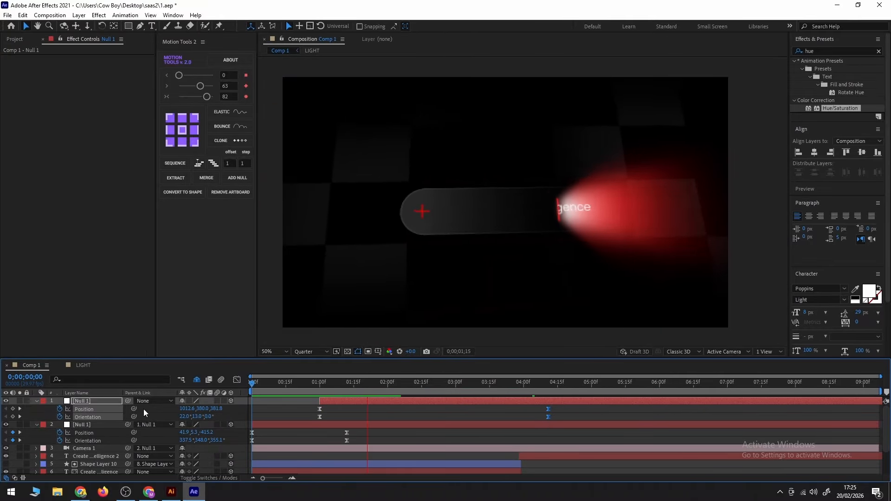
pyautogui.press('space')
pyautogui.click(324, 385)
pyautogui.moveTo(320, 421); pyautogui.dragTo(268, 389)
pyautogui.click(255, 388)
pyautogui.press('space')
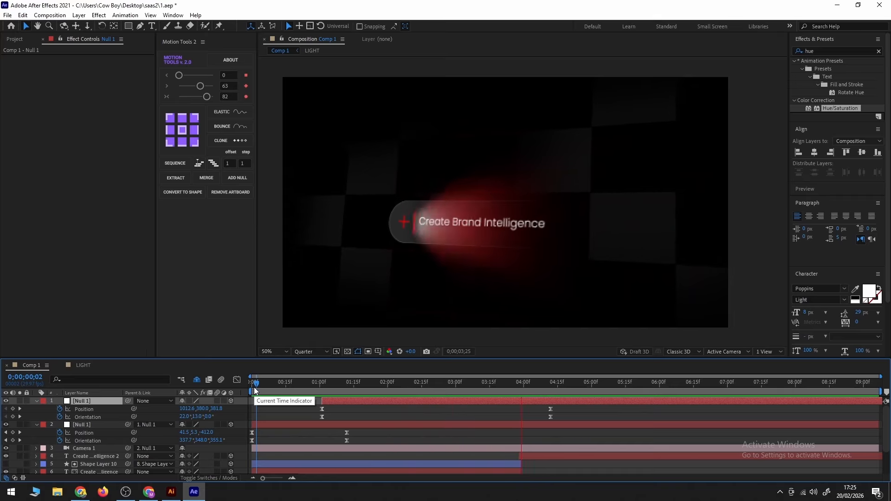
pyautogui.press('space')
# - Duplicate the topmost null and remove the Position and Orientation keyframes from the copy
pyautogui.moveTo(563, 385); pyautogui.dragTo(547, 390)
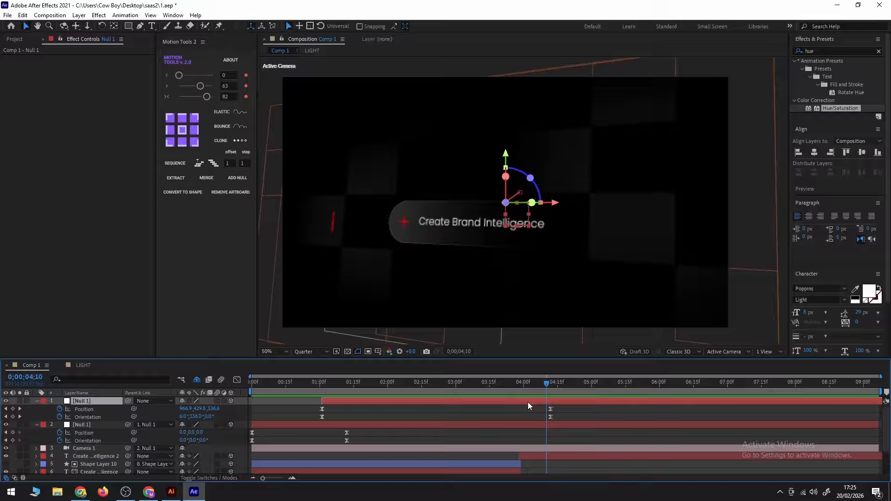
pyautogui.hotkey('ctrl', 'd')
pyautogui.press('u')
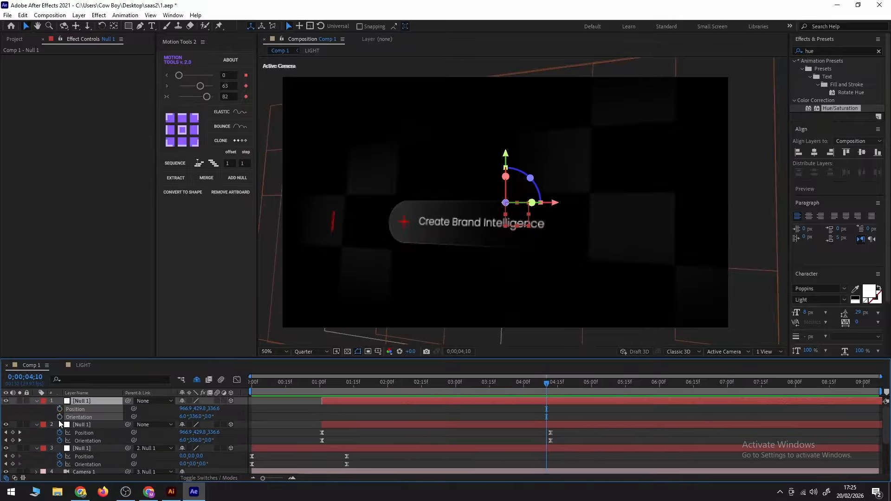
# - Start the new null at 0;00;04;07 with Position and Orientation keyframes there, and parent the second null to it
pyautogui.moveTo(545, 388); pyautogui.dragTo(540, 388)
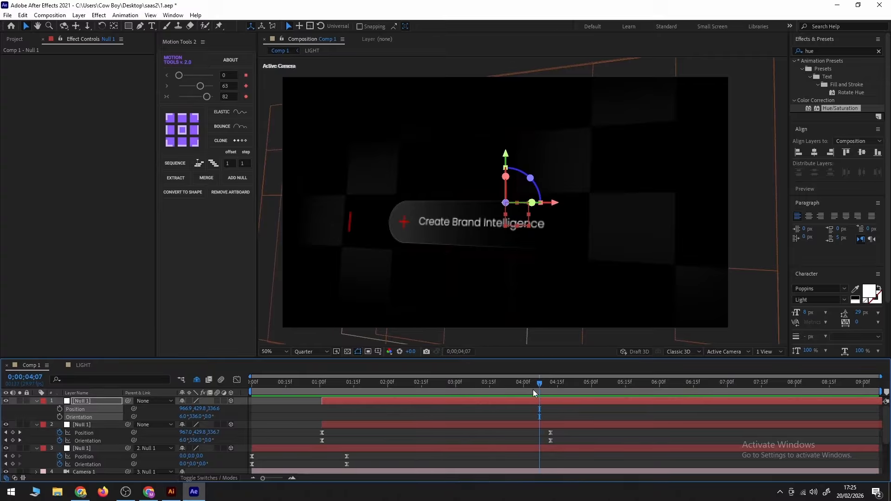
pyautogui.hotkey('alt', '[')
pyautogui.moveTo(125, 427); pyautogui.dragTo(65, 400)
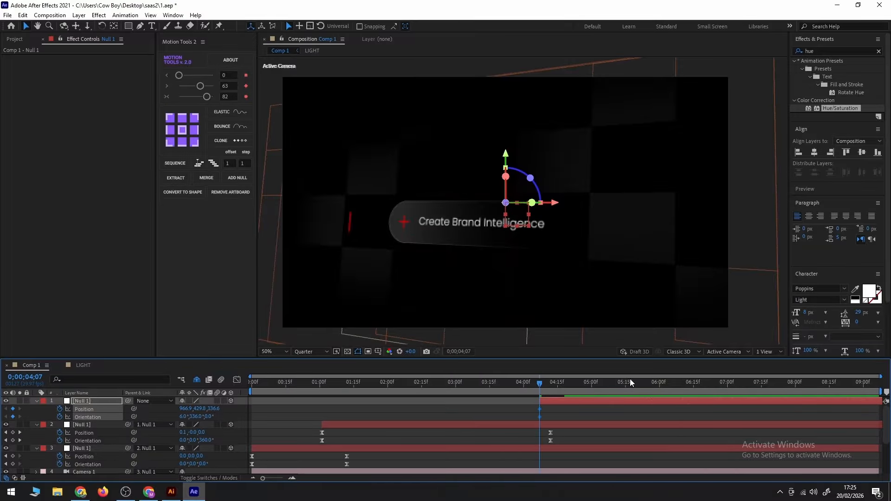
# - At 0;00;05;29, set the new null's position to about 1073.2, 521.8, 179.5 and its orientation to 349°, 329°, 8°
pyautogui.click(658, 383)
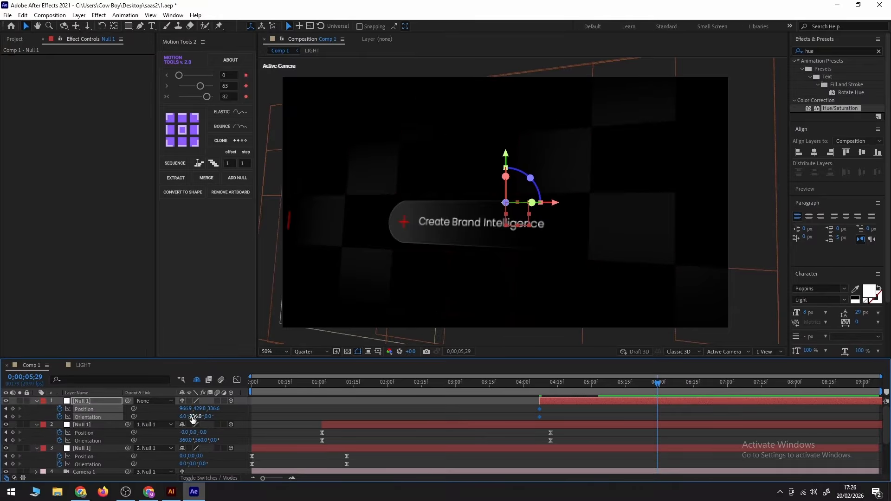
pyautogui.moveTo(183, 416); pyautogui.dragTo(182, 416)
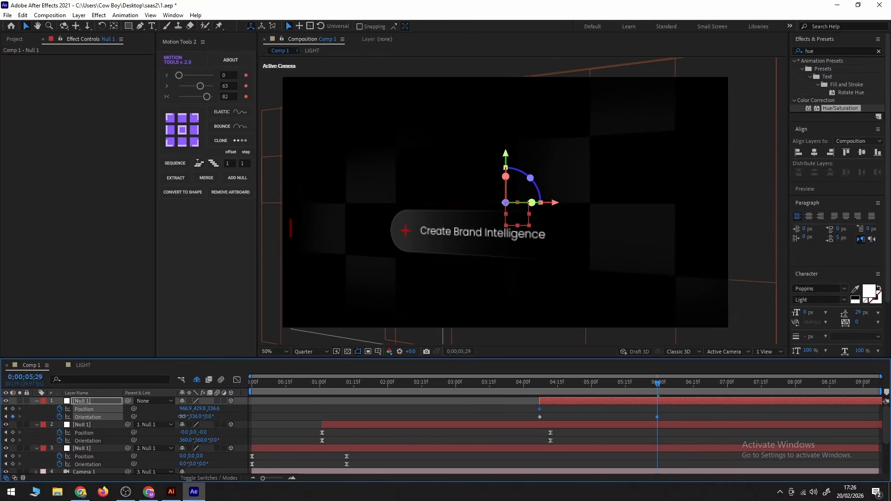
pyautogui.moveTo(193, 416); pyautogui.dragTo(190, 416)
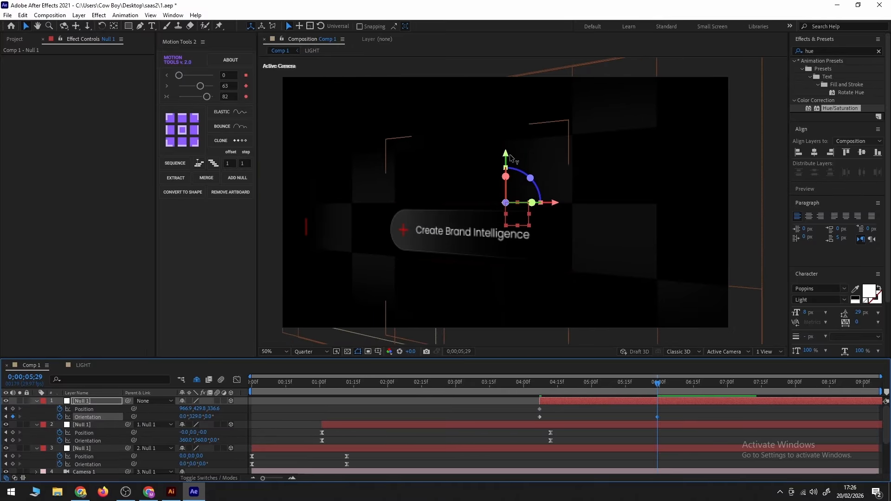
pyautogui.moveTo(506, 162); pyautogui.dragTo(506, 173)
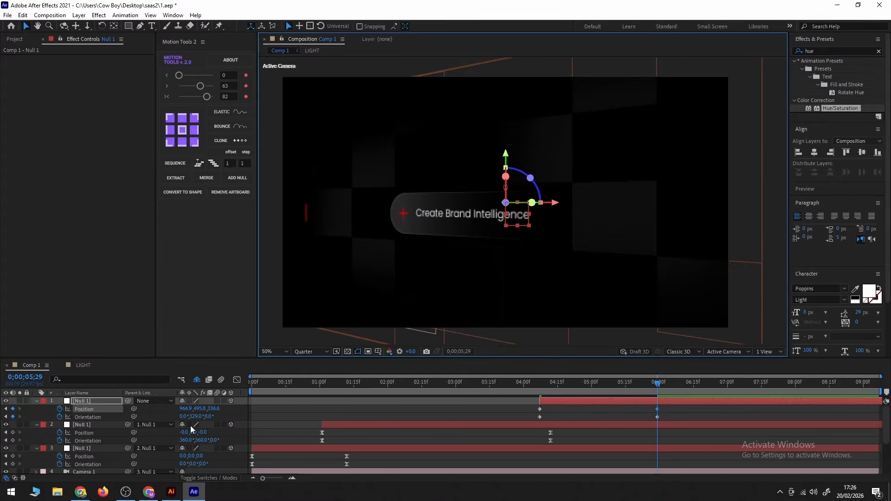
pyautogui.moveTo(214, 413); pyautogui.dragTo(174, 417)
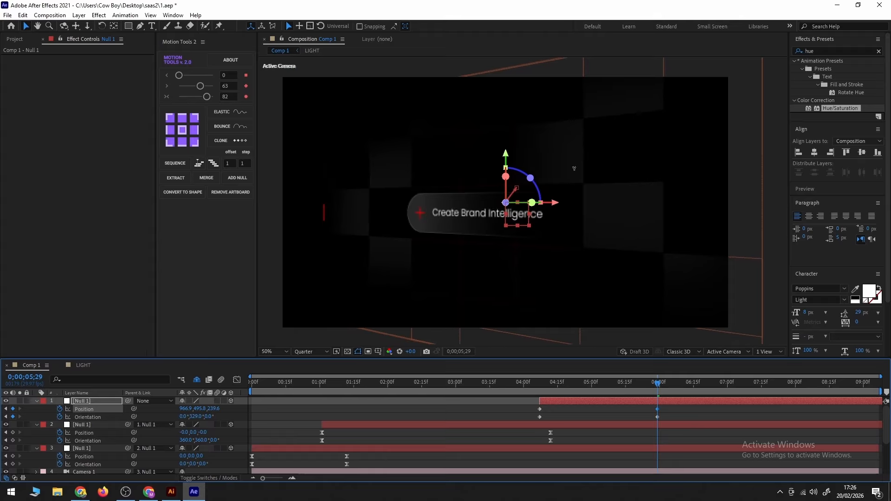
pyautogui.moveTo(507, 160); pyautogui.dragTo(506, 165)
pyautogui.moveTo(213, 413); pyautogui.dragTo(173, 427)
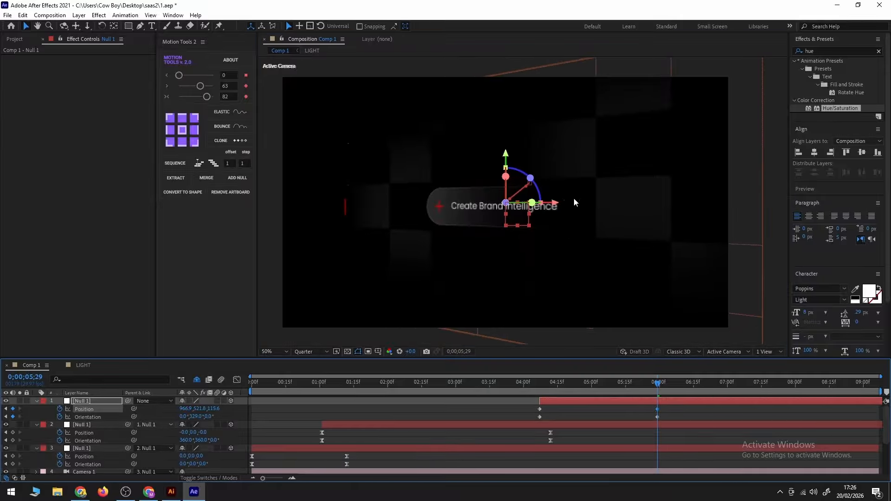
pyautogui.moveTo(556, 202); pyautogui.dragTo(584, 222)
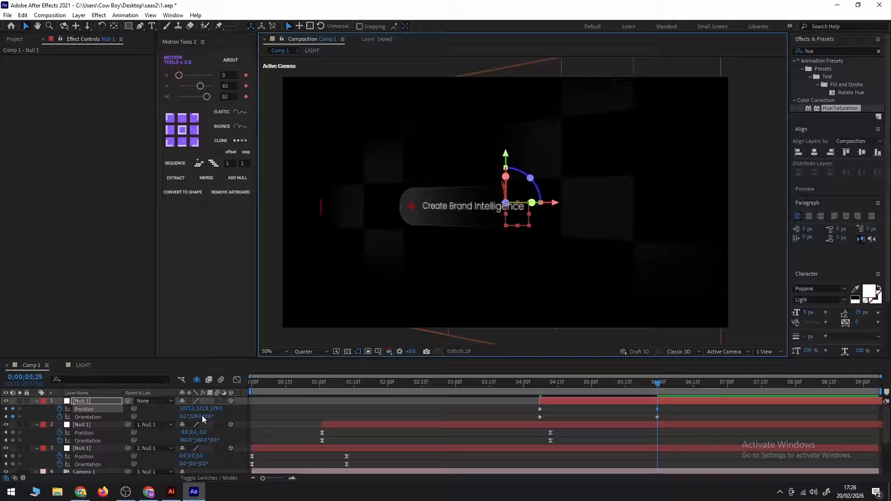
pyautogui.moveTo(207, 418)
pyautogui.mouseDown()
pyautogui.moveTo(179, 417)
pyautogui.moveTo(219, 417)
pyautogui.mouseUp()
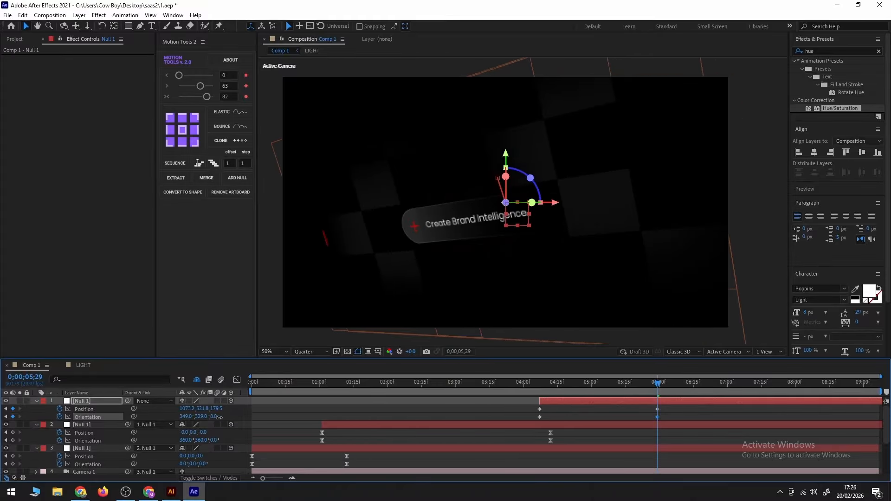
# - Ease both pairs of the new null's keyframes at 82 with Motion Tools and preview from 0;00;03;16
pyautogui.click(671, 411)
pyautogui.moveTo(651, 424); pyautogui.dragTo(652, 424)
pyautogui.click(207, 97)
pyautogui.moveTo(564, 411); pyautogui.dragTo(512, 423)
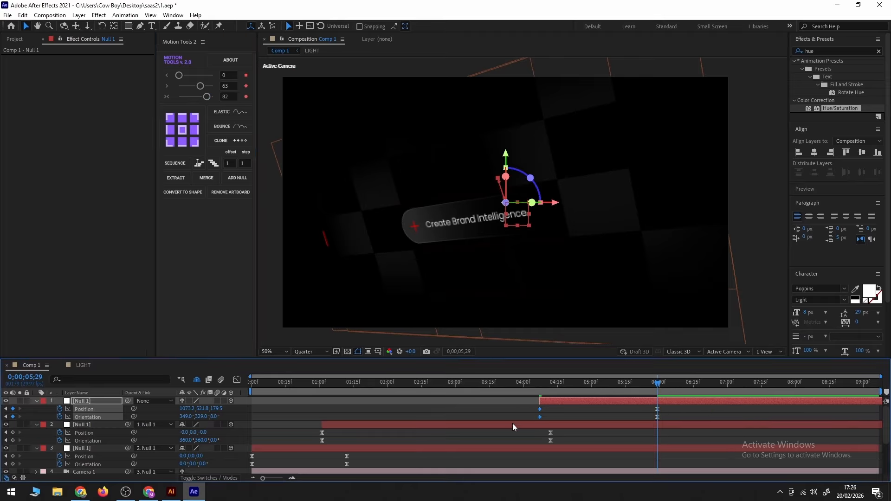
pyautogui.click(492, 383)
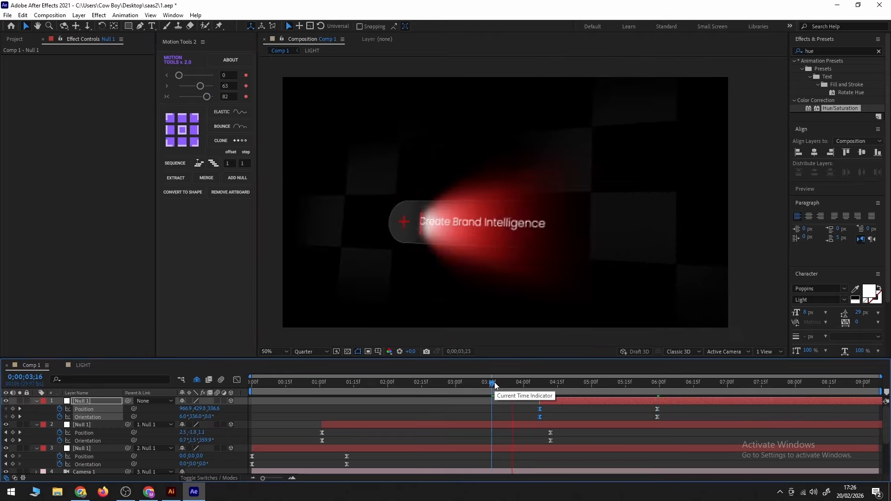
pyautogui.press('space')
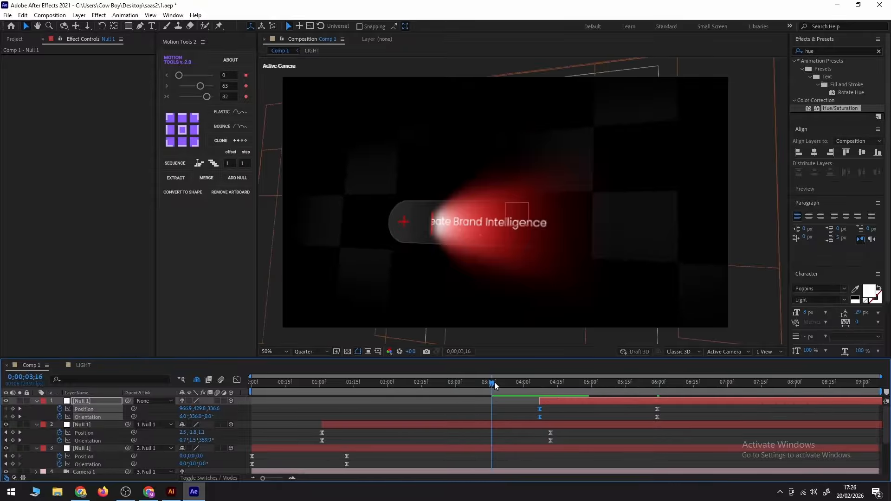
pyautogui.press('space')
# - Shift the new null layer earlier to start at about 0;00;03;26 and preview the transition from 0;00;03;11
pyautogui.moveTo(557, 400); pyautogui.dragTo(529, 401)
pyautogui.press('space')
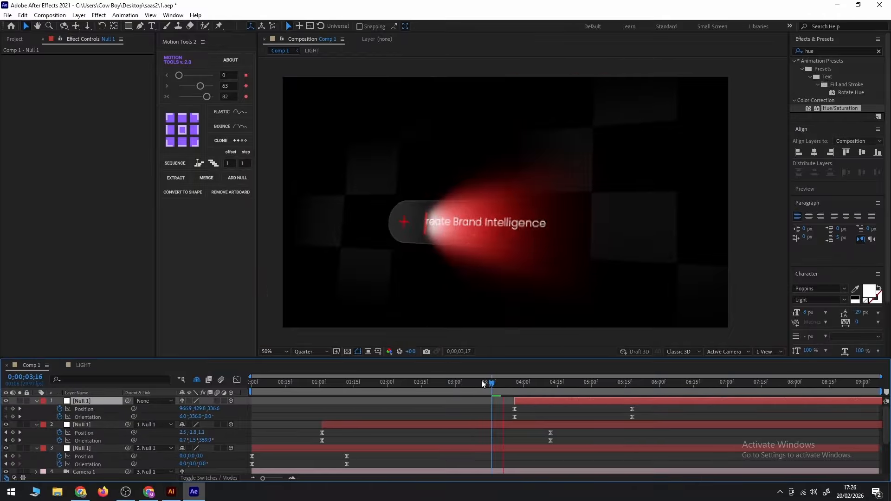
pyautogui.click(481, 381)
pyautogui.moveTo(650, 407); pyautogui.dragTo(625, 423)
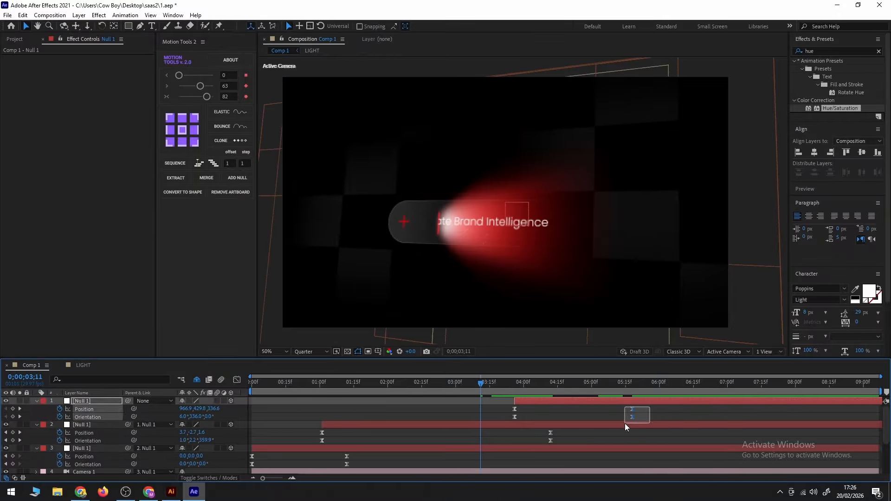
pyautogui.press('space')
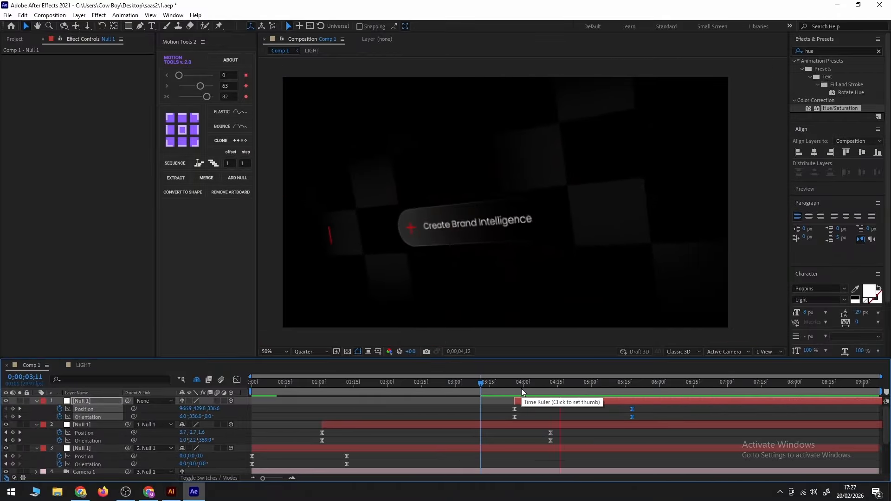
pyautogui.press('space')
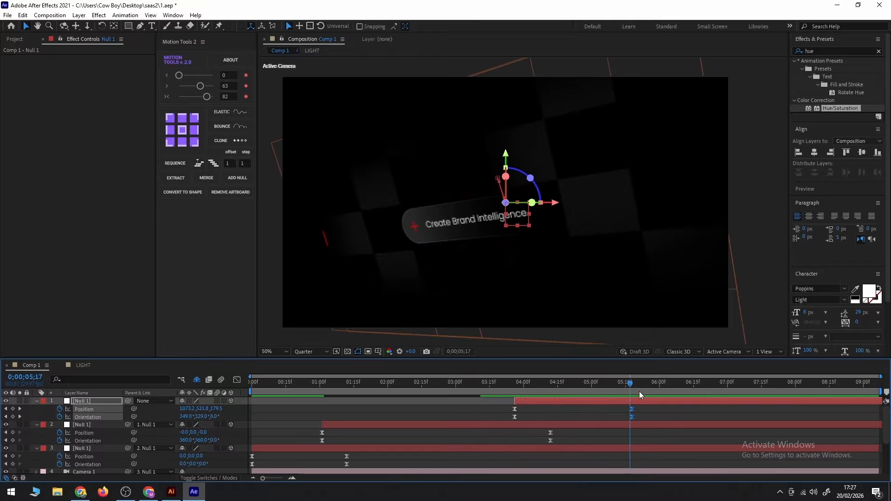
# - Preview from the beginning, shift the new null's start to about 0;00;03;13 and move its second keyframe pair to about 0;00;05;28
pyautogui.press('Home')
pyautogui.press('space')
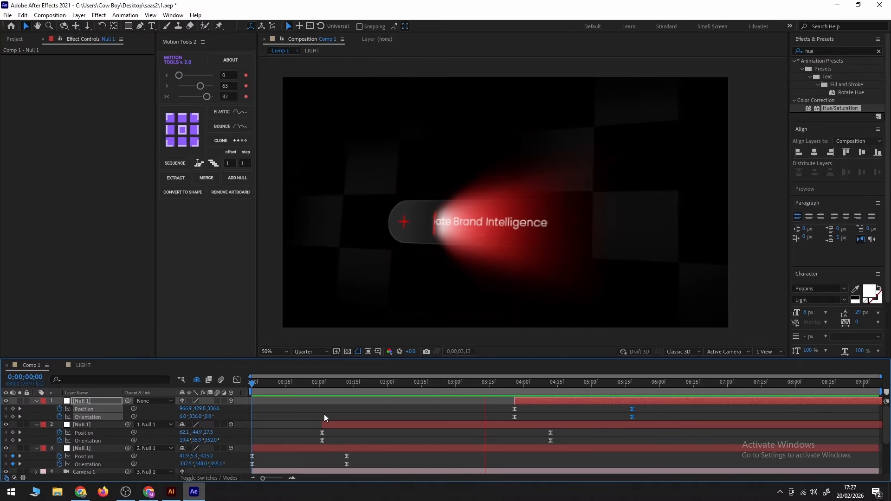
pyautogui.press('space')
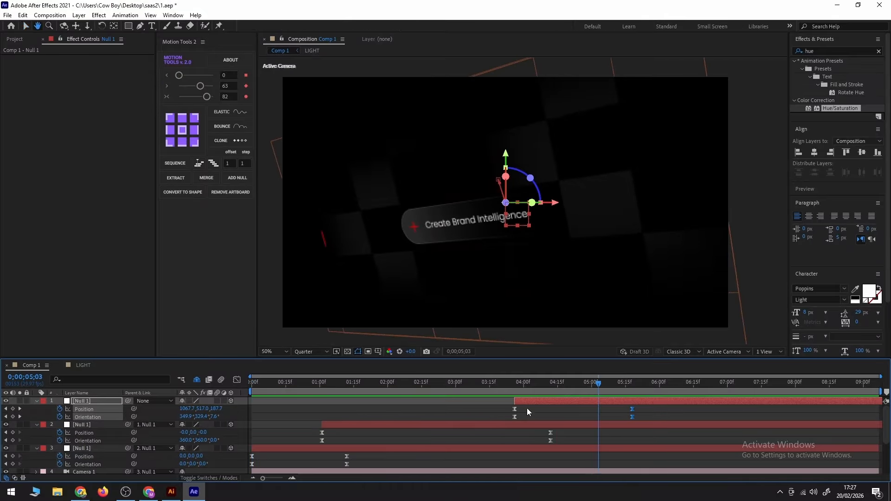
pyautogui.moveTo(521, 401); pyautogui.dragTo(498, 403)
pyautogui.moveTo(620, 407); pyautogui.dragTo(654, 417)
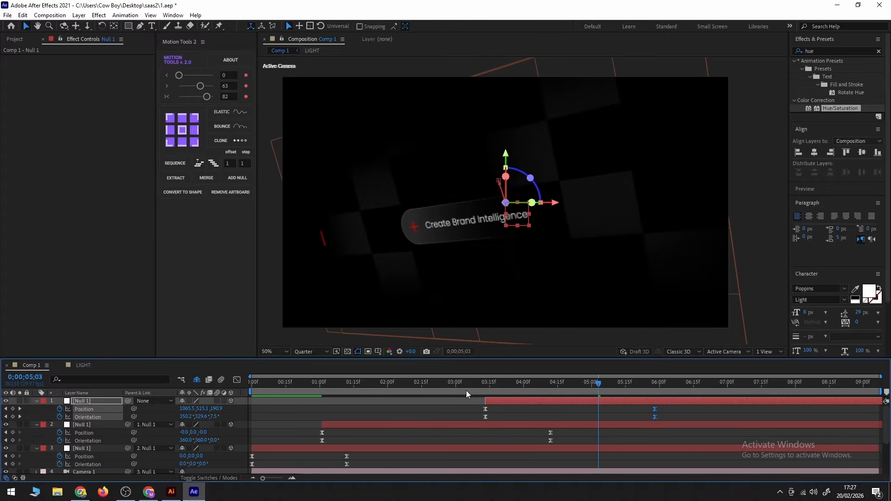
# - Preview the camera animation from 0;00;01;09
pyautogui.click(339, 397)
pyautogui.press('space')
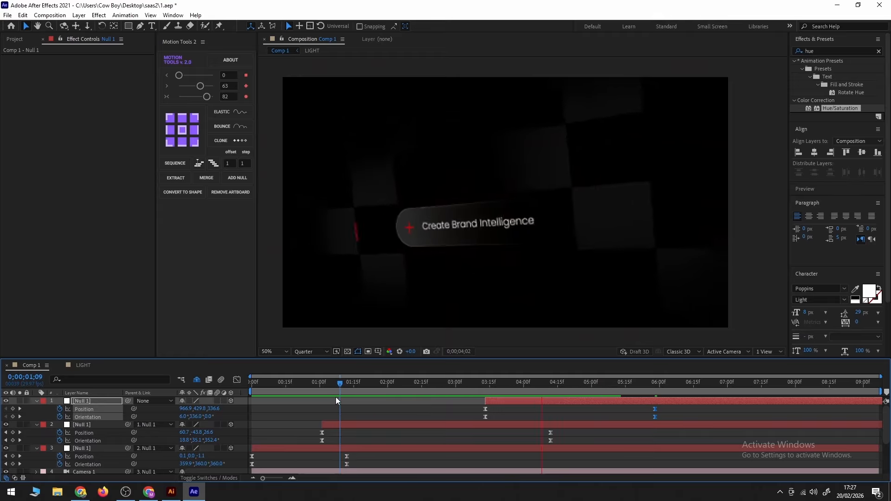
pyautogui.press('space')
# - At 0;00;05;28, set the top null's Z orientation to 341° and preview the camera move from about 0;00;02;25
pyautogui.click(656, 383)
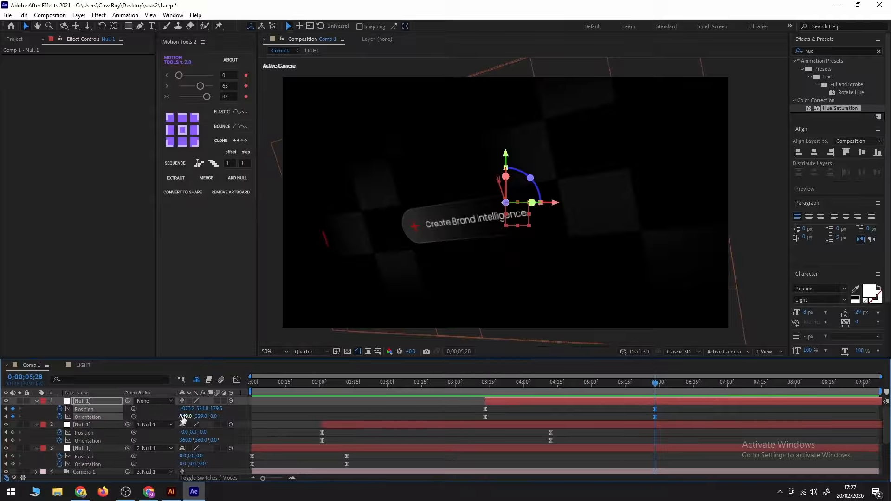
pyautogui.moveTo(216, 417); pyautogui.dragTo(199, 416)
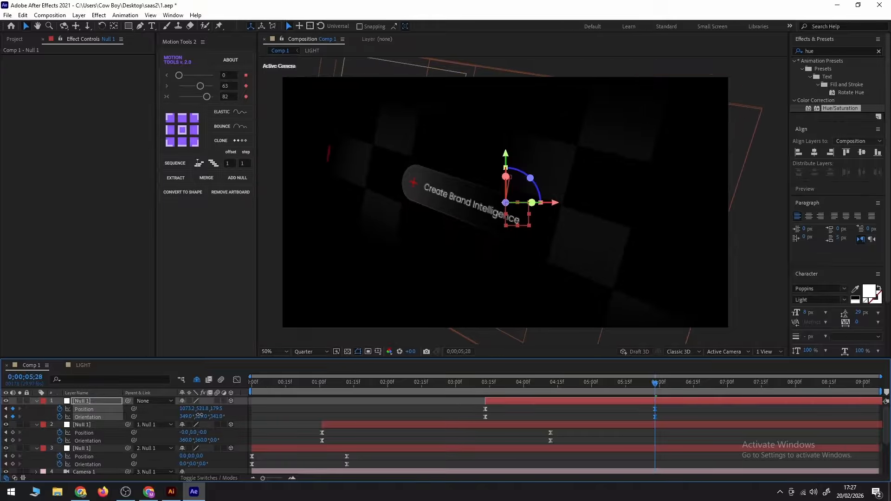
pyautogui.click(444, 390)
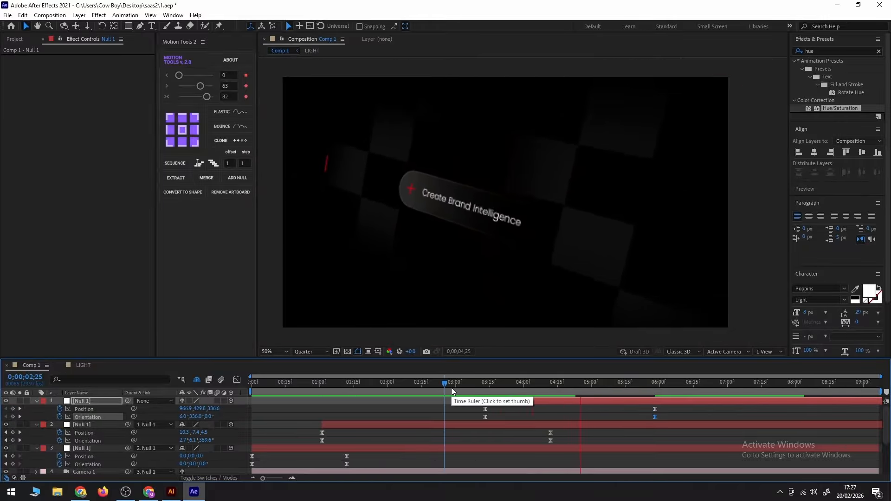
pyautogui.click(451, 390)
pyautogui.press('space')
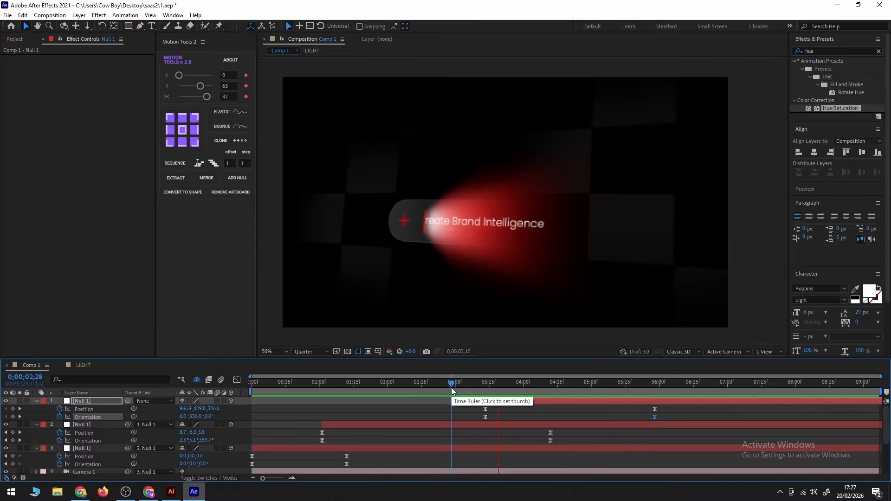
# - At 0;00;05;28, set the top null's Z orientation to 333° and reposition it to about 1175, 473, 90
pyautogui.click(653, 385)
pyautogui.click(654, 384)
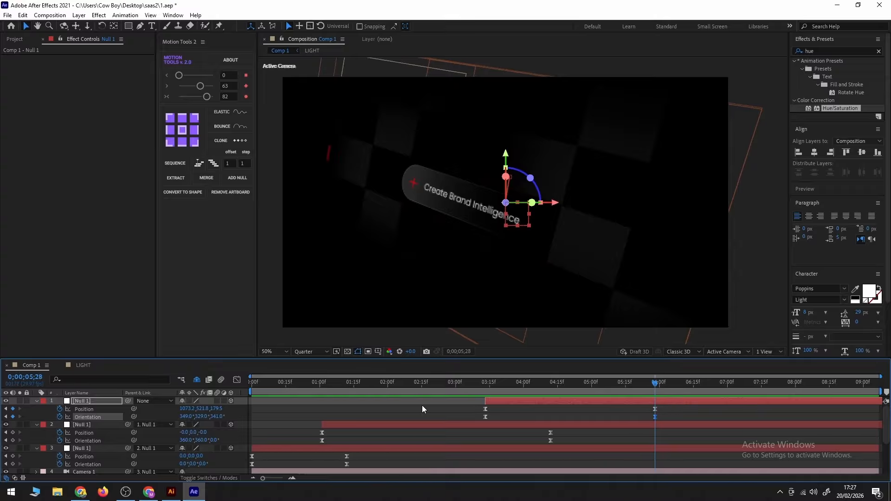
pyautogui.moveTo(219, 417); pyautogui.dragTo(217, 416)
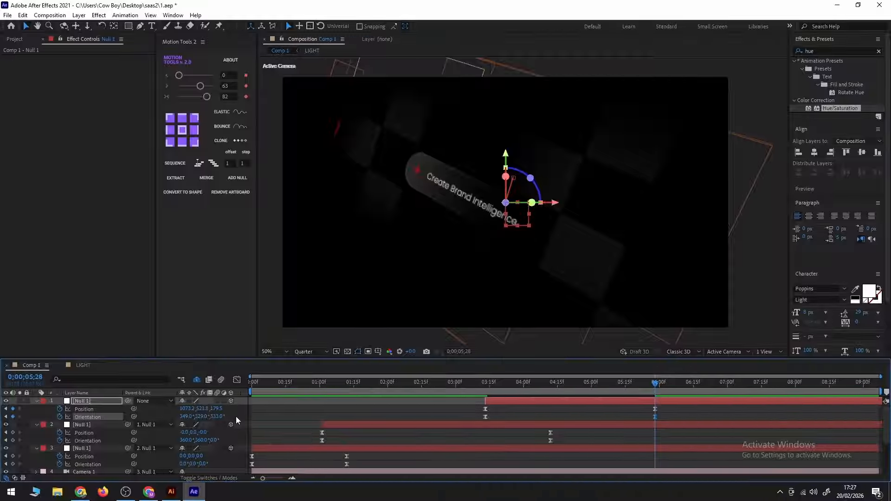
pyautogui.moveTo(216, 409); pyautogui.dragTo(139, 413)
pyautogui.moveTo(563, 208); pyautogui.dragTo(588, 214)
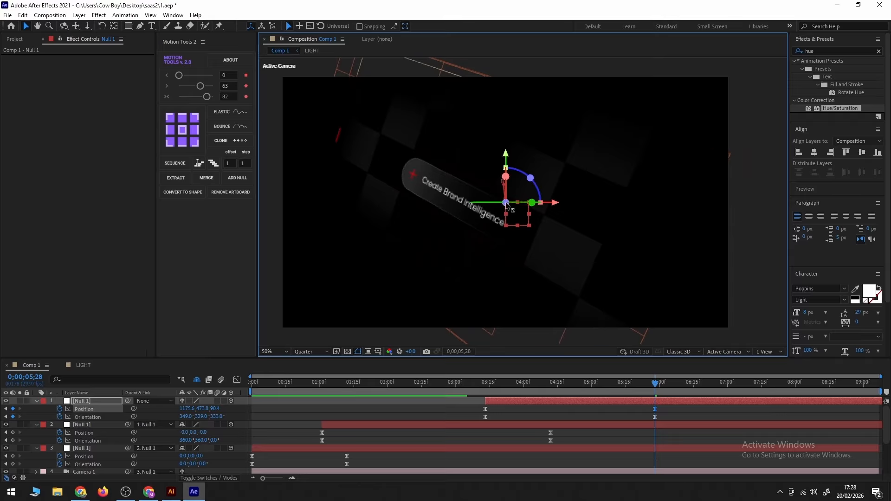
pyautogui.moveTo(511, 214); pyautogui.dragTo(511, 215)
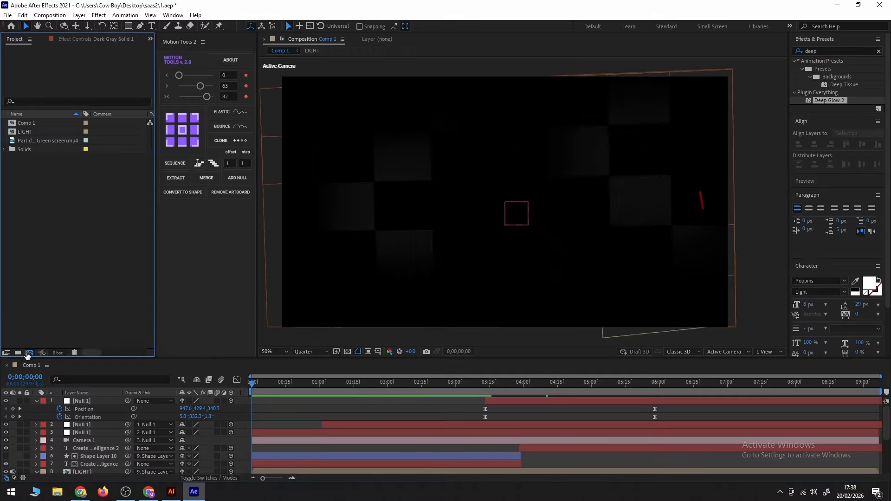
# - Create a 1920 × 1080, 29.97 fps composition named "main comp" lasting 0;00;09;07 and place Comp 1 in it
pyautogui.click(29, 353)
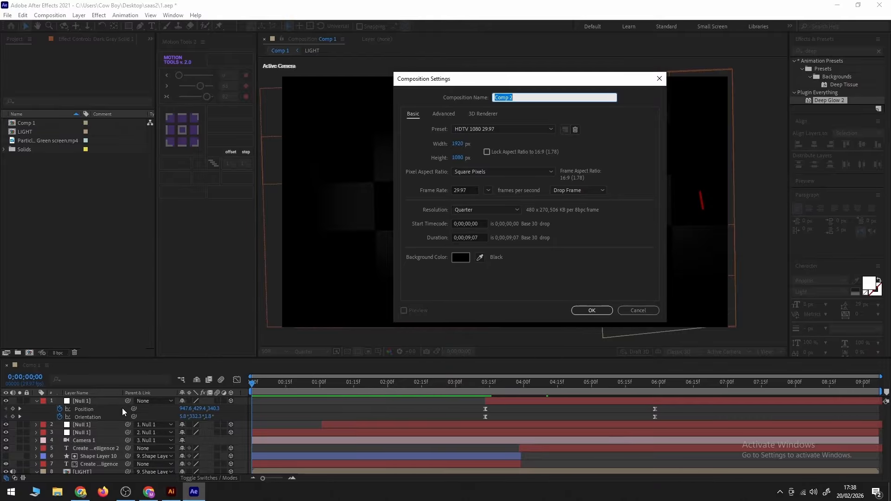
pyautogui.press('Return')
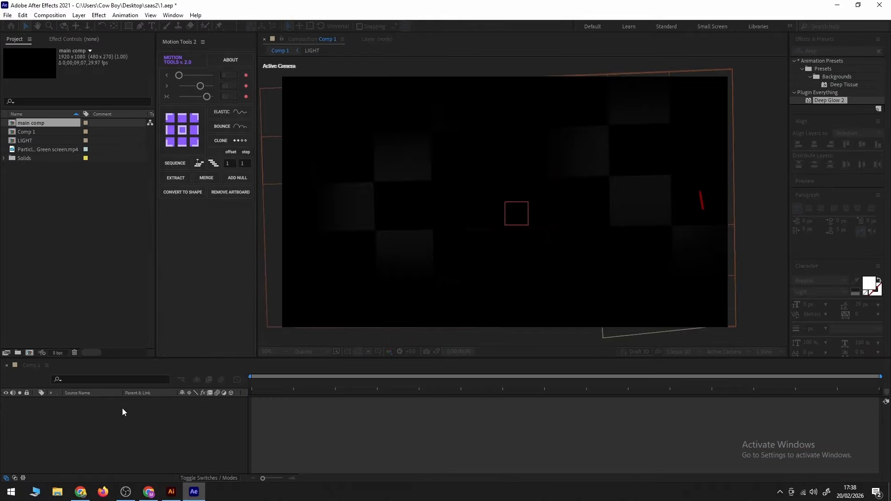
pyautogui.moveTo(27, 124); pyautogui.dragTo(525, 203)
# - Add an adjustment layer above Comp 1 in main comp and apply Hue/Saturation to it
pyautogui.rightClick(333, 434)
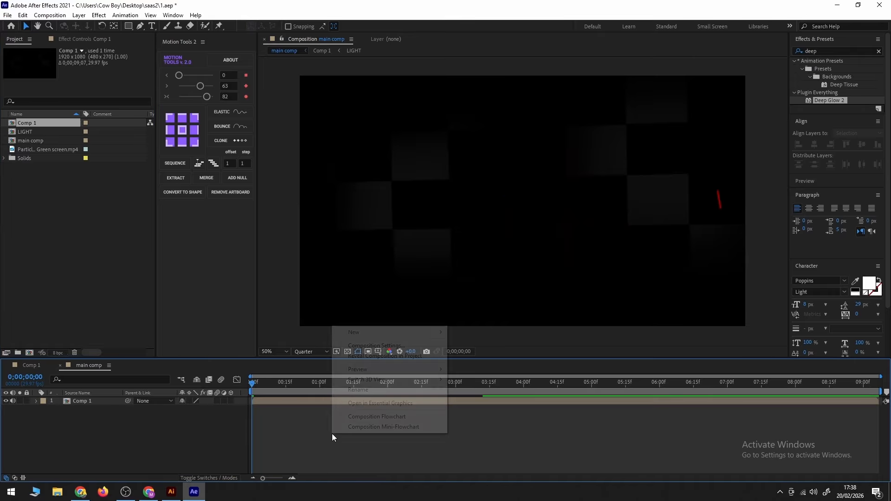
pyautogui.moveTo(395, 332)
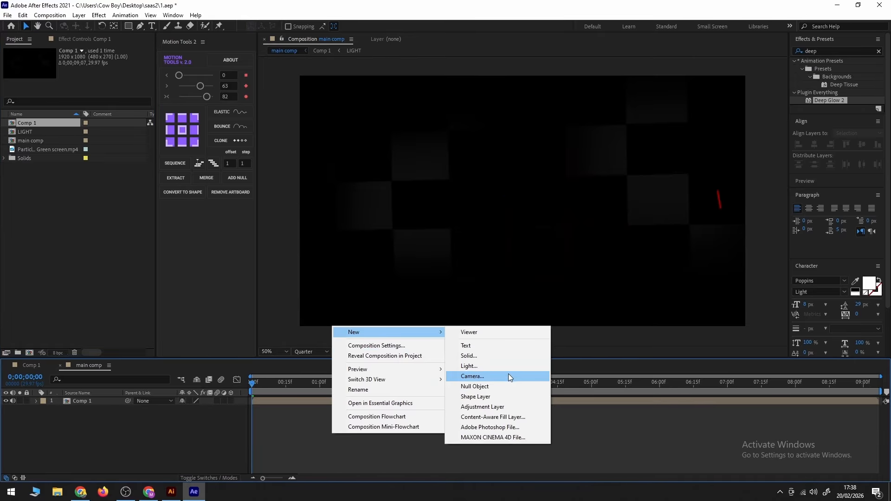
pyautogui.click(494, 407)
pyautogui.click(826, 52)
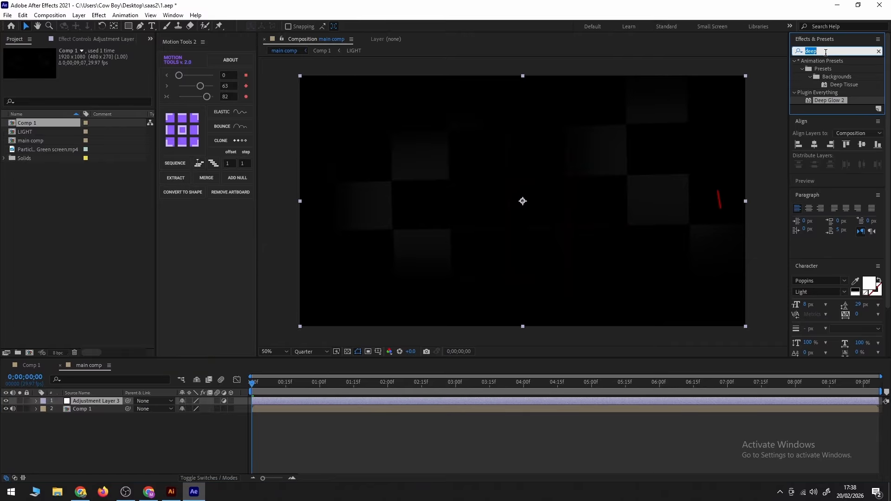
pyautogui.write('hue')
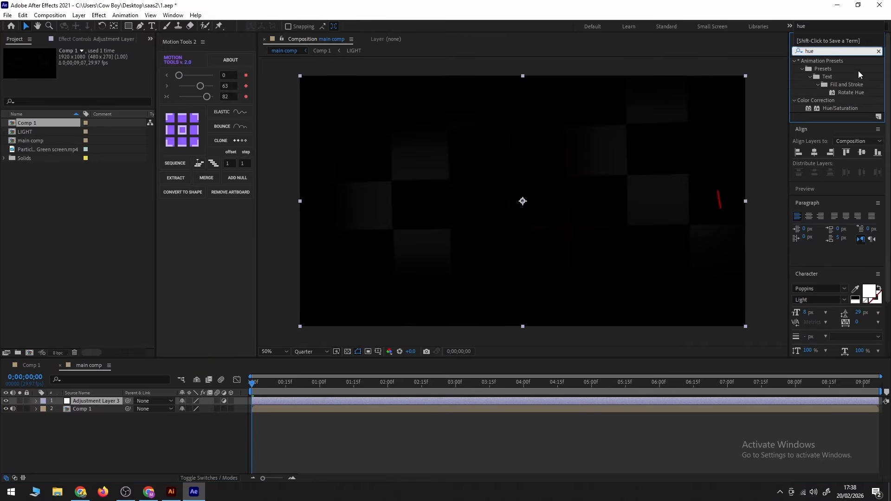
pyautogui.doubleClick(852, 108)
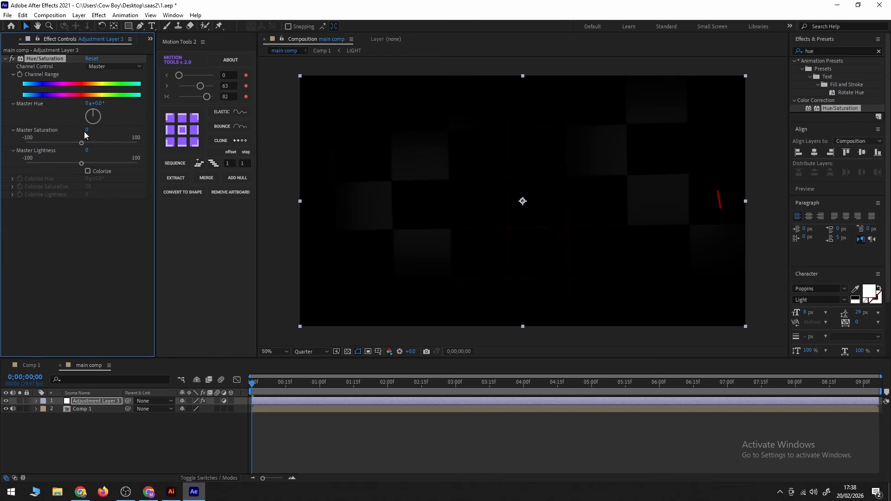
# - Set the adjustment layer's Master Saturation to 21 and view the frame at 0;00;02;03 in Full resolution
pyautogui.click(85, 135)
pyautogui.press('Return')
pyautogui.moveTo(284, 384); pyautogui.dragTo(395, 404)
pyautogui.click(308, 353)
pyautogui.click(313, 378)
pyautogui.click(505, 452)
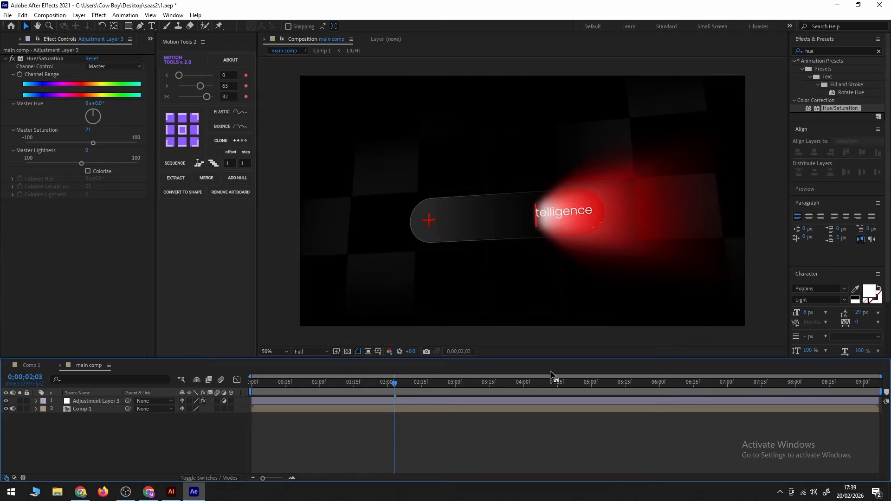
# - Set the adjustment layer's Master Saturation to 19 and preview main comp from the beginning
pyautogui.click(88, 130)
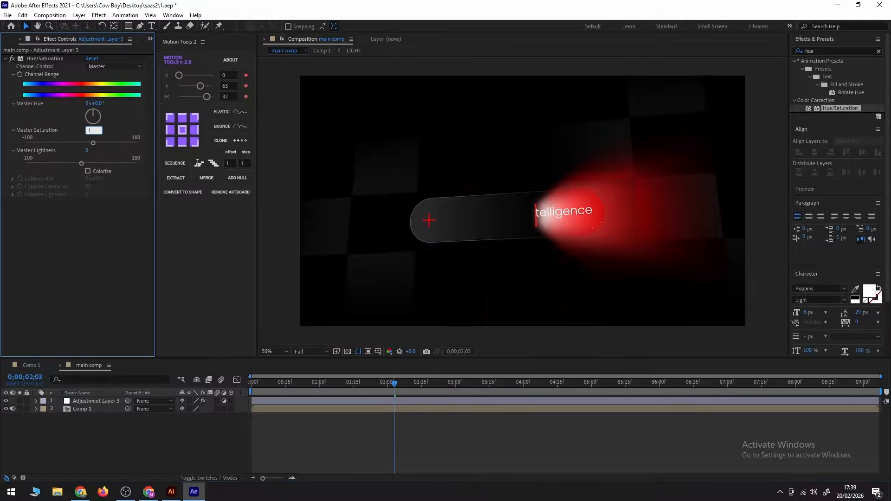
pyautogui.write('19')
pyautogui.press('Return')
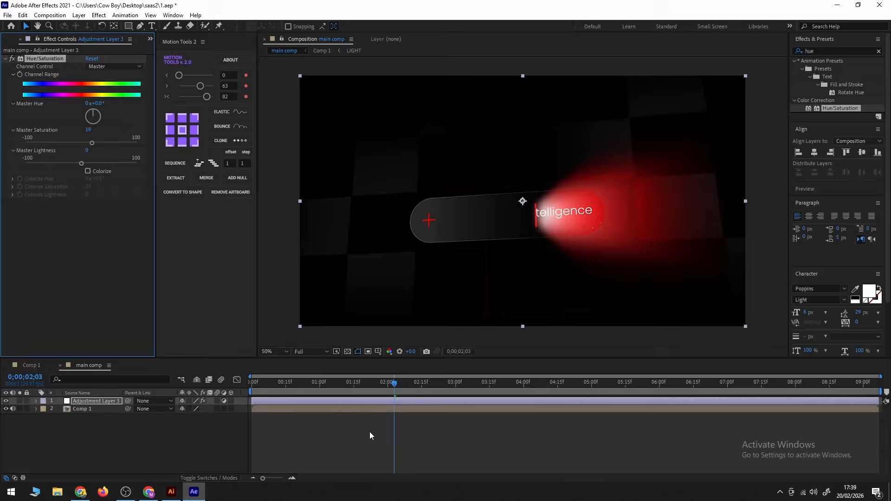
pyautogui.moveTo(390, 387); pyautogui.dragTo(138, 413)
pyautogui.click(303, 422)
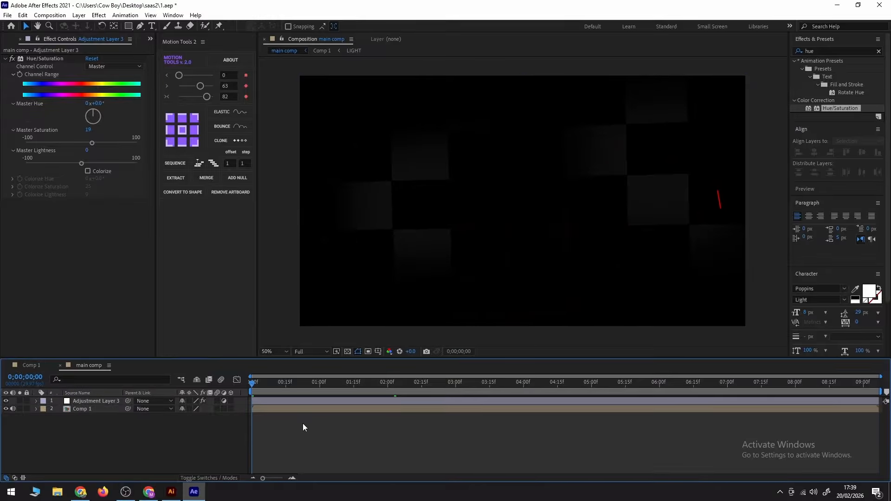
pyautogui.press('space')
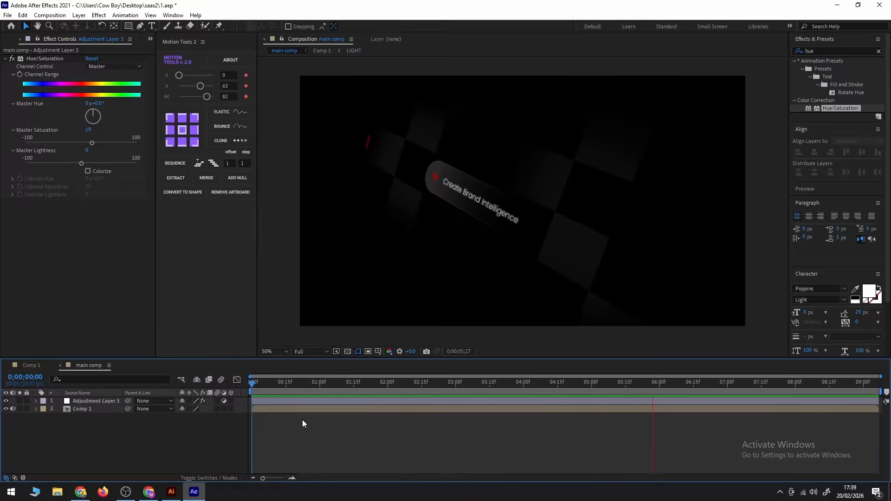
pyautogui.press('space')
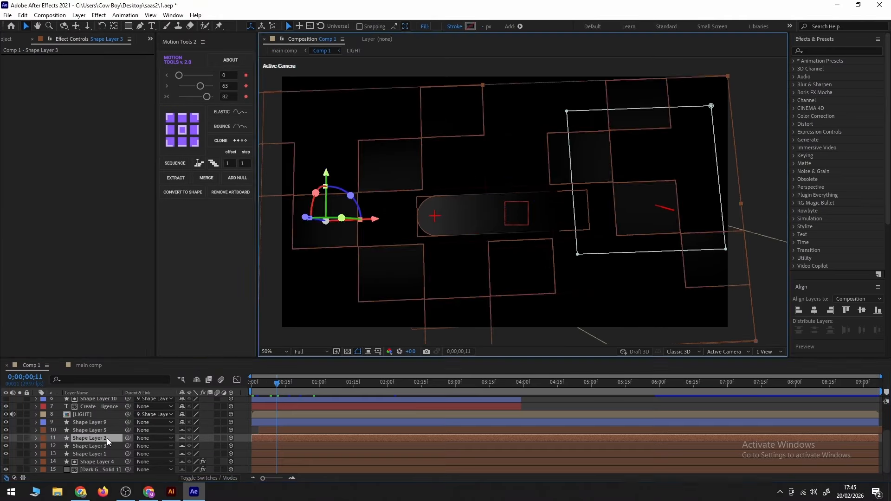
# - Find the CC Light Sweep effect and apply it to Shape Layer 2, the rounded bar, in Comp 1
pyautogui.click(95, 437)
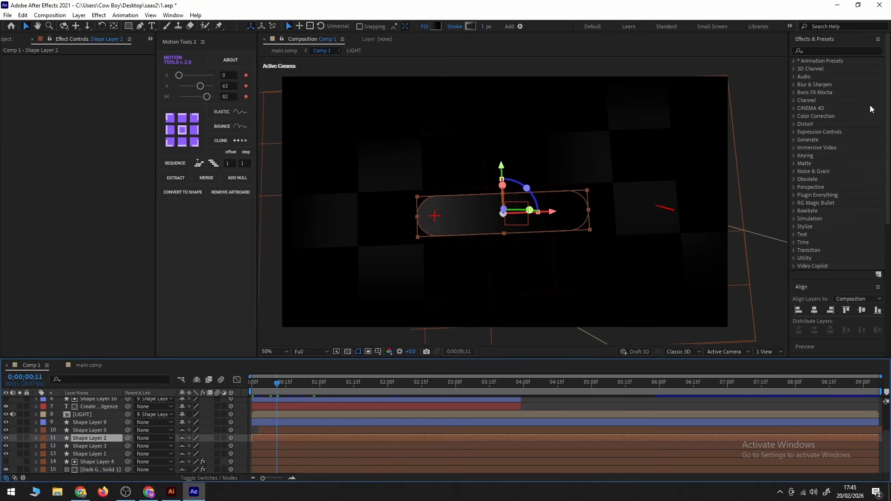
pyautogui.click(829, 48)
pyautogui.write('lig')
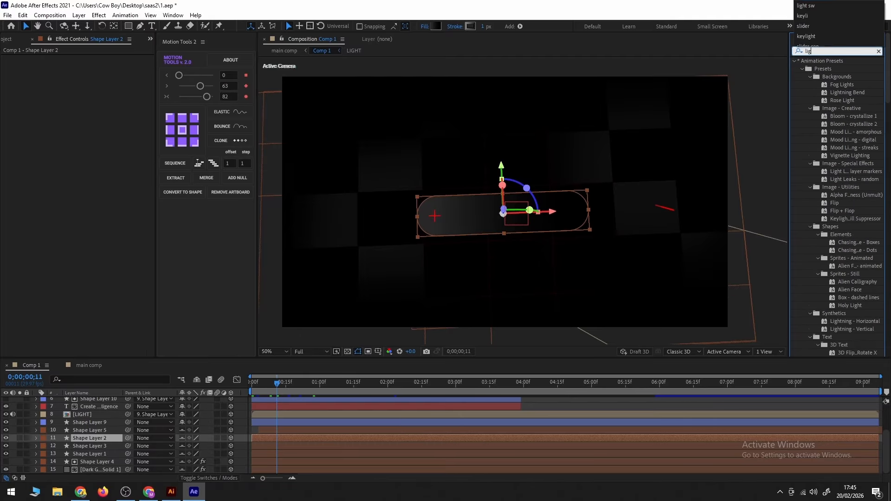
pyautogui.write('ht se')
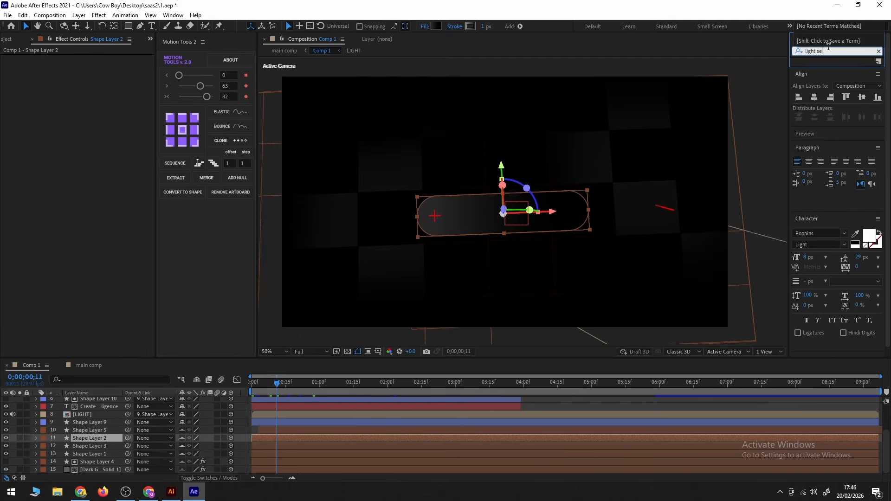
pyautogui.press('BackSpace')
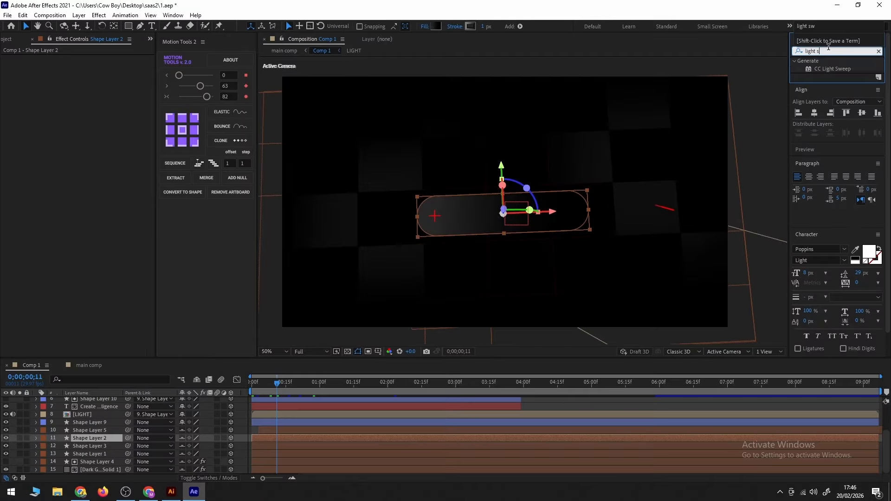
pyautogui.doubleClick(833, 68)
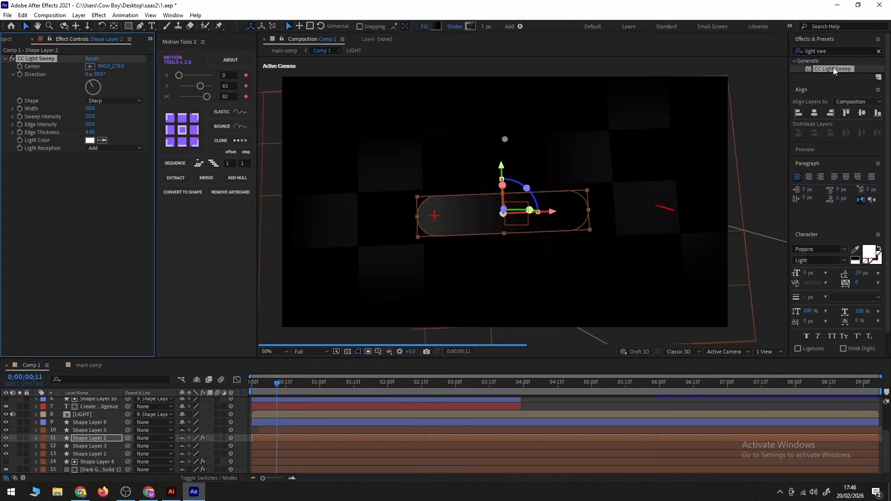
# - Keyframe the light sweep's Center from about 340, 356 at 0;00;00;11 to about 1380, 222 at 0;00;00;21
pyautogui.moveTo(505, 140); pyautogui.dragTo(362, 160)
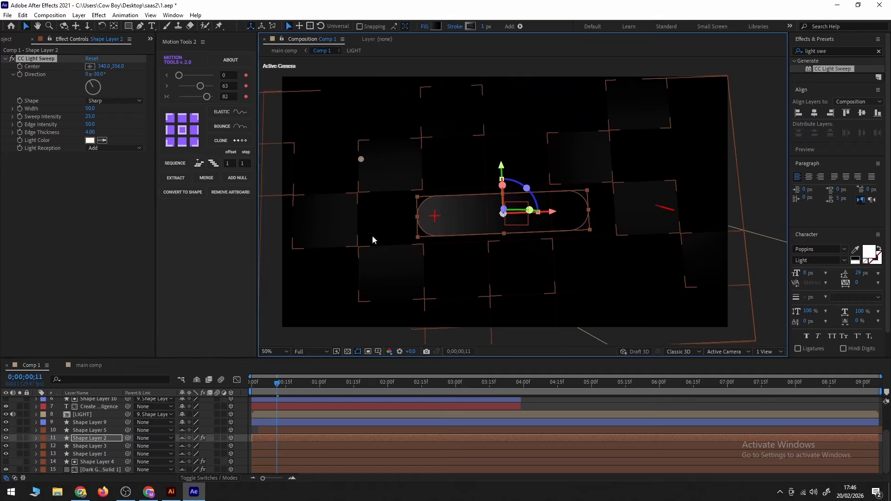
pyautogui.click(22, 70)
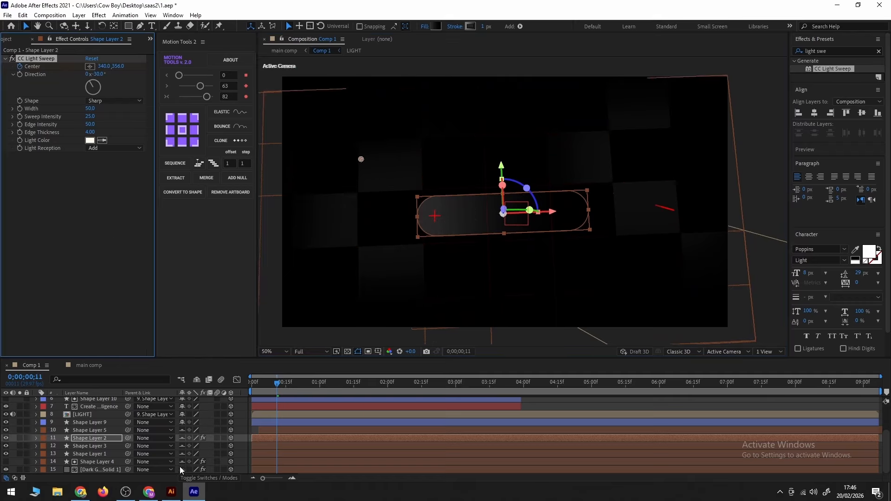
pyautogui.press('u')
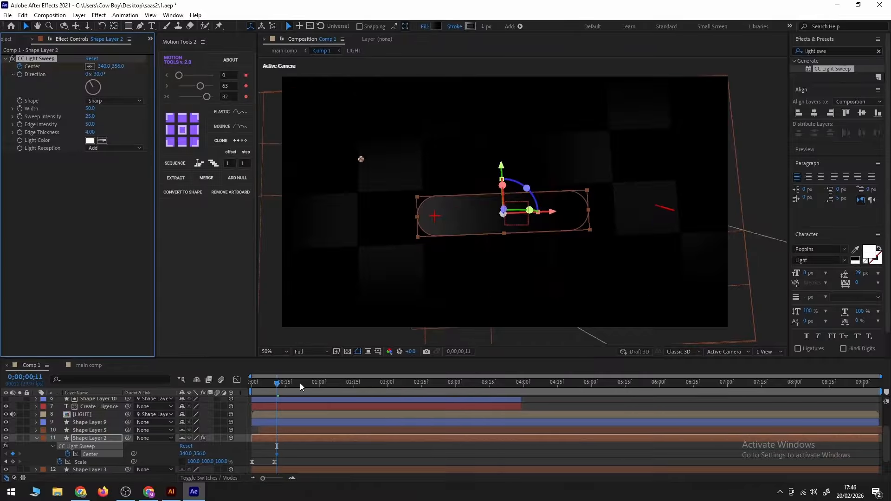
pyautogui.click(300, 383)
pyautogui.moveTo(361, 160); pyautogui.dragTo(603, 129)
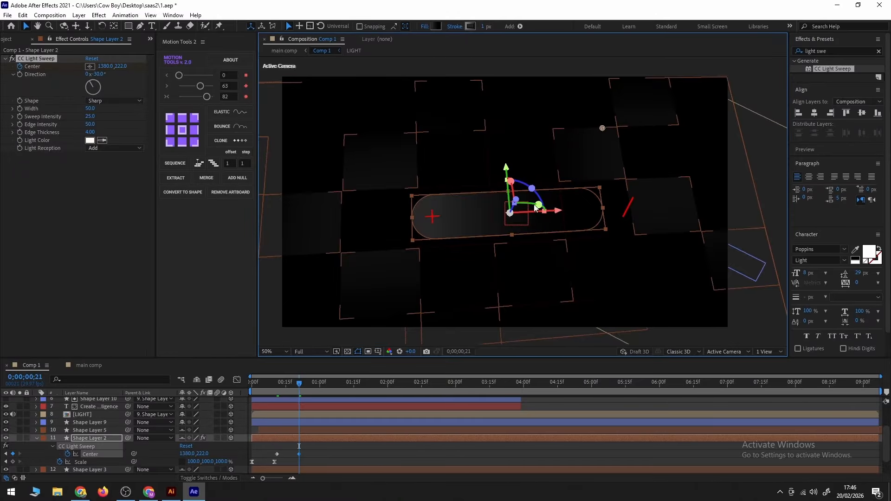
# - Shift the Center keyframes to start at 0;00;00;00, move the second to about 0;00;01;00 and preview the sweep
pyautogui.moveTo(312, 447); pyautogui.dragTo(274, 456)
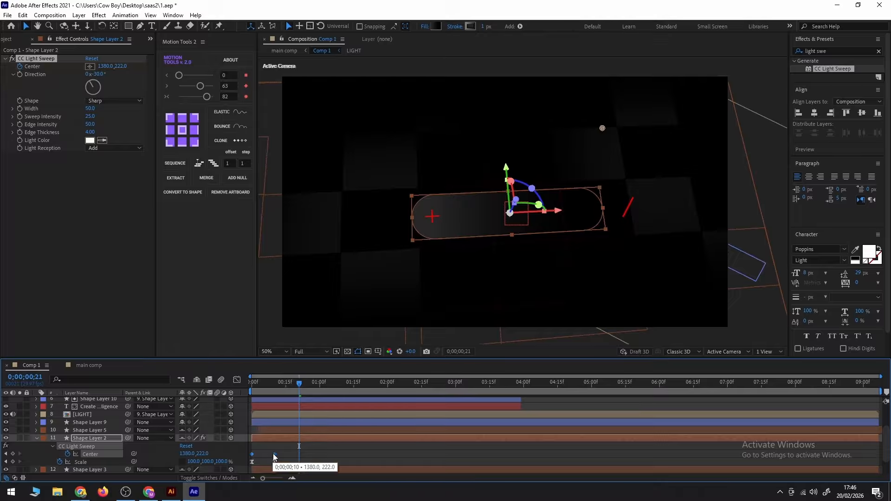
pyautogui.moveTo(285, 458); pyautogui.dragTo(288, 457)
pyautogui.moveTo(270, 383); pyautogui.dragTo(209, 390)
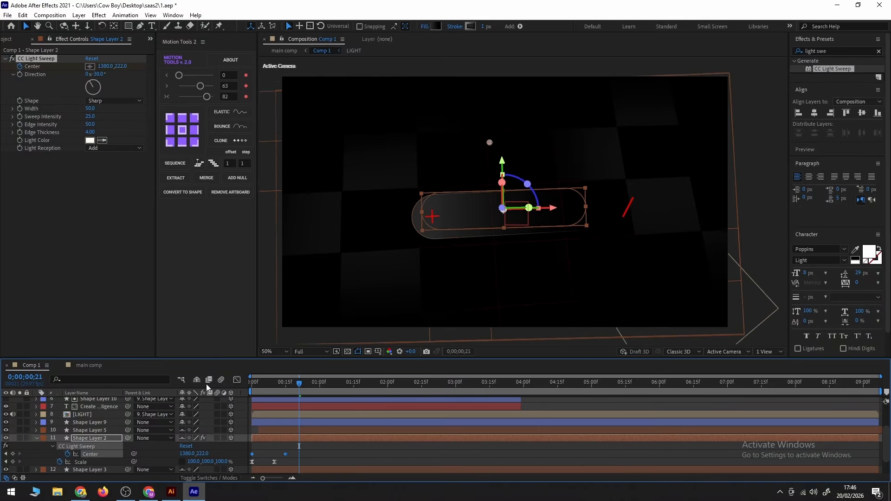
pyautogui.click(257, 384)
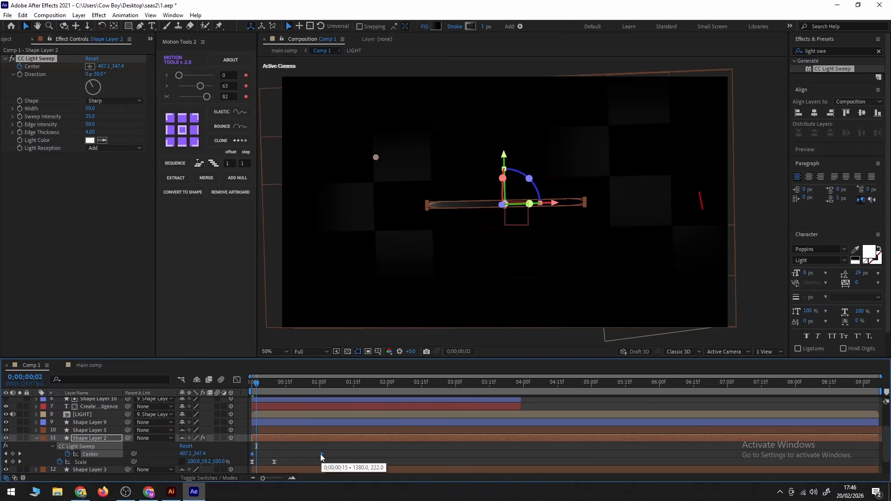
pyautogui.moveTo(257, 383); pyautogui.dragTo(204, 386)
pyautogui.press('space')
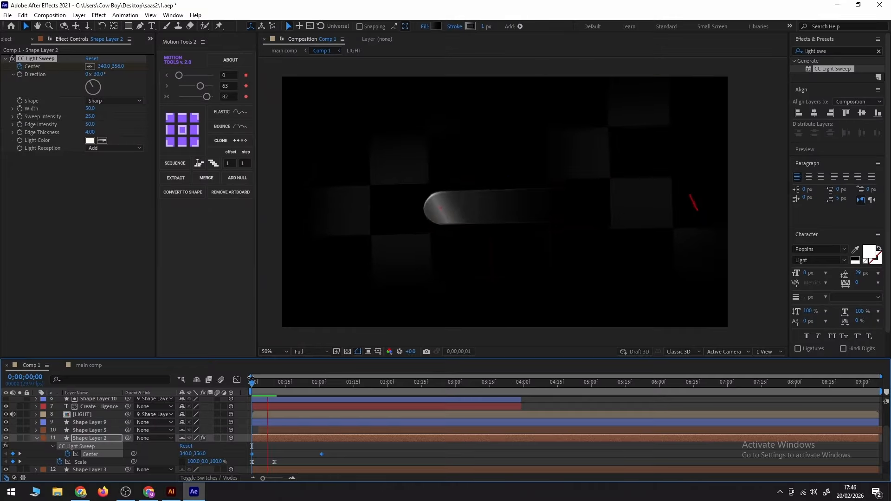
# - Move the second Center keyframe to about 0;00;00;24 and preview the sweep from the beginning in main comp
pyautogui.click(315, 453)
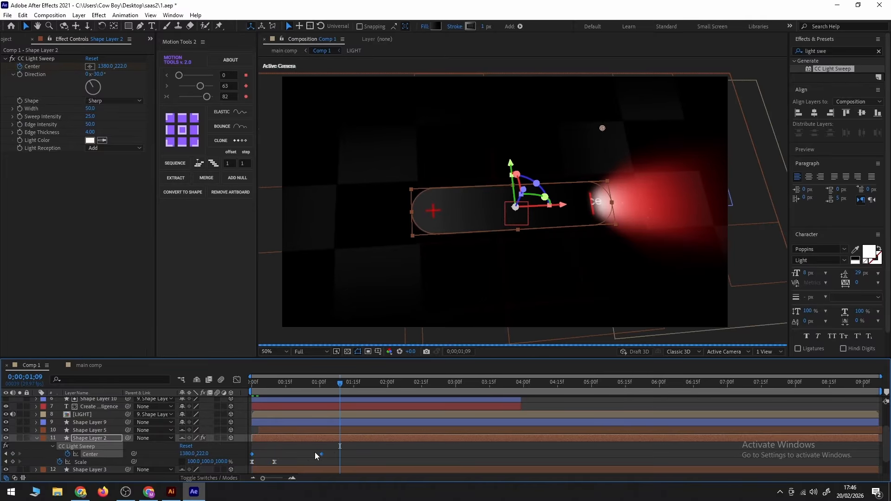
pyautogui.moveTo(321, 455); pyautogui.dragTo(306, 455)
pyautogui.click(263, 383)
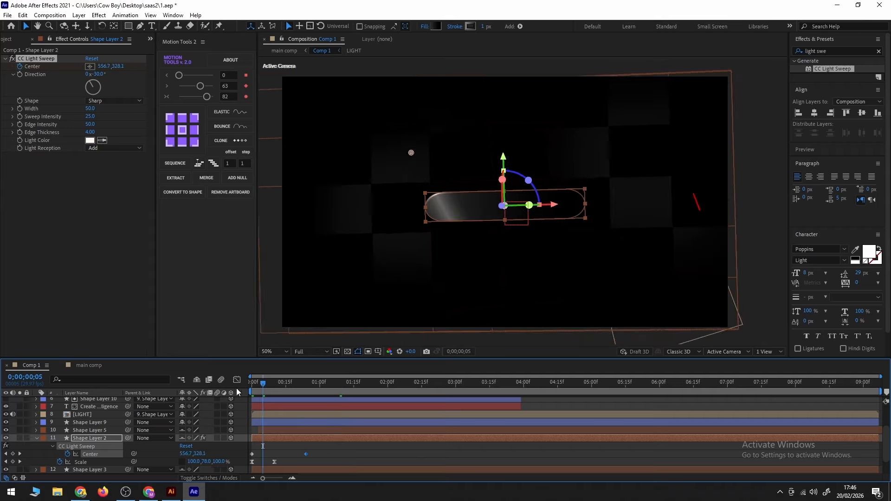
pyautogui.press('space')
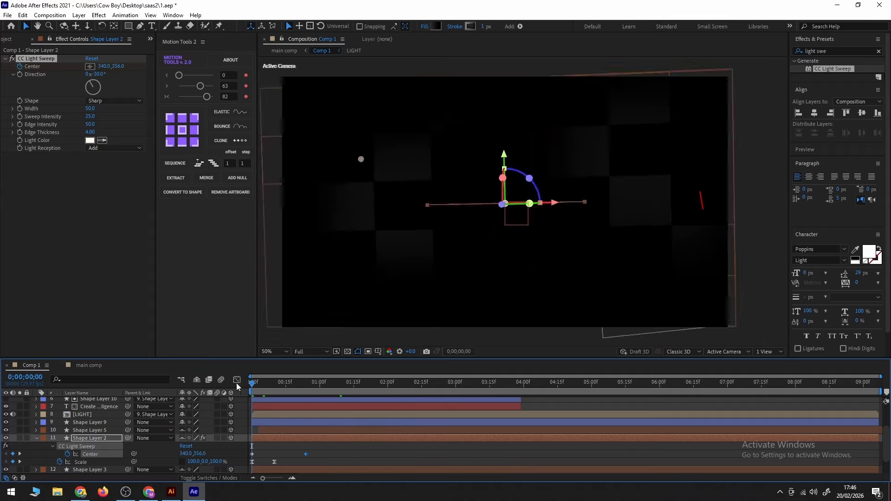
pyautogui.press('space')
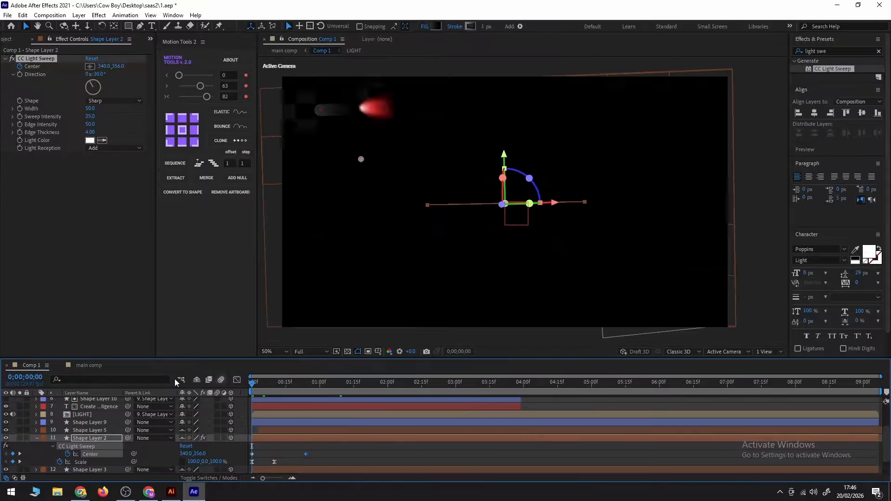
pyautogui.click(99, 365)
pyautogui.press('space')
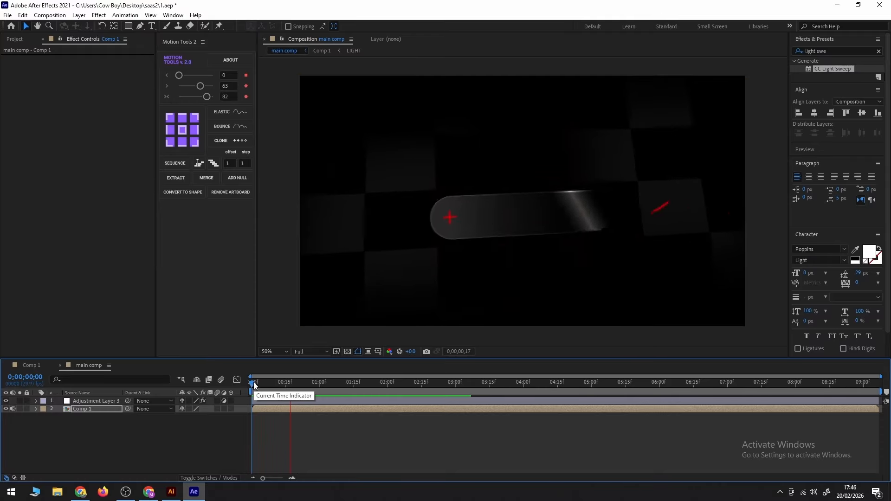